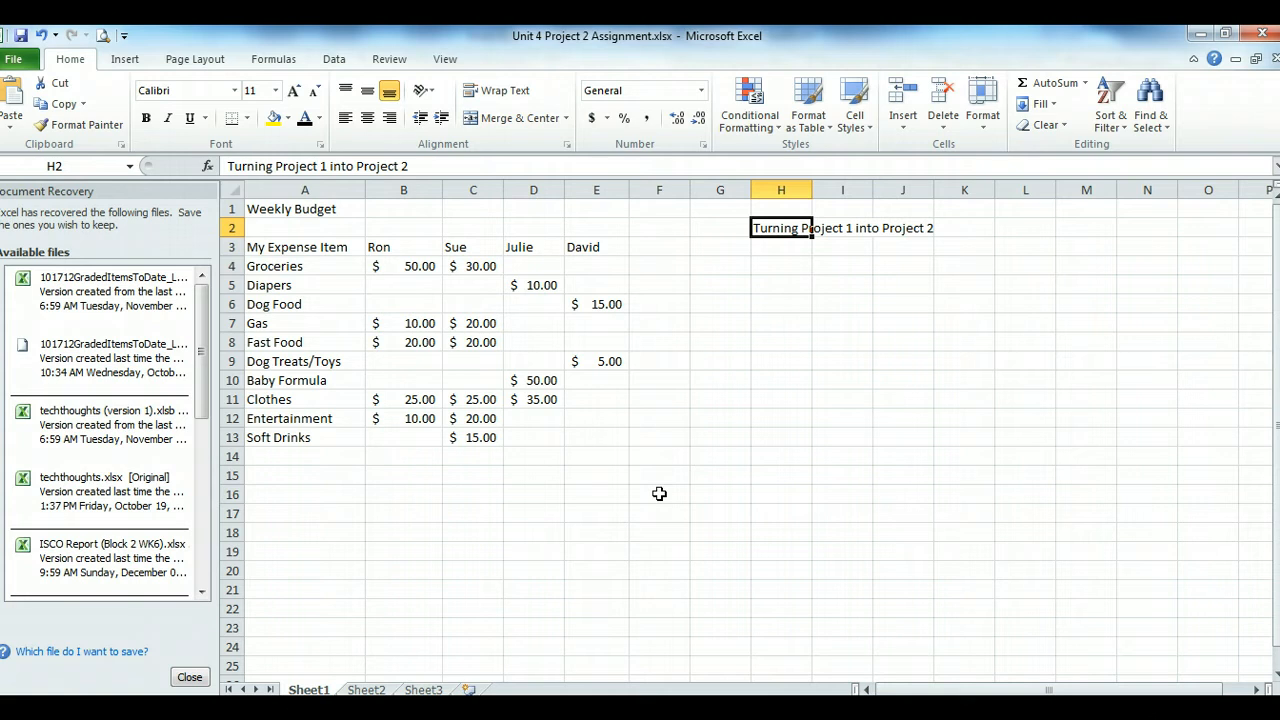
{"action": "left_click", "coordinate": [779, 226]}
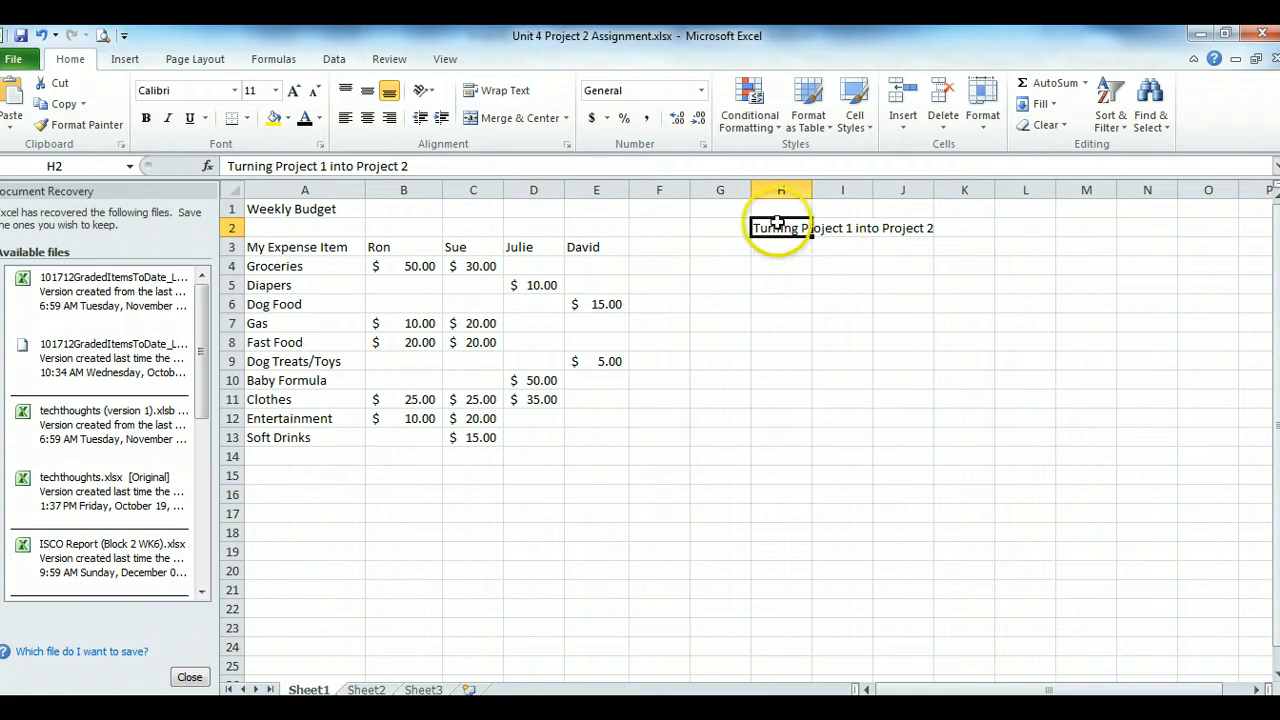
{"action": "left_click", "coordinate": [771, 250]}
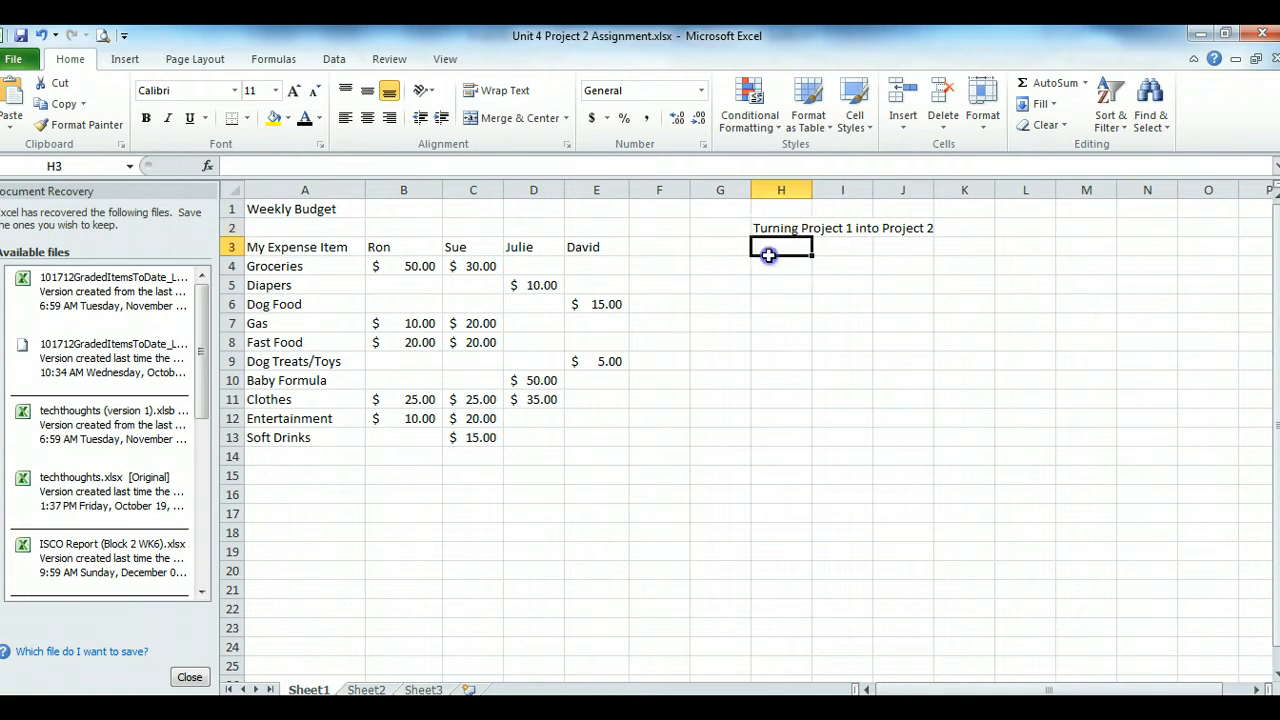
{"action": "left_click", "coordinate": [779, 228]}
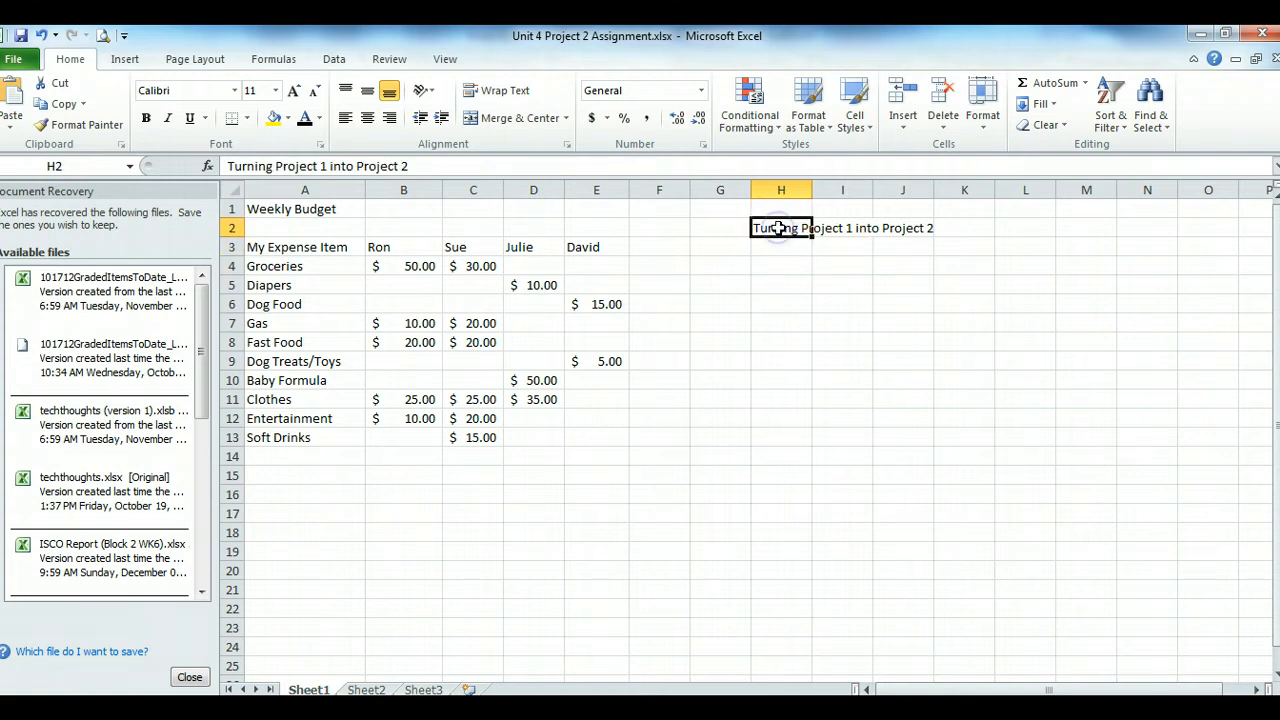
{"action": "left_click_drag", "start_coordinate": [828, 228], "coordinate": [897, 228]}
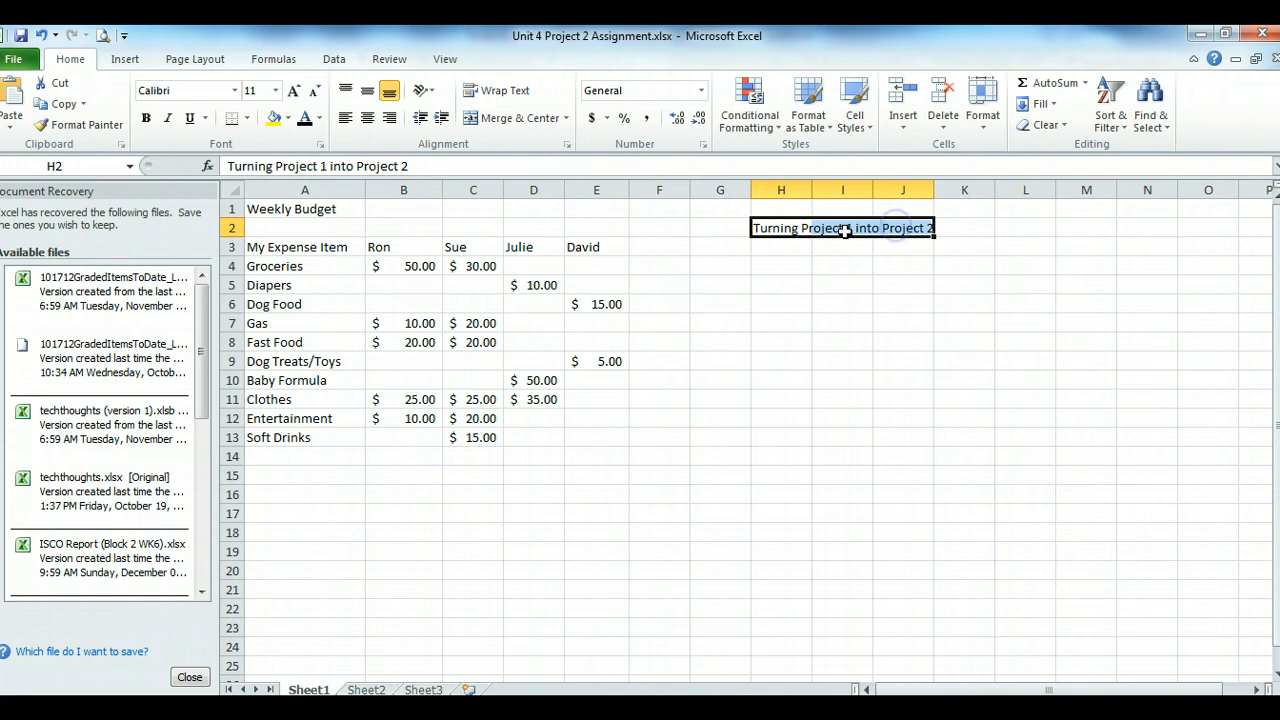
{"action": "left_click", "coordinate": [778, 247]}
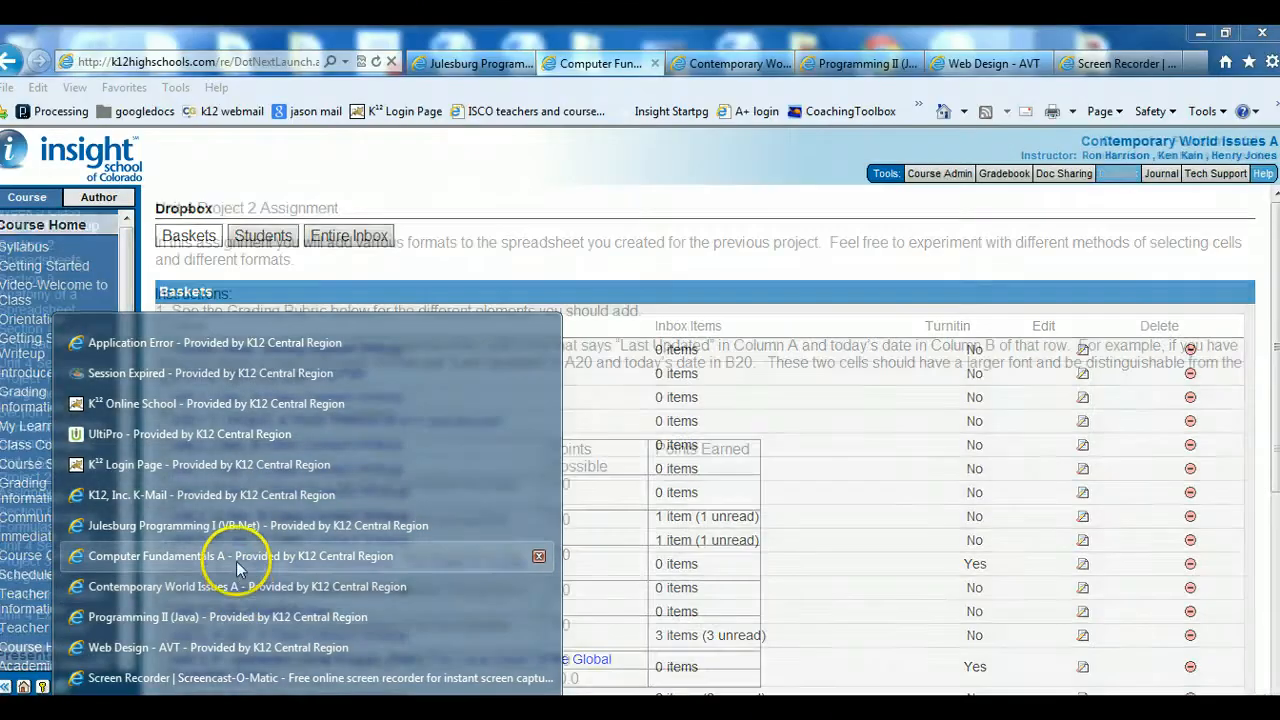
Switch to the Computer Fundamentals A course page in the browser and review each requirement in the Unit 4 Project 1 grading rubric
{"action": "left_click", "coordinate": [236, 553]}
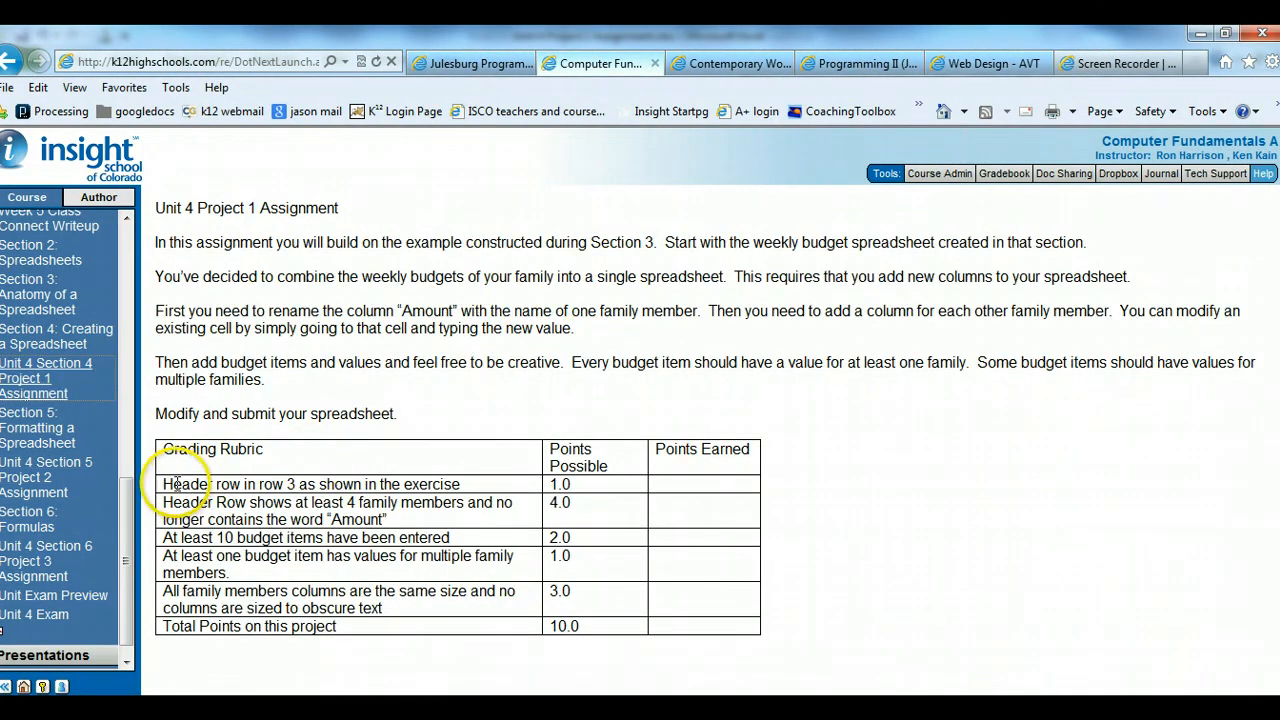
{"action": "left_click_drag", "start_coordinate": [164, 484], "coordinate": [340, 481]}
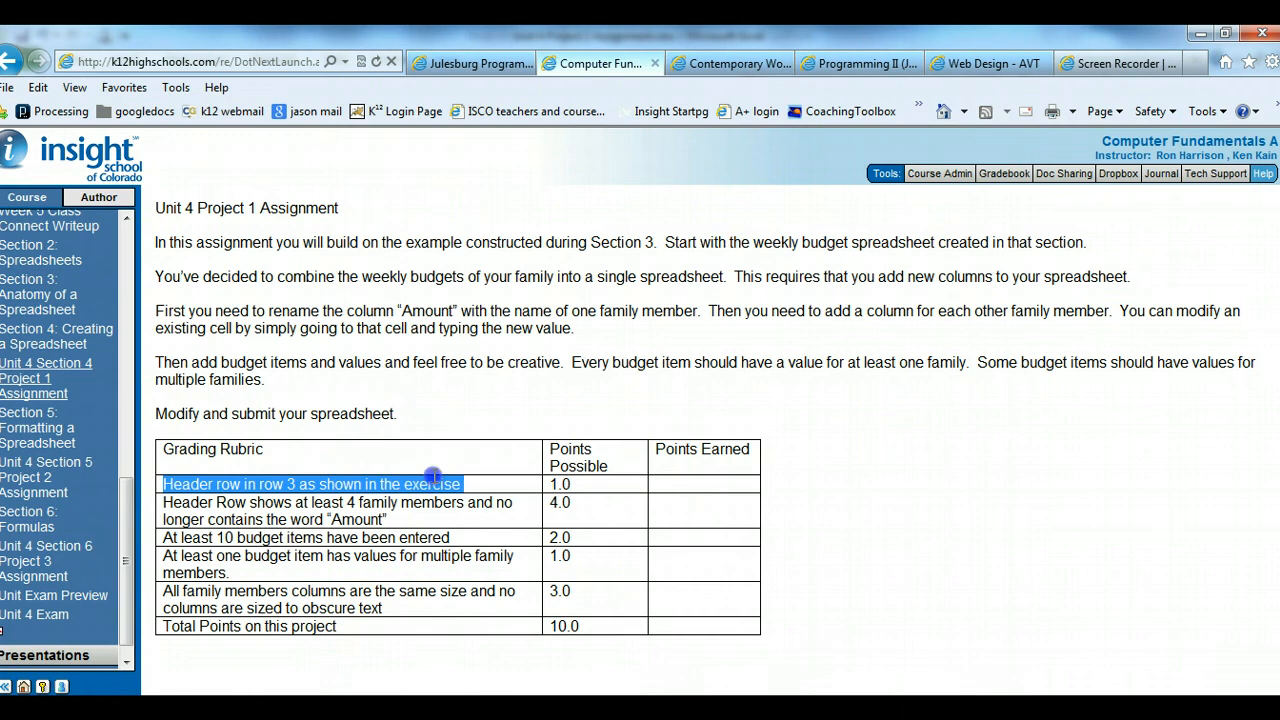
{"action": "left_click_drag", "start_coordinate": [163, 502], "coordinate": [397, 512]}
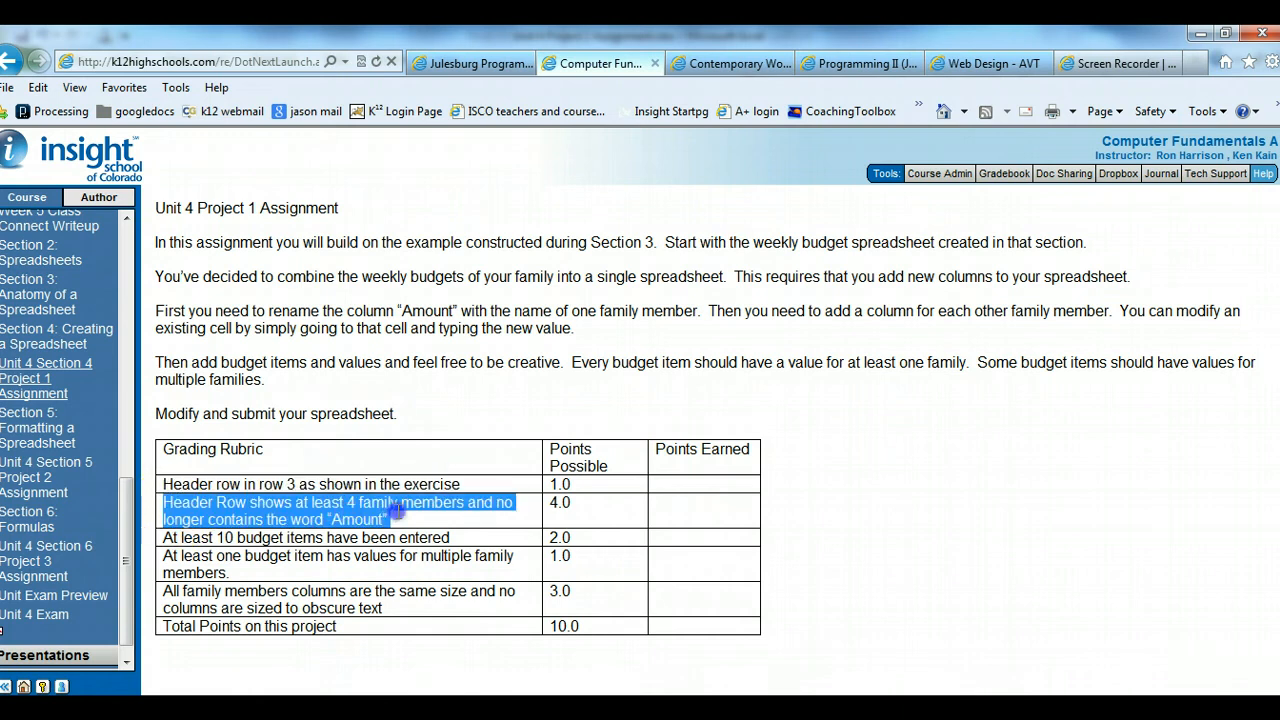
{"action": "left_click", "coordinate": [330, 515]}
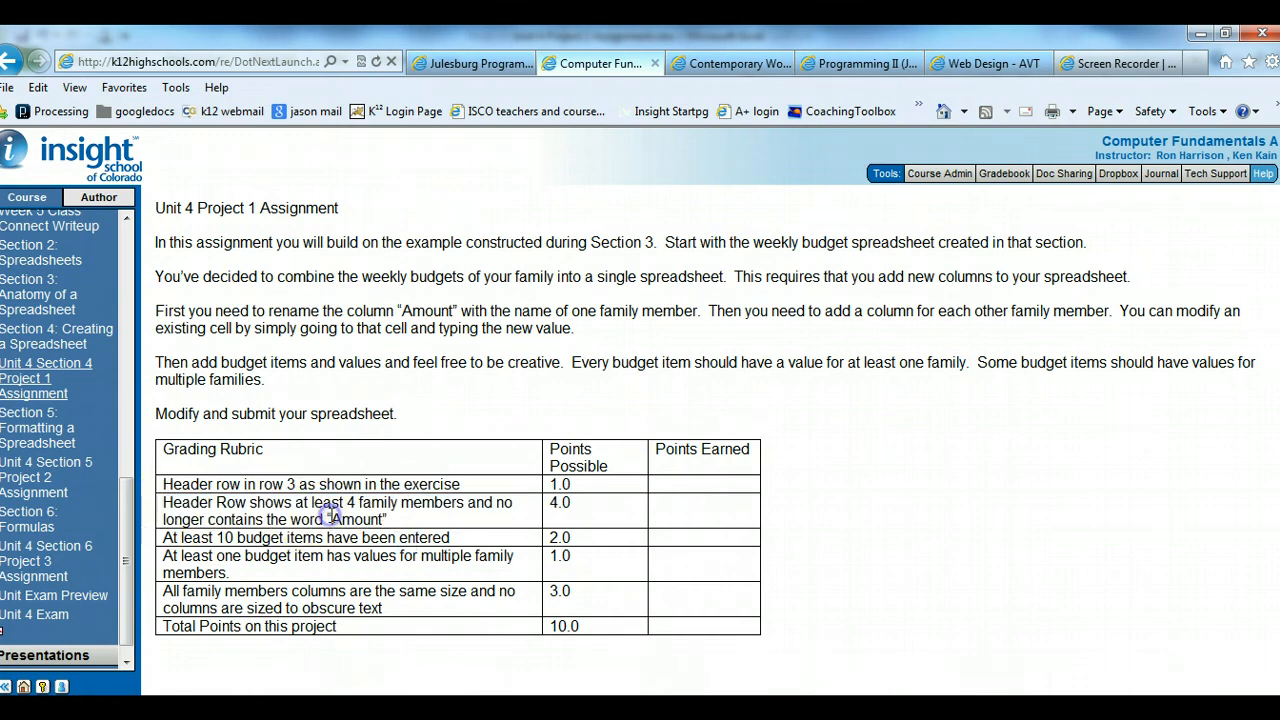
{"action": "left_click_drag", "start_coordinate": [163, 537], "coordinate": [307, 541]}
{"action": "left_click_drag", "start_coordinate": [181, 556], "coordinate": [275, 573]}
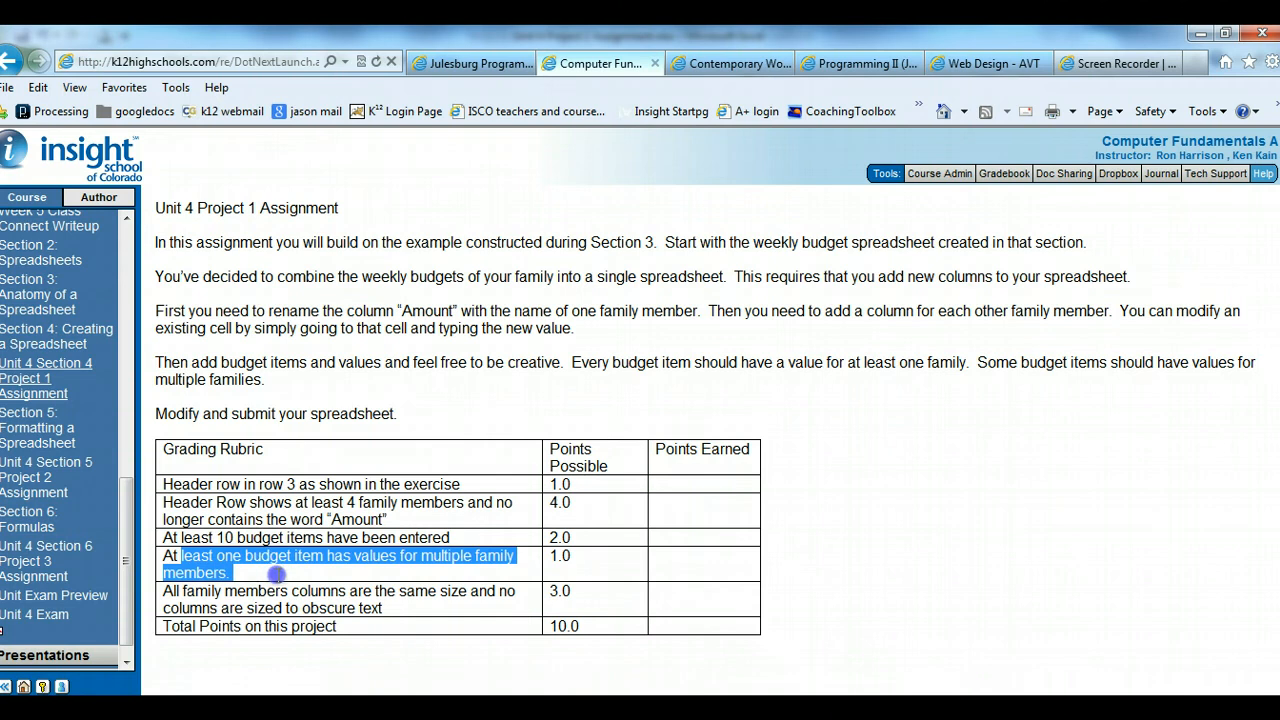
{"action": "left_click", "coordinate": [250, 590]}
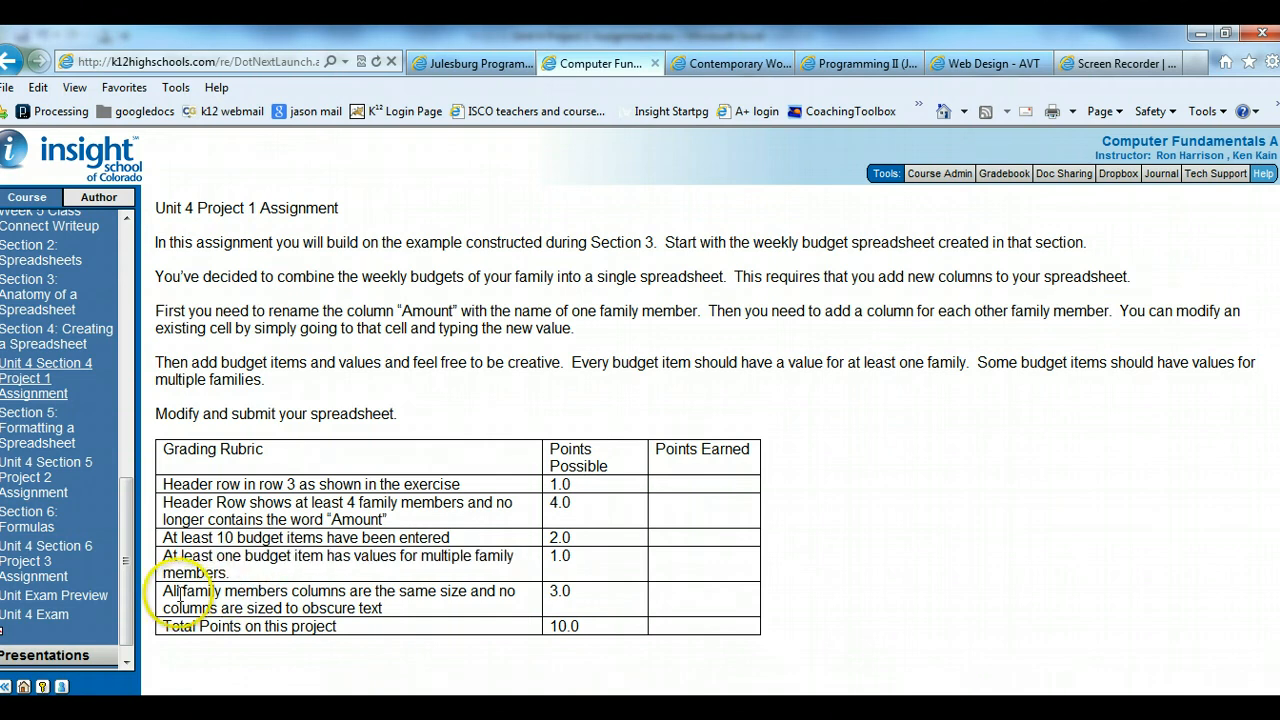
{"action": "left_click_drag", "start_coordinate": [181, 591], "coordinate": [418, 602]}
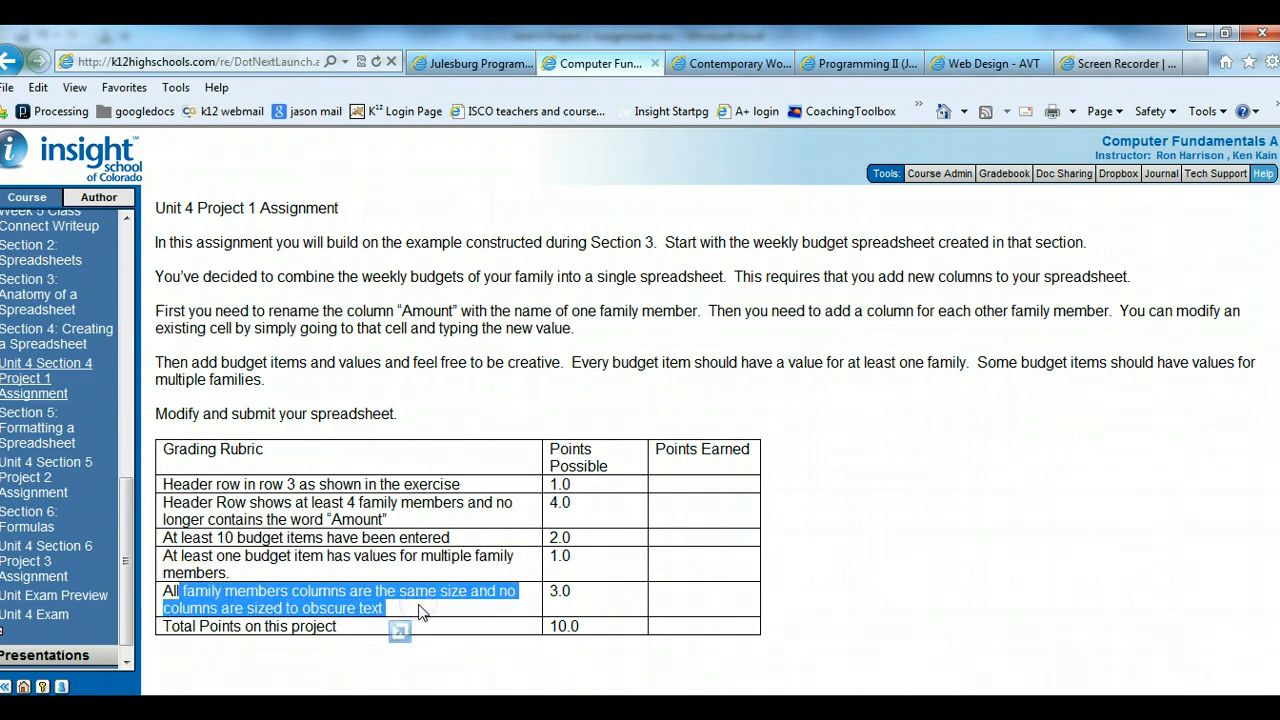
{"action": "left_click", "coordinate": [418, 610]}
{"action": "left_click", "coordinate": [235, 625]}
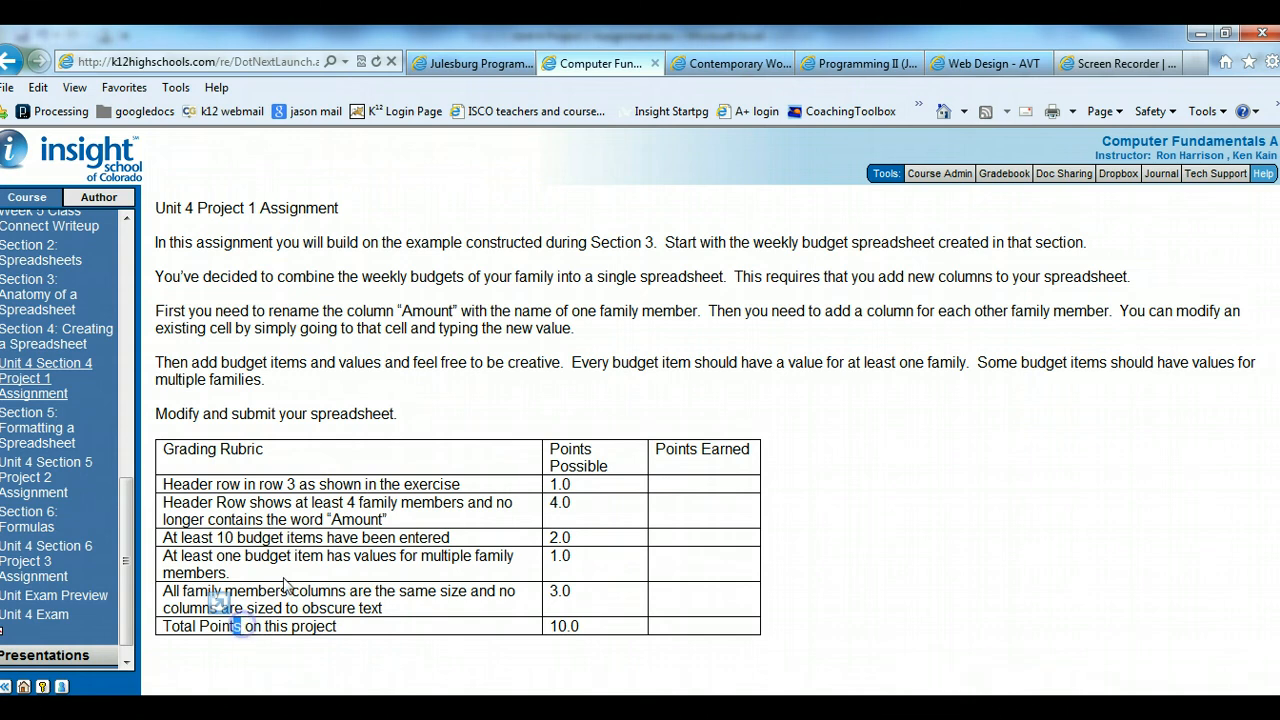
Switch back to the Excel budget, review the family member headers and expense items, and make column B slightly narrower
{"action": "key", "text": "alt+Tab"}
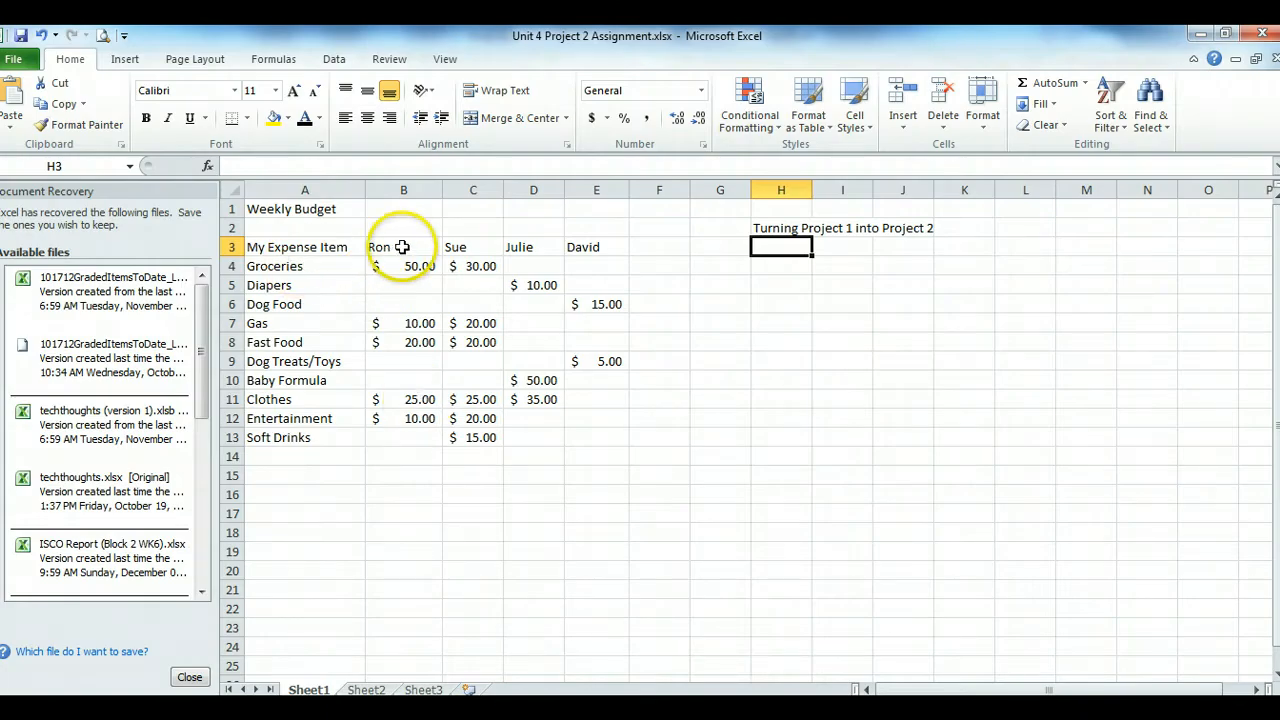
{"action": "left_click_drag", "start_coordinate": [400, 247], "coordinate": [585, 248]}
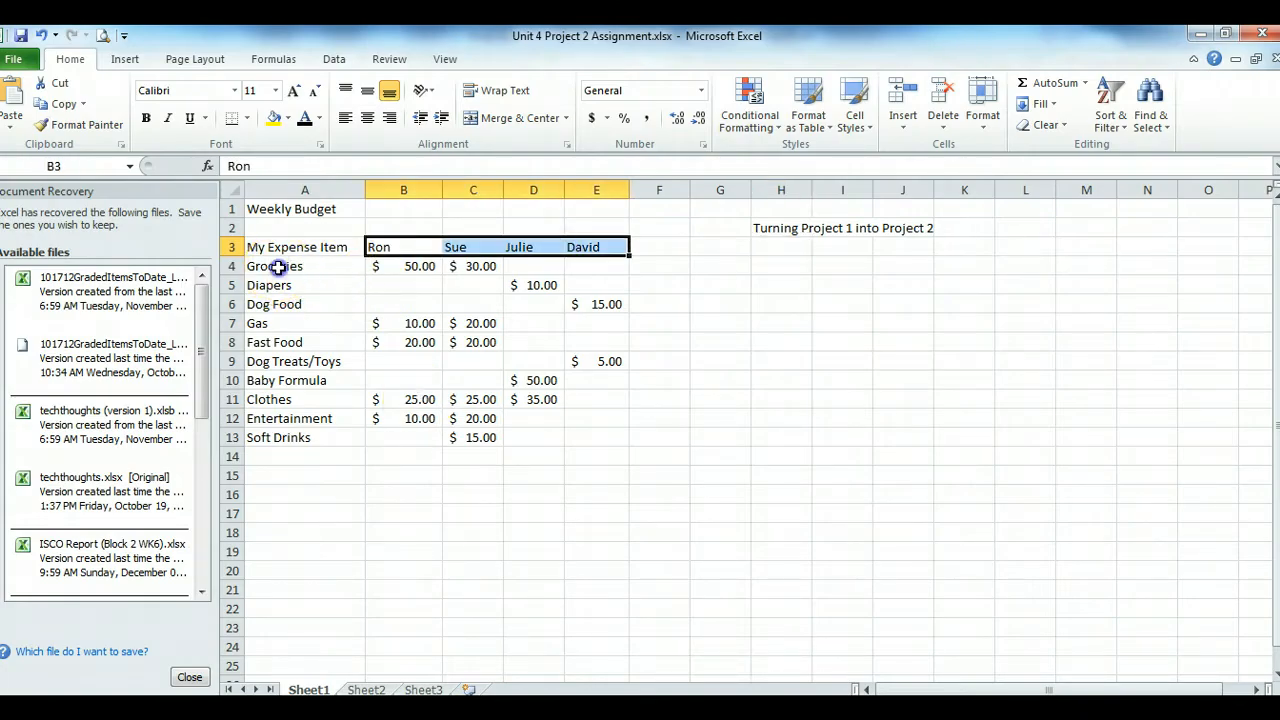
{"action": "left_click_drag", "start_coordinate": [277, 268], "coordinate": [294, 430]}
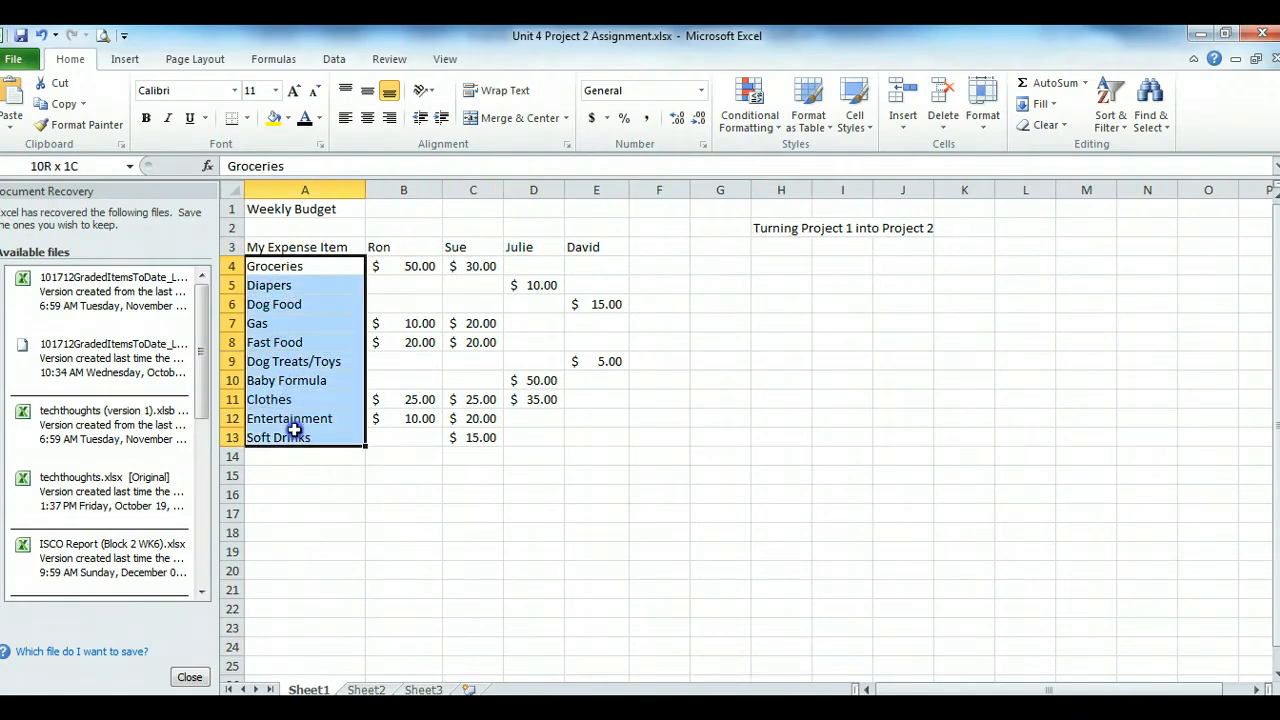
{"action": "left_click", "coordinate": [488, 284]}
{"action": "left_click_drag", "start_coordinate": [443, 191], "coordinate": [435, 191]}
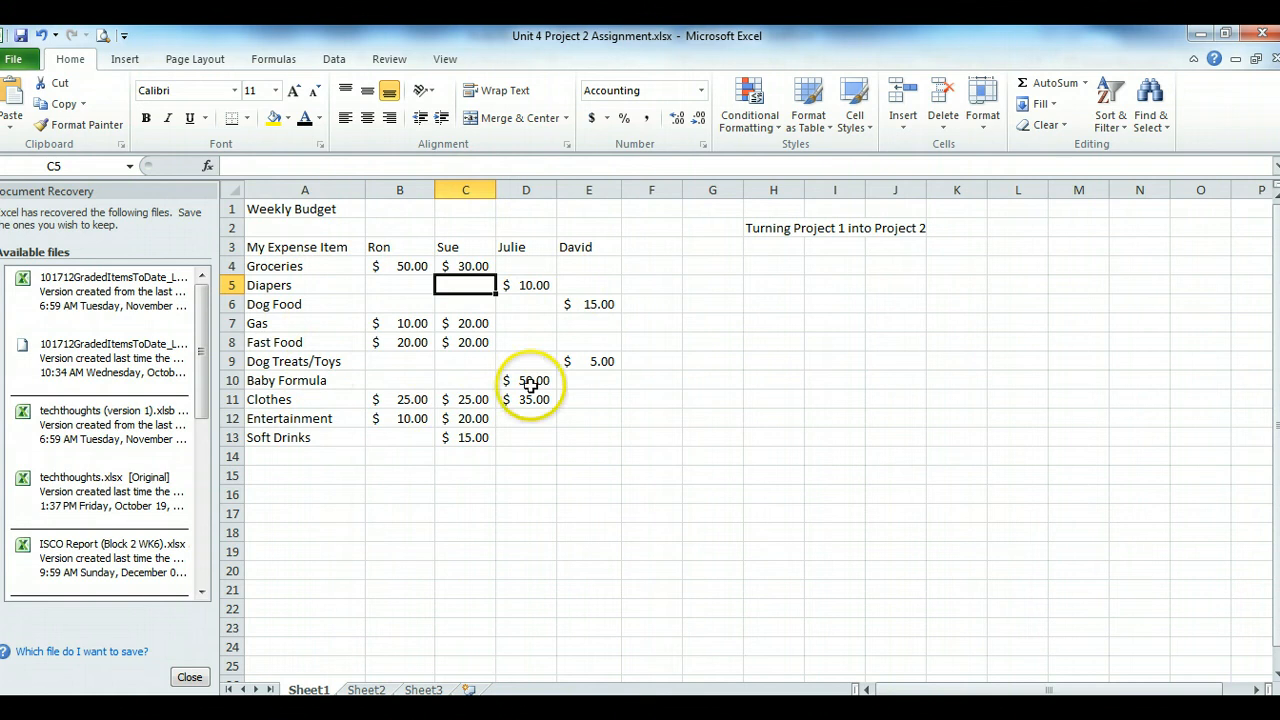
Check the empty cells in the family member columns of the expense table
{"action": "left_click", "coordinate": [400, 287]}
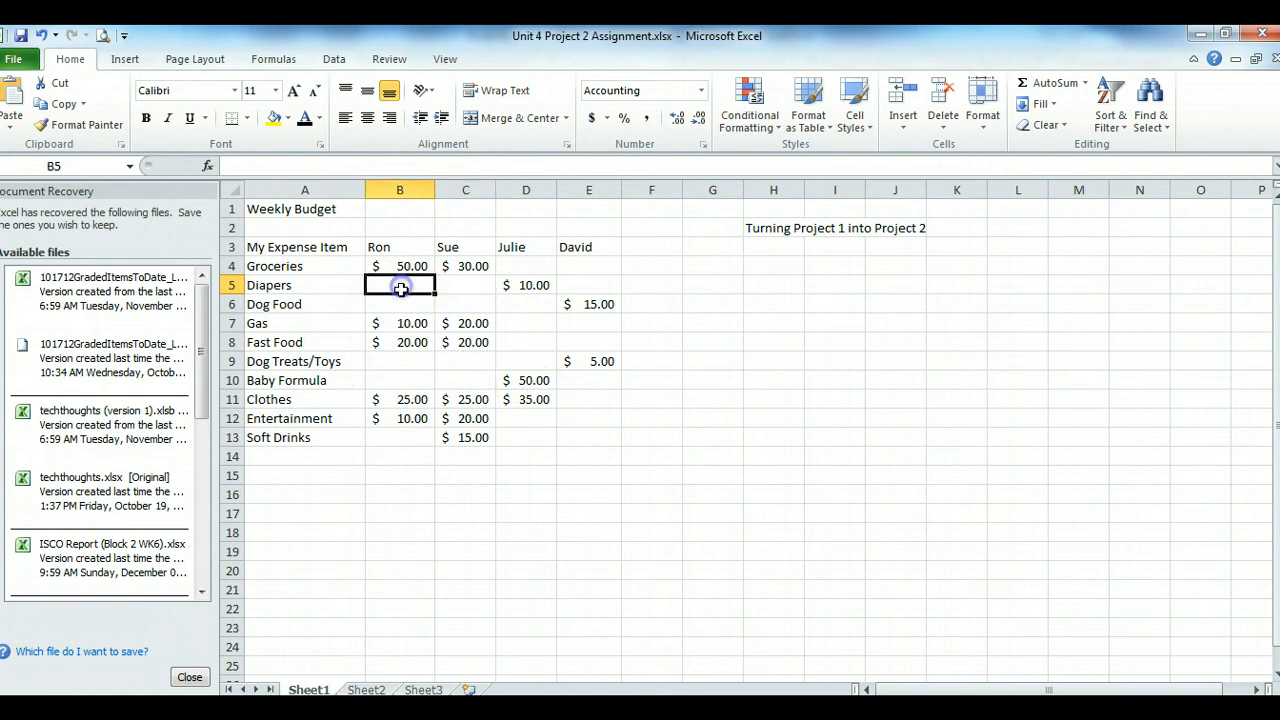
{"action": "left_click", "coordinate": [402, 300]}
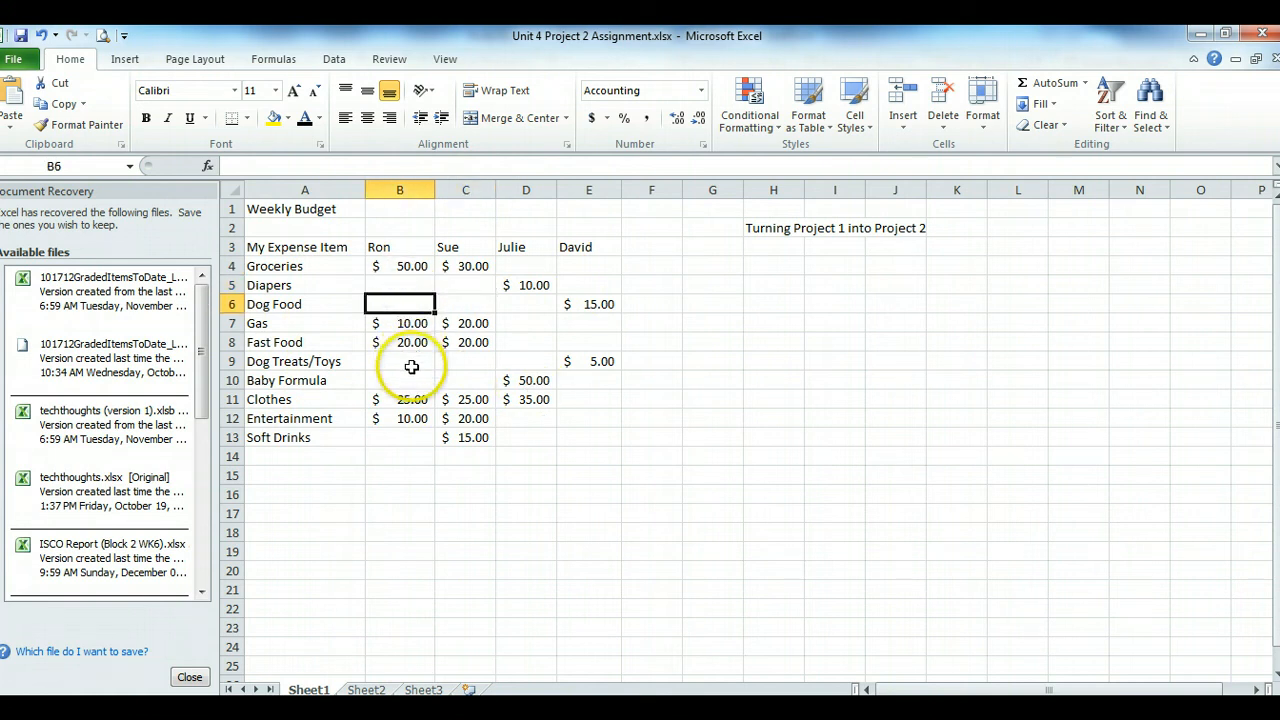
{"action": "left_click", "coordinate": [413, 367]}
{"action": "left_click", "coordinate": [420, 380]}
{"action": "left_click", "coordinate": [451, 377]}
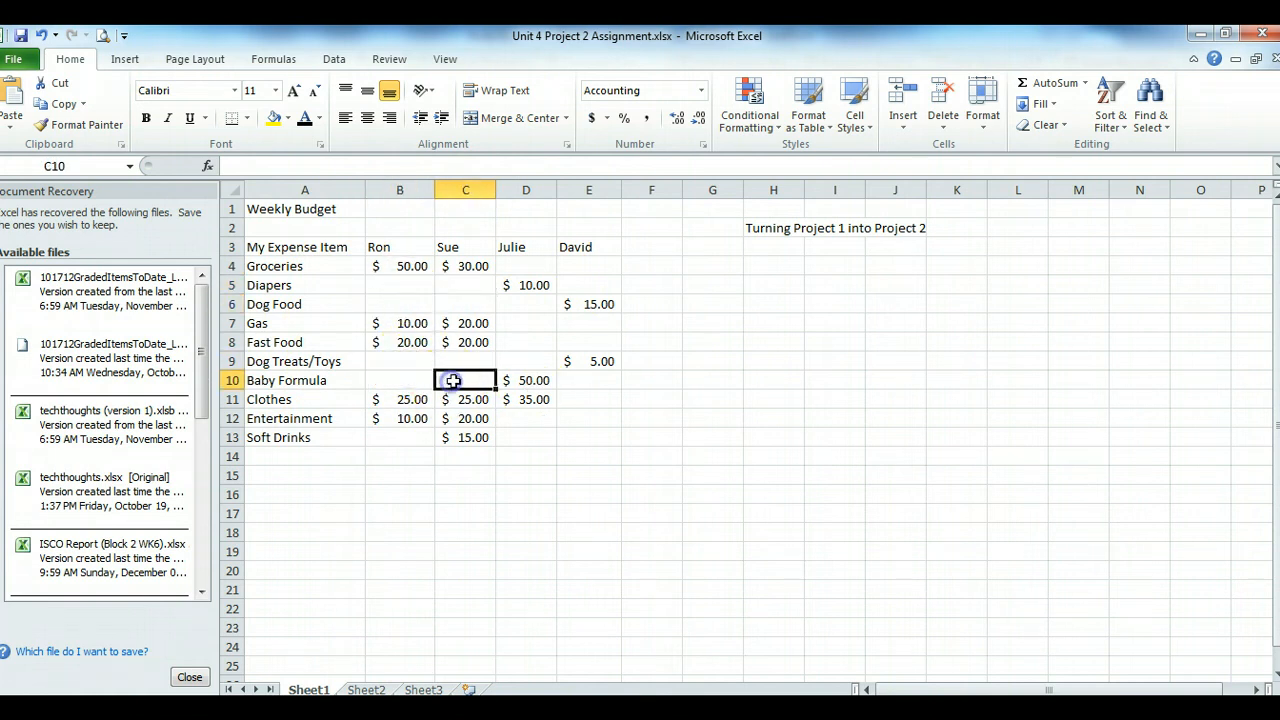
{"action": "left_click", "coordinate": [512, 358]}
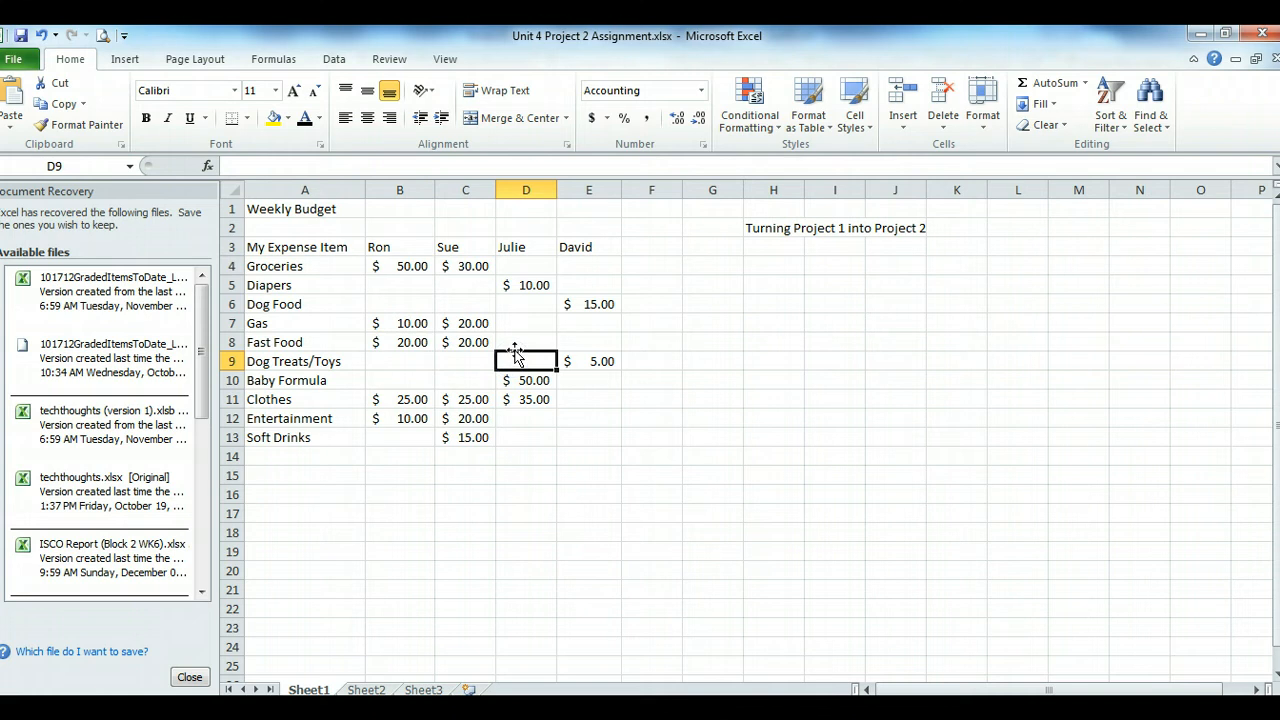
{"action": "left_click", "coordinate": [514, 329]}
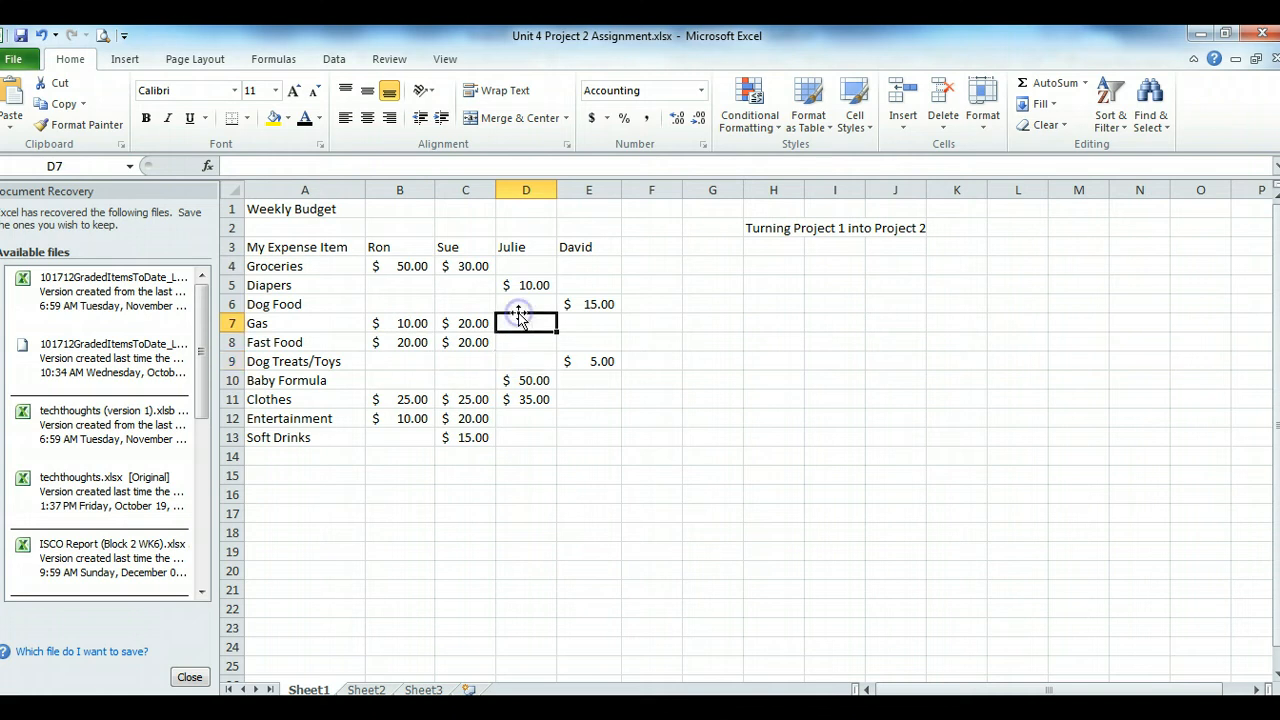
{"action": "left_click", "coordinate": [519, 302]}
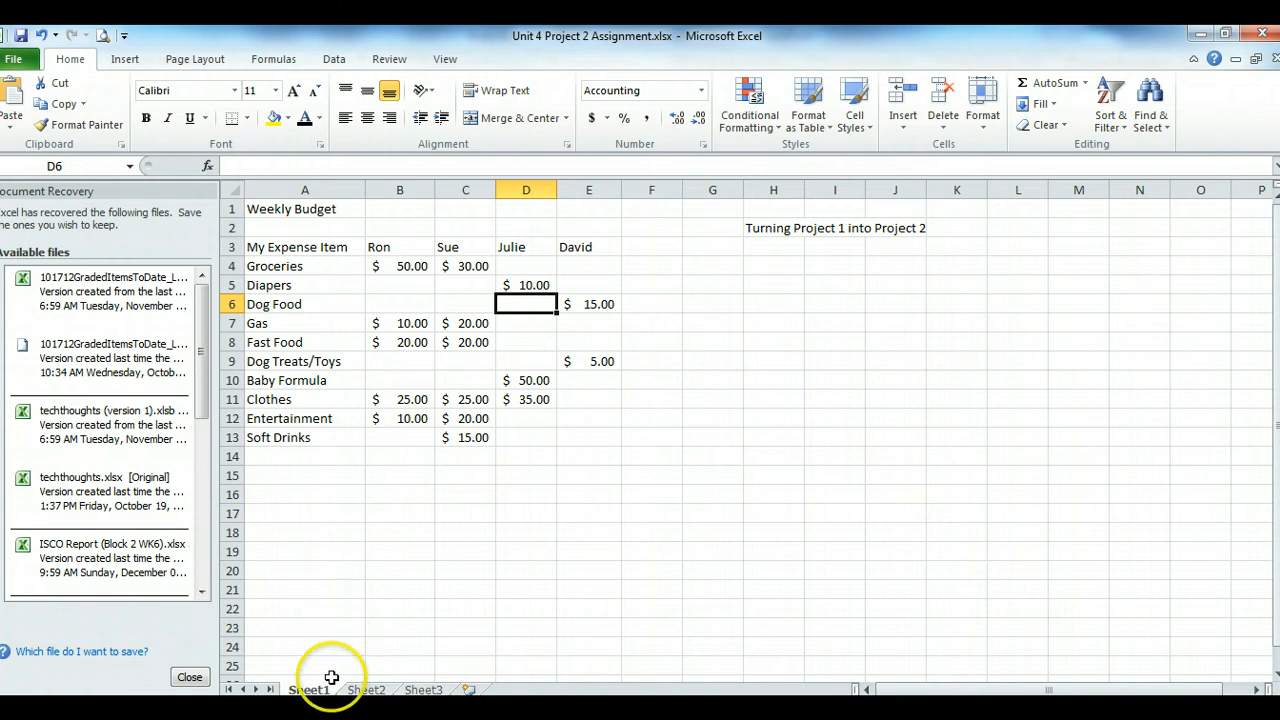
Switch to the Computer Fundamentals A course page and view the Project 2 Assignment and Section 5: Formatting a Spreadsheet, ending on the assignment
{"action": "left_click", "coordinate": [157, 560]}
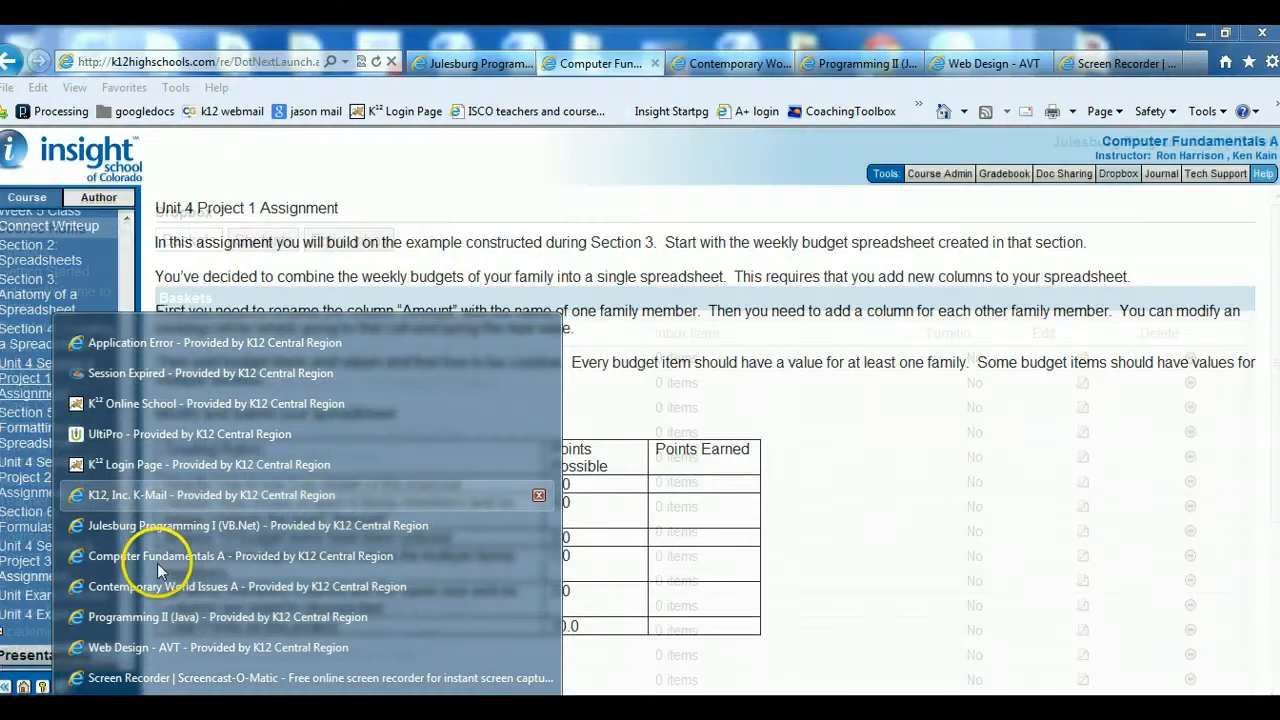
{"action": "left_click", "coordinate": [157, 563]}
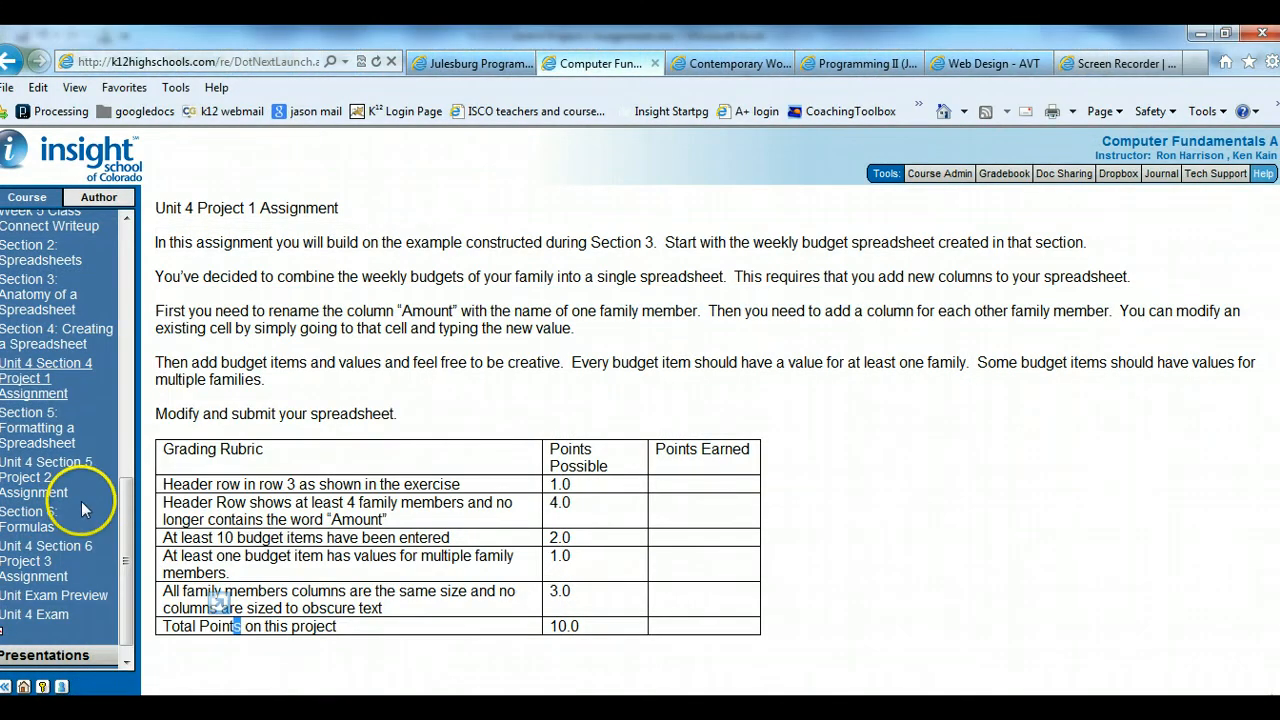
{"action": "left_click", "coordinate": [27, 481]}
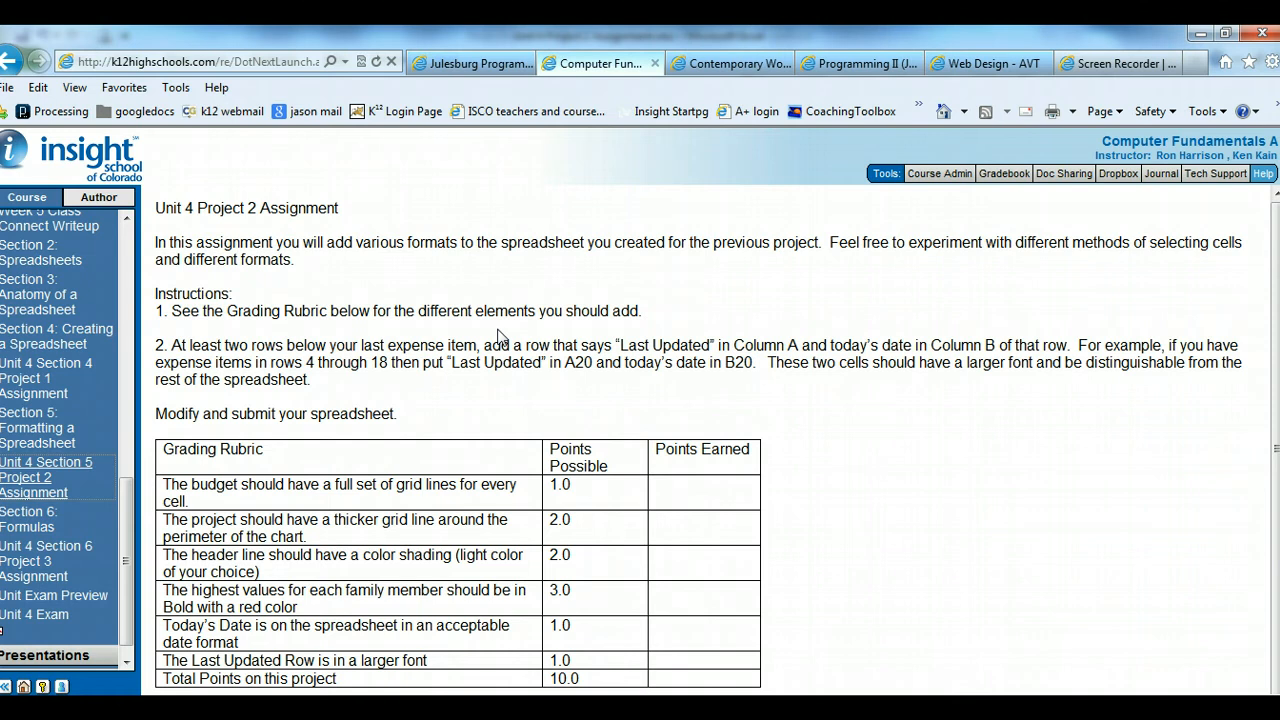
{"action": "left_click", "coordinate": [27, 430]}
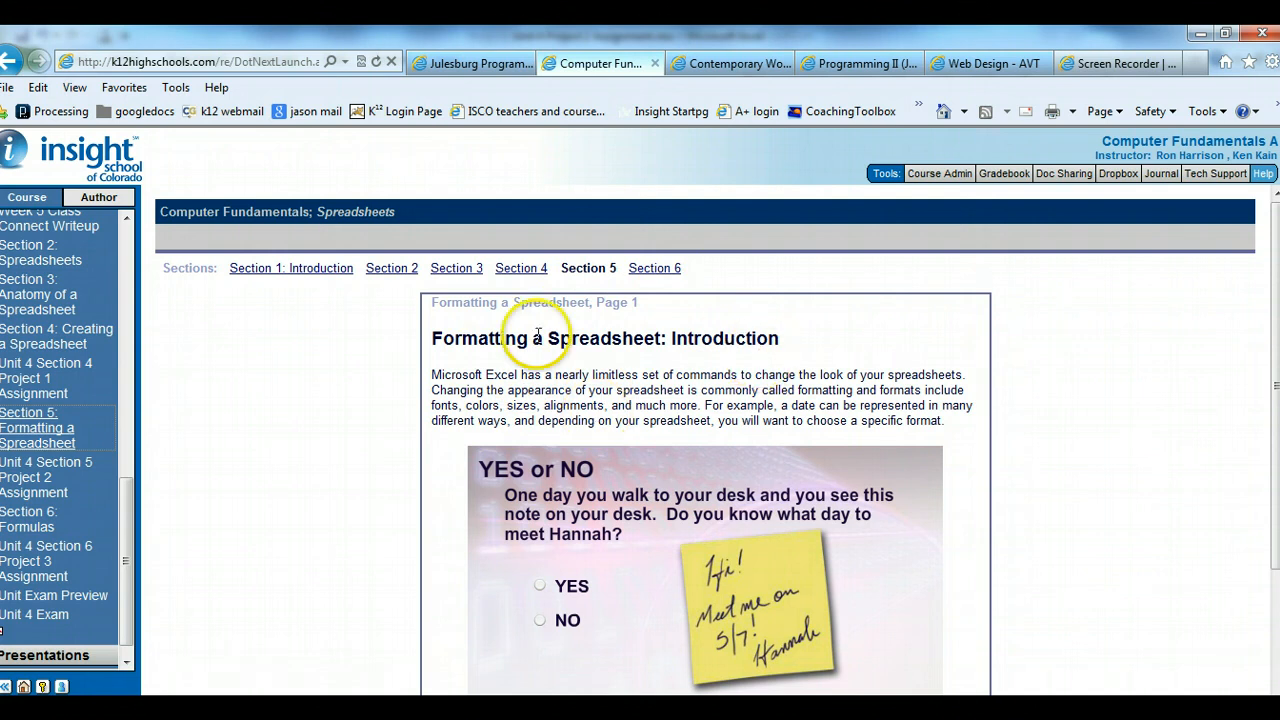
{"action": "left_click", "coordinate": [34, 478]}
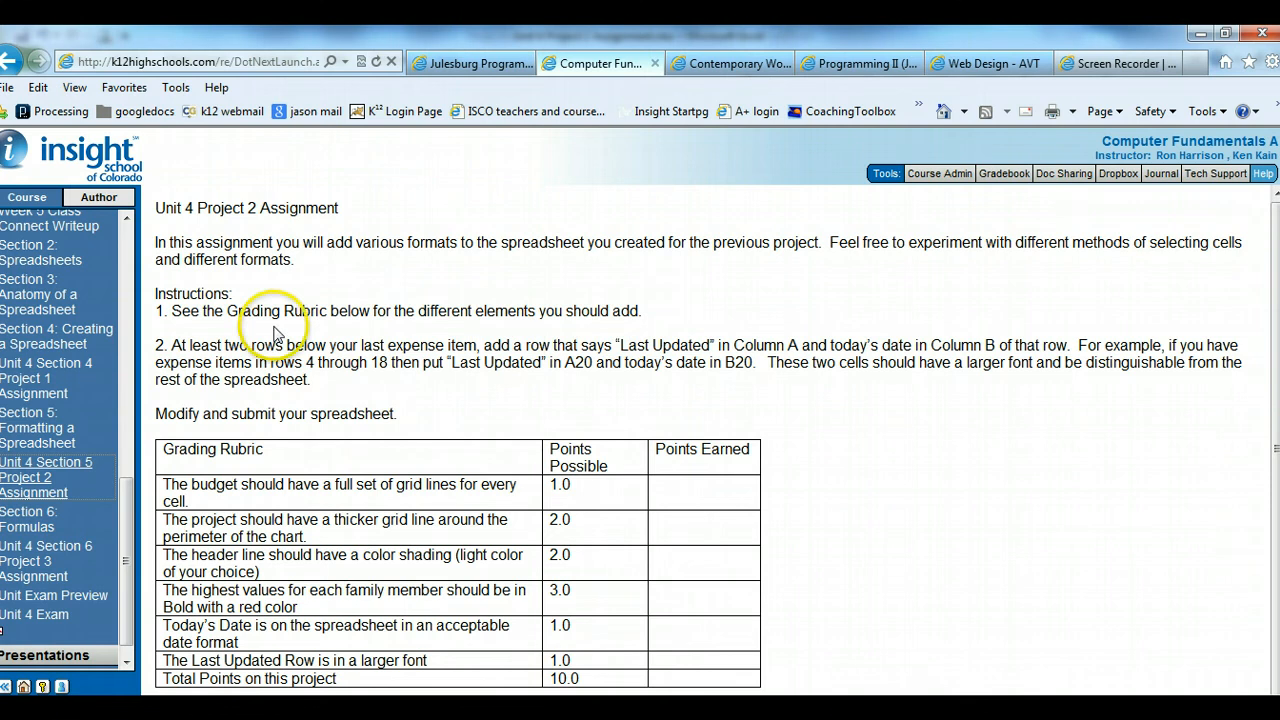
Read the Project 2 instruction on where to place the "Last Updated" row and today's date
{"action": "left_click_drag", "start_coordinate": [172, 345], "coordinate": [478, 350]}
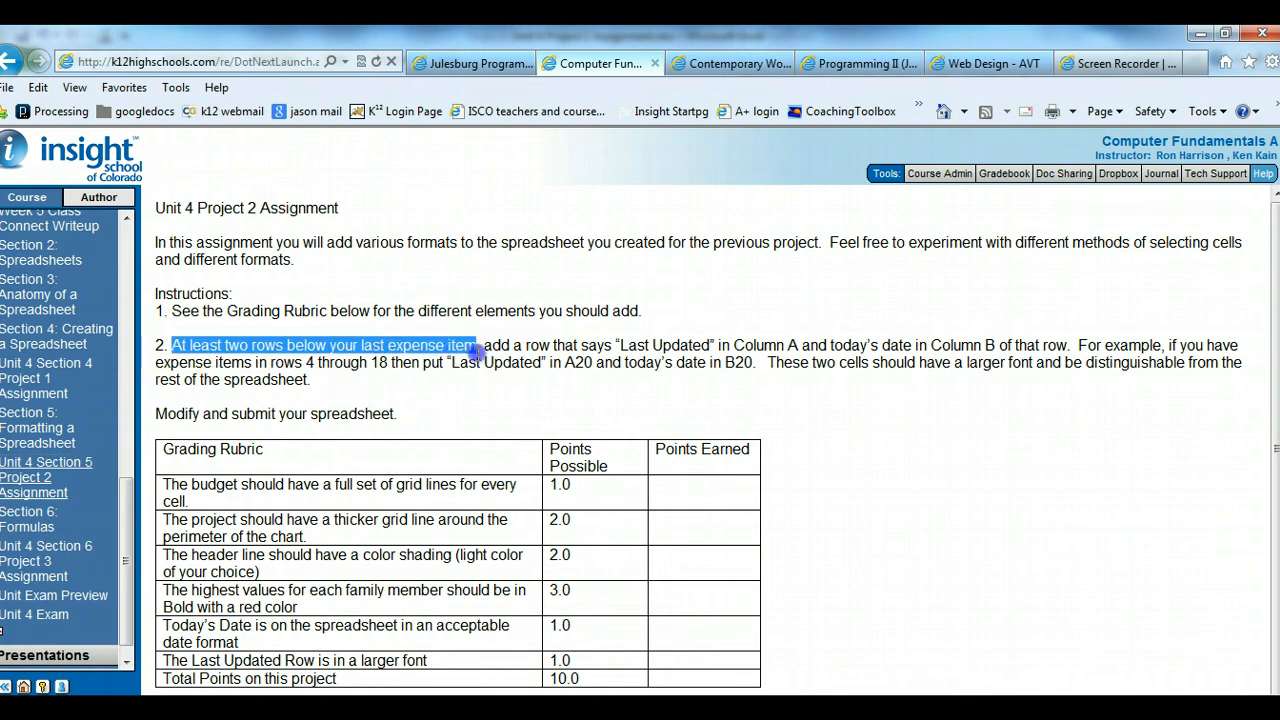
{"action": "left_click", "coordinate": [660, 345]}
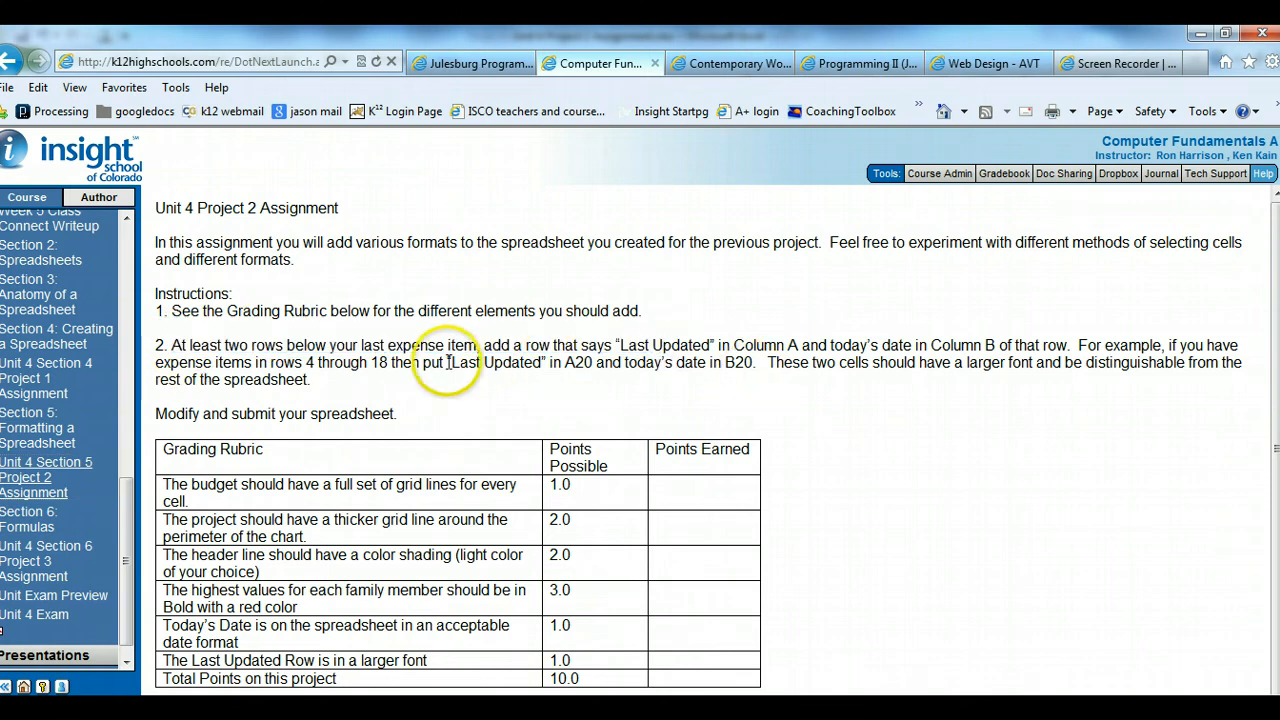
{"action": "left_click_drag", "start_coordinate": [423, 362], "coordinate": [594, 362]}
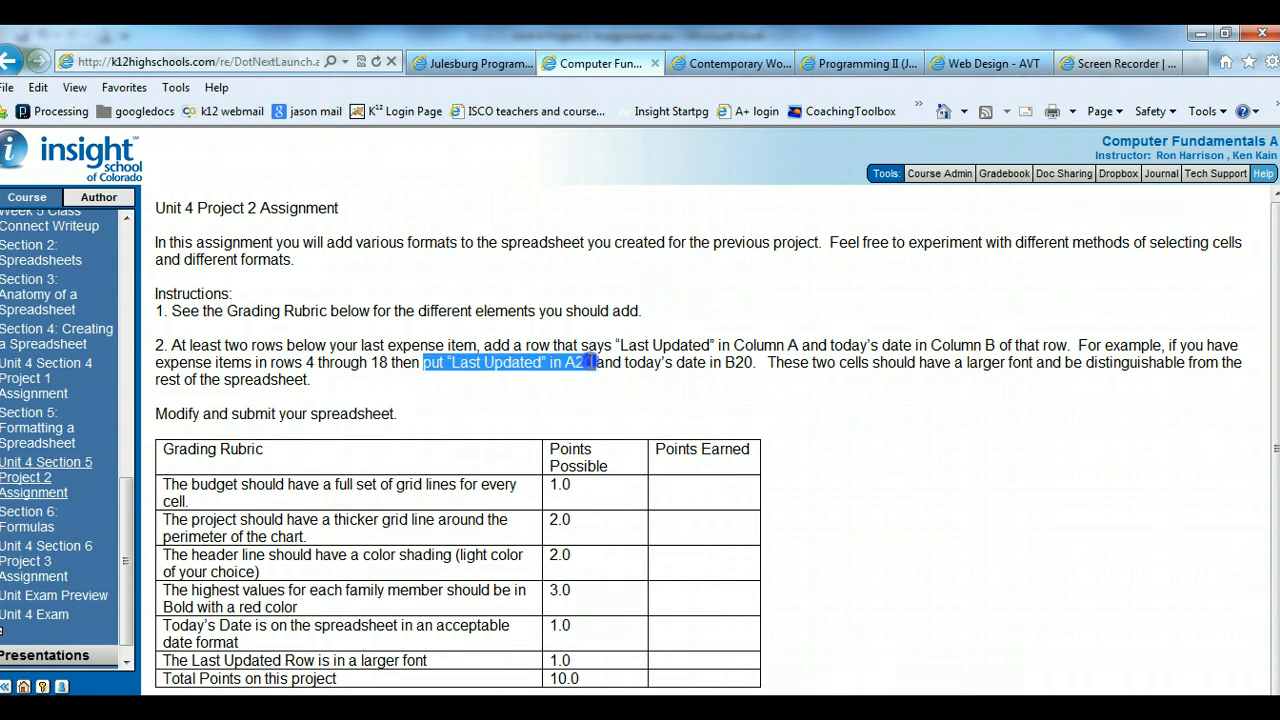
{"action": "left_click", "coordinate": [748, 350]}
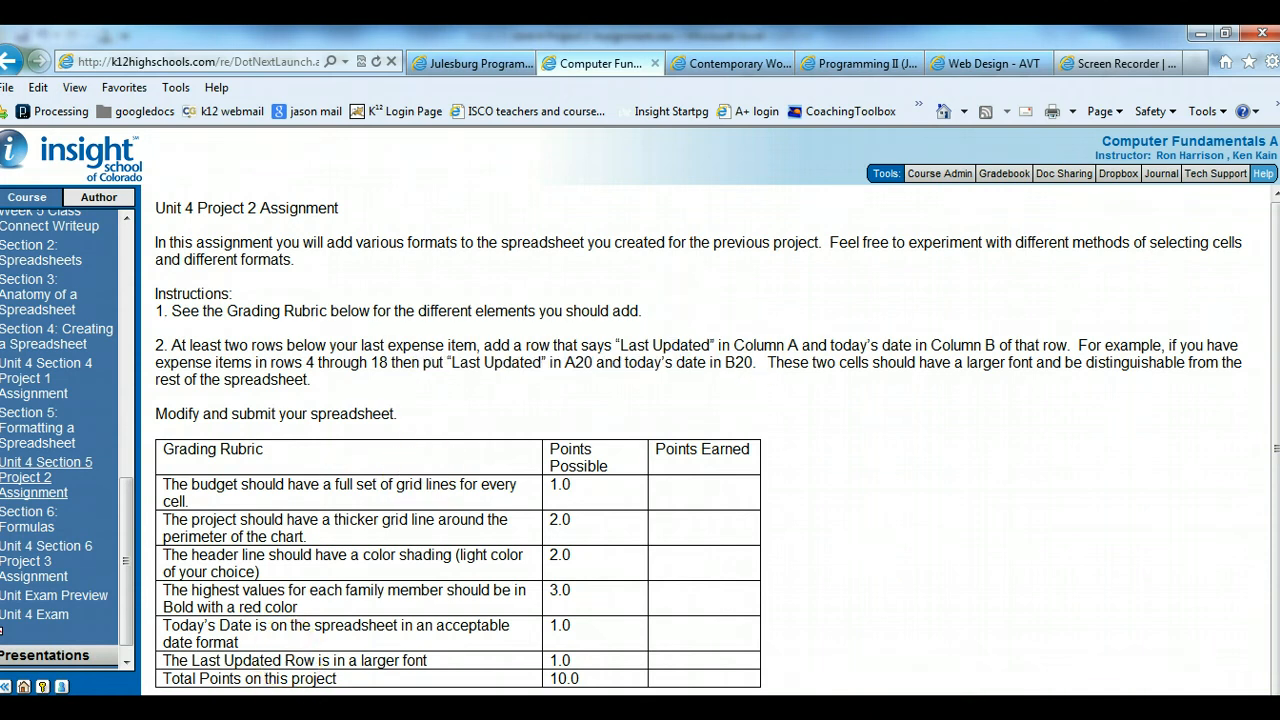
Switch to the Excel budget and enter "Last Updated" in A15 and the date Dec 4, 2012 in B15
{"action": "left_click", "coordinate": [312, 708]}
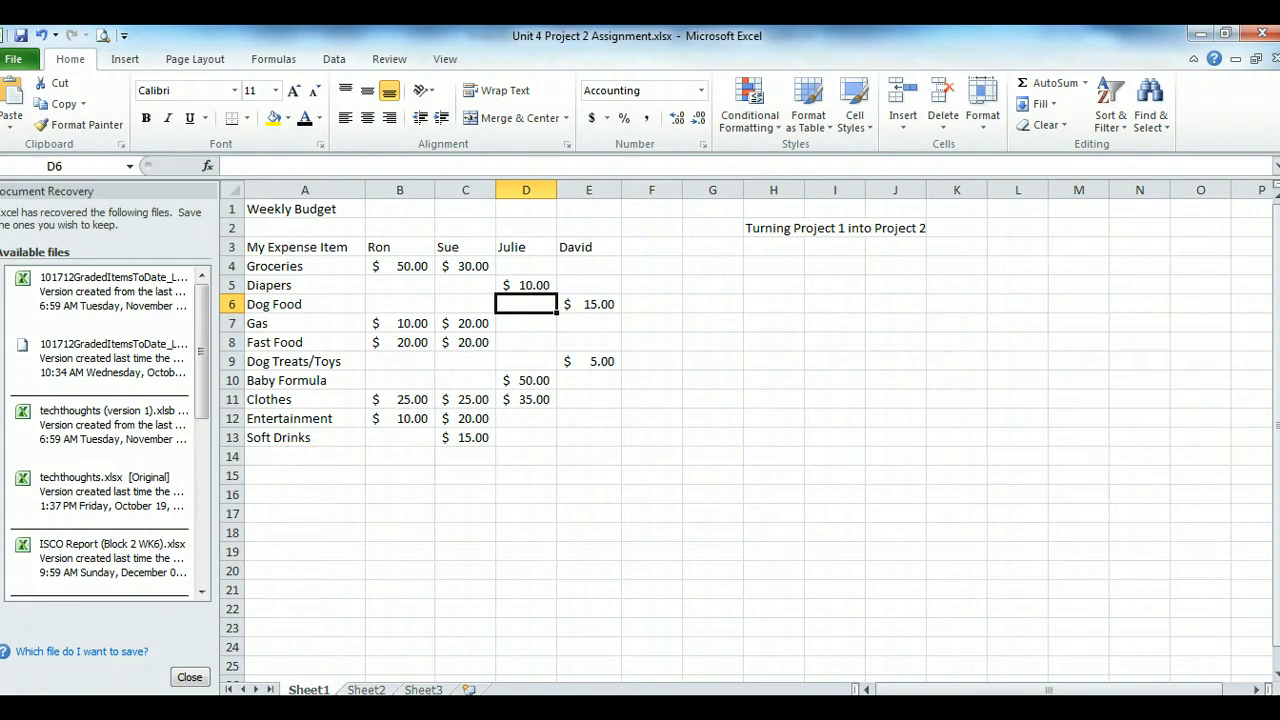
{"action": "left_click", "coordinate": [297, 477]}
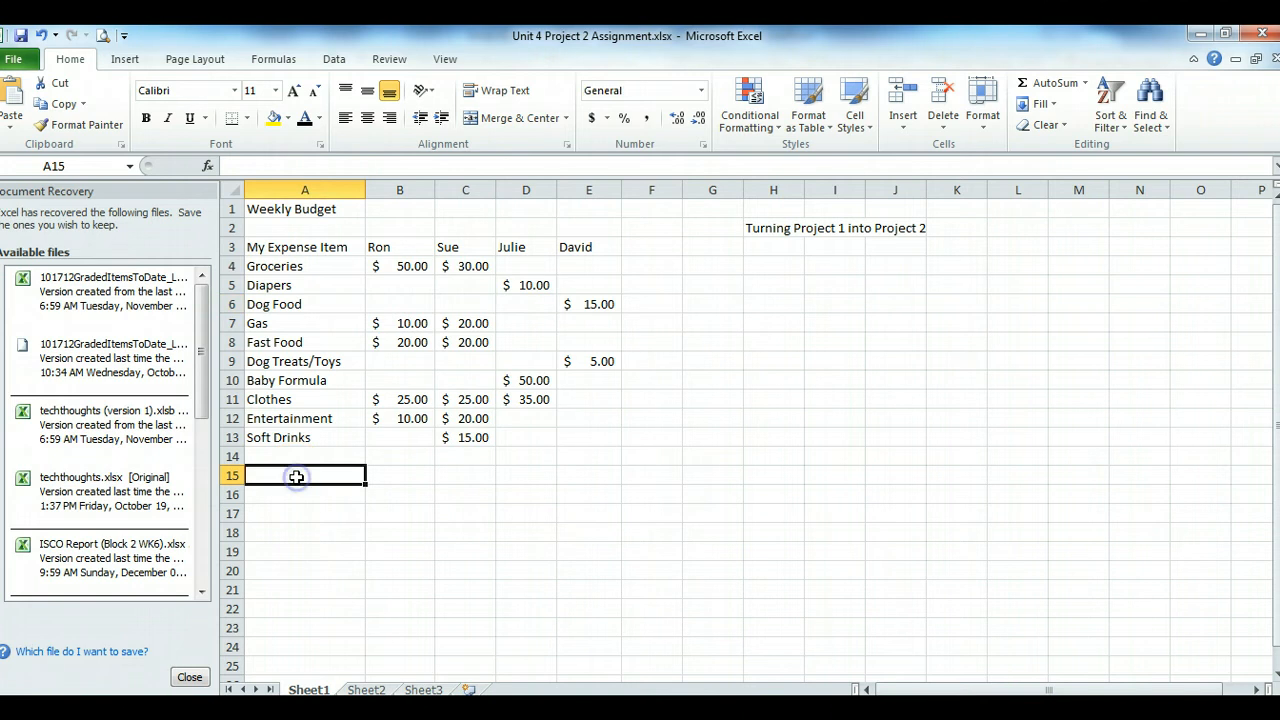
{"action": "type", "text": "L"}
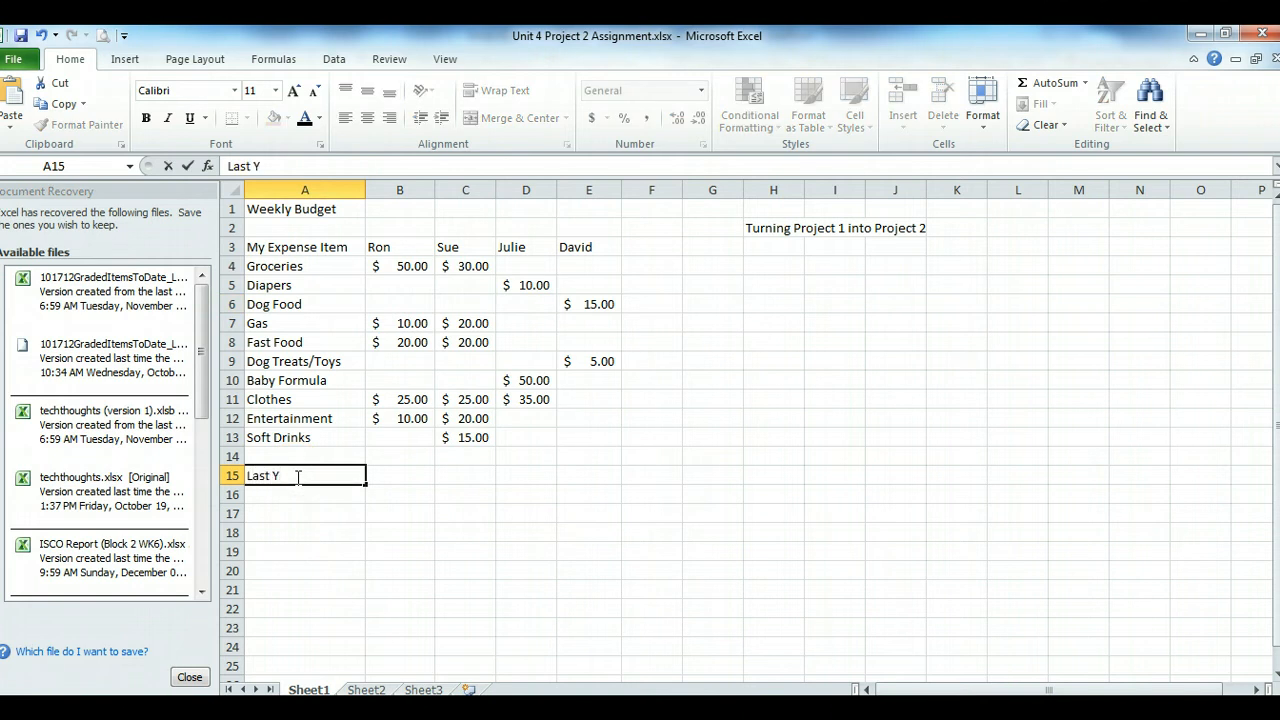
{"action": "type", "text": "ast Updated"}
{"action": "left_click", "coordinate": [421, 477]}
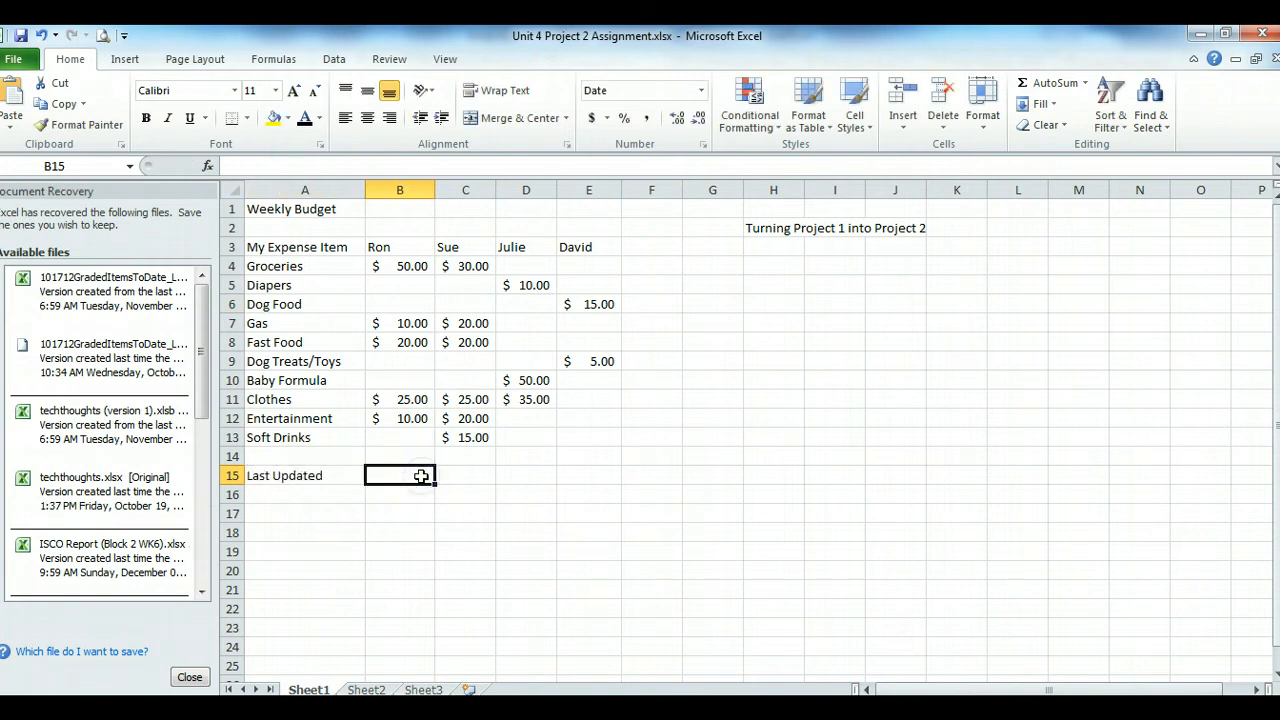
{"action": "type", "text": "Dec 4, 2012"}
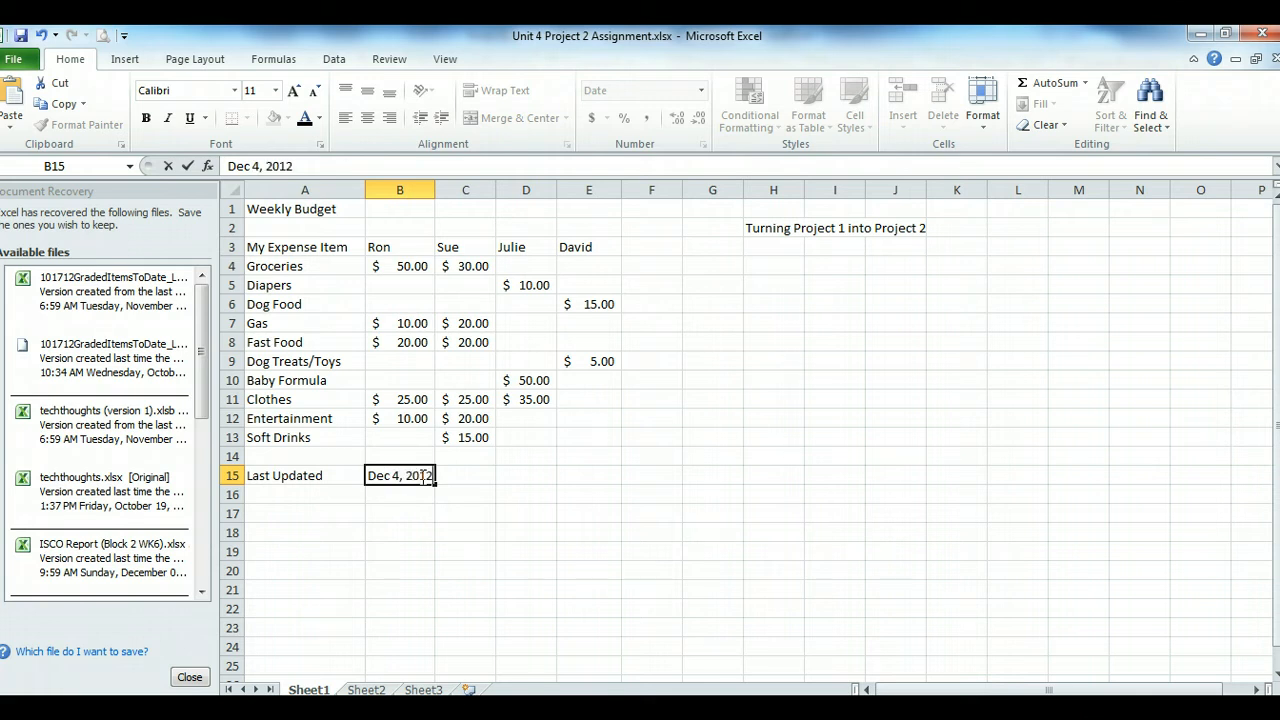
{"action": "key", "text": "Return"}
Set the font size of A15:B15 to 14 and widen column B enough to fit the date
{"action": "left_click_drag", "start_coordinate": [320, 472], "coordinate": [383, 476]}
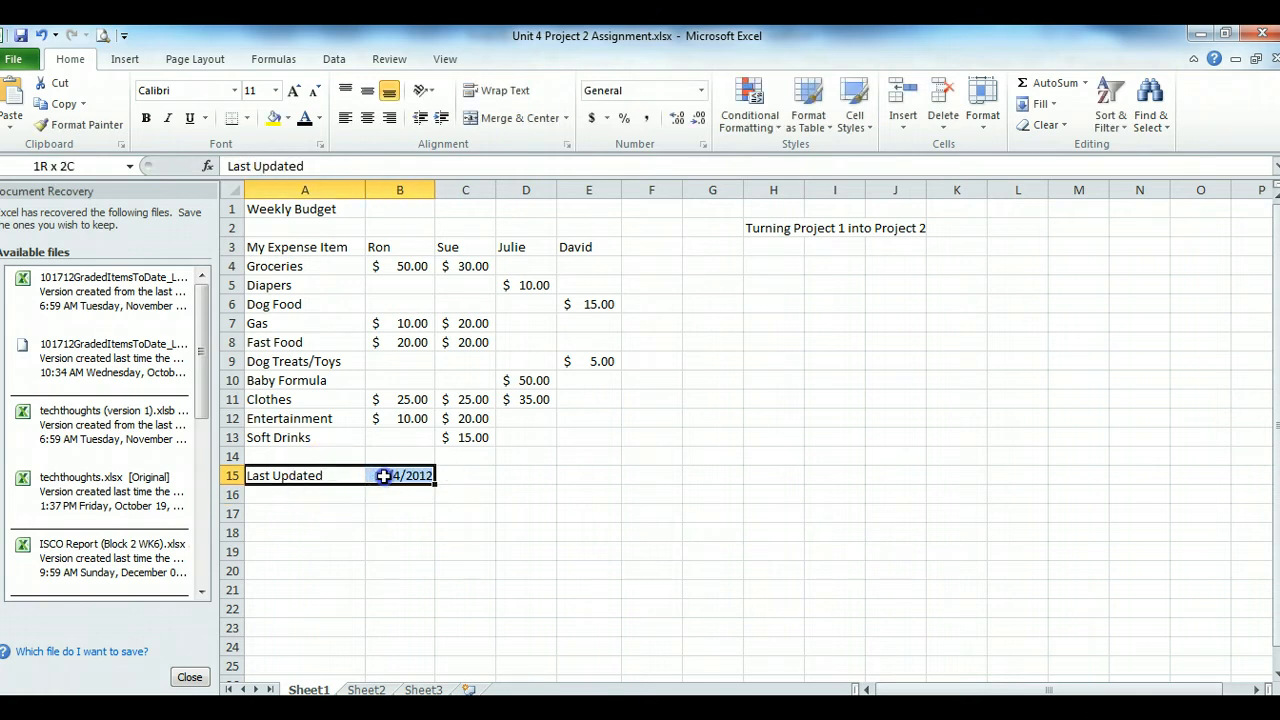
{"action": "left_click", "coordinate": [275, 90]}
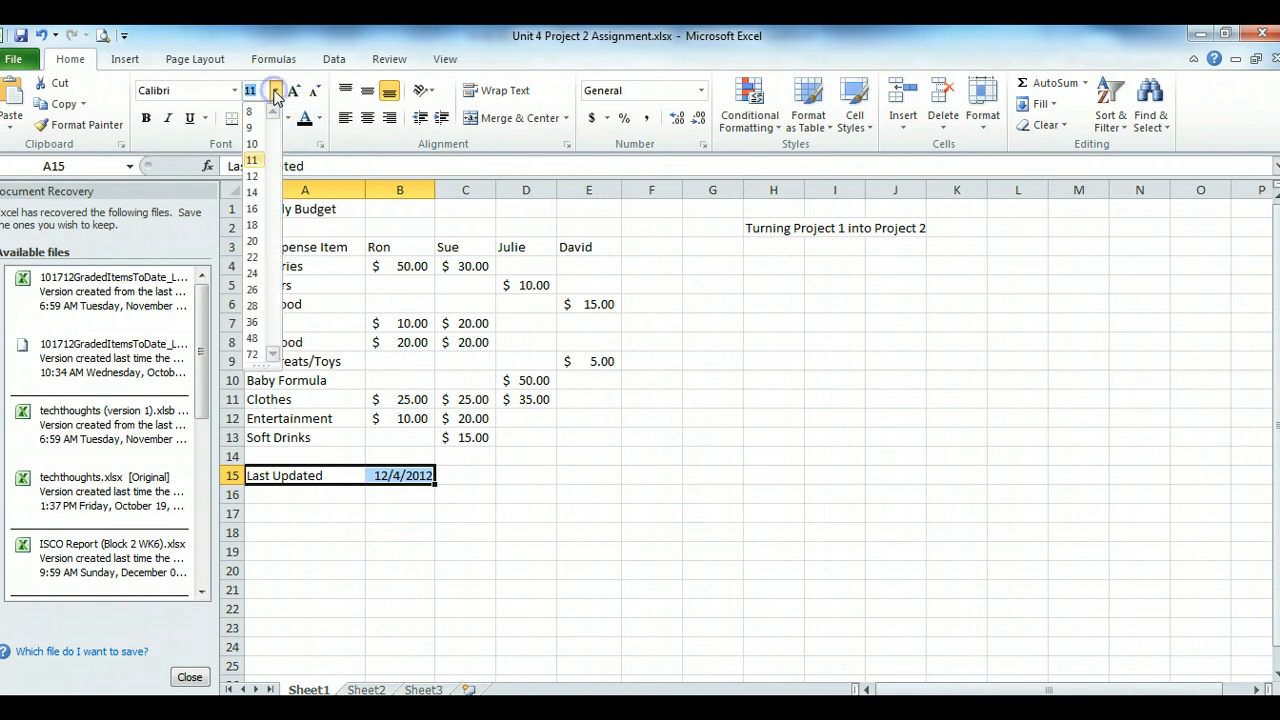
{"action": "left_click", "coordinate": [252, 192]}
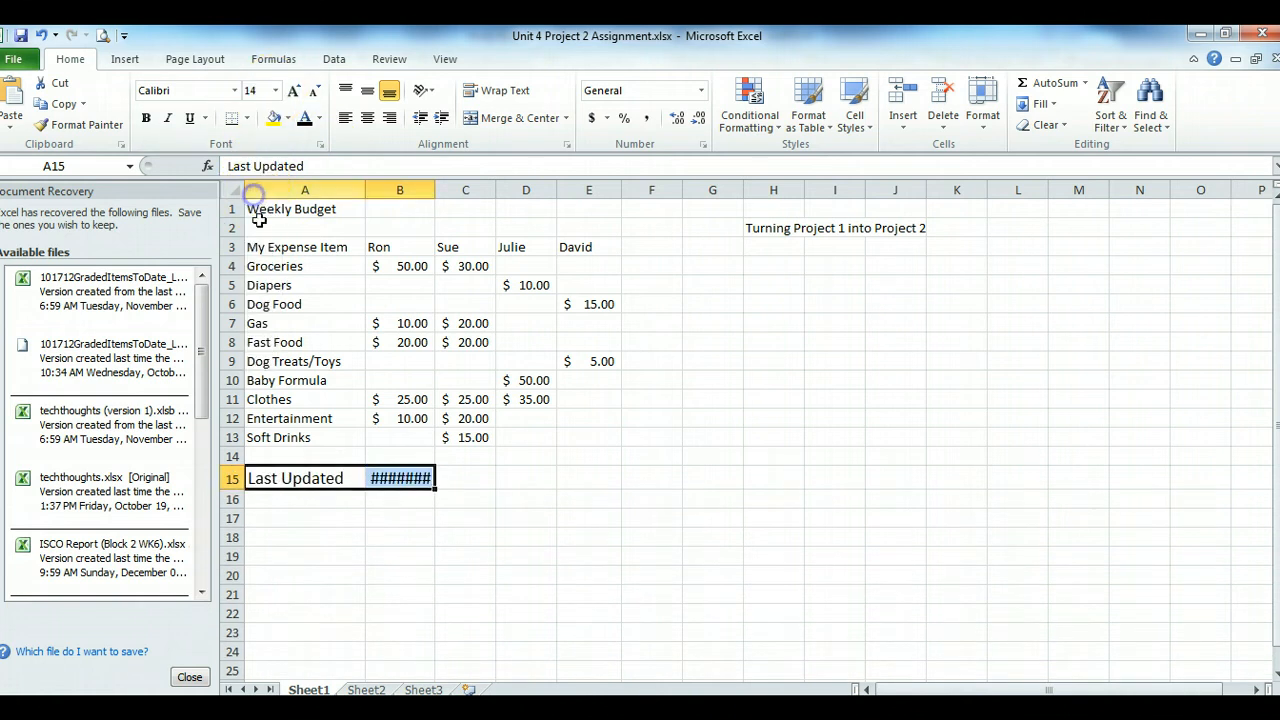
{"action": "left_click", "coordinate": [425, 530]}
{"action": "left_click", "coordinate": [405, 482]}
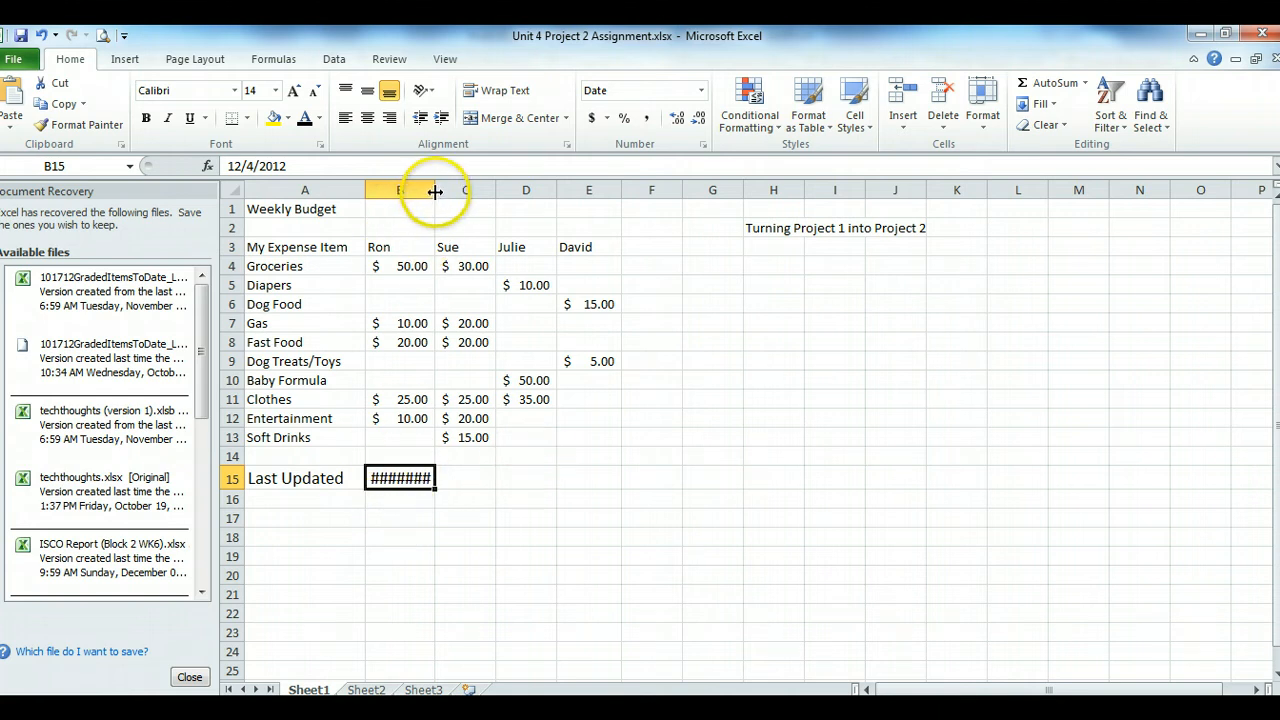
{"action": "left_click_drag", "start_coordinate": [434, 191], "coordinate": [453, 192]}
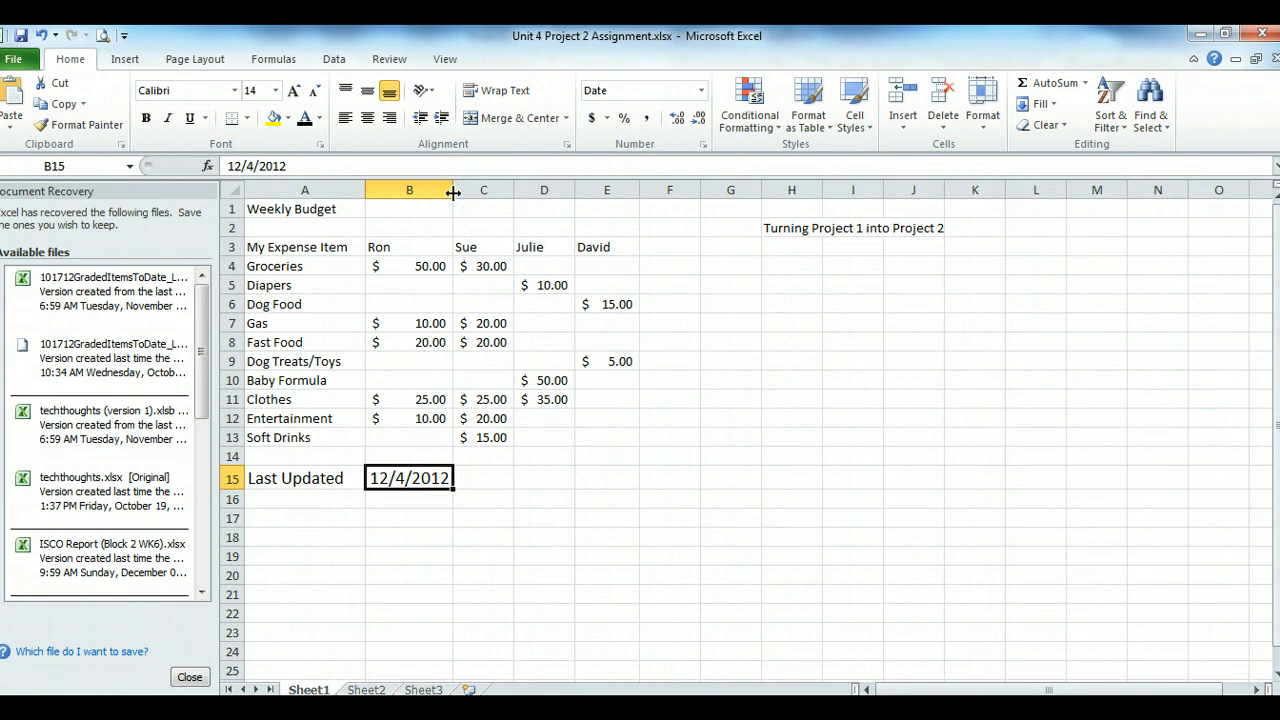
{"action": "left_click", "coordinate": [340, 504]}
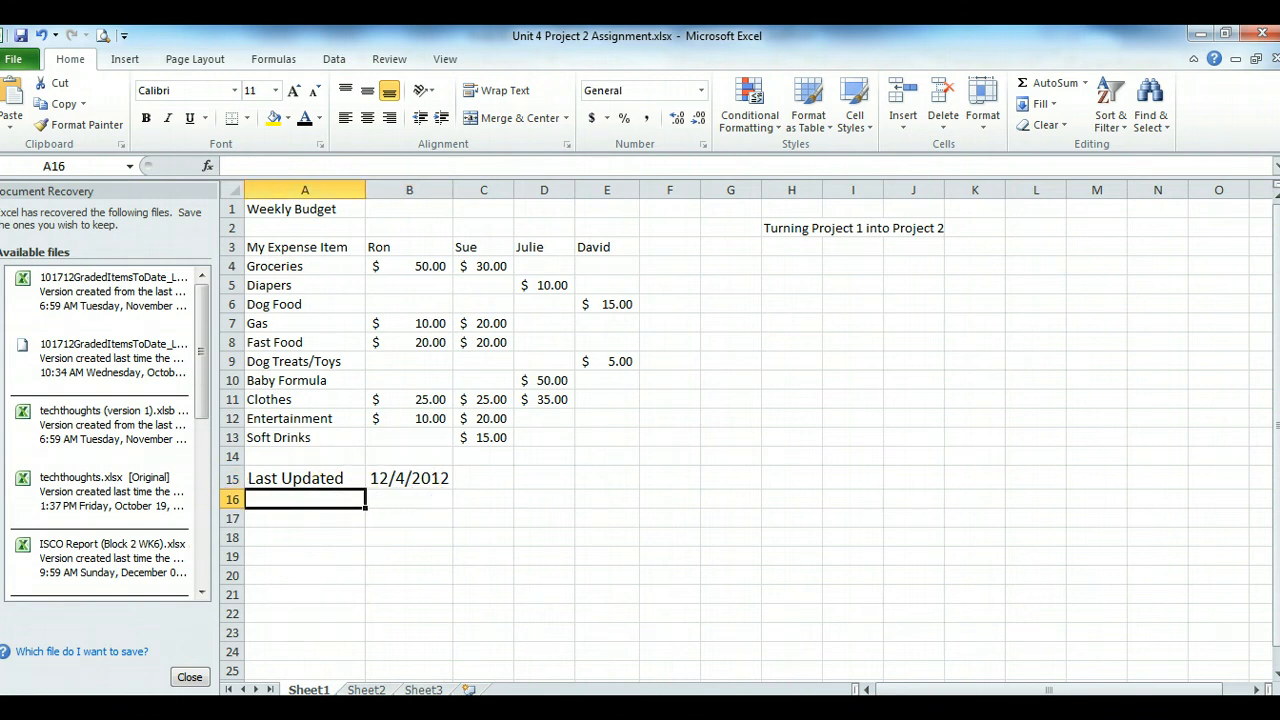
Switch to the Computer Fundamentals A assignment page and read instruction 2 and the rubric item on grid lines for every cell
{"action": "mouse_move", "coordinate": [288, 700]}
{"action": "left_click", "coordinate": [229, 557]}
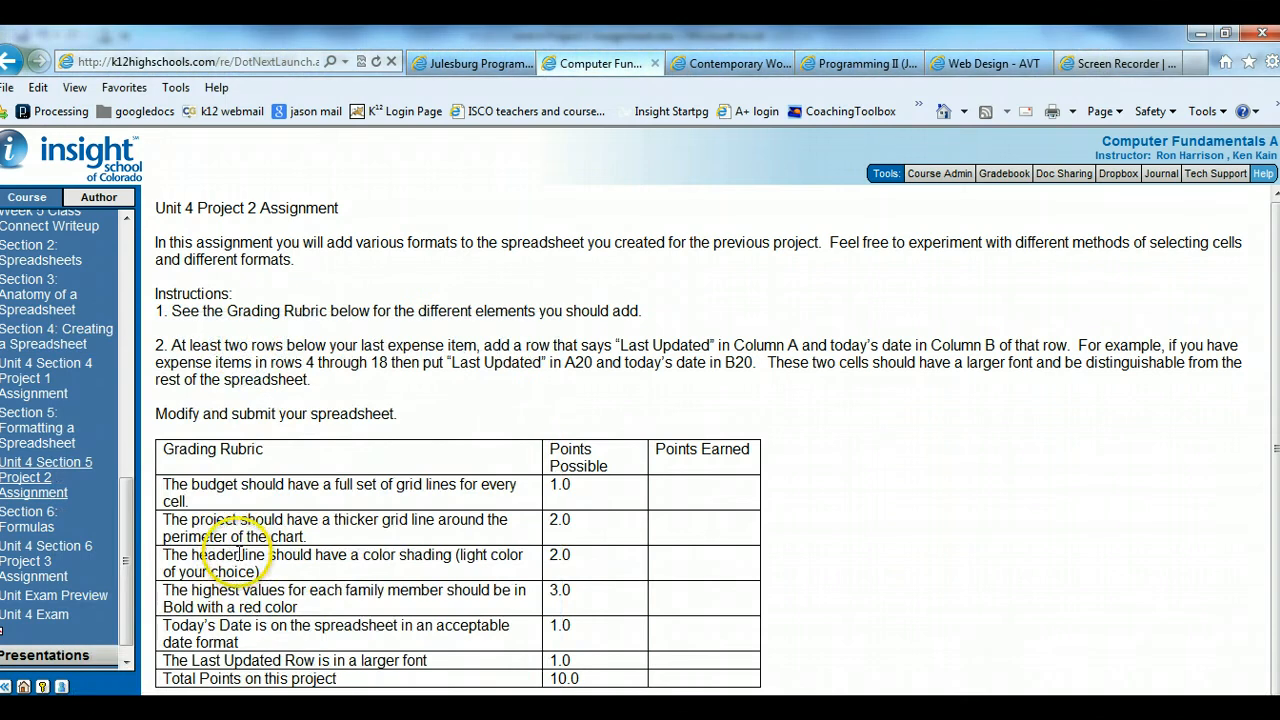
{"action": "left_click_drag", "start_coordinate": [172, 345], "coordinate": [385, 375]}
{"action": "left_click", "coordinate": [385, 378]}
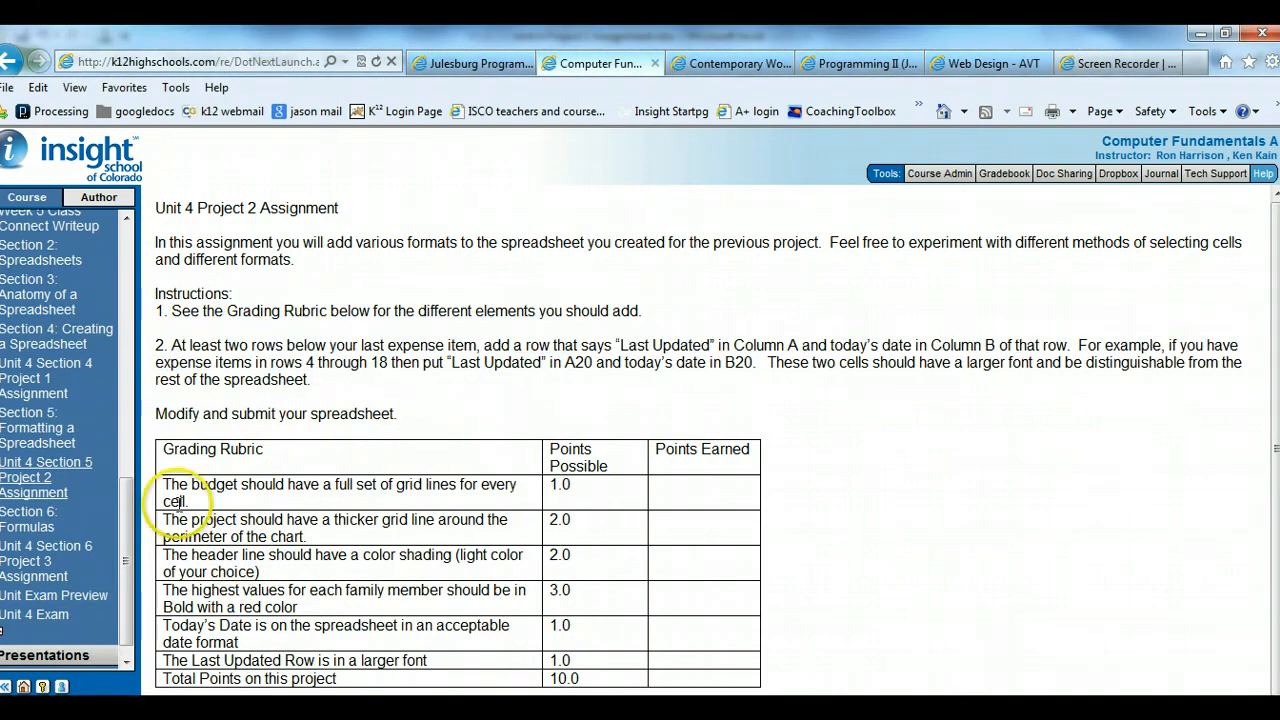
{"action": "left_click_drag", "start_coordinate": [164, 487], "coordinate": [205, 503]}
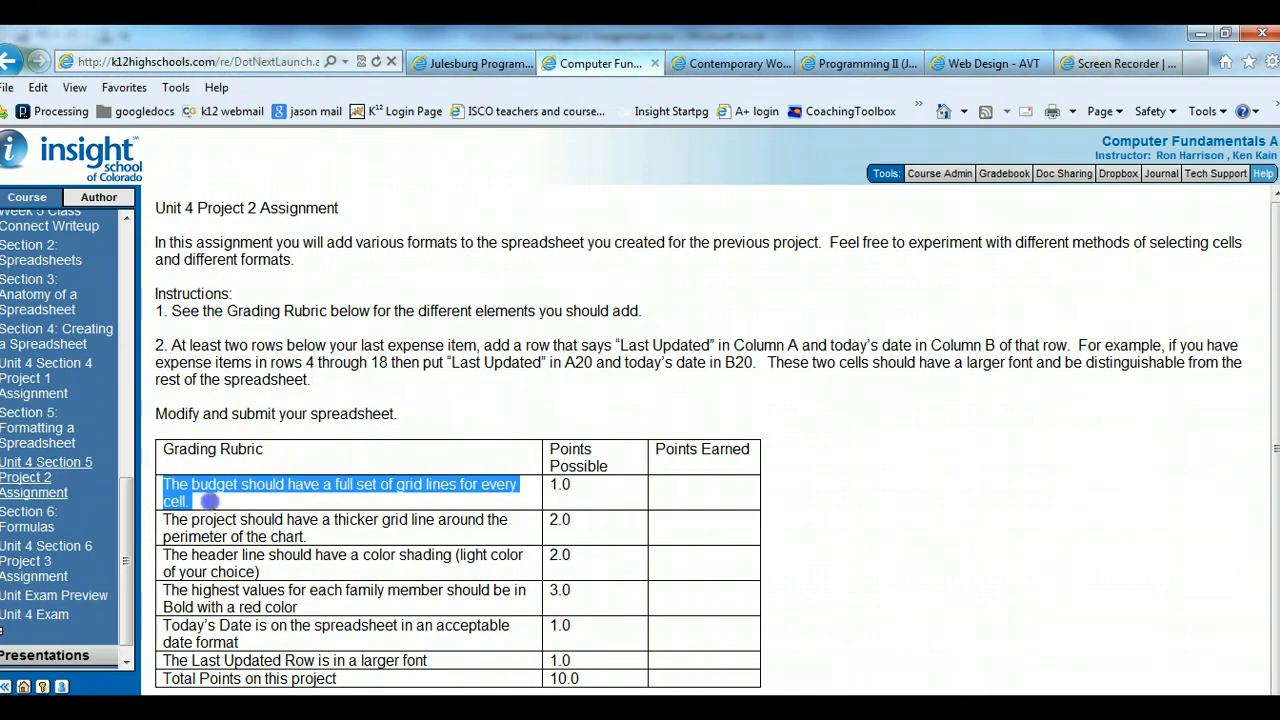
{"action": "left_click", "coordinate": [262, 484]}
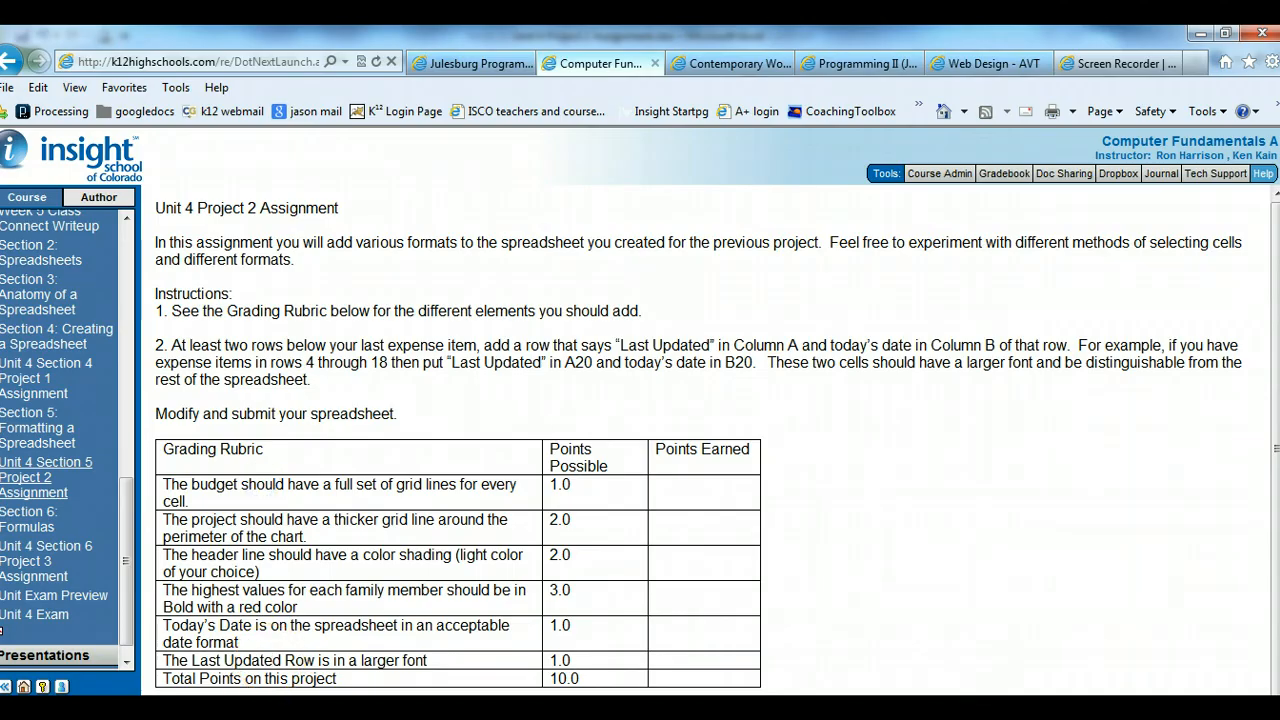
Switch back to the Excel budget and apply thin outline and inside borders to the expense table A3:E13
{"action": "key", "text": "alt+Tab"}
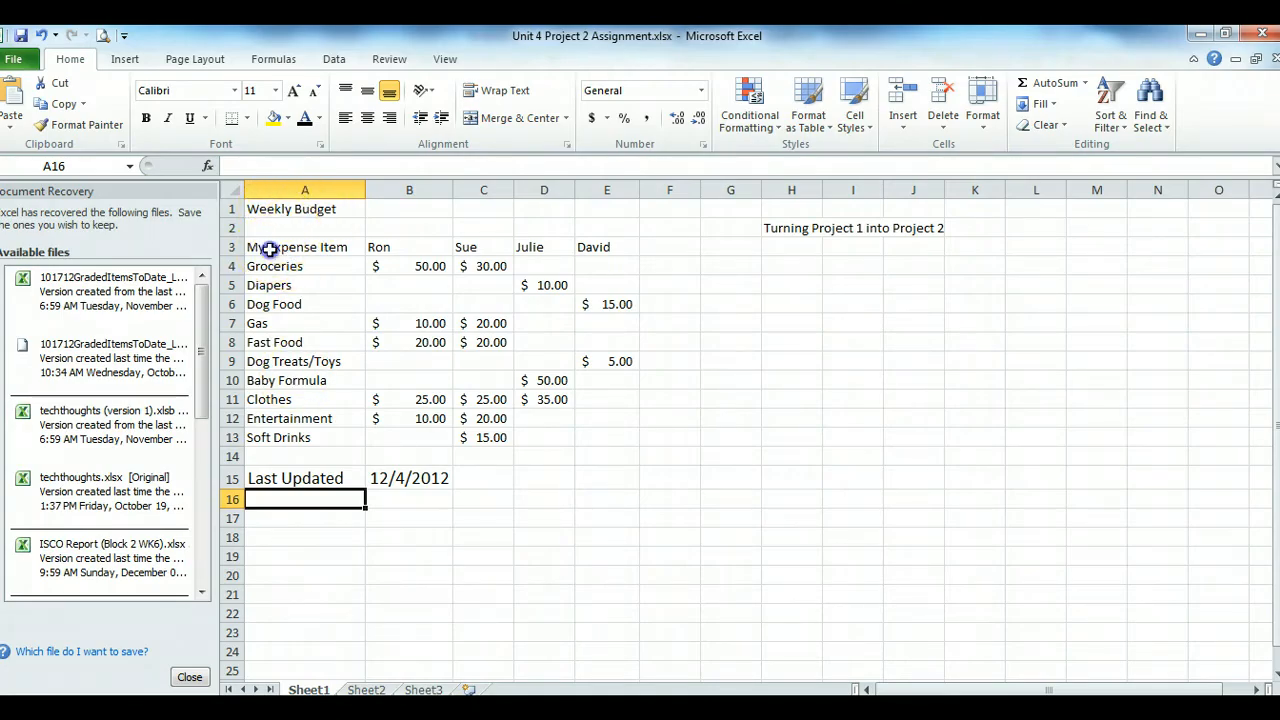
{"action": "left_click_drag", "start_coordinate": [268, 249], "coordinate": [608, 438]}
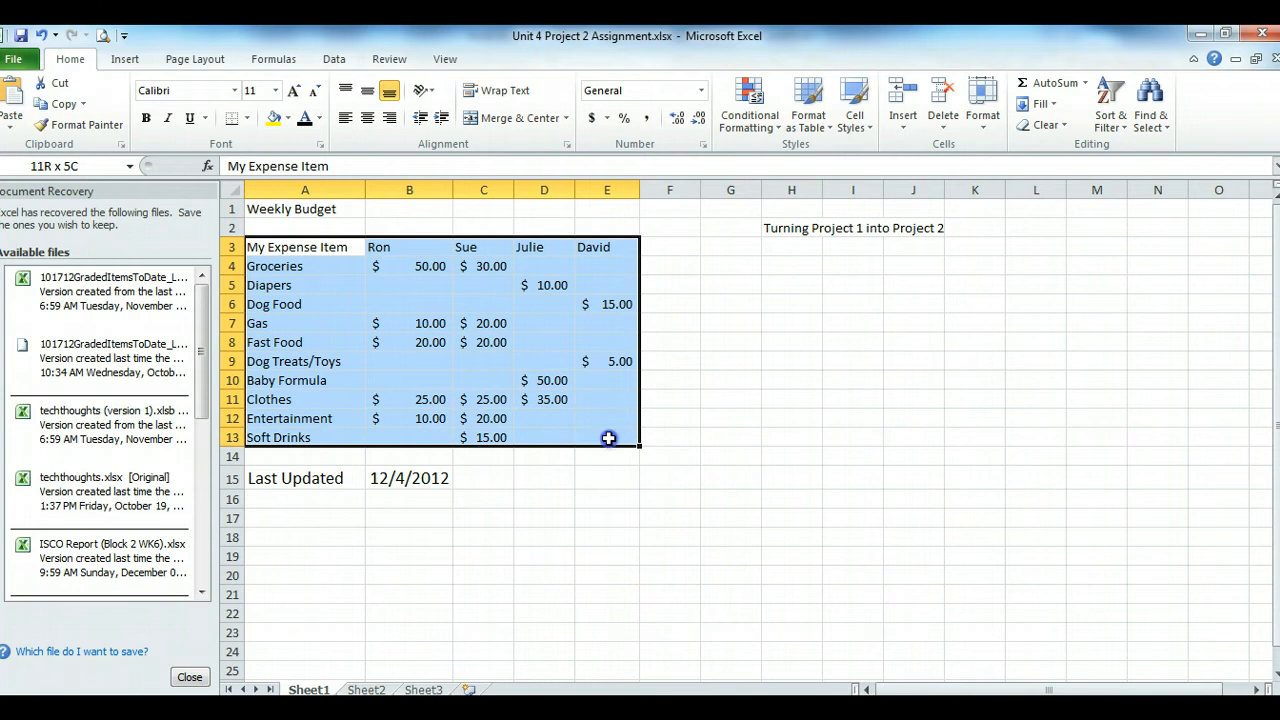
{"action": "right_click", "coordinate": [337, 252]}
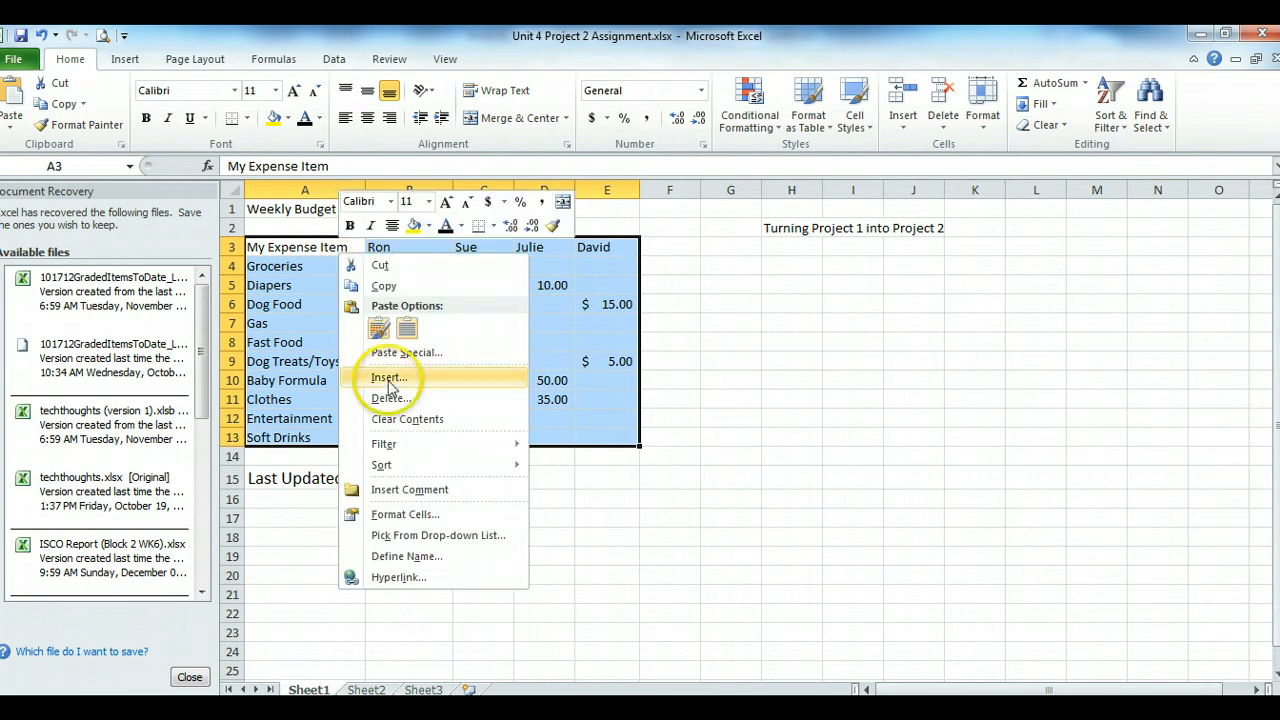
{"action": "left_click", "coordinate": [405, 514]}
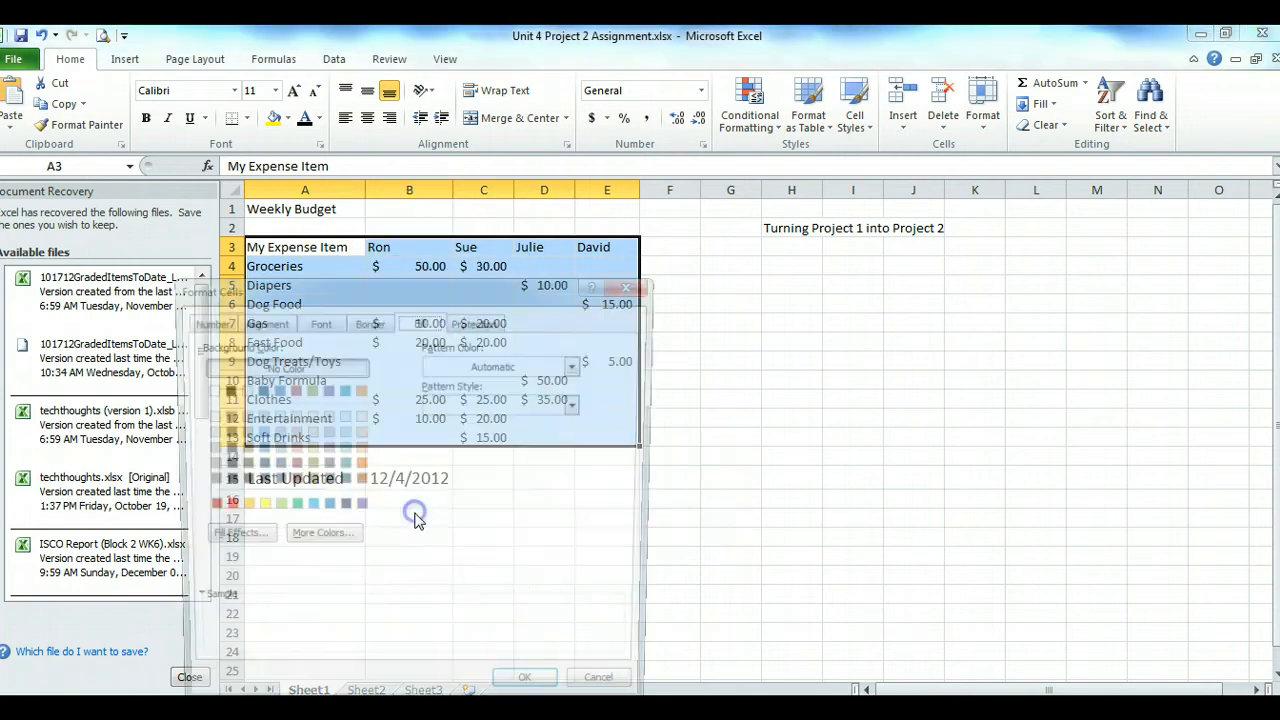
{"action": "left_click", "coordinate": [369, 320]}
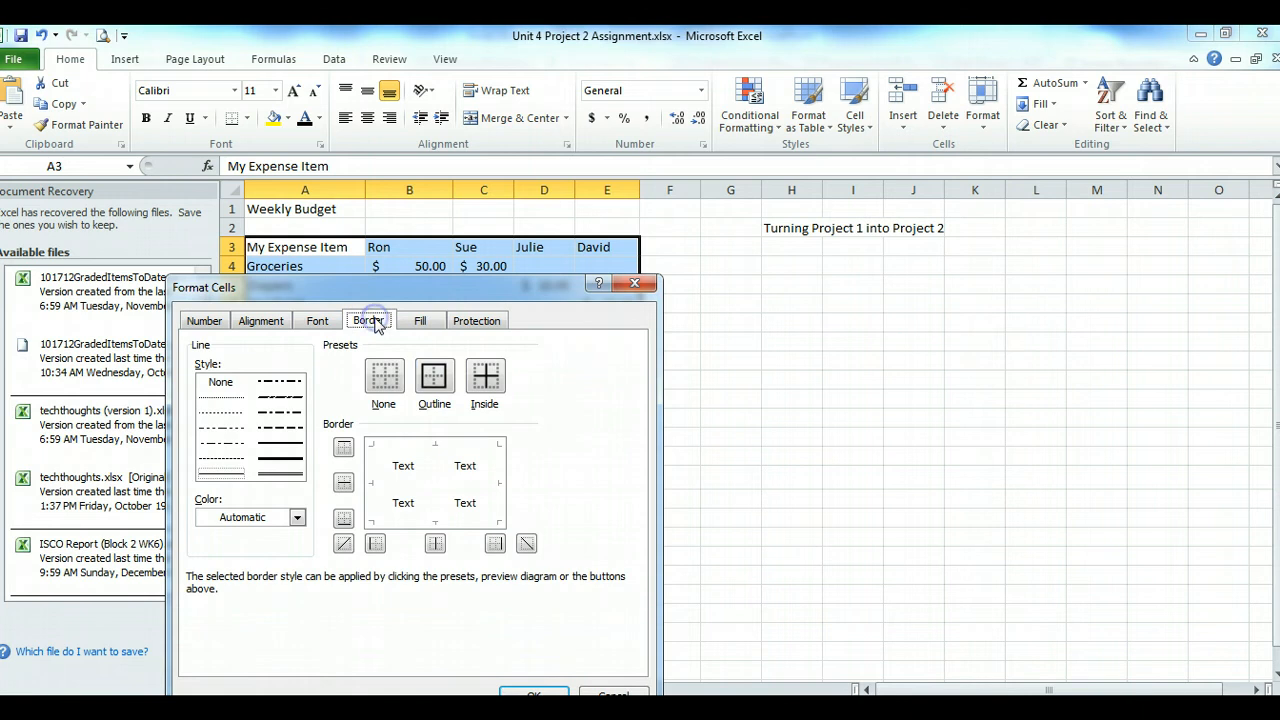
{"action": "left_click", "coordinate": [436, 378]}
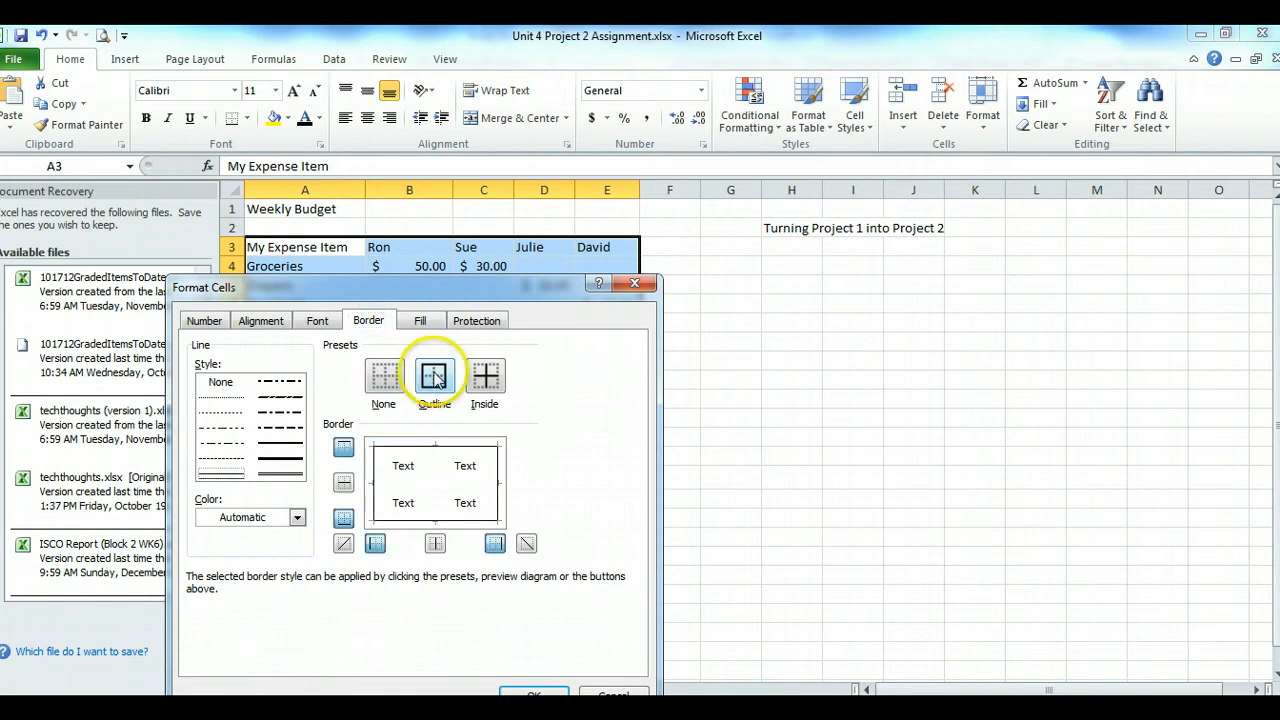
{"action": "left_click", "coordinate": [486, 375]}
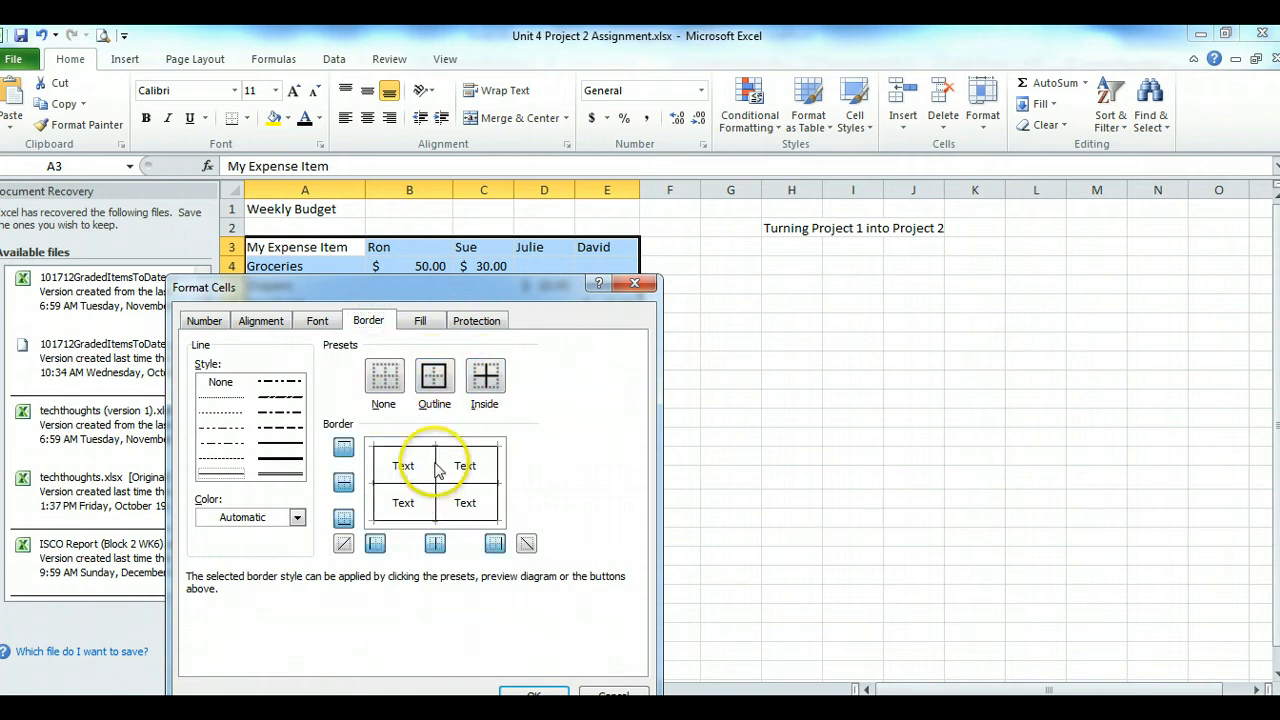
{"action": "left_click", "coordinate": [530, 694]}
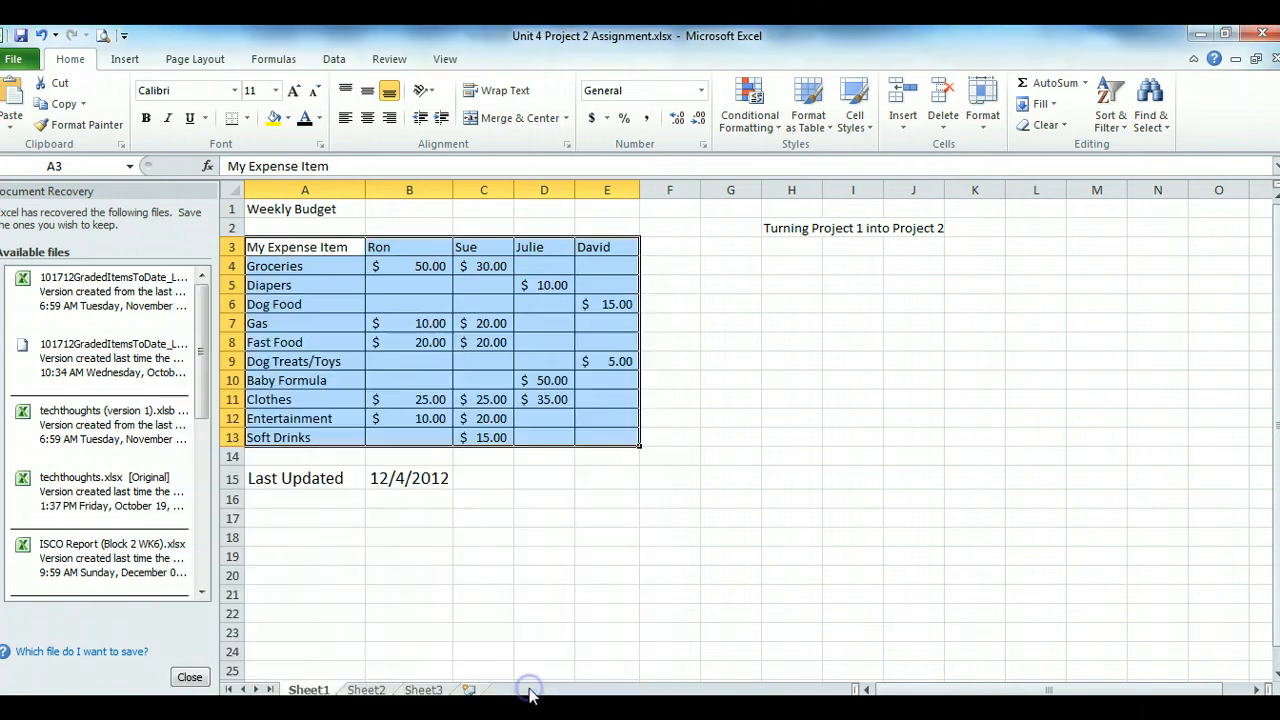
{"action": "left_click", "coordinate": [745, 474]}
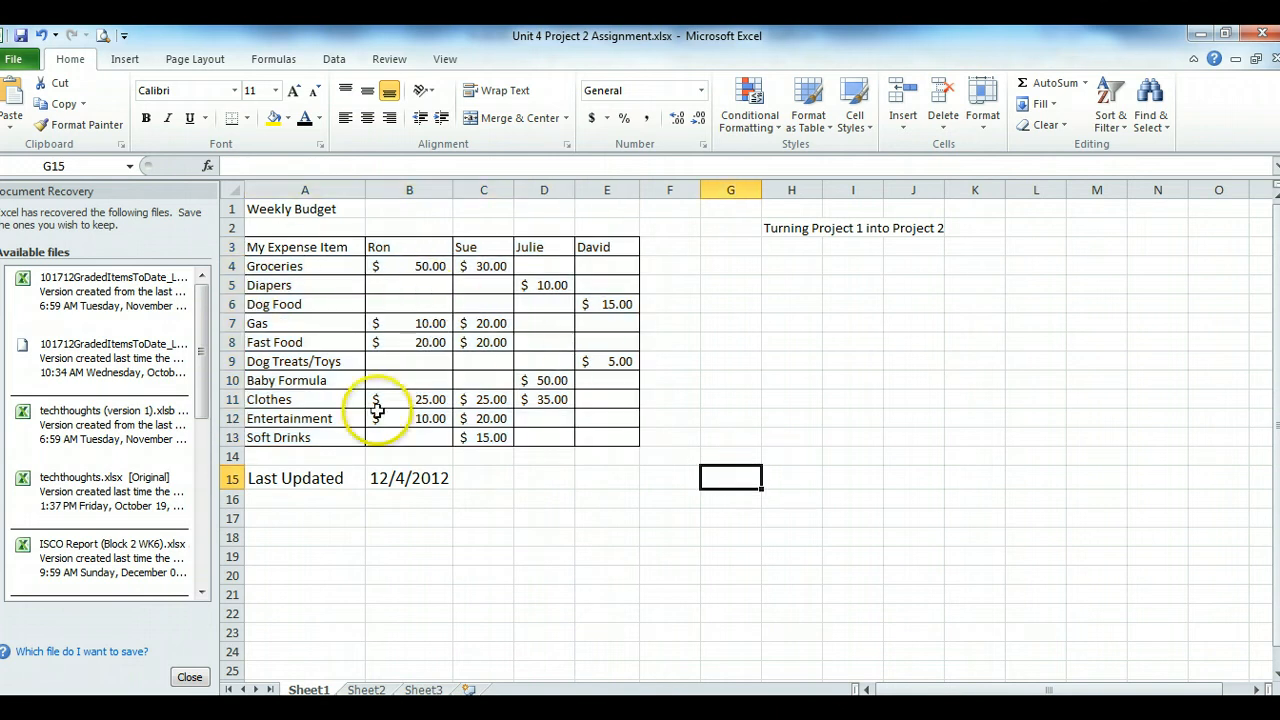
Switch to the Computer Fundamentals A assignment page and read the rubric item on the grid line around the chart's perimeter
{"action": "left_click", "coordinate": [307, 708]}
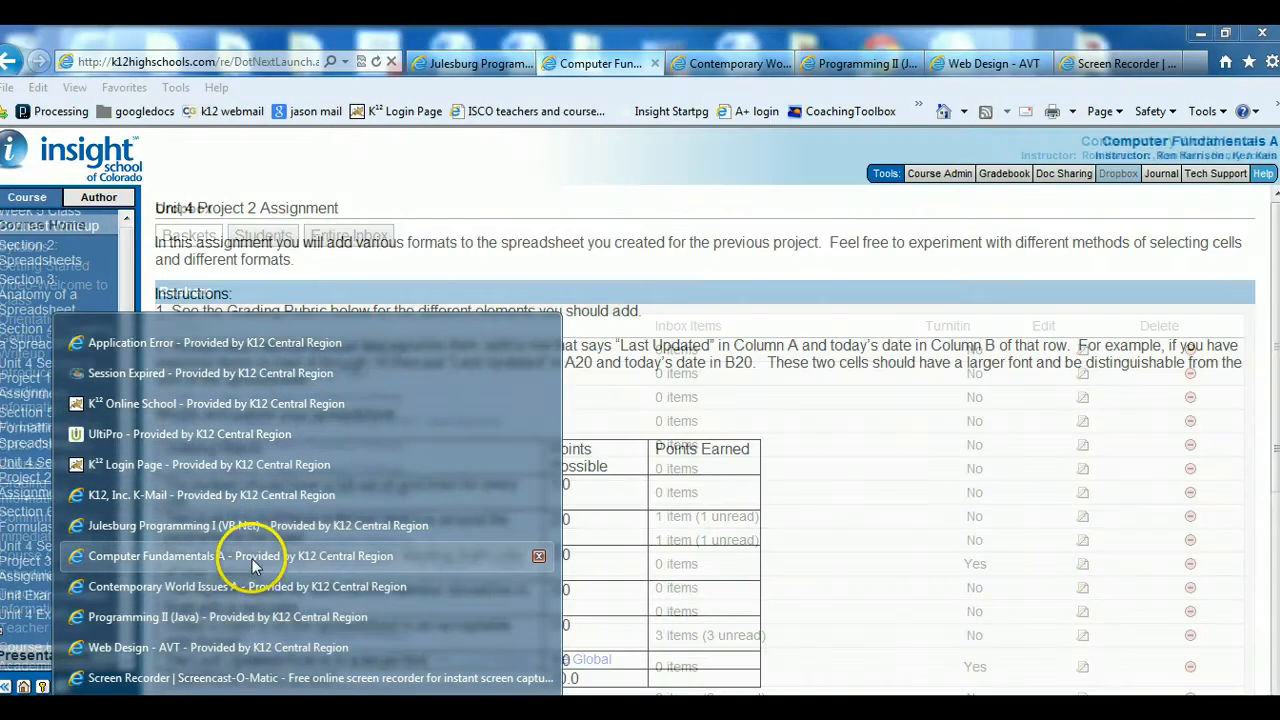
{"action": "left_click", "coordinate": [251, 556]}
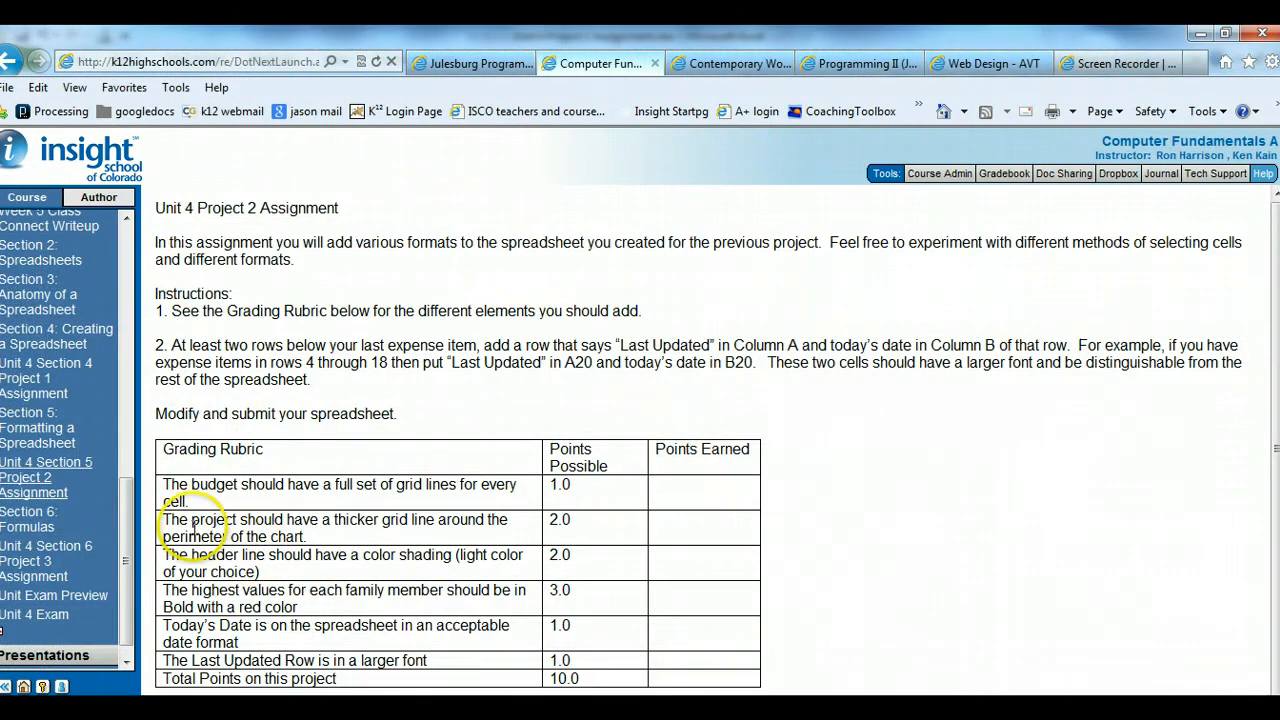
{"action": "left_click_drag", "start_coordinate": [168, 519], "coordinate": [160, 520]}
{"action": "left_click_drag", "start_coordinate": [275, 527], "coordinate": [280, 537]}
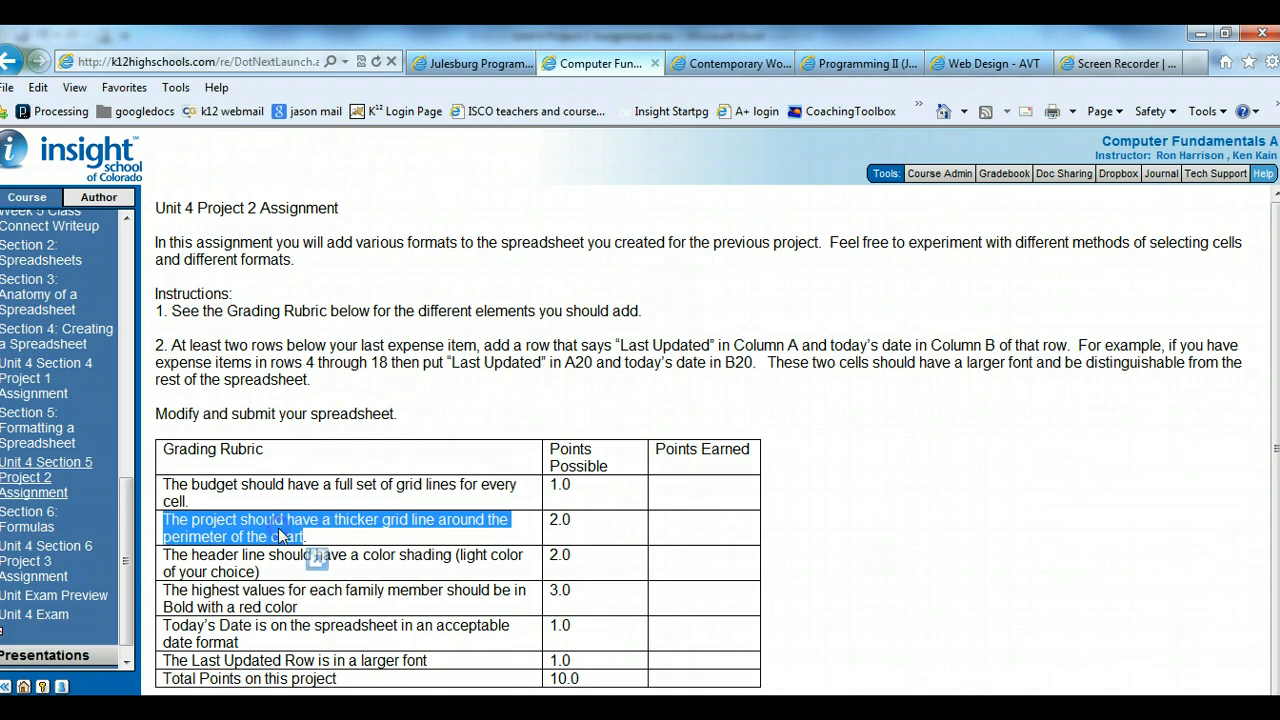
{"action": "left_click", "coordinate": [327, 530]}
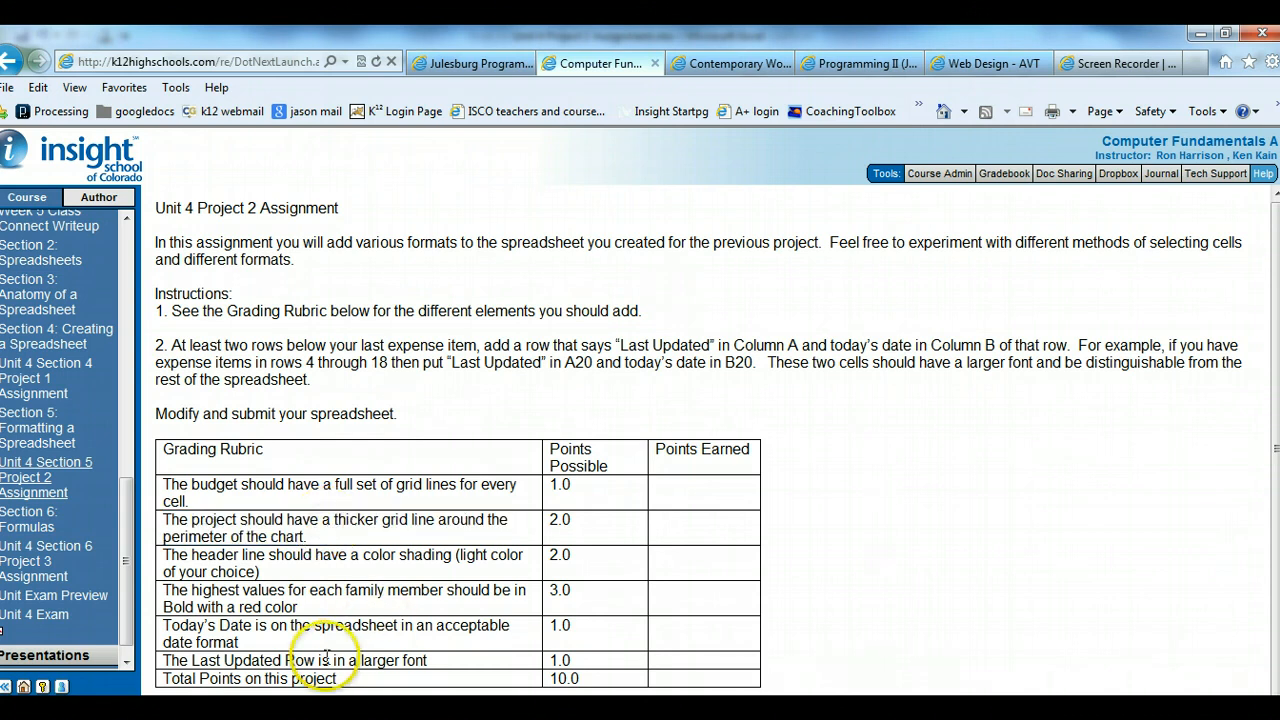
Switch back to the Excel budget and replace the borders of the expense table A3:E13 with only a thick outline
{"action": "key", "text": "alt+Tab"}
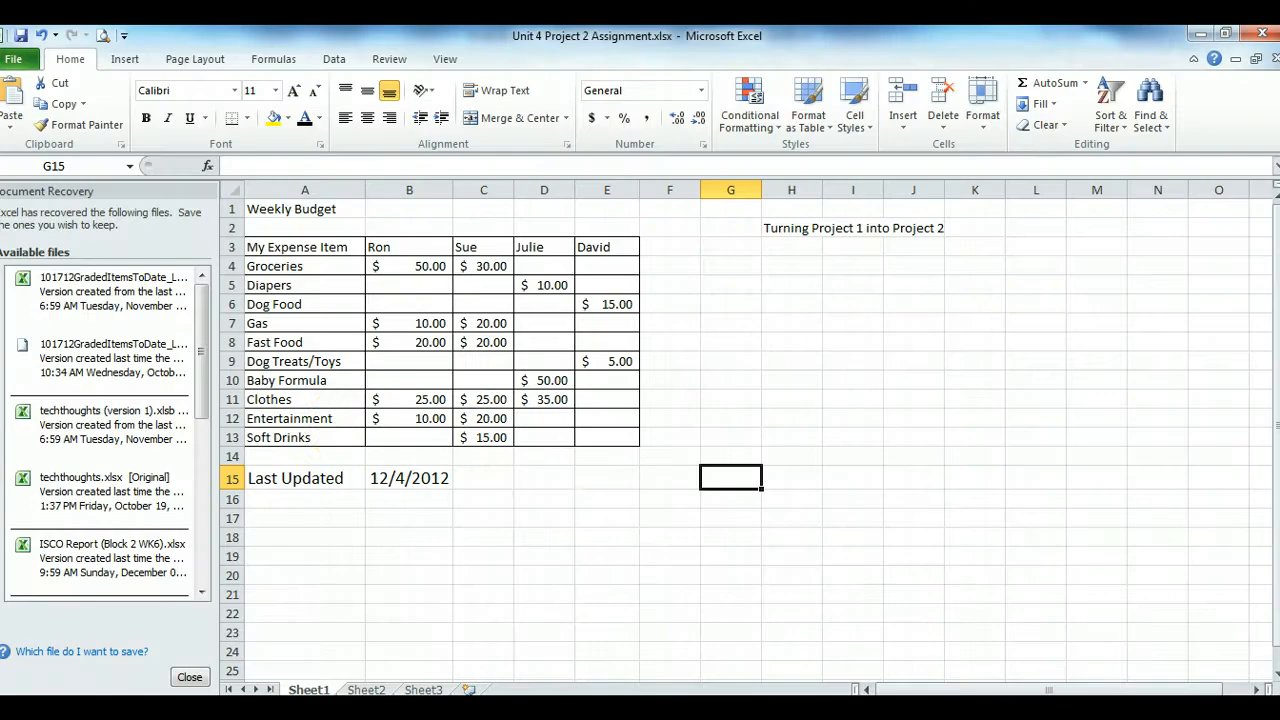
{"action": "left_click", "coordinate": [311, 249]}
{"action": "left_click_drag", "start_coordinate": [311, 249], "coordinate": [614, 431]}
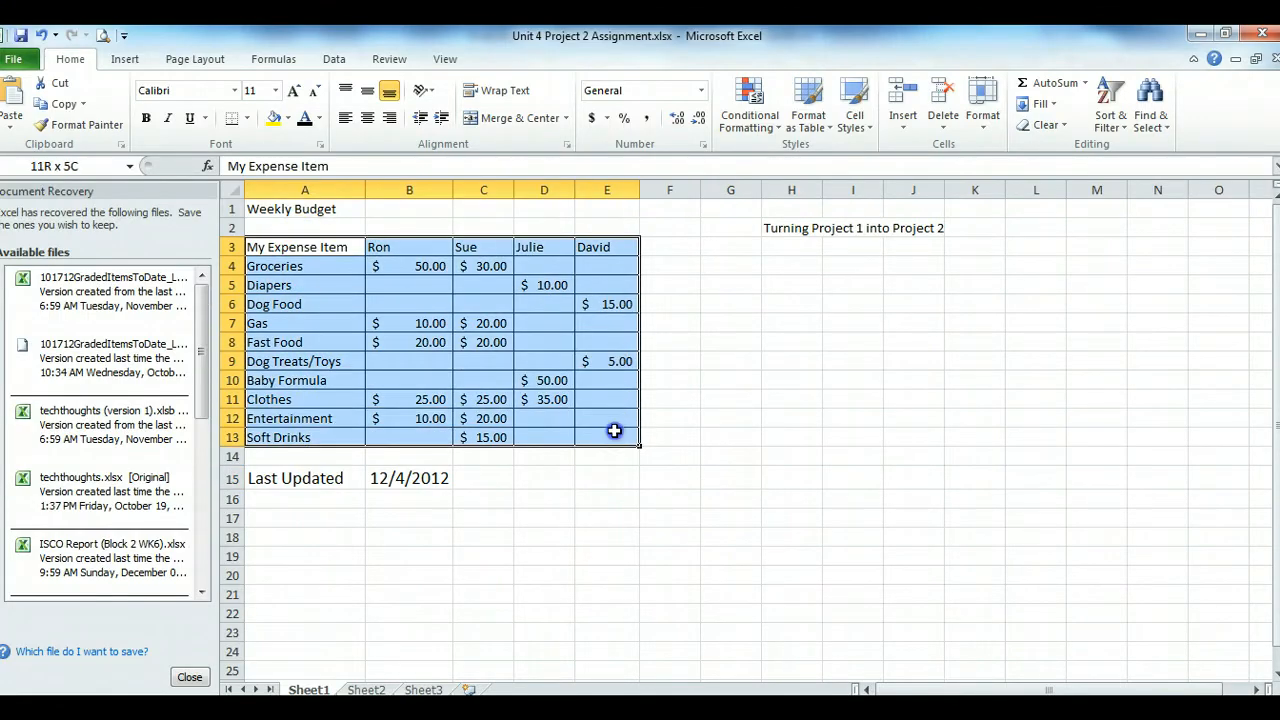
{"action": "right_click", "coordinate": [313, 272]}
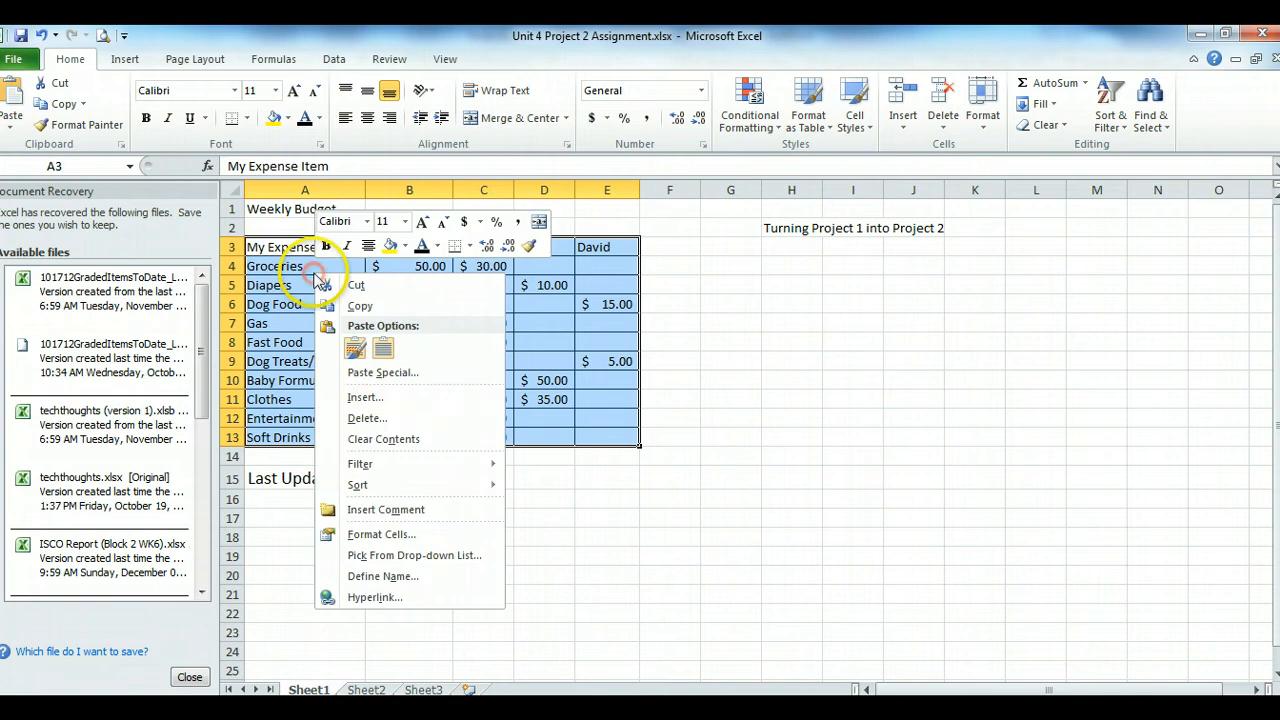
{"action": "left_click", "coordinate": [381, 535]}
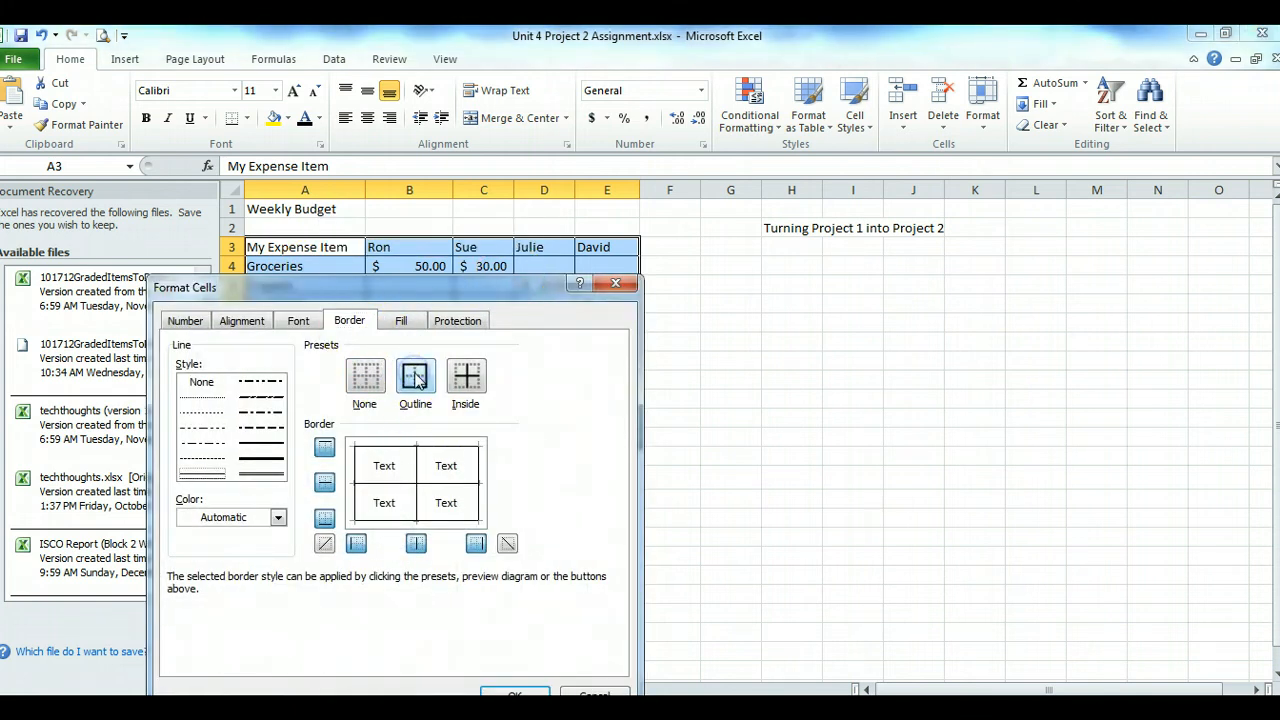
{"action": "left_click", "coordinate": [406, 484]}
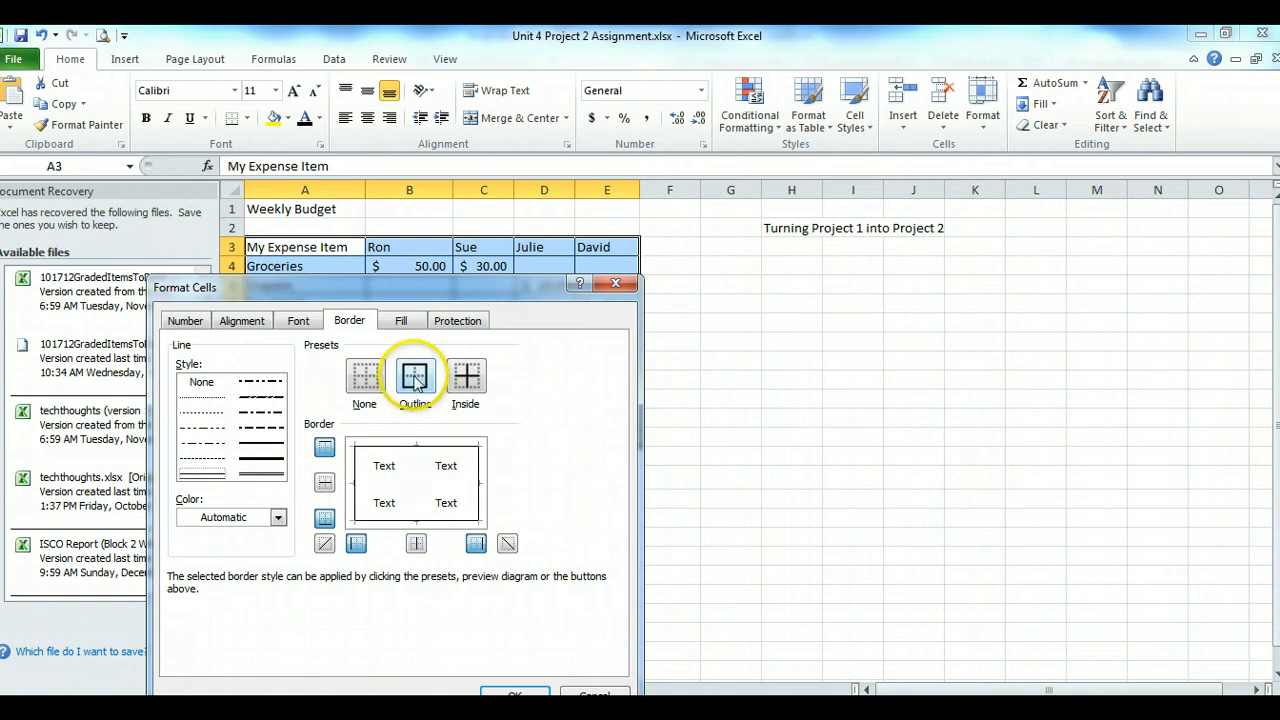
{"action": "left_click", "coordinate": [258, 458]}
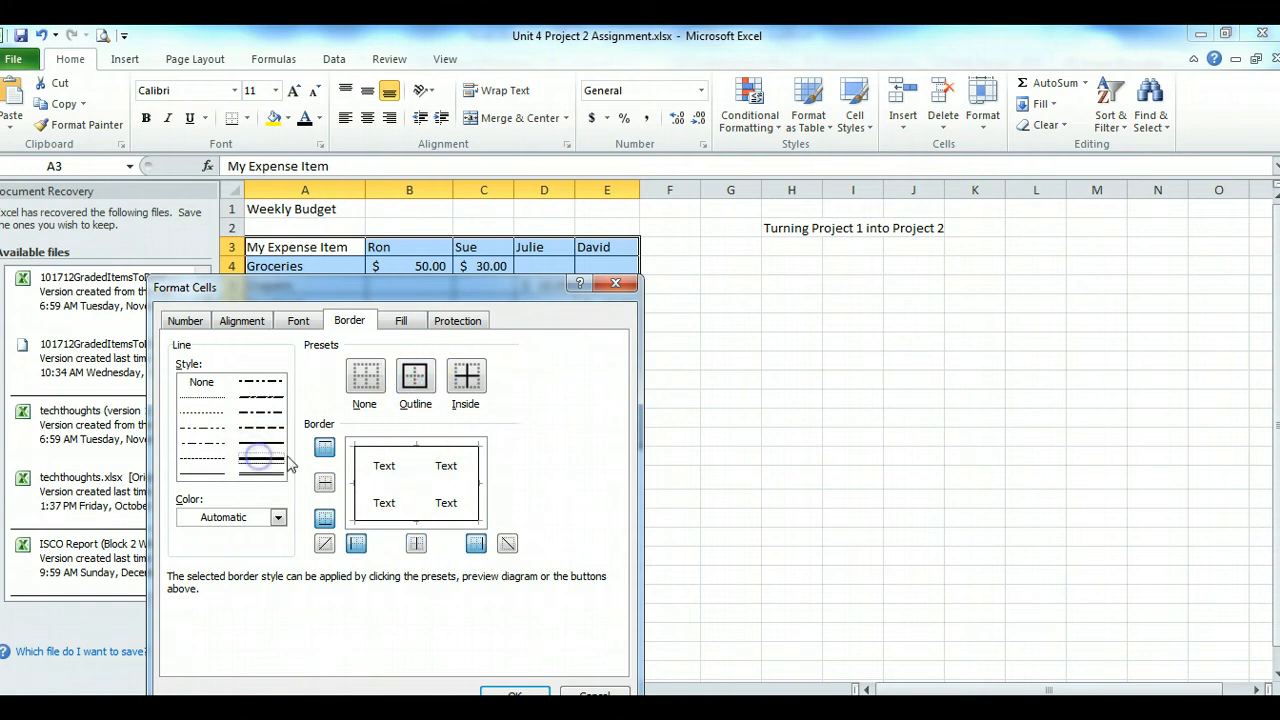
{"action": "left_click", "coordinate": [415, 376]}
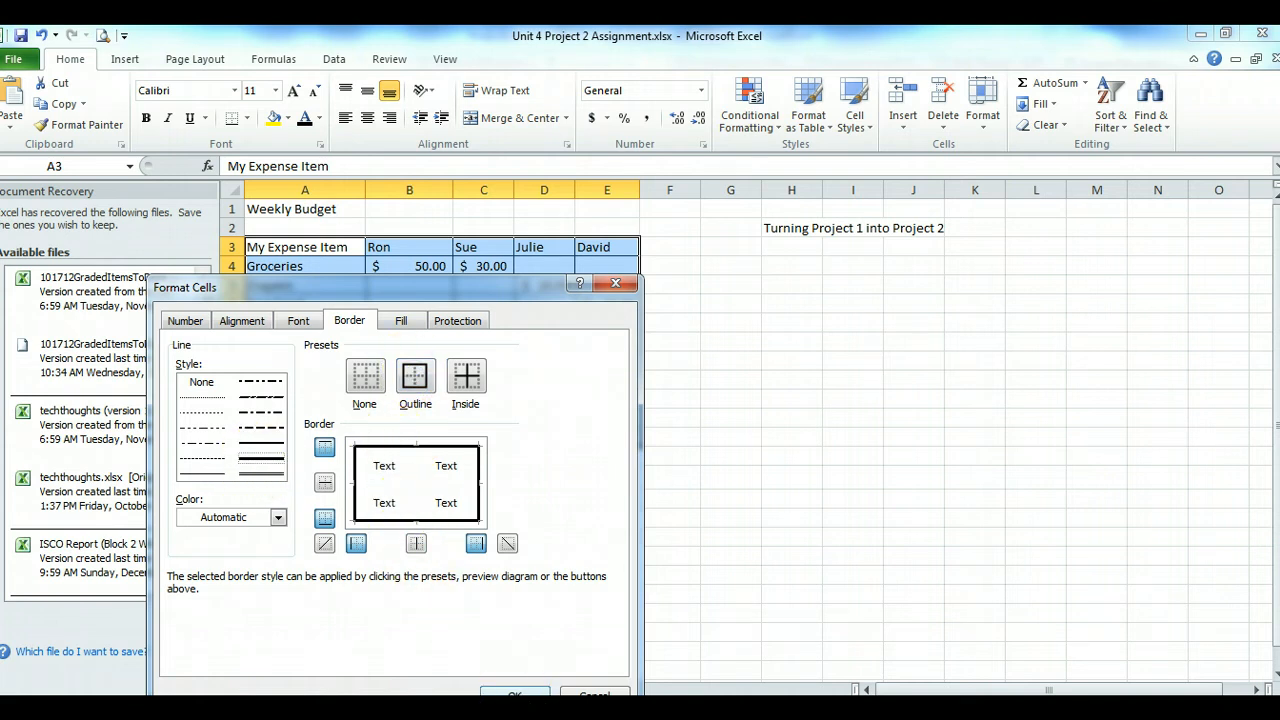
{"action": "left_click", "coordinate": [520, 697]}
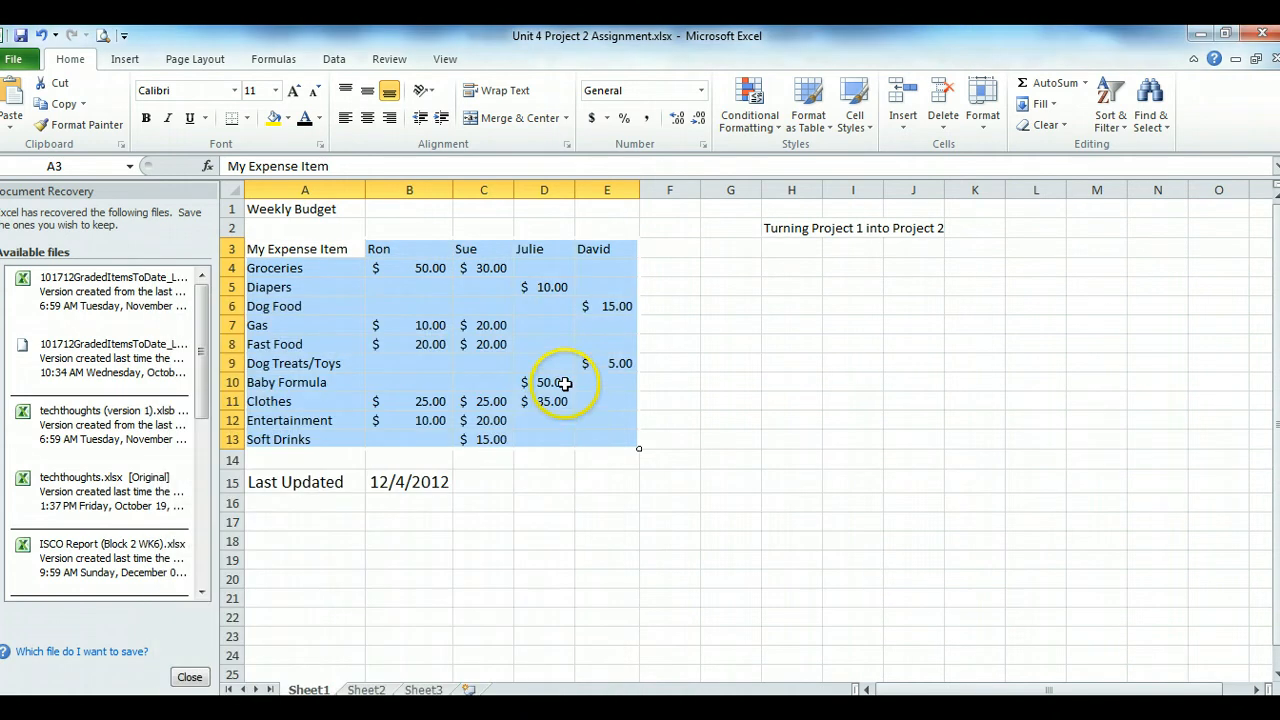
{"action": "left_click", "coordinate": [727, 320]}
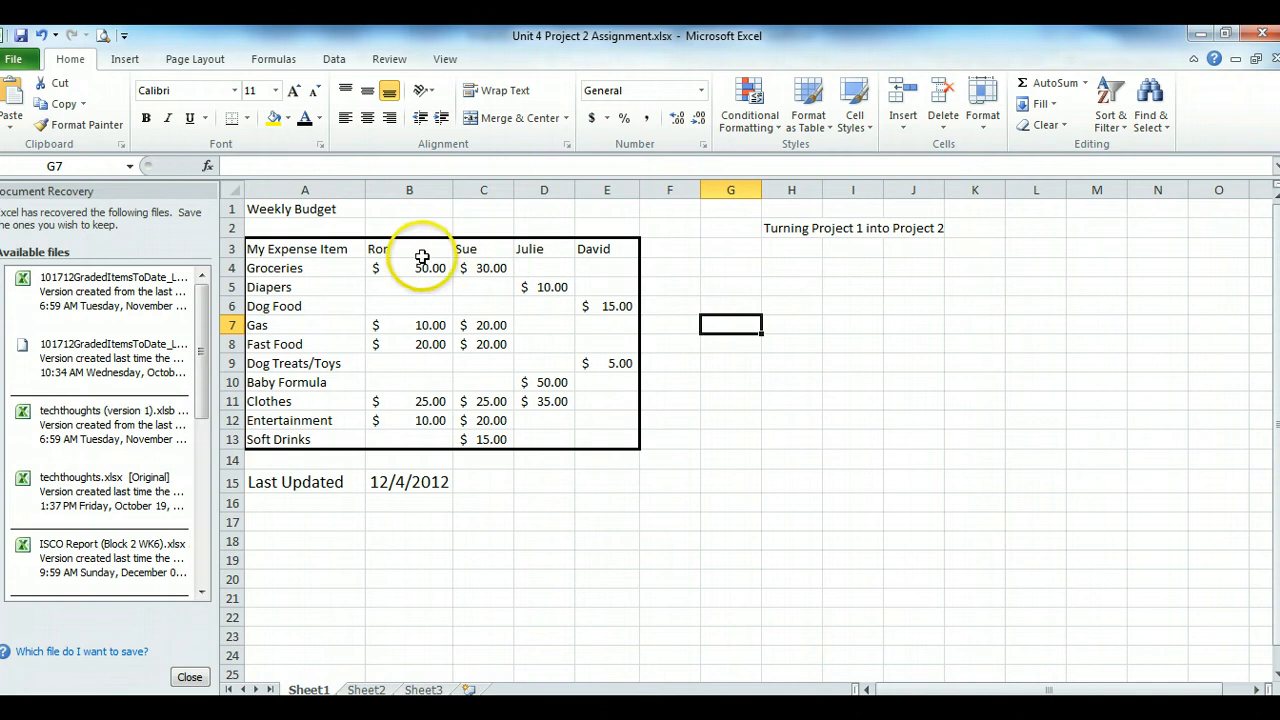
Add thin inside borders to the expense table A3:E13, keeping its thick outline
{"action": "left_click_drag", "start_coordinate": [334, 249], "coordinate": [590, 433]}
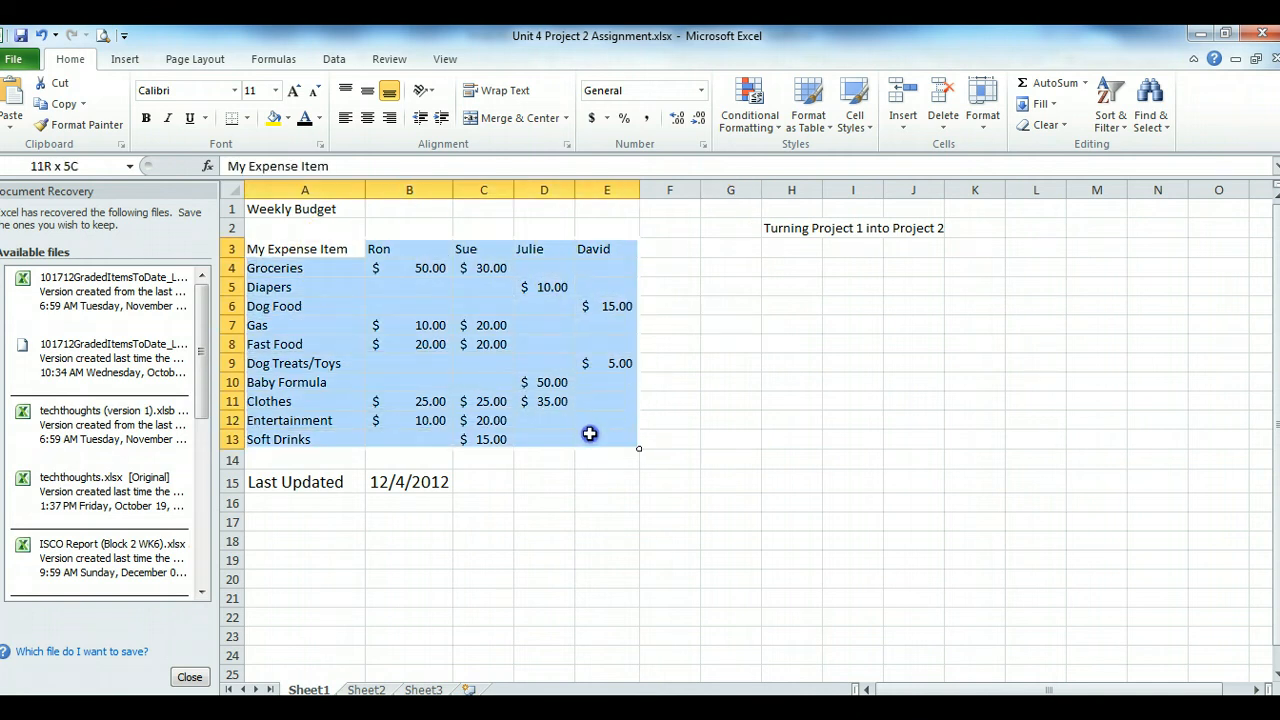
{"action": "right_click", "coordinate": [326, 361]}
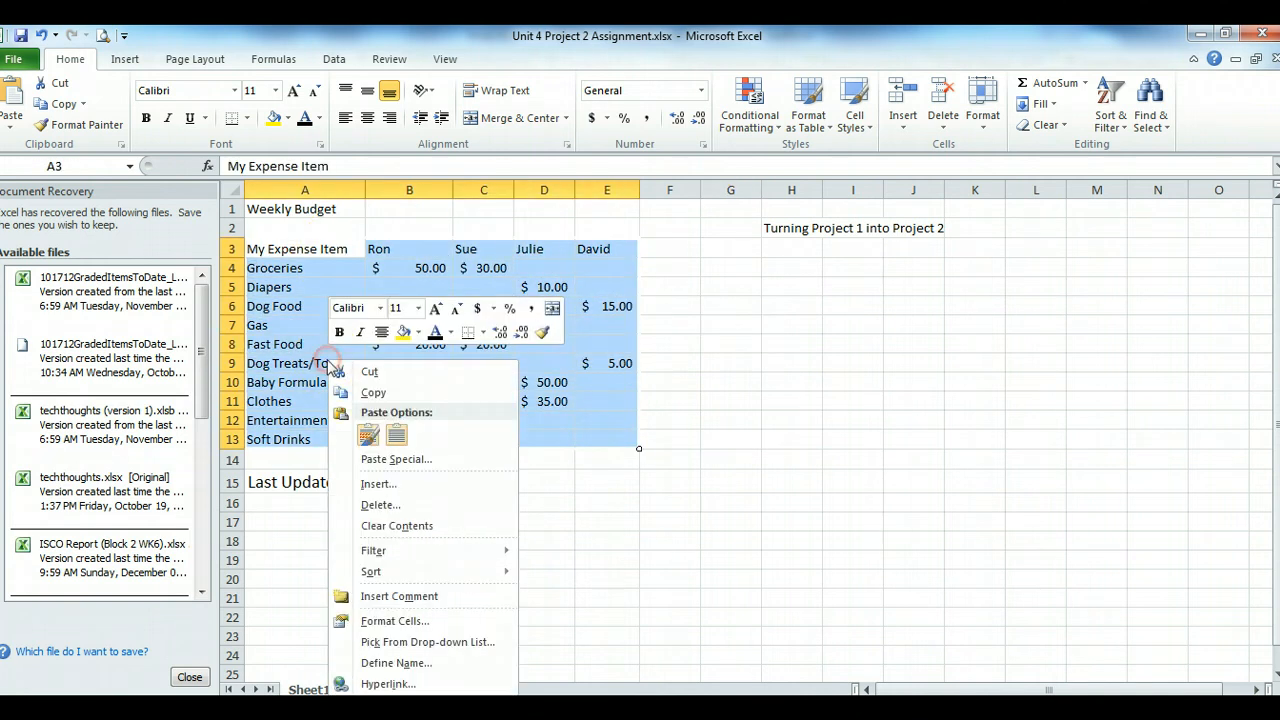
{"action": "left_click", "coordinate": [413, 622]}
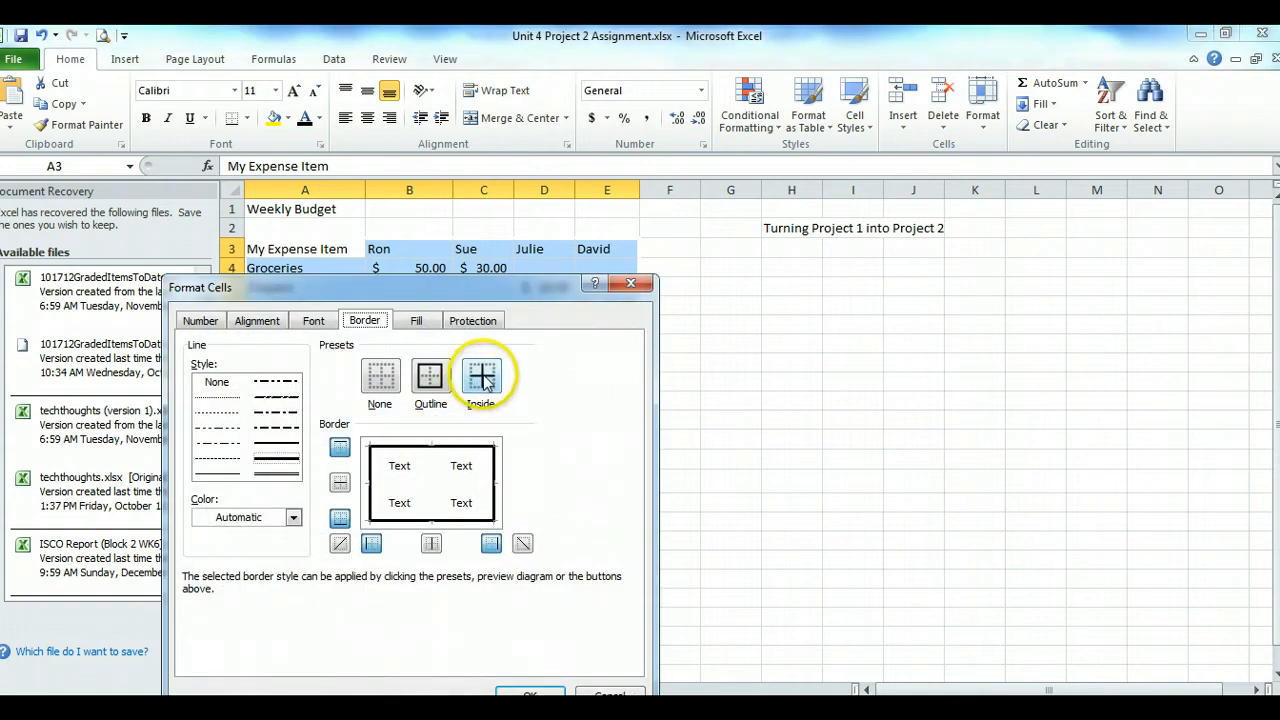
{"action": "left_click", "coordinate": [482, 378]}
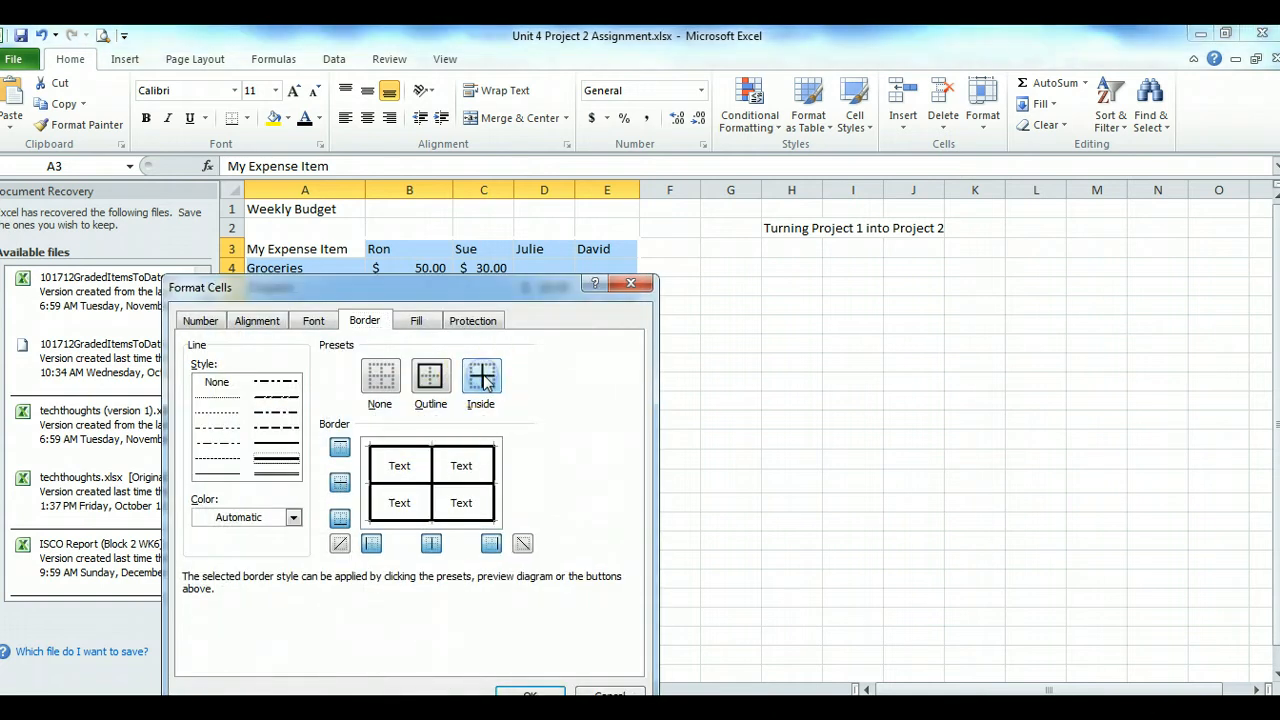
{"action": "left_click", "coordinate": [222, 475]}
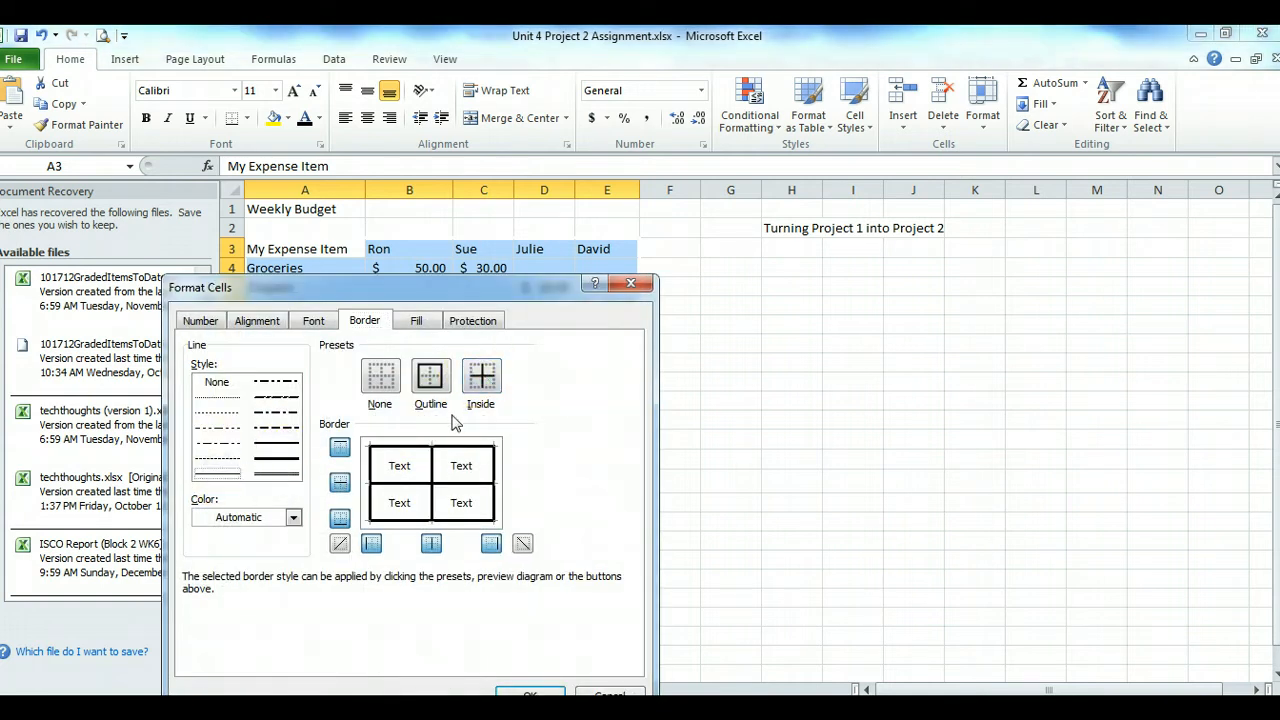
{"action": "left_click", "coordinate": [478, 377]}
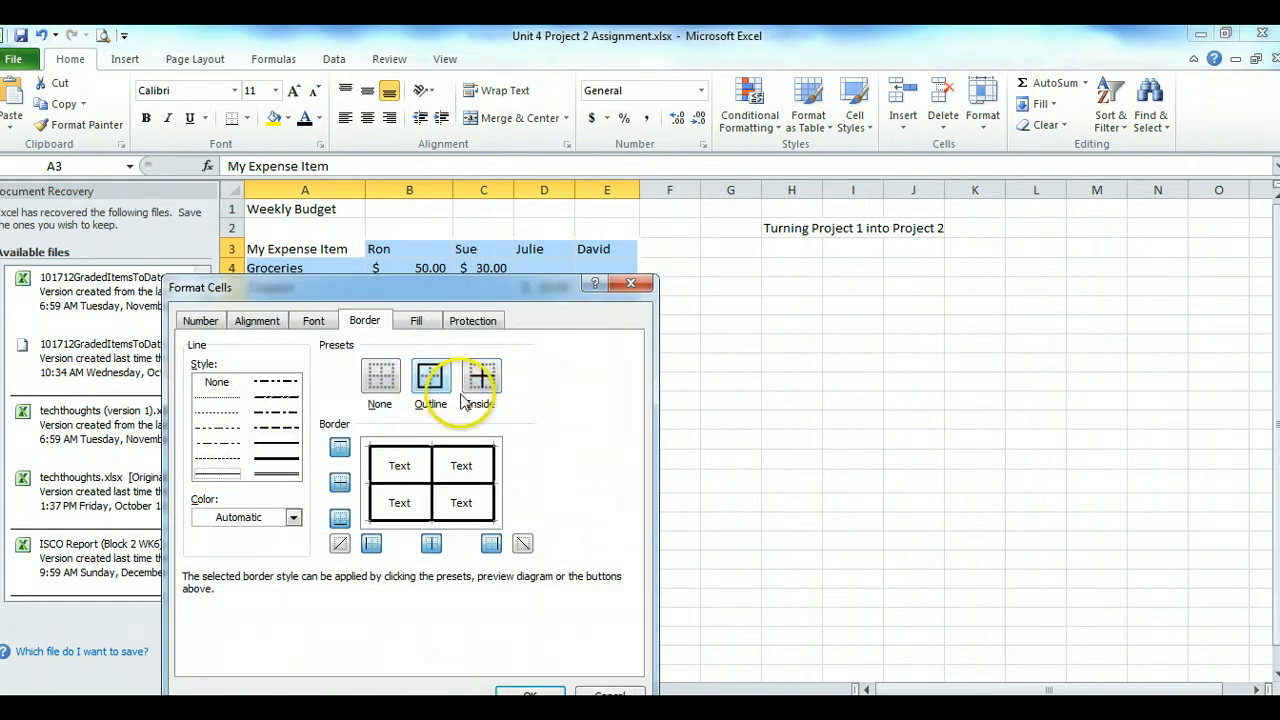
{"action": "left_click", "coordinate": [452, 490]}
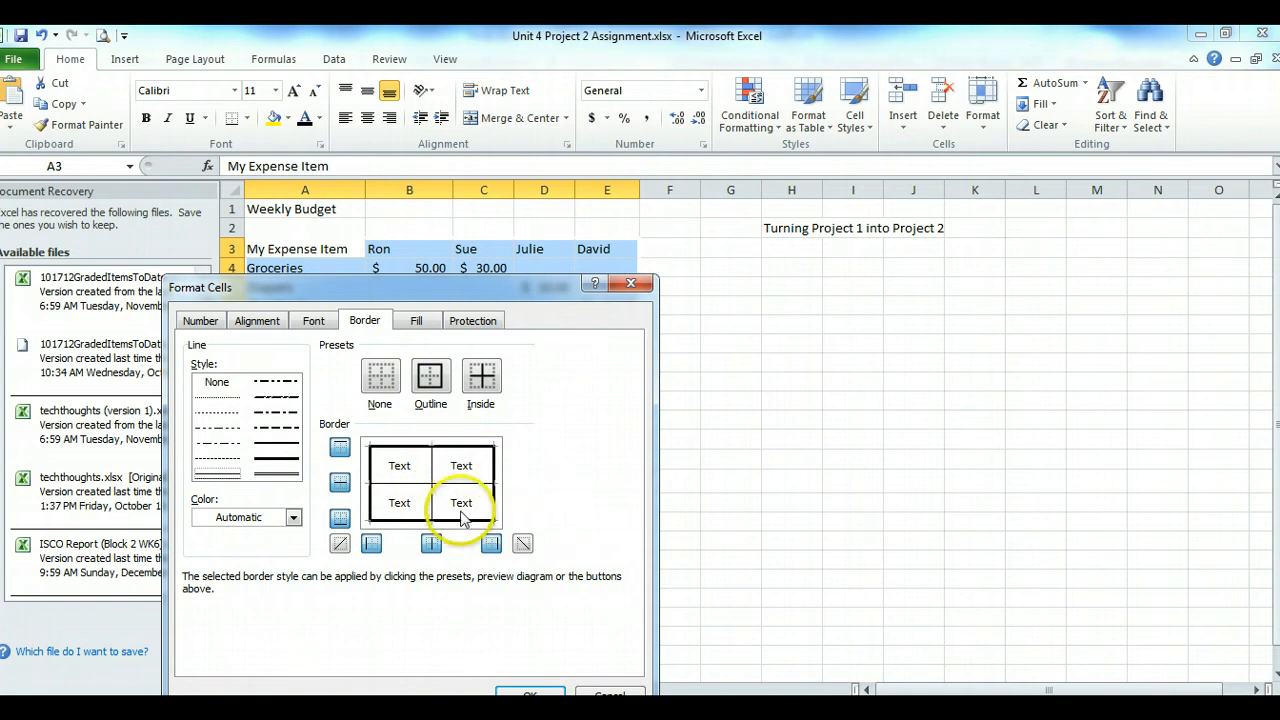
{"action": "left_click", "coordinate": [537, 690]}
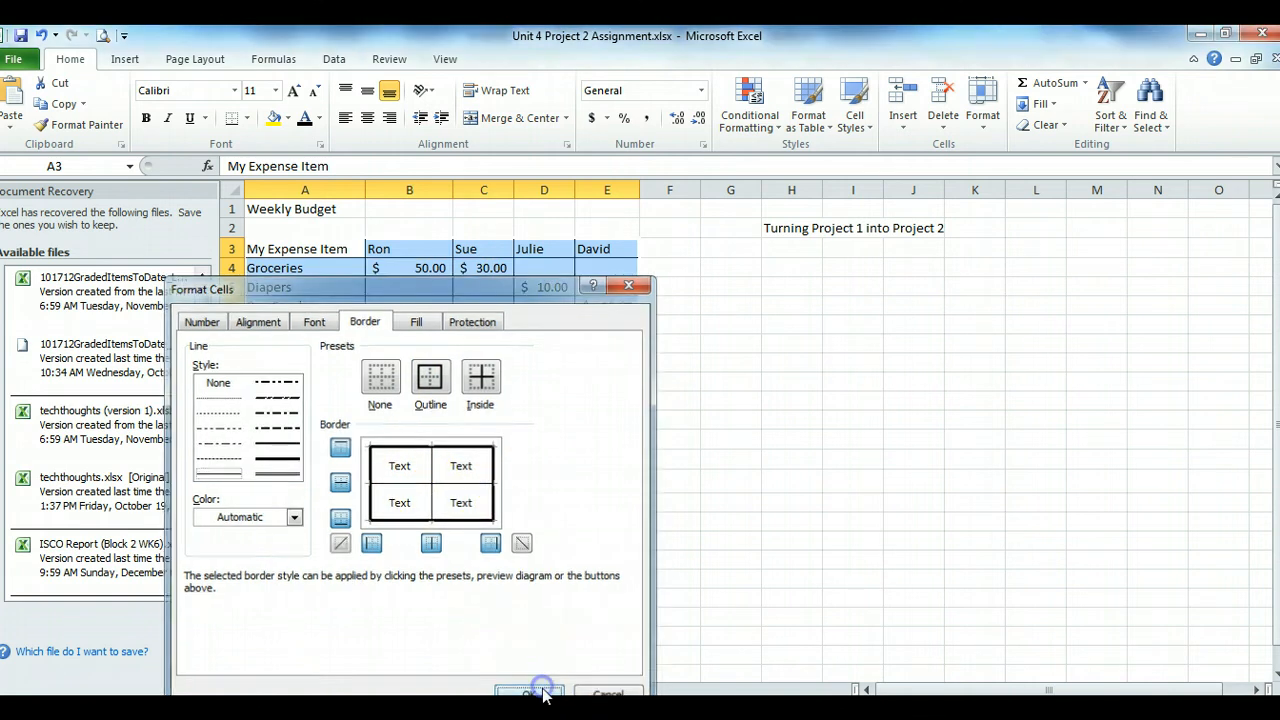
{"action": "left_click", "coordinate": [668, 537]}
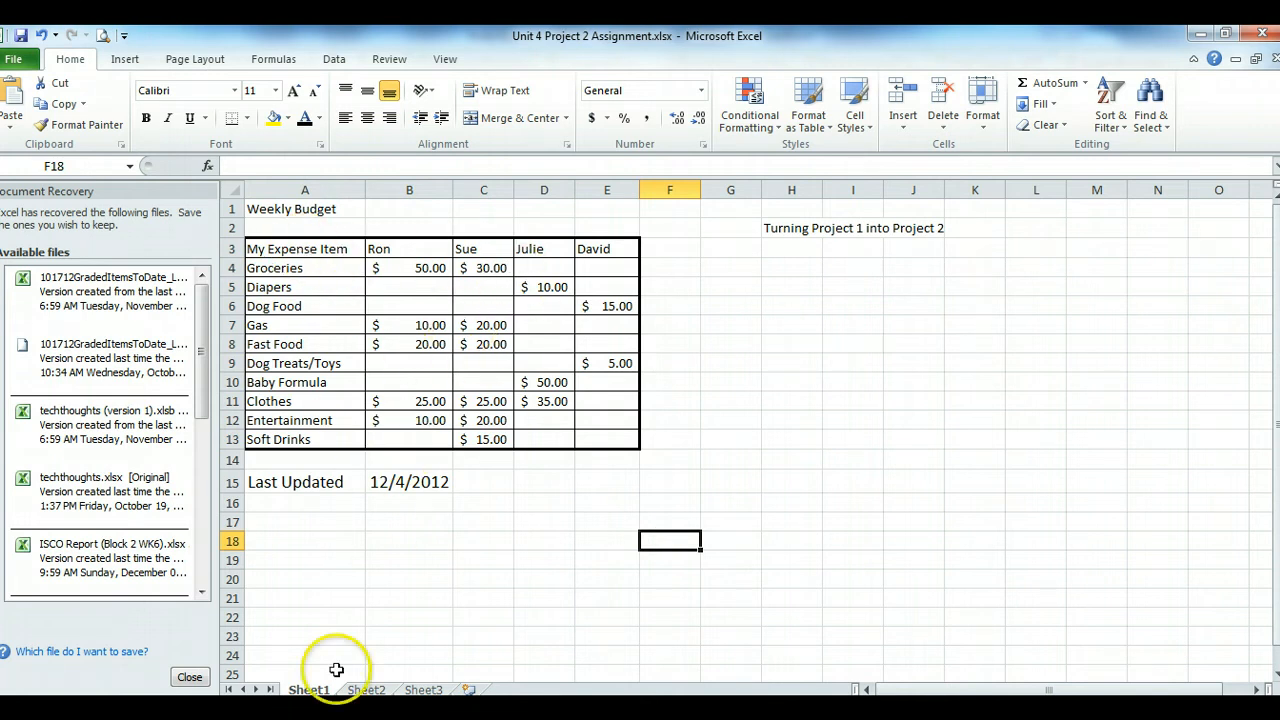
Switch to the Computer Fundamentals A assignment page and read the rubric item on color shading for the header line
{"action": "mouse_move", "coordinate": [307, 710]}
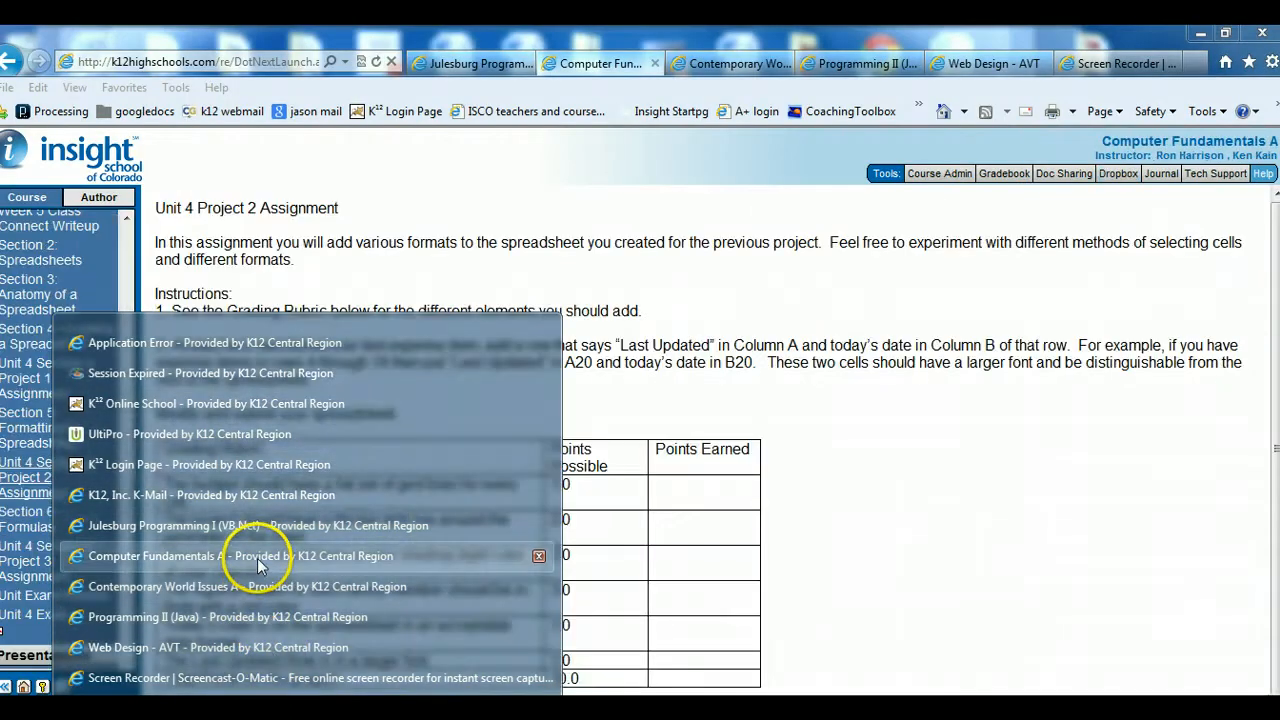
{"action": "left_click", "coordinate": [257, 556]}
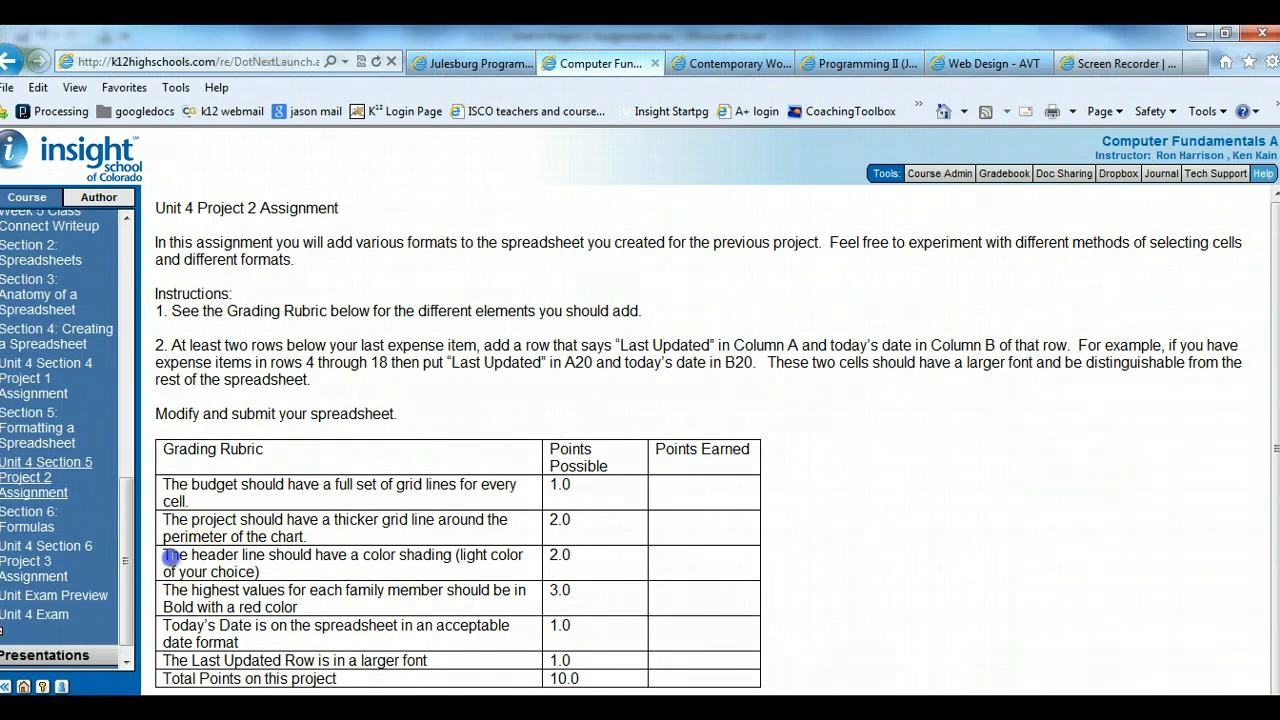
{"action": "left_click_drag", "start_coordinate": [165, 556], "coordinate": [257, 567]}
{"action": "left_click", "coordinate": [353, 551]}
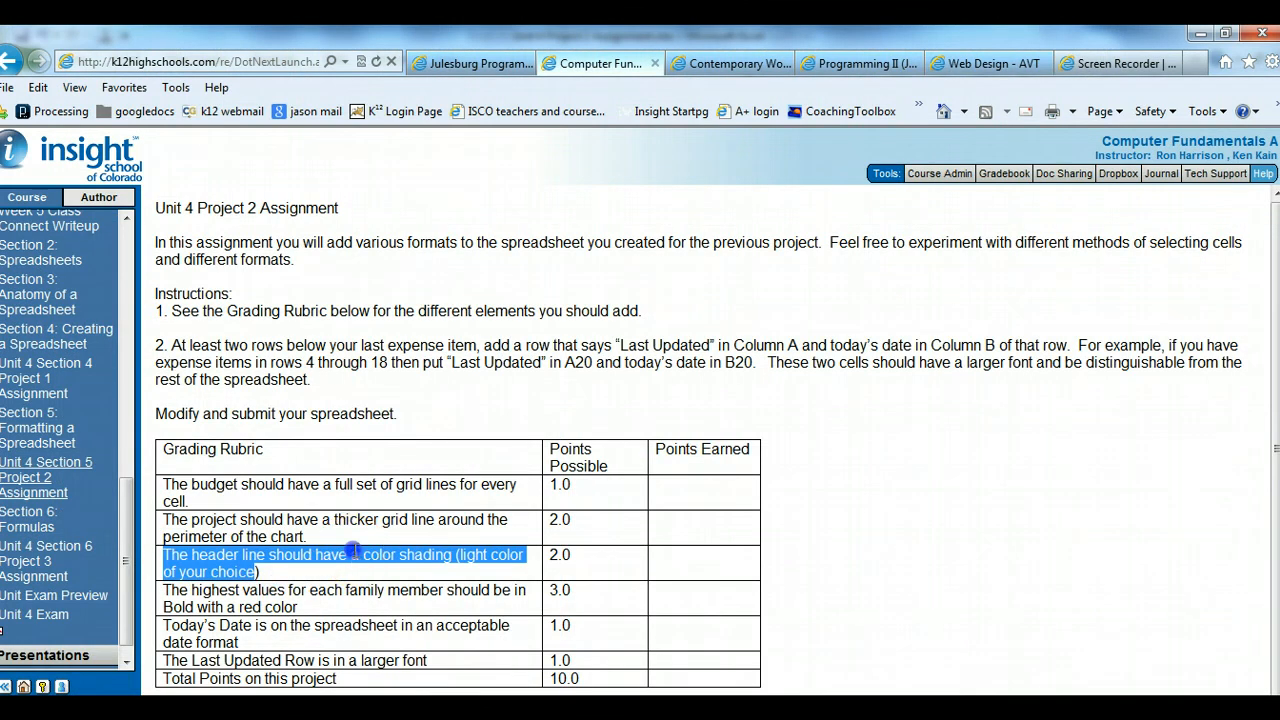
Switch back to the Excel budget and fill the header row A3:E3 with the aqua blue theme color
{"action": "key", "text": "alt+Tab"}
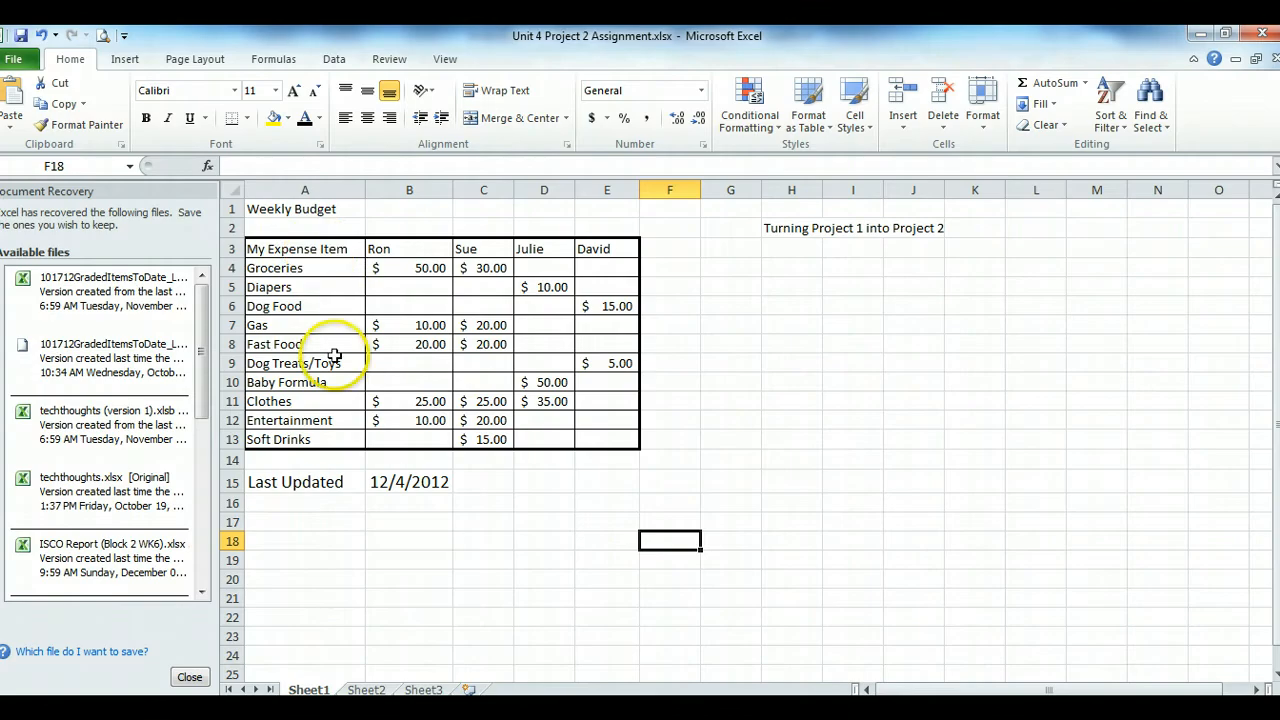
{"action": "left_click_drag", "start_coordinate": [323, 249], "coordinate": [602, 250]}
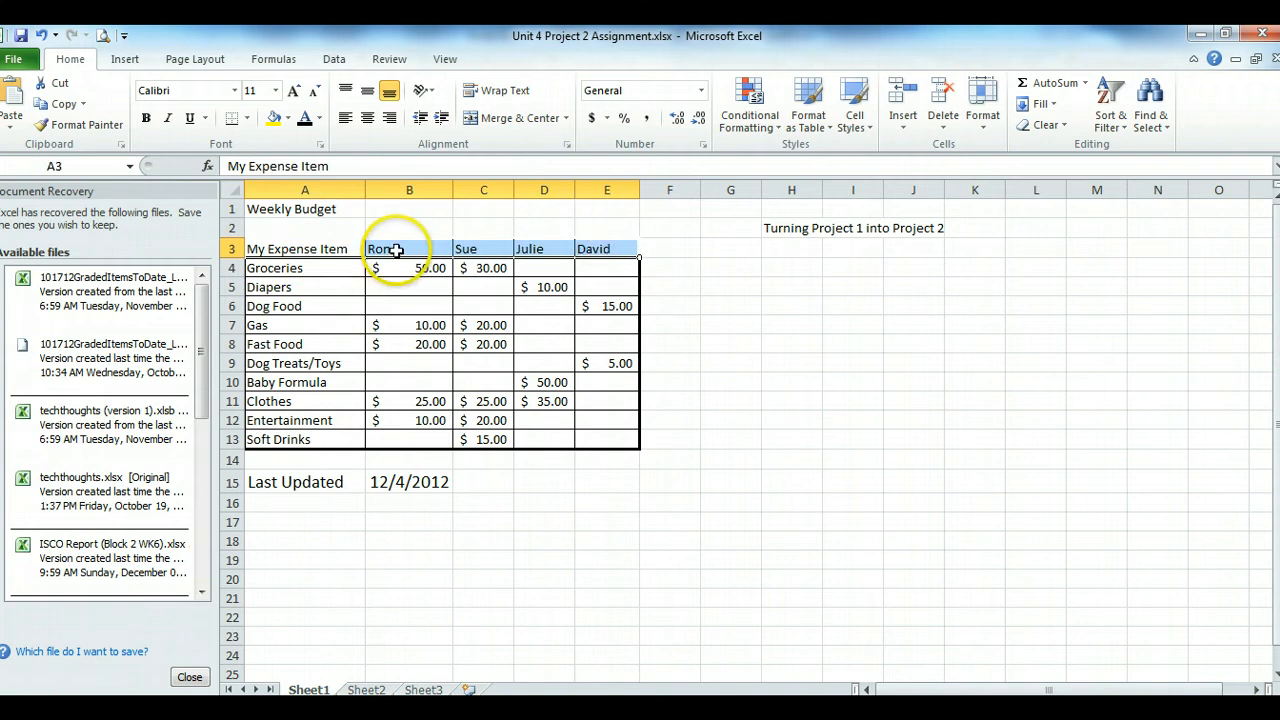
{"action": "right_click", "coordinate": [397, 251]}
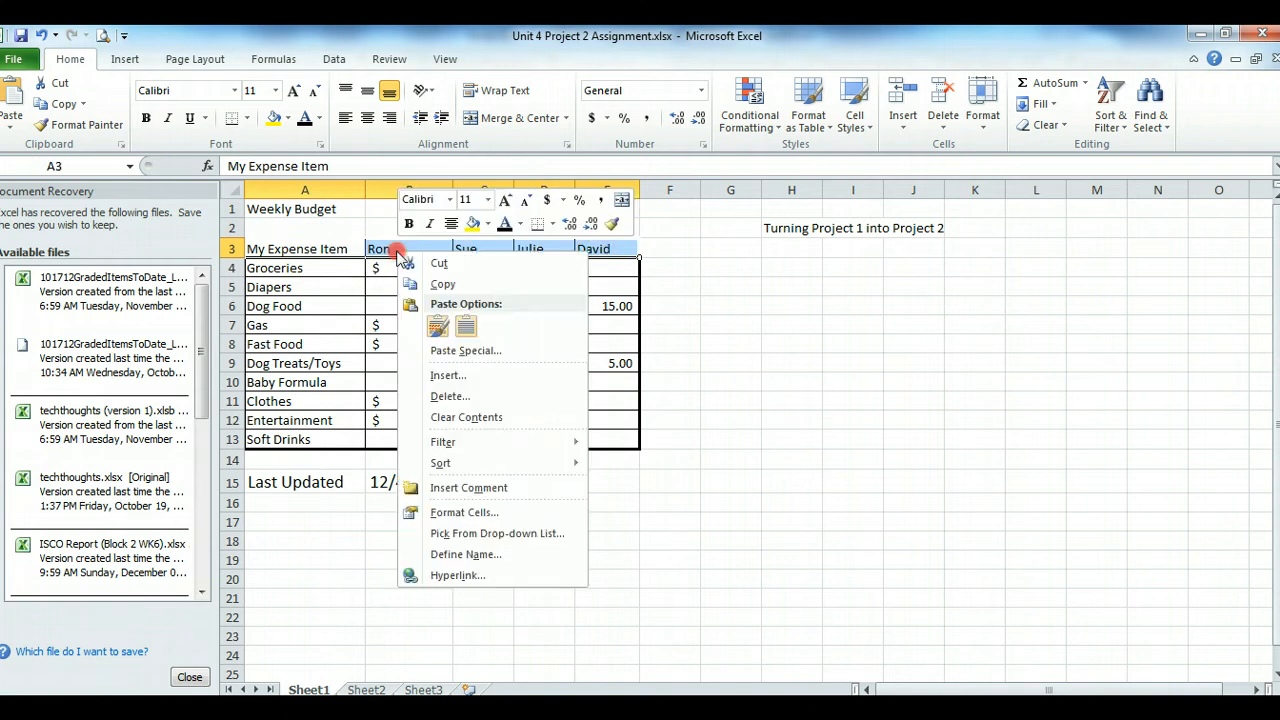
{"action": "left_click", "coordinate": [506, 518]}
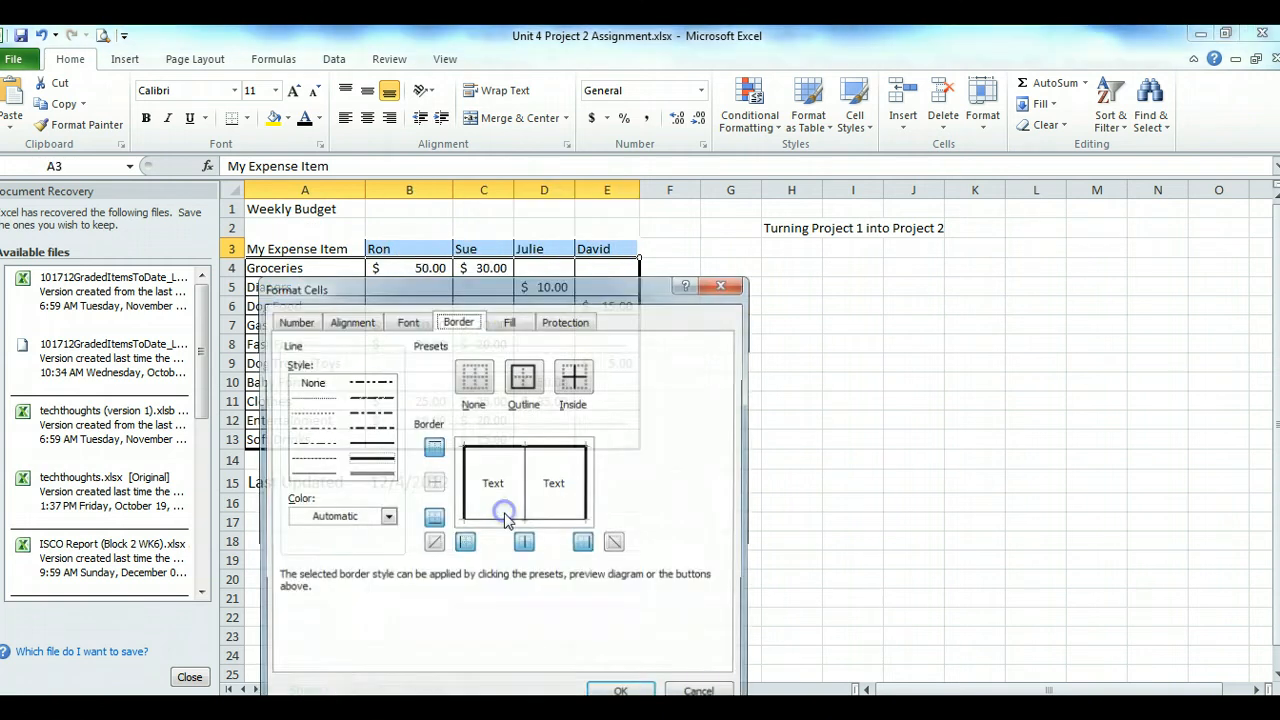
{"action": "left_click", "coordinate": [514, 321]}
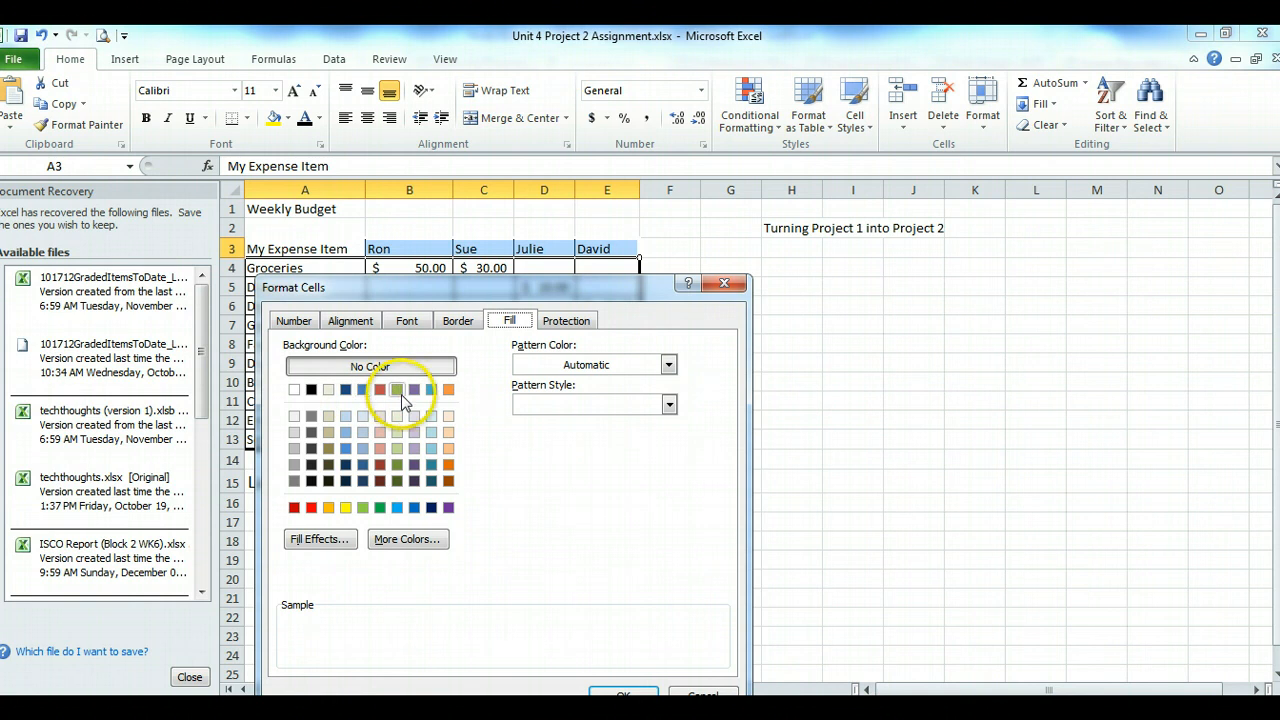
{"action": "left_click", "coordinate": [431, 389]}
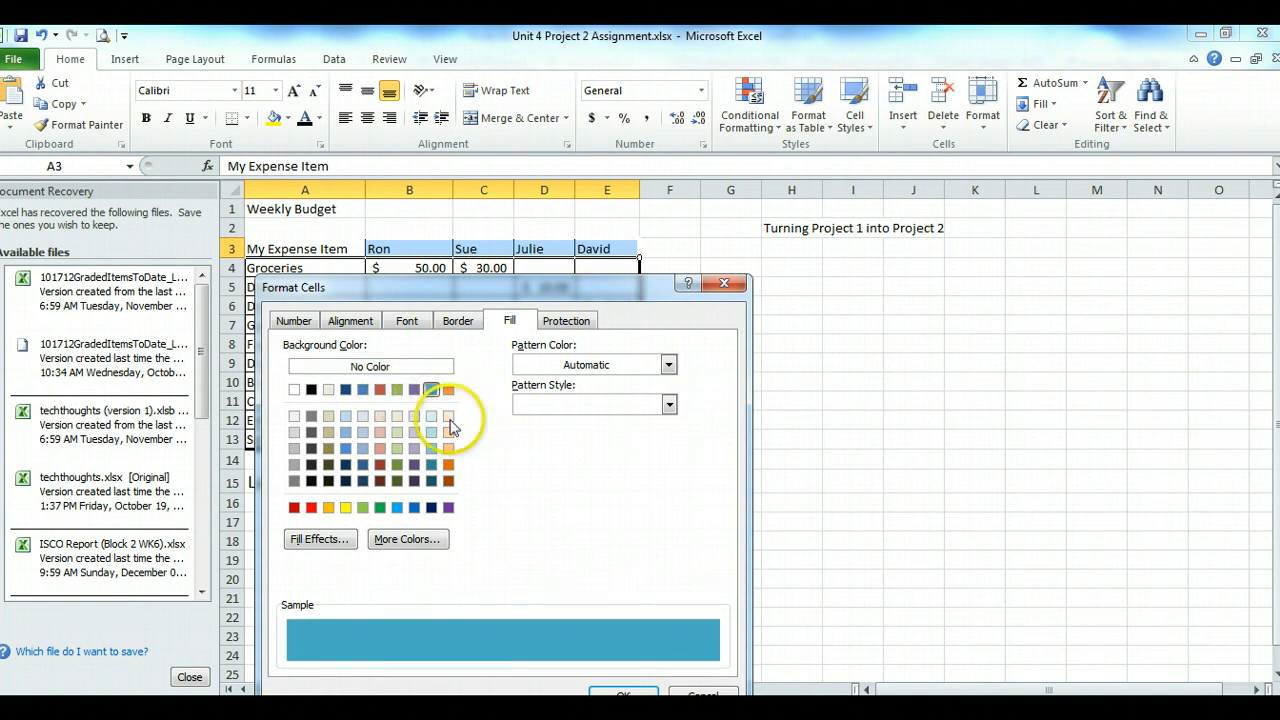
{"action": "left_click", "coordinate": [622, 695]}
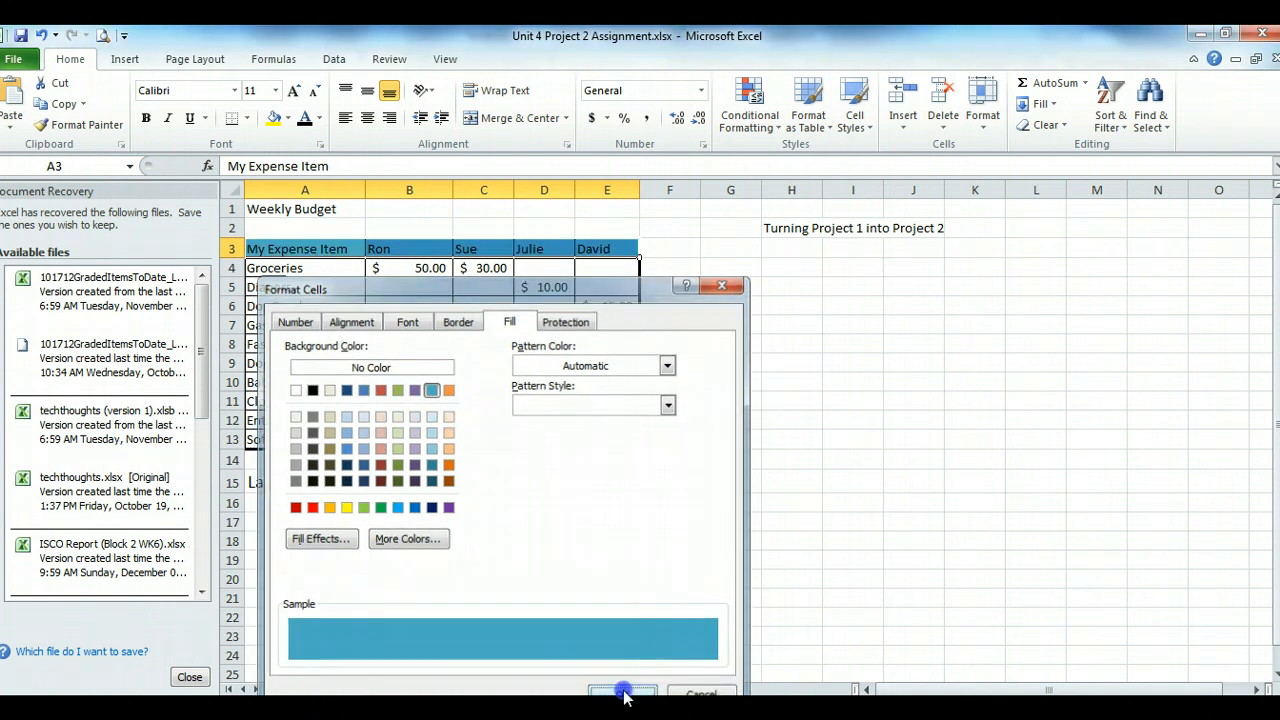
{"action": "left_click", "coordinate": [742, 426]}
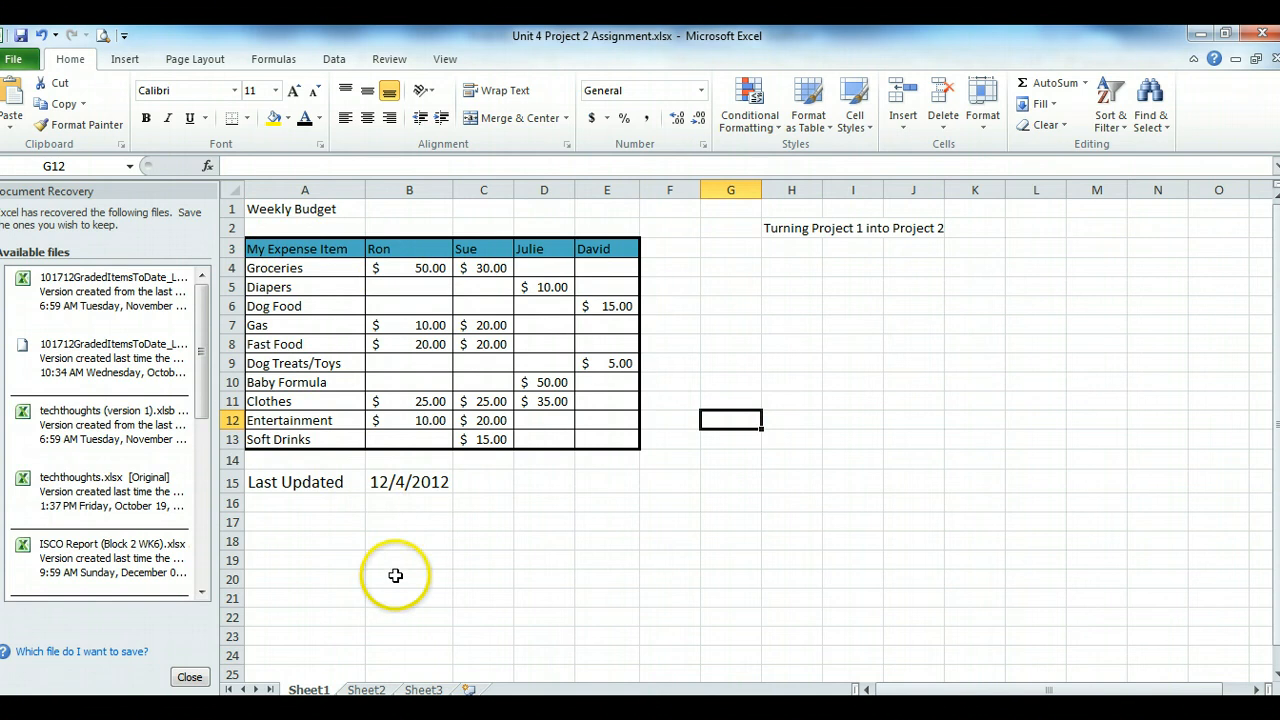
Switch to the Computer Fundamentals A assignment page and read the rubric item on formatting each family member's highest values
{"action": "left_click", "coordinate": [307, 708]}
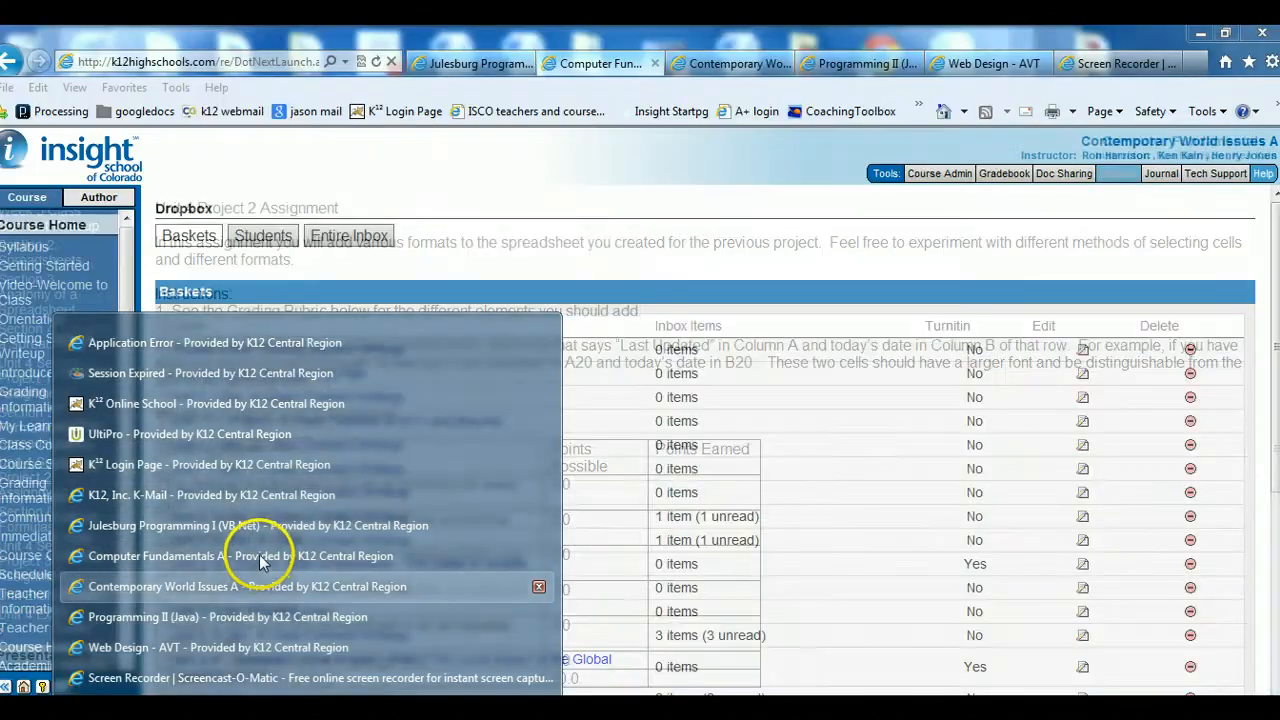
{"action": "left_click", "coordinate": [261, 556]}
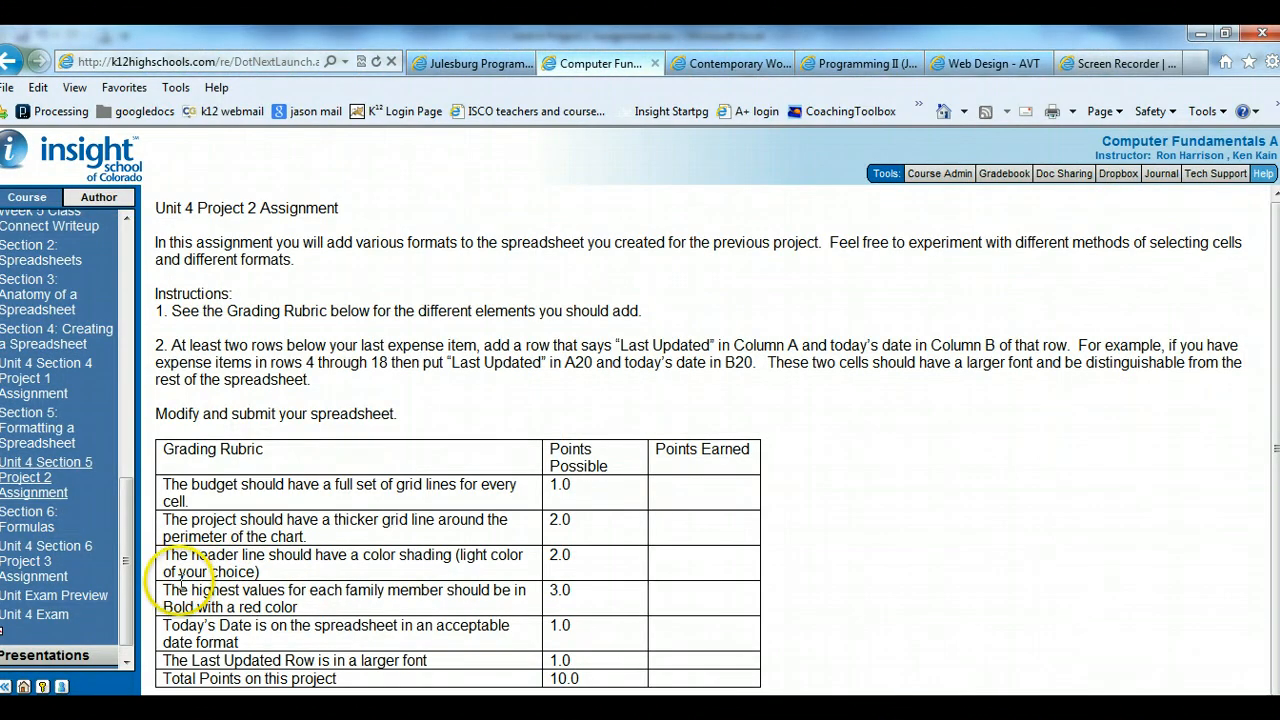
{"action": "left_click_drag", "start_coordinate": [143, 588], "coordinate": [292, 607]}
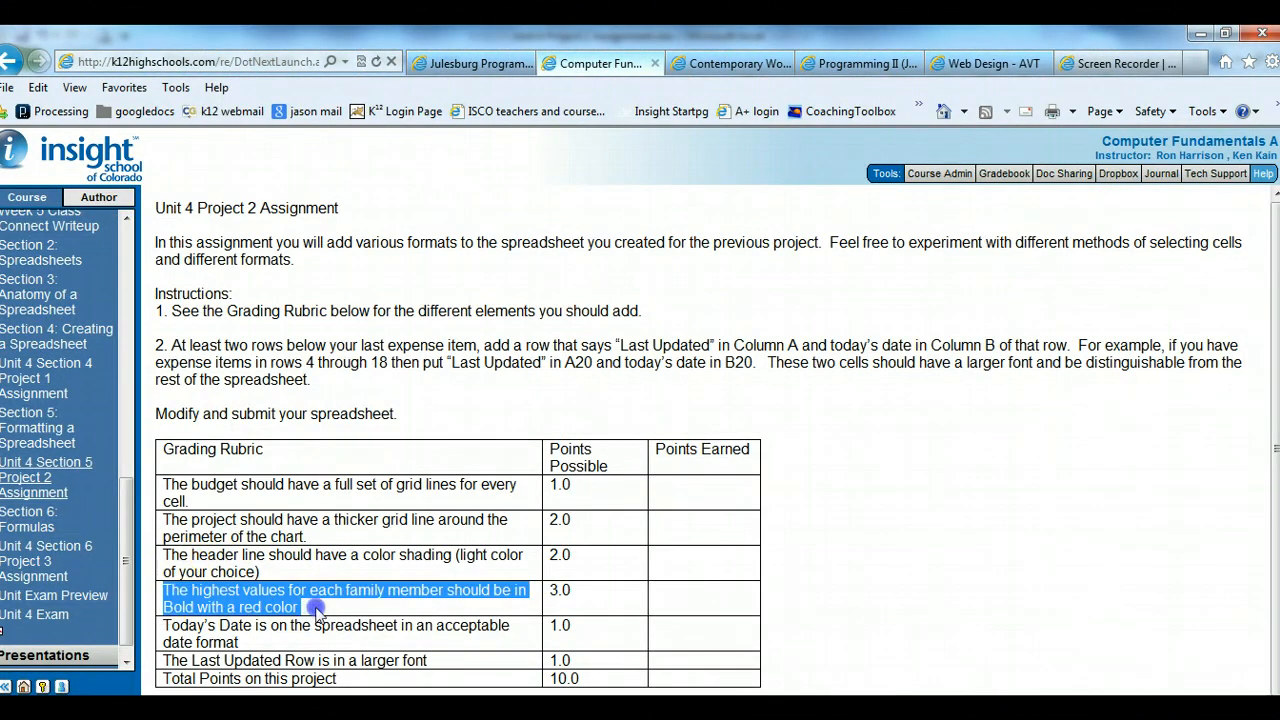
{"action": "left_click", "coordinate": [268, 600]}
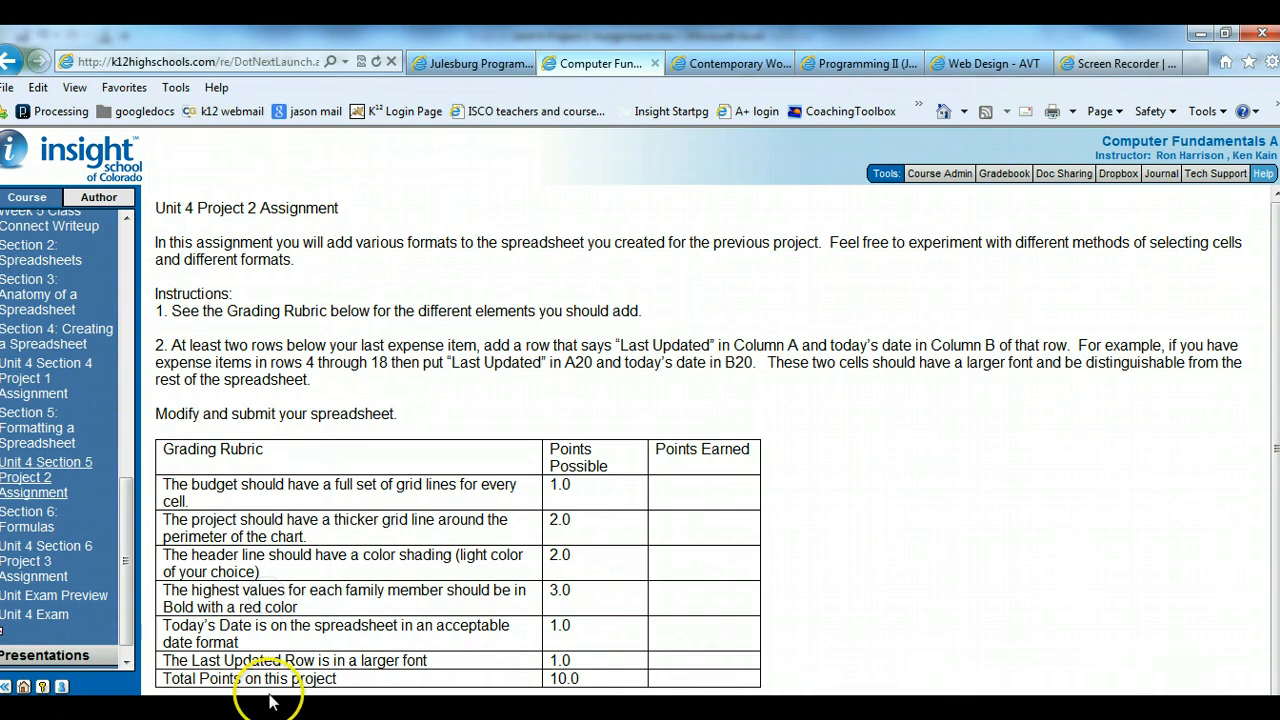
Switch back to the Excel budget and format the first family member's highest value, Groceries in B4, bold and red
{"action": "key", "text": "alt+Tab"}
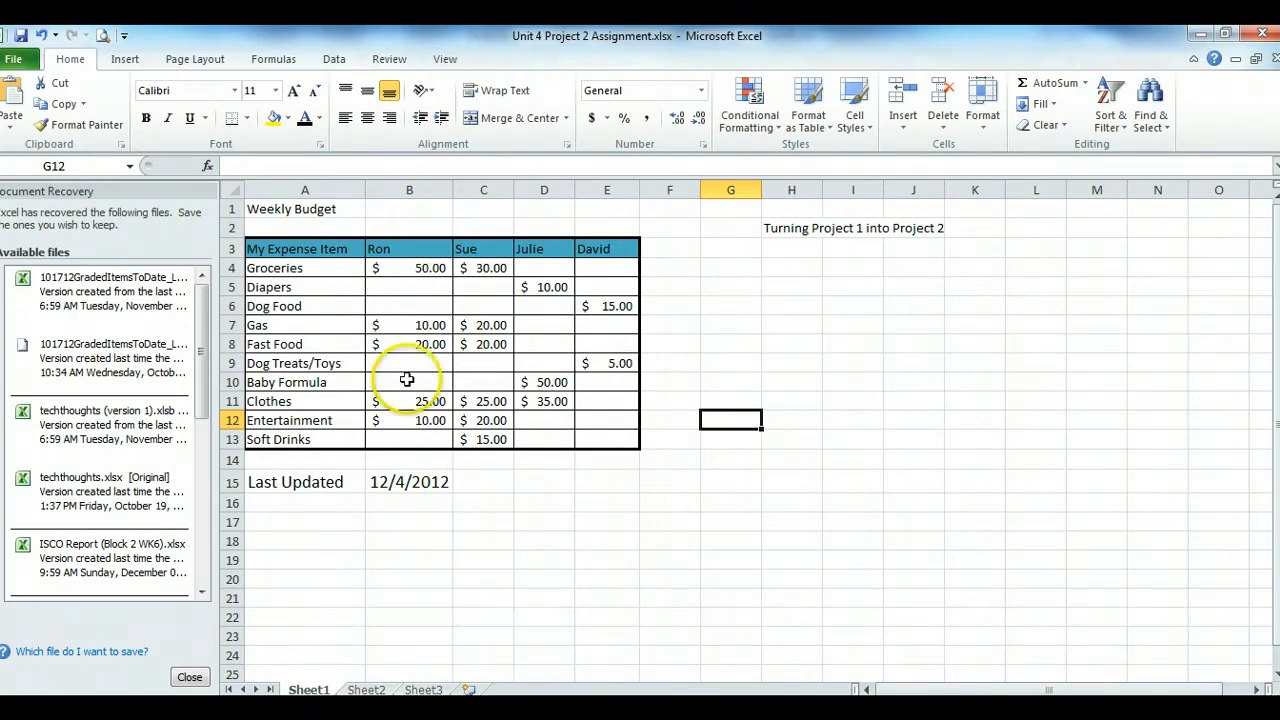
{"action": "left_click", "coordinate": [409, 268]}
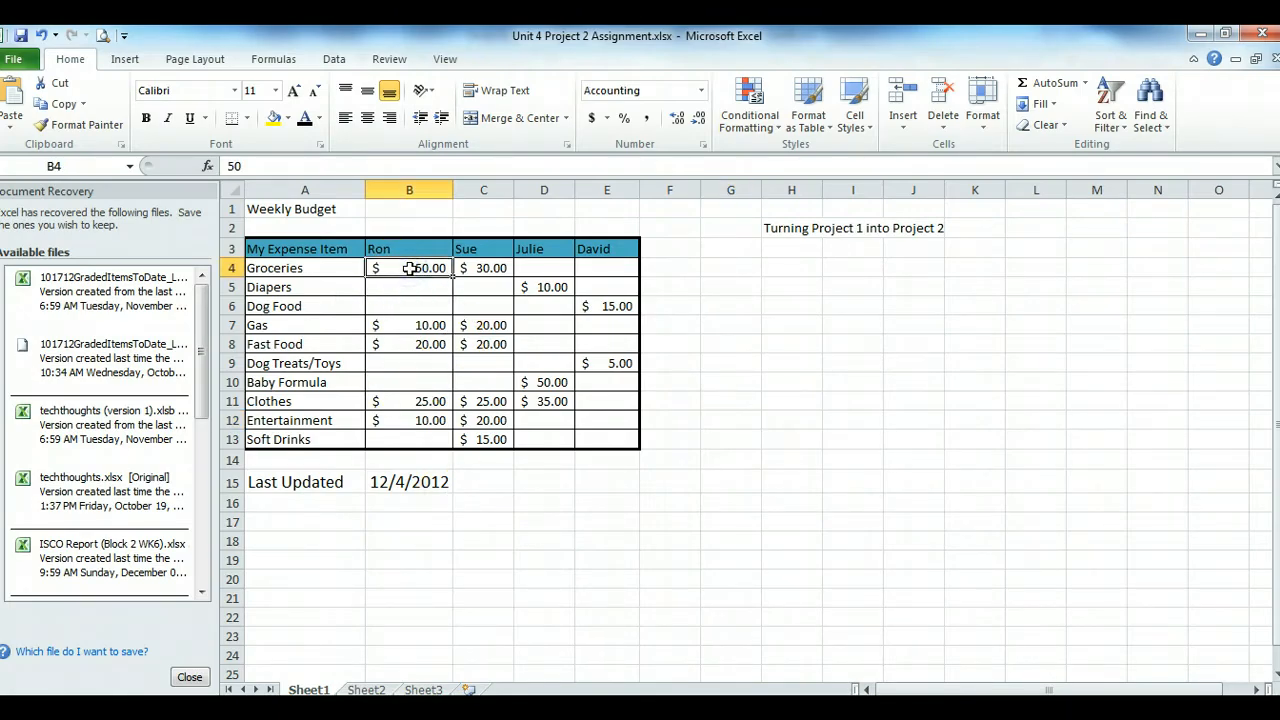
{"action": "left_click", "coordinate": [146, 118]}
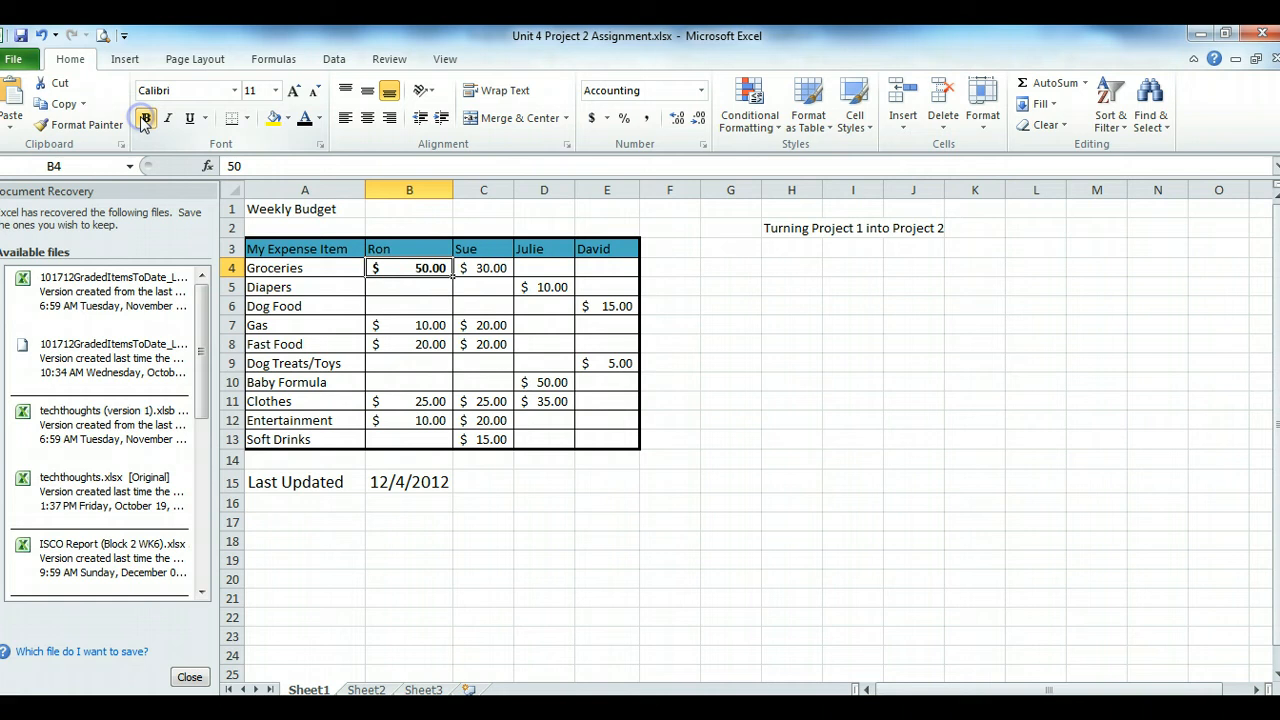
{"action": "left_click", "coordinate": [319, 118]}
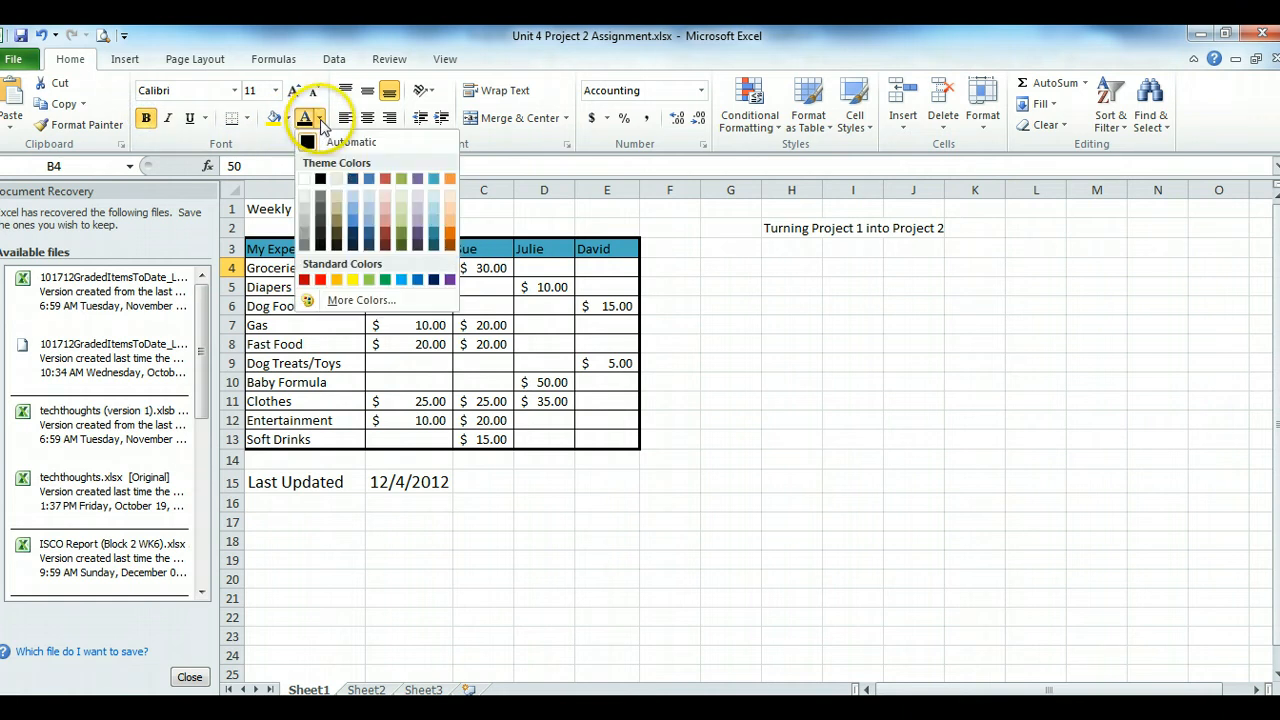
{"action": "left_click", "coordinate": [320, 279]}
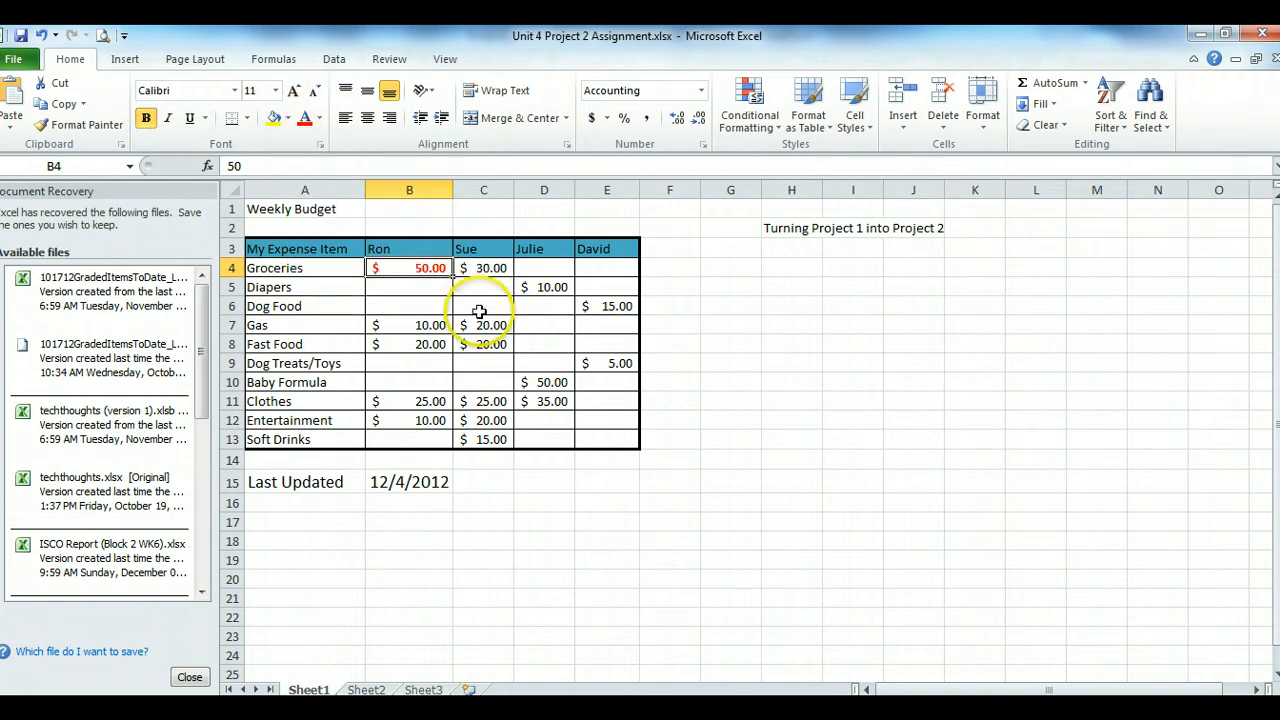
Format the second family member's highest value, Groceries in C4, bold with the standard red font color
{"action": "left_click", "coordinate": [485, 271]}
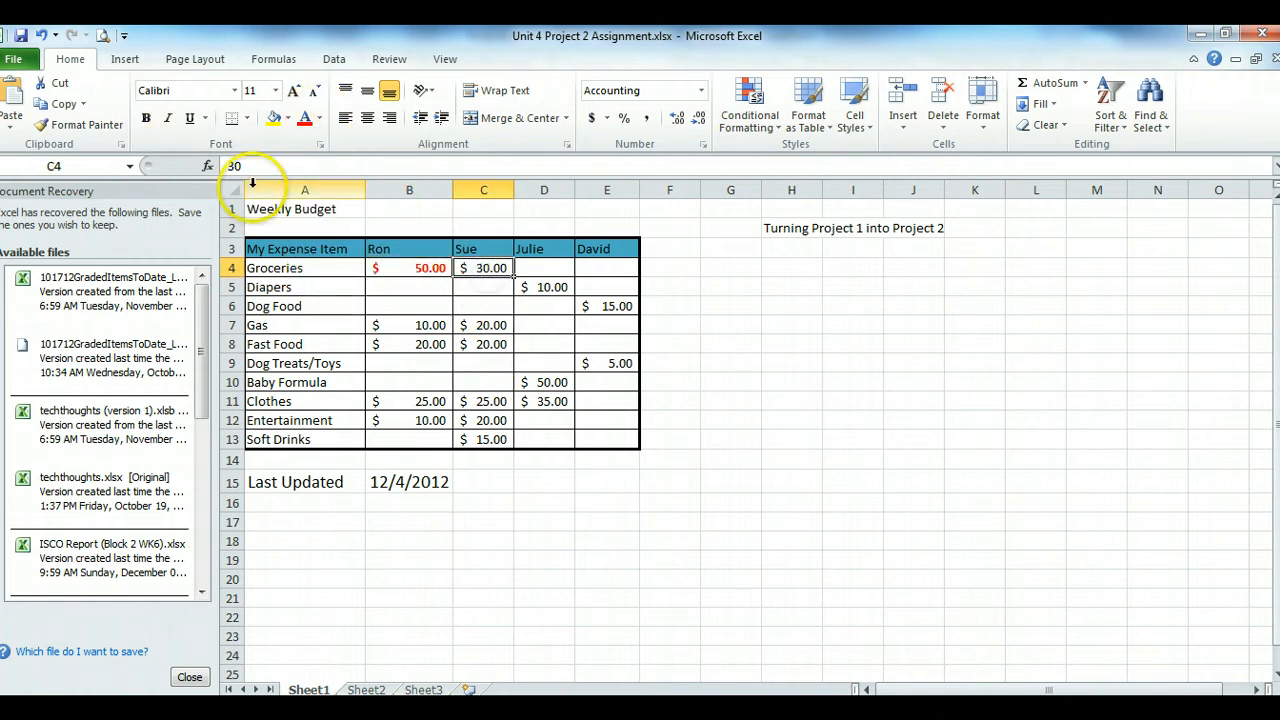
{"action": "left_click", "coordinate": [146, 118]}
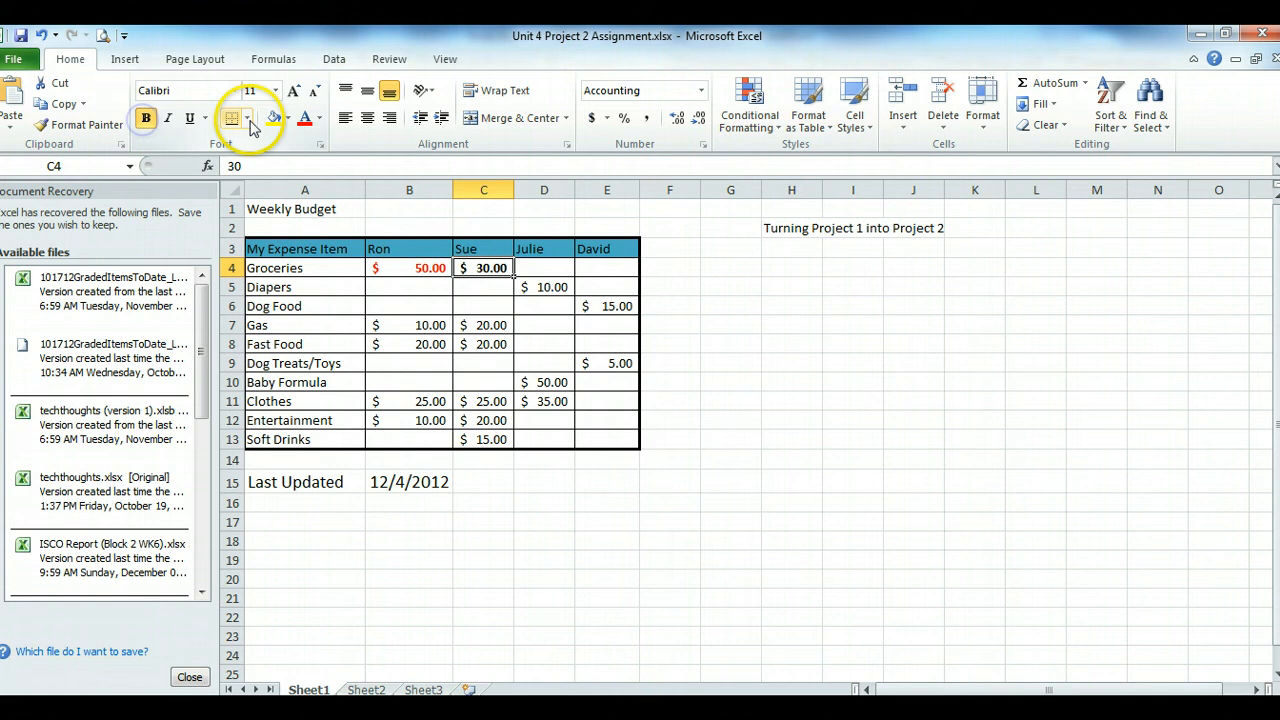
{"action": "left_click", "coordinate": [322, 120]}
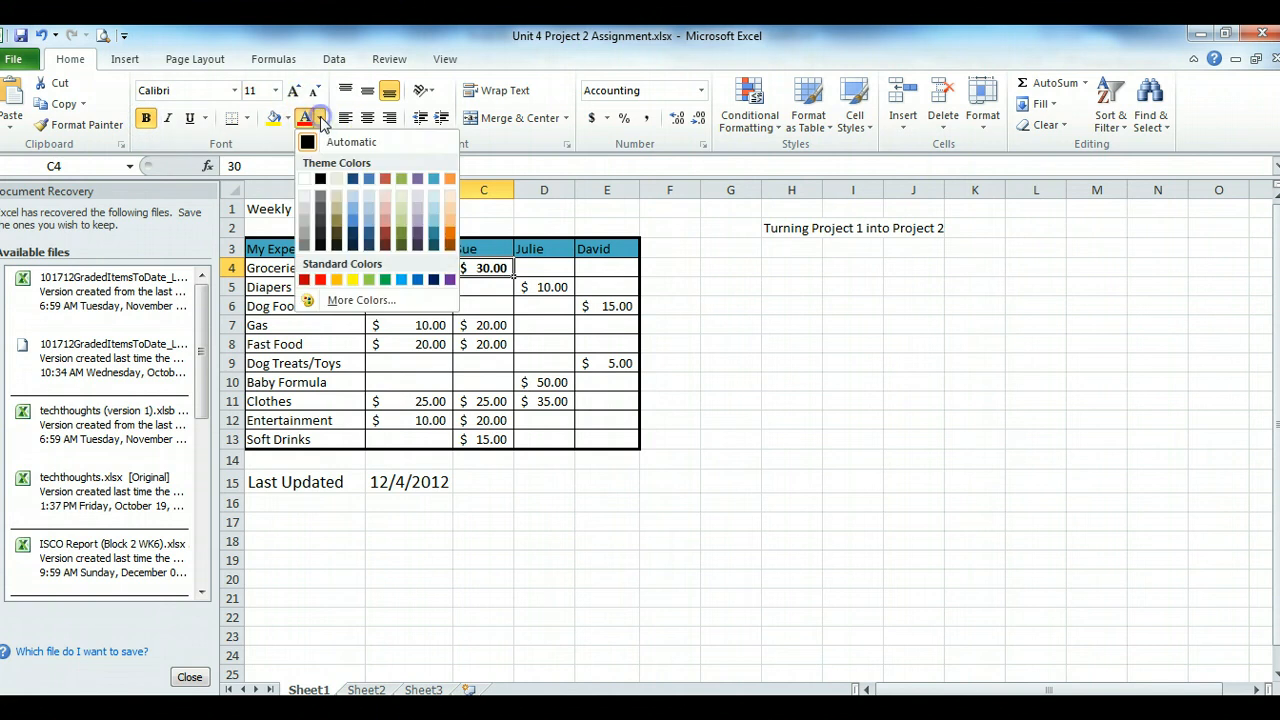
{"action": "left_click", "coordinate": [320, 280]}
Format the third family member's highest value, Baby Formula in D10, bold with the standard red font color
{"action": "left_click", "coordinate": [550, 384]}
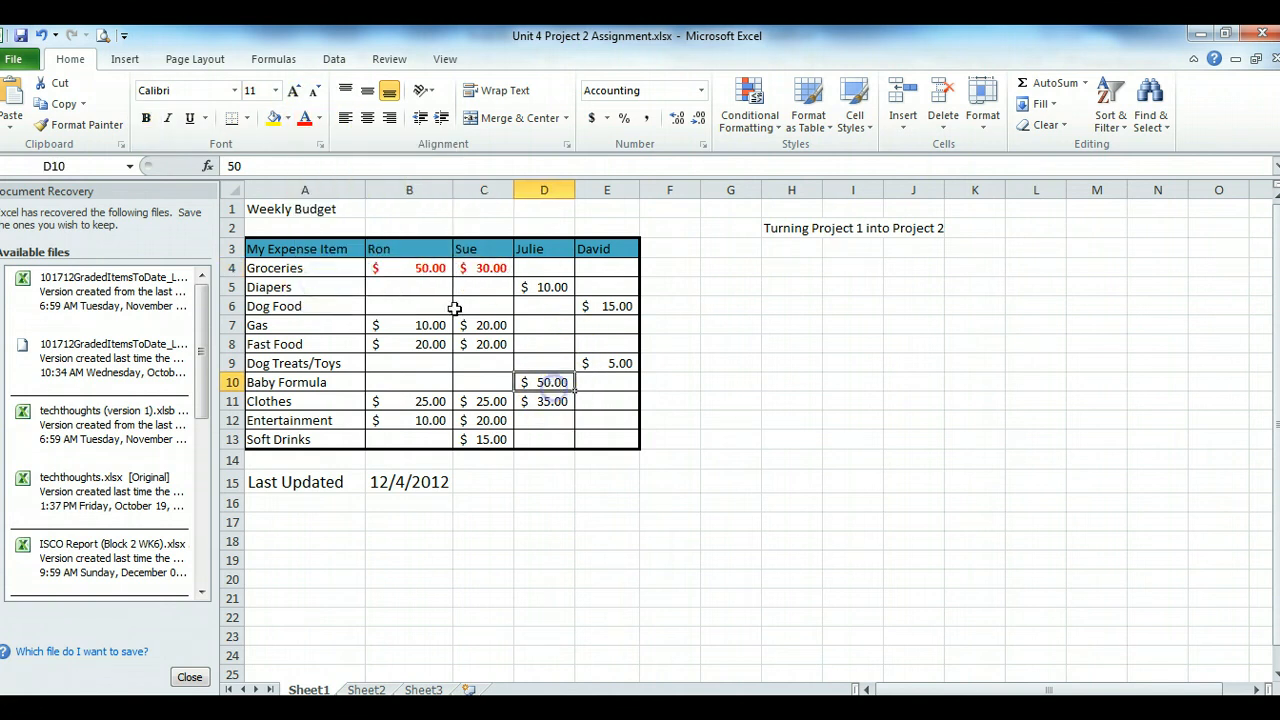
{"action": "left_click", "coordinate": [146, 118]}
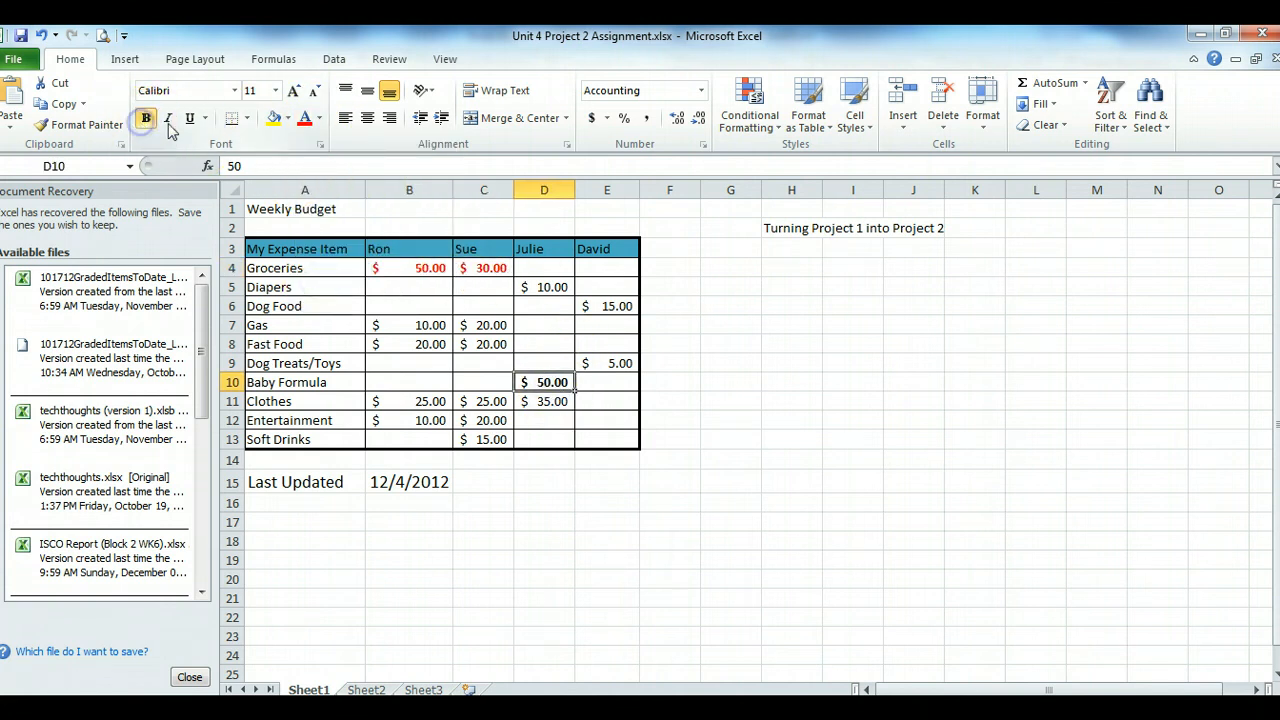
{"action": "left_click", "coordinate": [319, 118]}
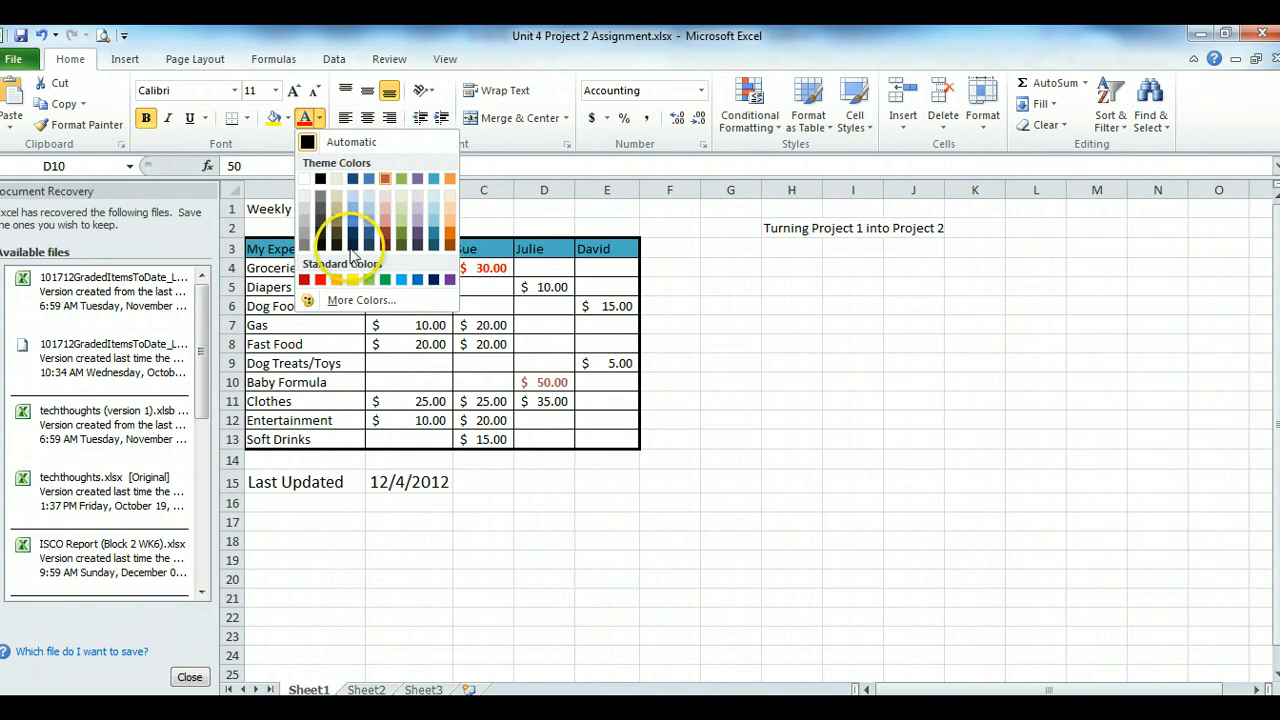
{"action": "left_click", "coordinate": [320, 280]}
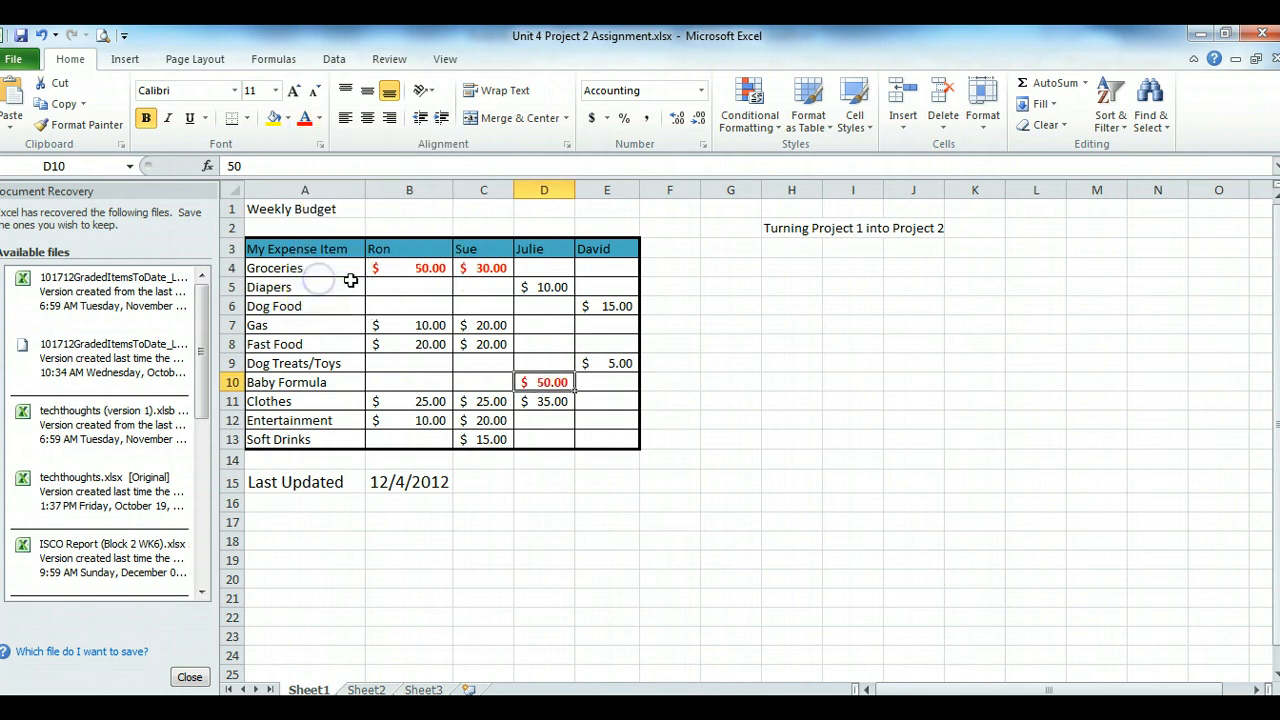
Format the fourth family member's highest value, Dog Food in E6, bold with the standard red font color
{"action": "left_click", "coordinate": [612, 306]}
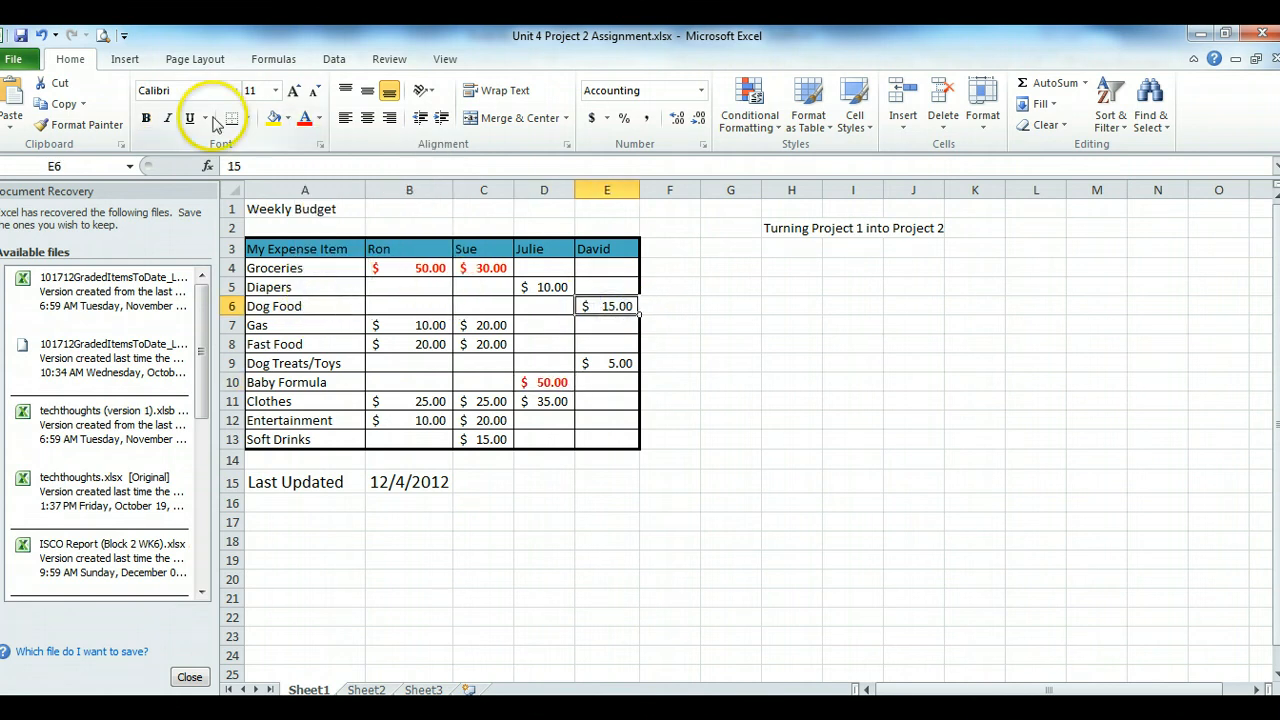
{"action": "left_click", "coordinate": [146, 118]}
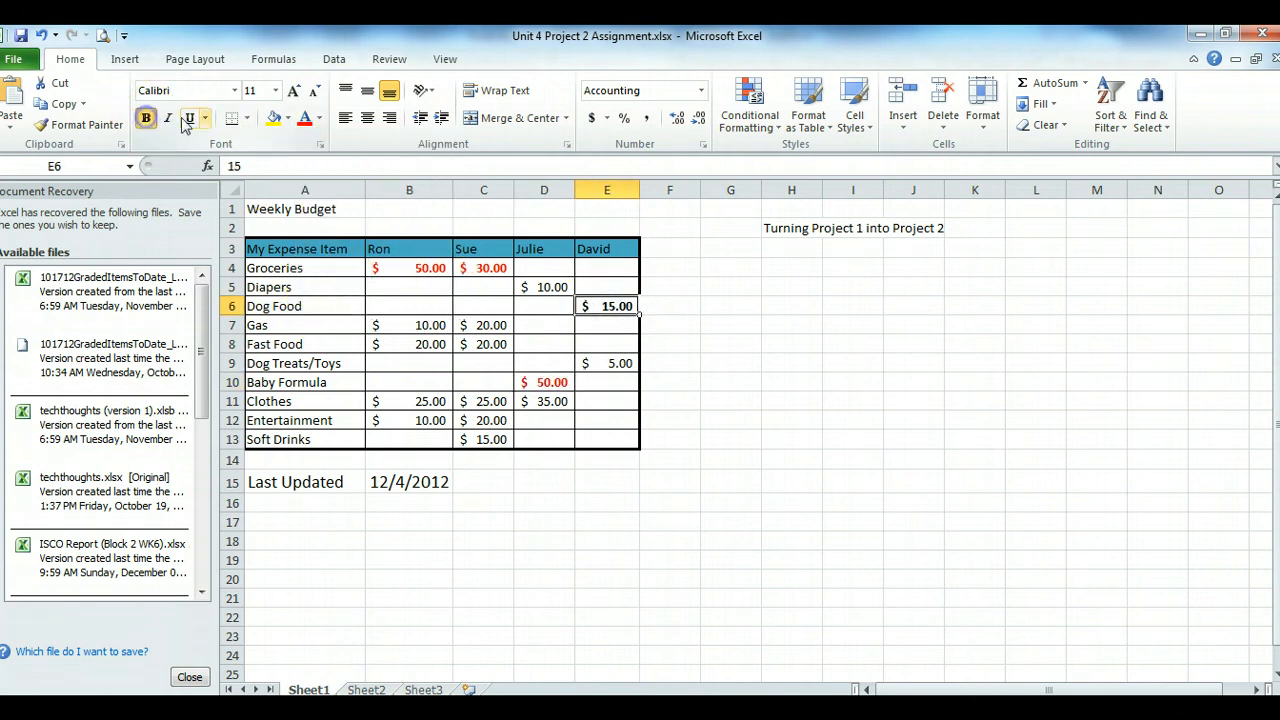
{"action": "left_click", "coordinate": [320, 119]}
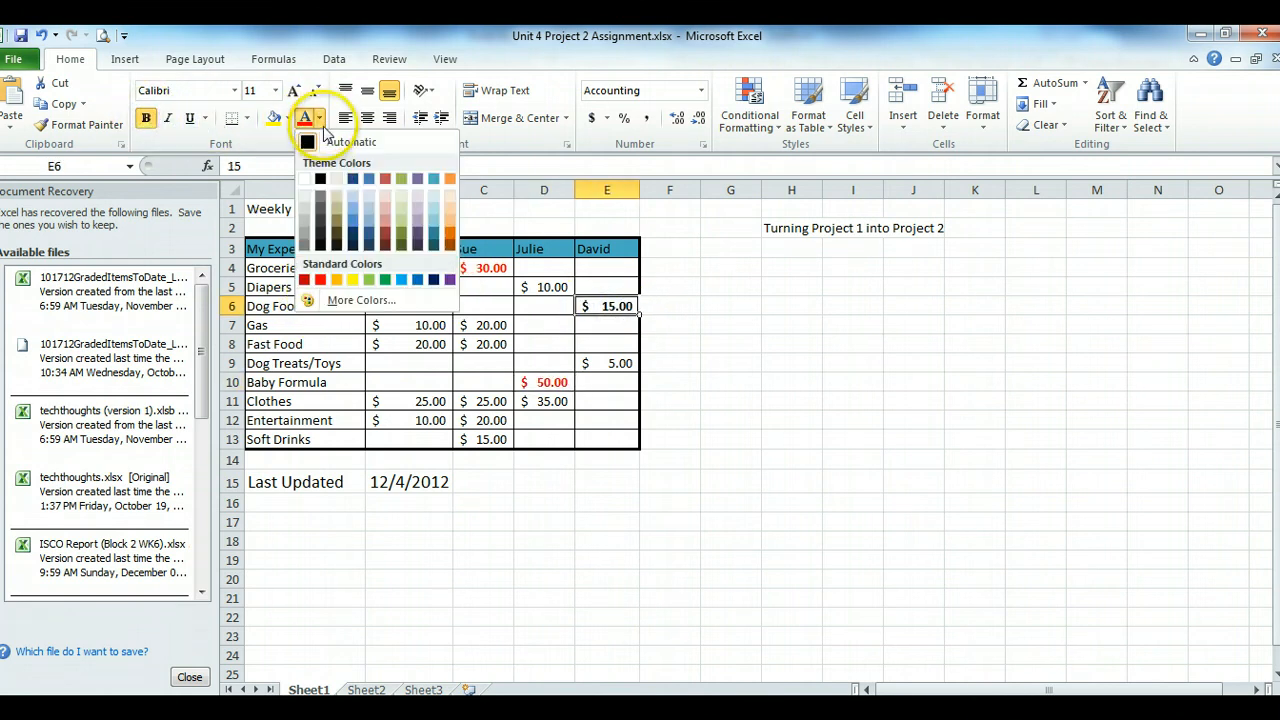
{"action": "left_click", "coordinate": [321, 280]}
{"action": "left_click", "coordinate": [483, 523]}
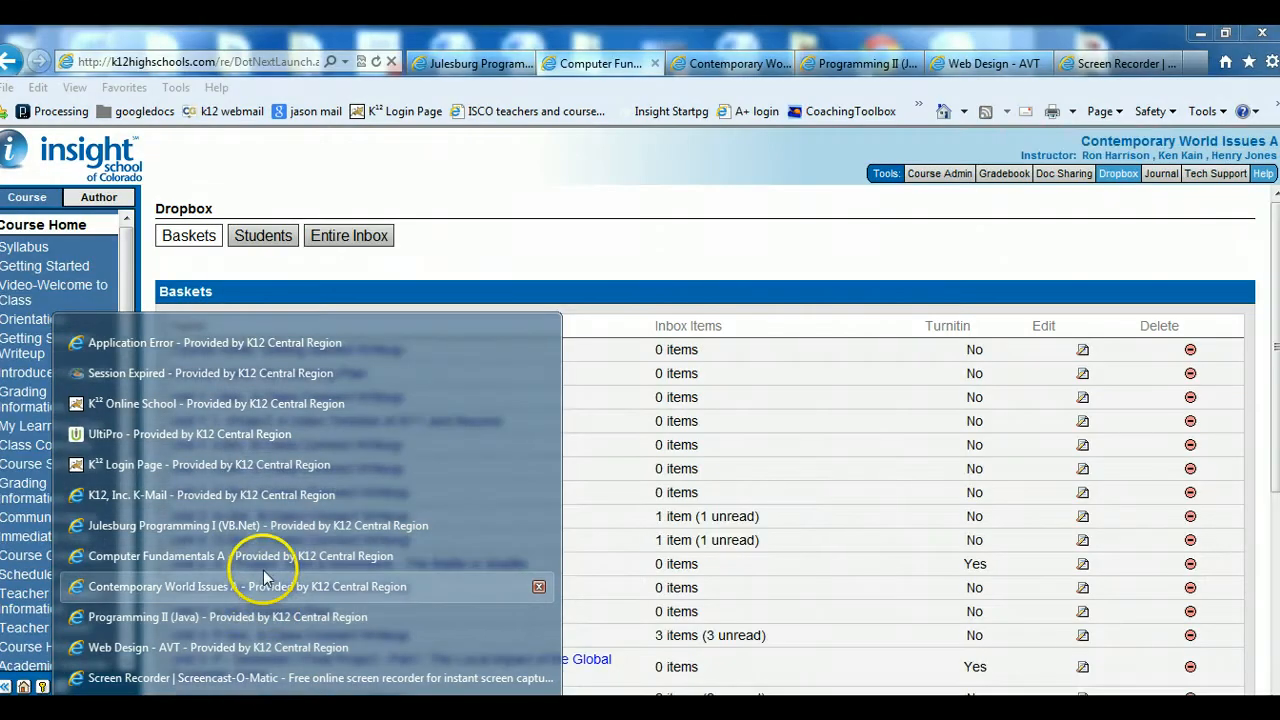
Switch to the Computer Fundamentals A assignment page and review the rubric, including the items on today's date and the larger Last Updated font
{"action": "left_click", "coordinate": [265, 566]}
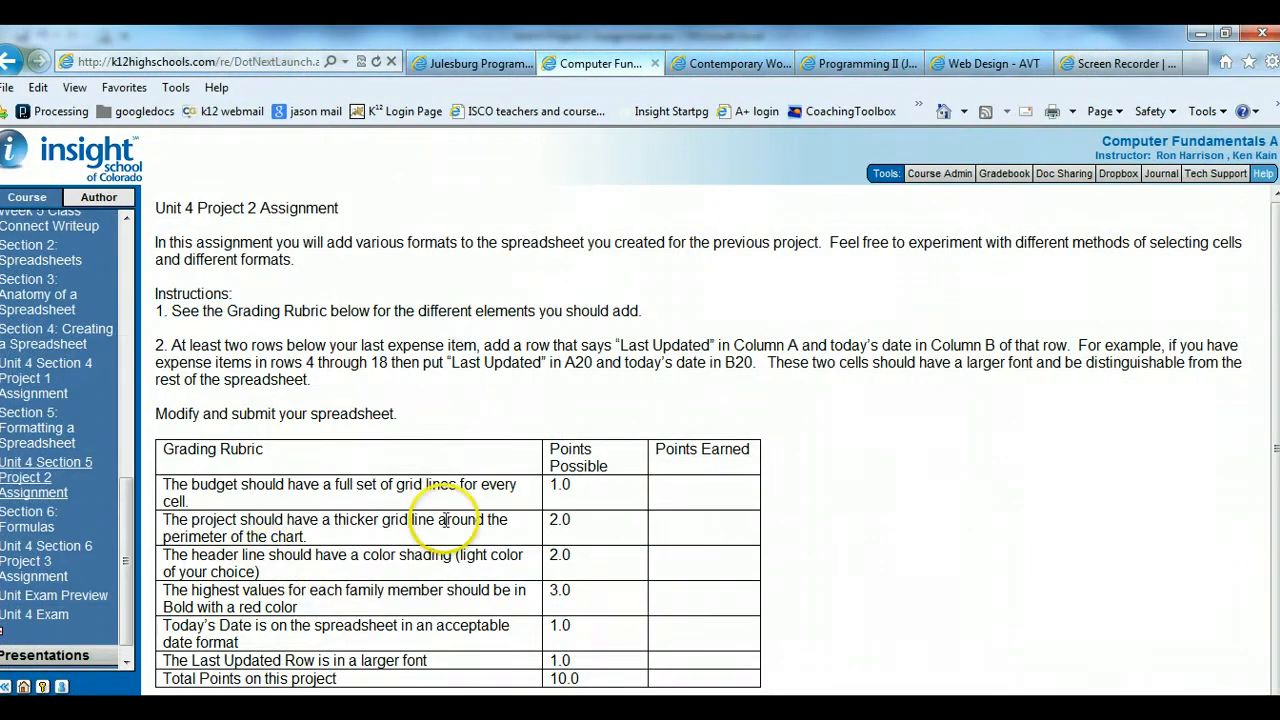
{"action": "triple_click", "coordinate": [203, 632]}
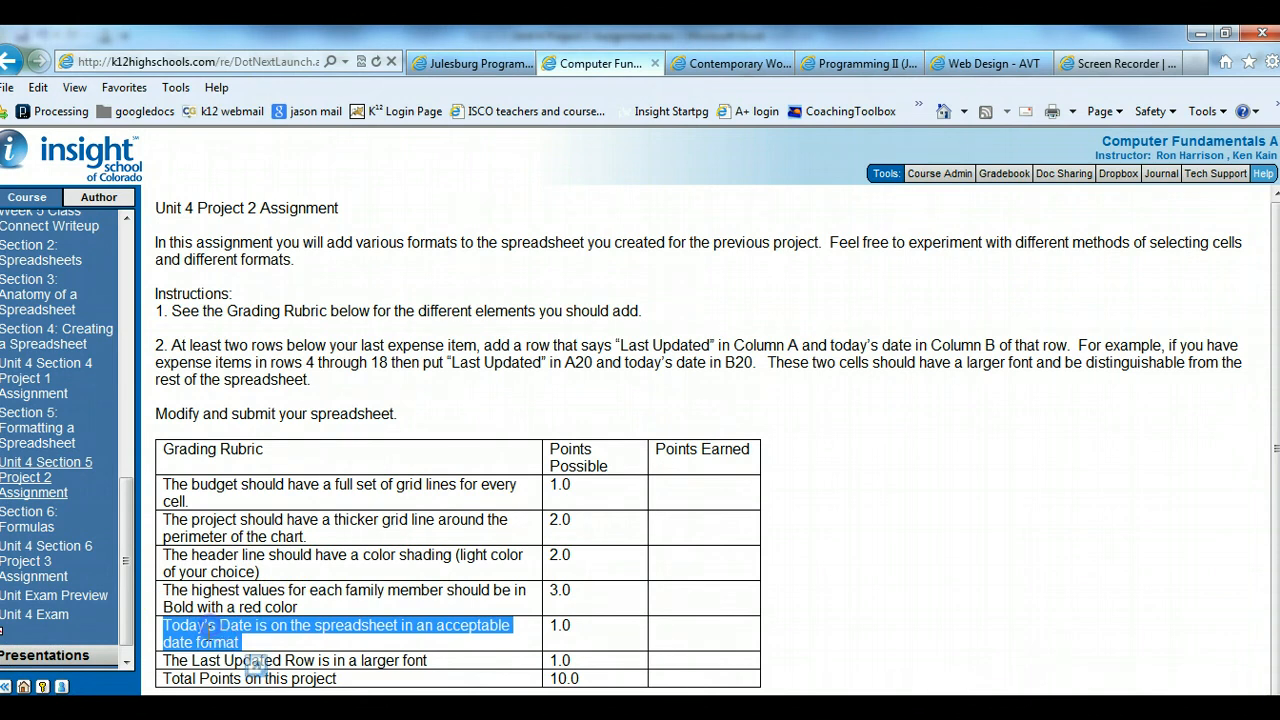
{"action": "left_click", "coordinate": [181, 654]}
{"action": "left_click_drag", "start_coordinate": [187, 660], "coordinate": [402, 664]}
{"action": "left_click", "coordinate": [298, 627]}
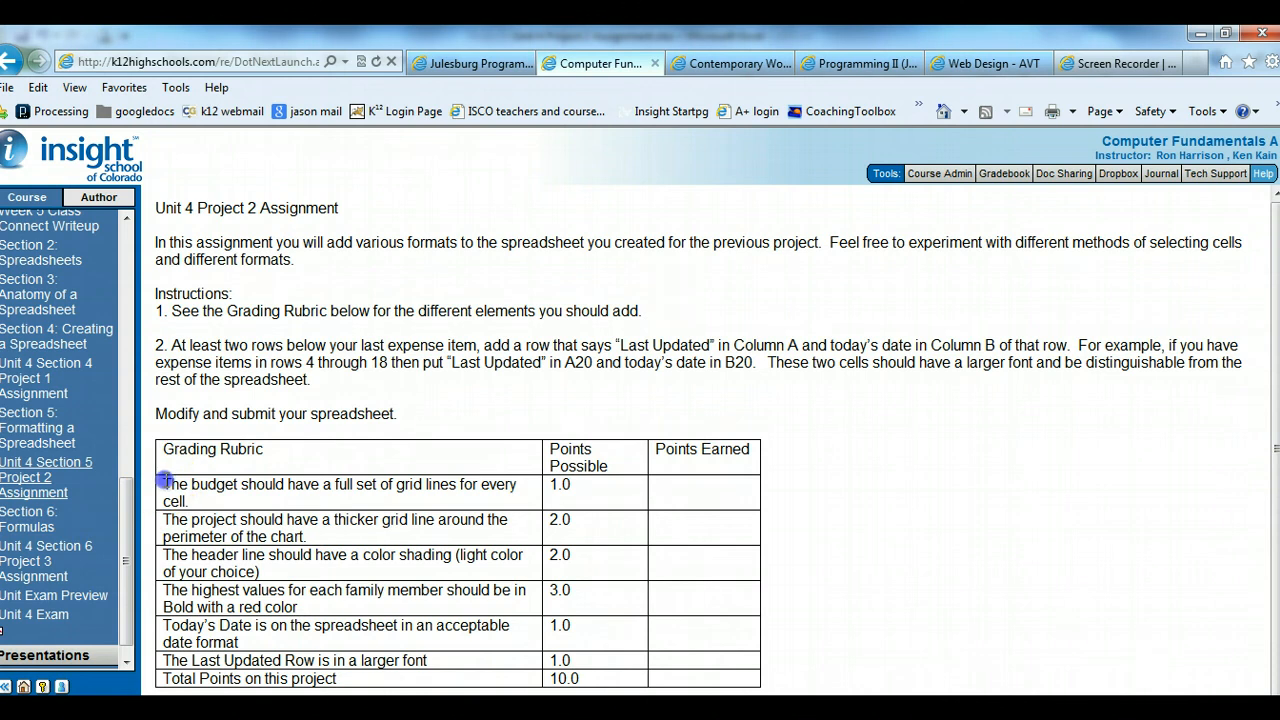
{"action": "left_click_drag", "start_coordinate": [166, 480], "coordinate": [300, 680]}
{"action": "left_click", "coordinate": [336, 600]}
Switch back to the Excel budget and check the Last Updated label and date in A15:B15
{"action": "left_click", "coordinate": [300, 708]}
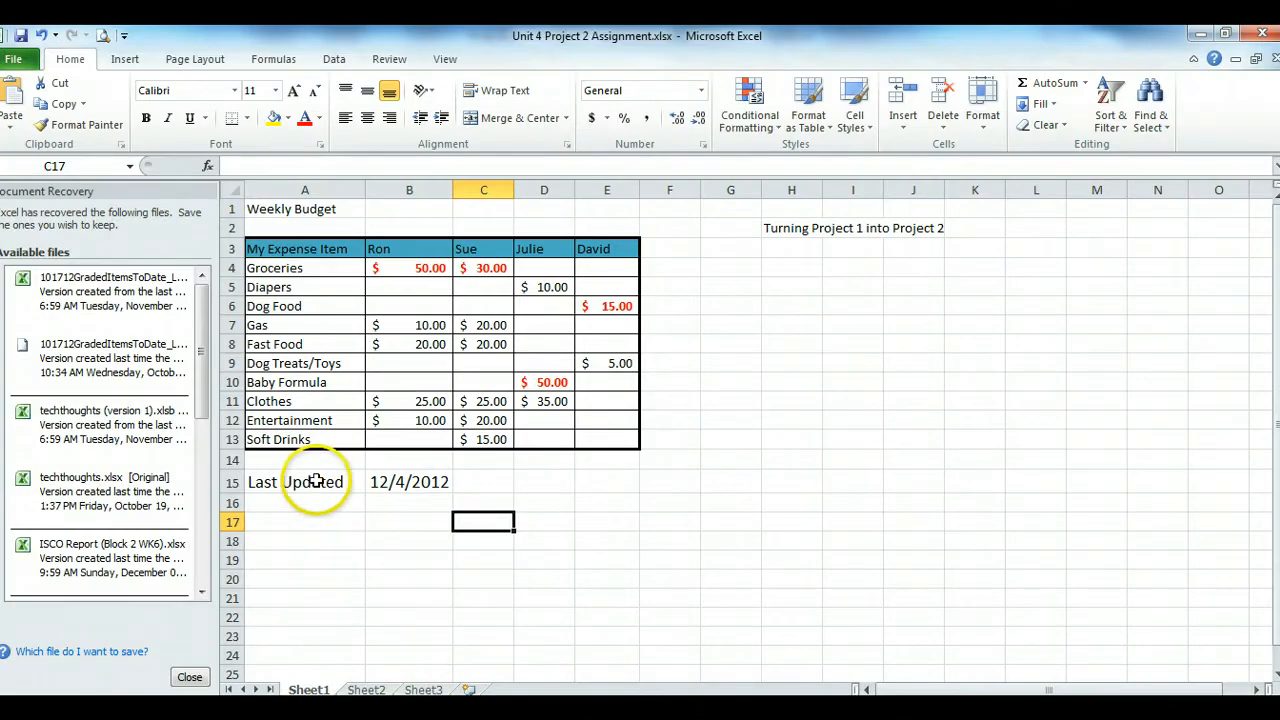
{"action": "left_click", "coordinate": [315, 481]}
{"action": "left_click", "coordinate": [409, 481]}
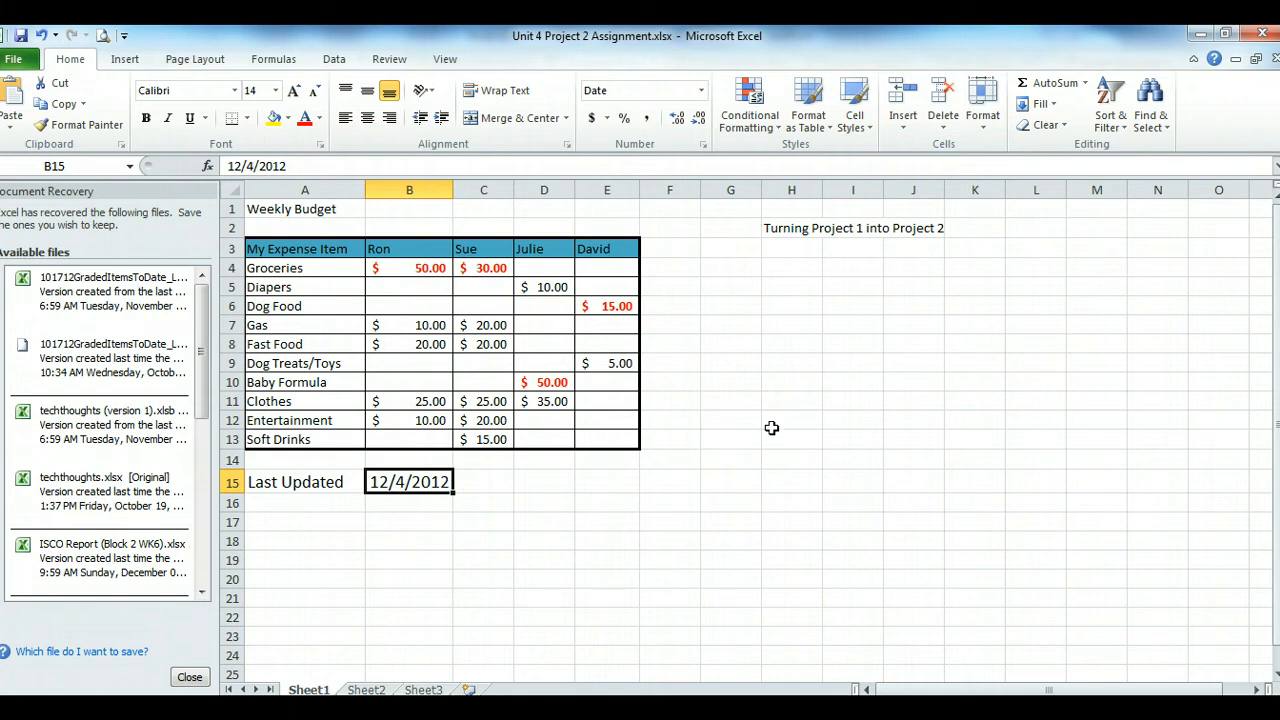
Change the note in H2 to "Turning Project 2 into Project 3"
{"action": "left_click", "coordinate": [791, 230]}
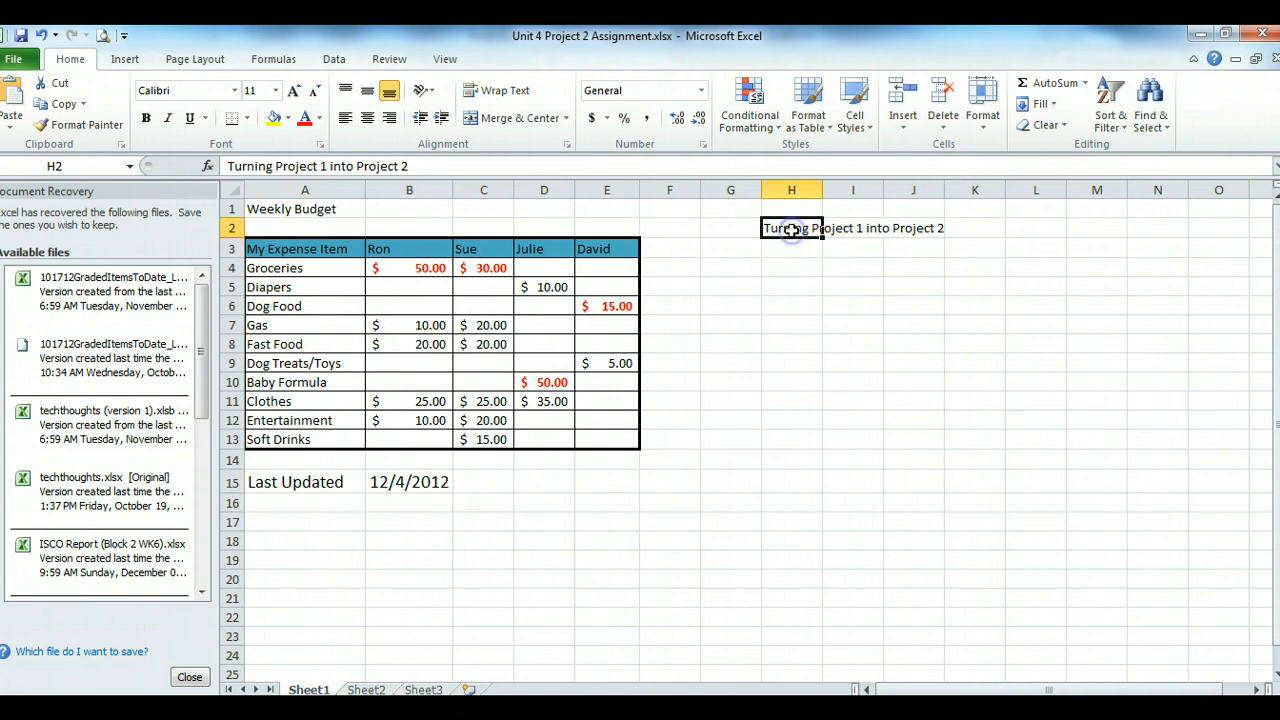
{"action": "left_click", "coordinate": [324, 165]}
{"action": "type", "text": "2"}
{"action": "left_click", "coordinate": [411, 167]}
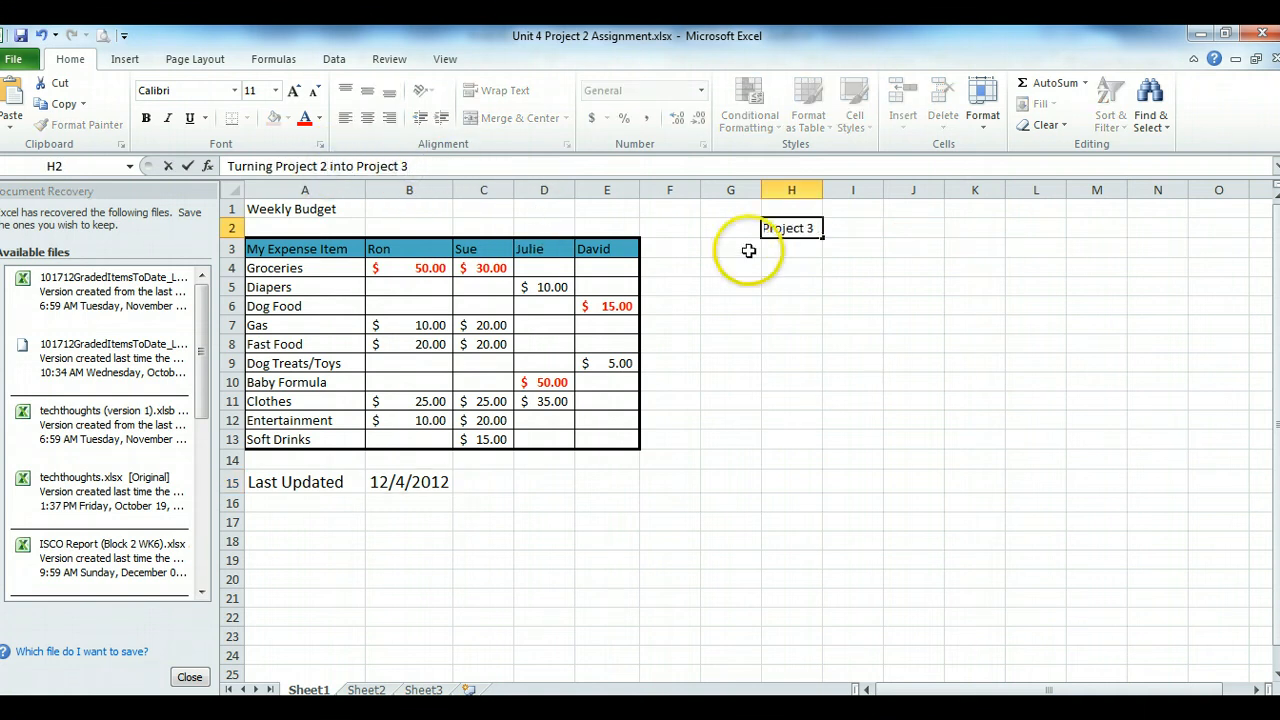
{"action": "left_click", "coordinate": [800, 254]}
{"action": "left_click", "coordinate": [798, 230]}
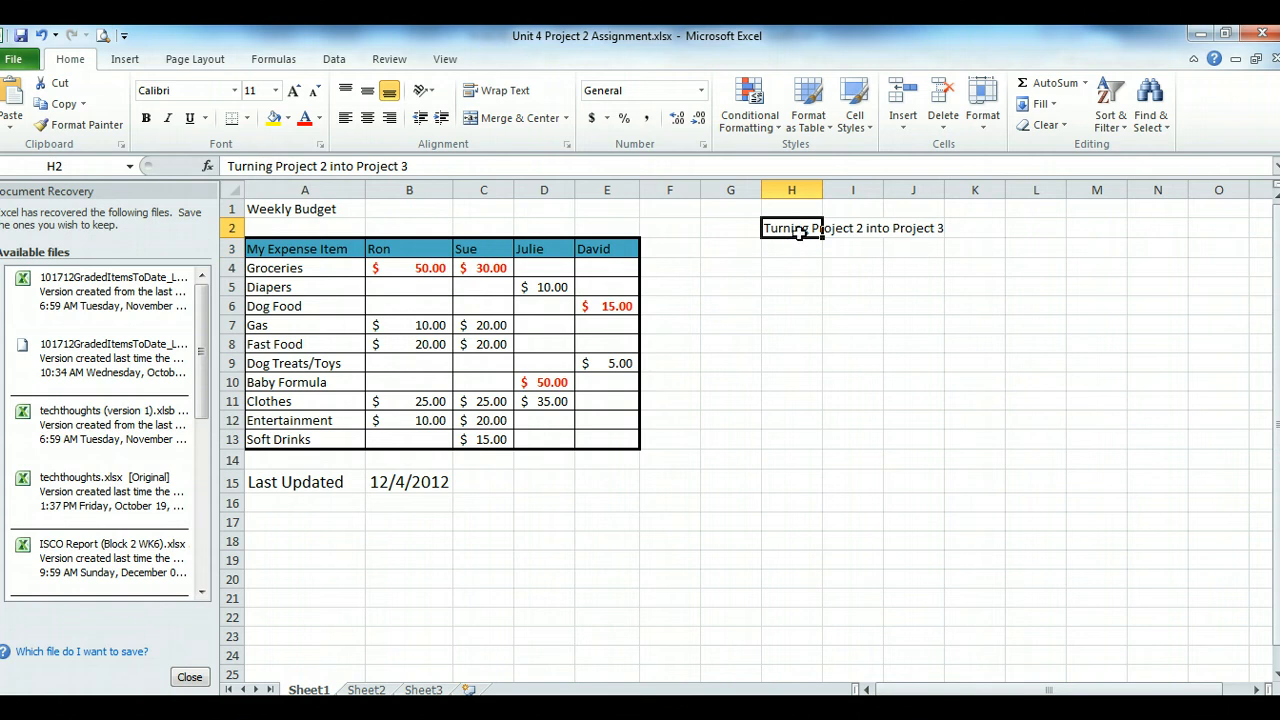
{"action": "left_click_drag", "start_coordinate": [869, 230], "coordinate": [918, 243]}
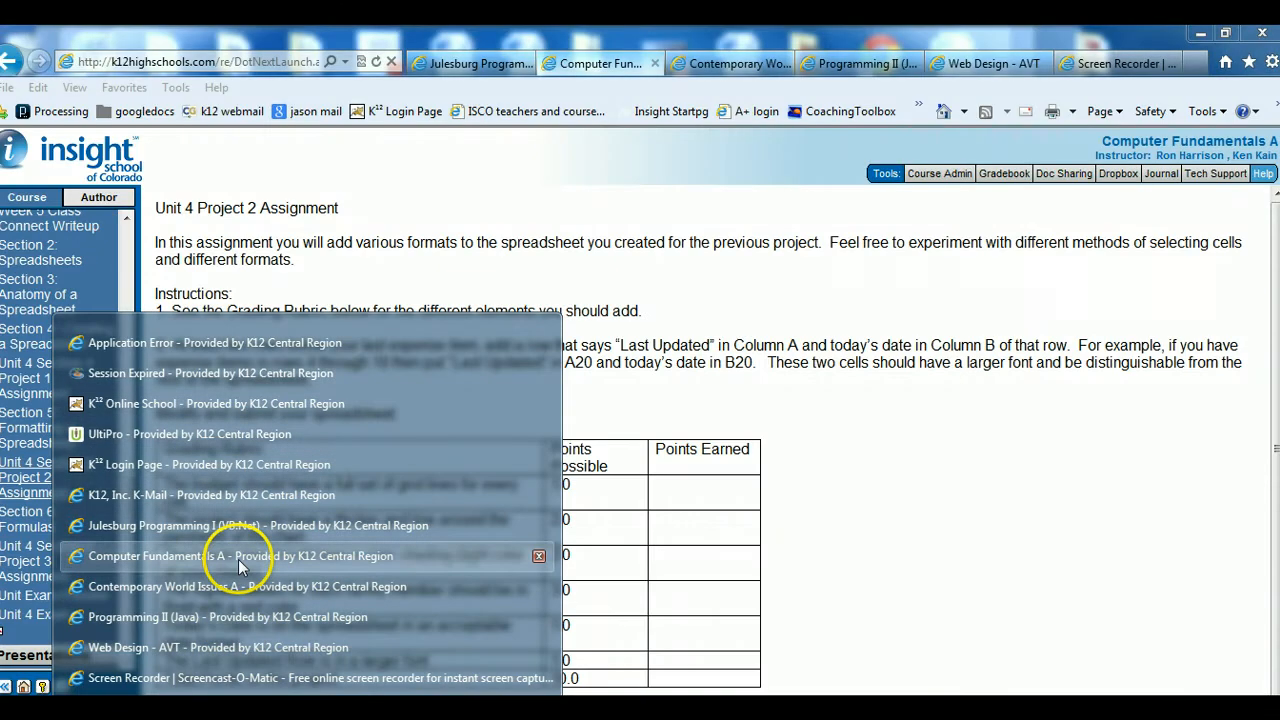
Switch to the Computer Fundamentals A course page and read Section 6: Formulas through page 3 on entering a formula
{"action": "left_click", "coordinate": [238, 559]}
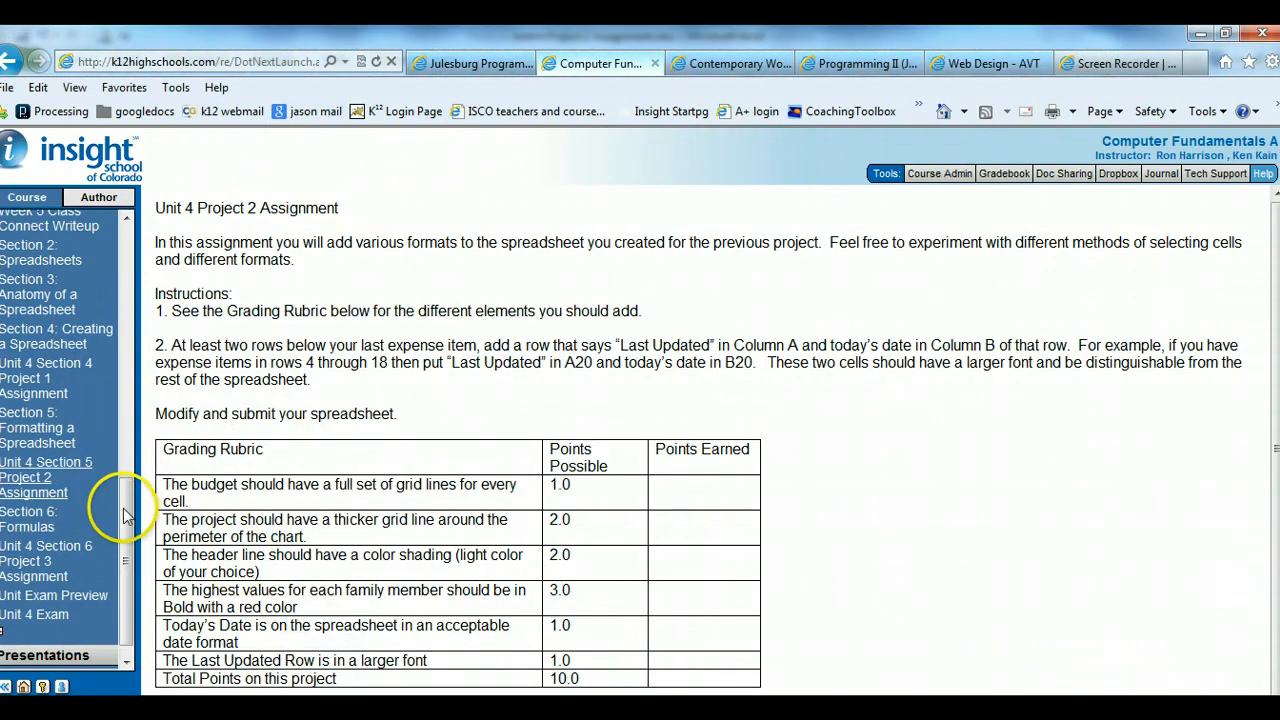
{"action": "left_click", "coordinate": [22, 525]}
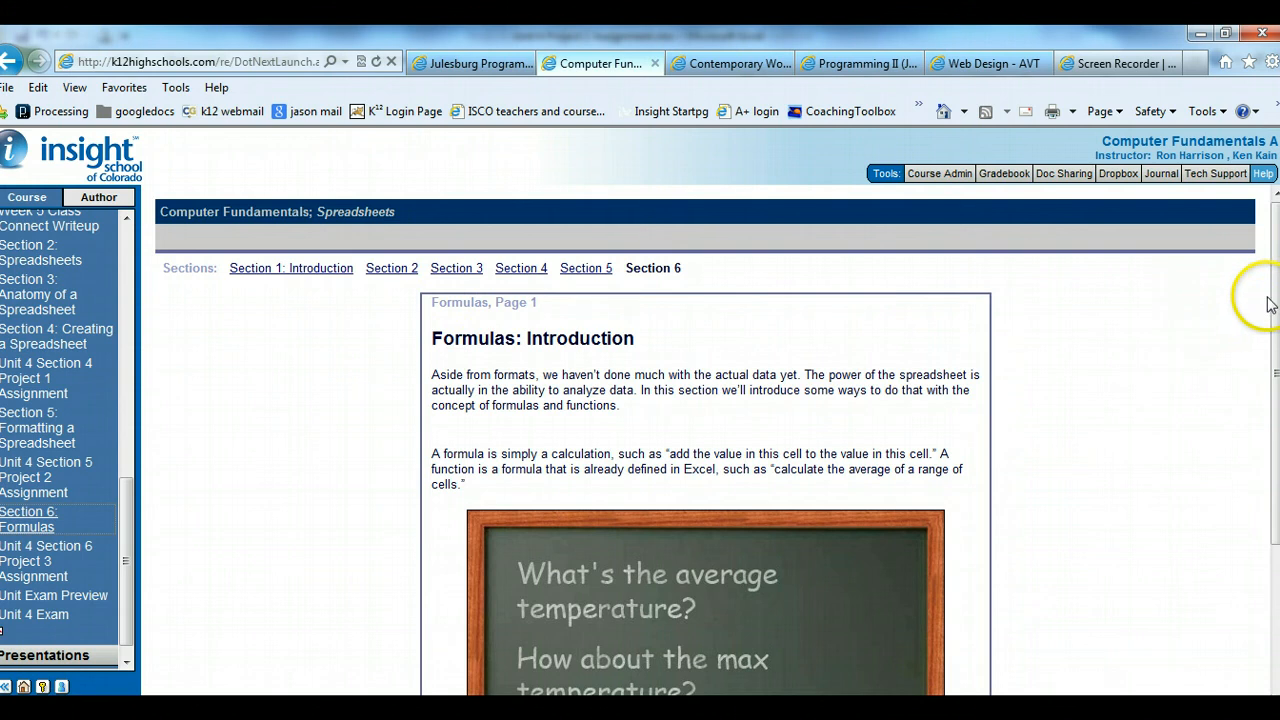
{"action": "left_click_drag", "start_coordinate": [1275, 305], "coordinate": [1275, 452]}
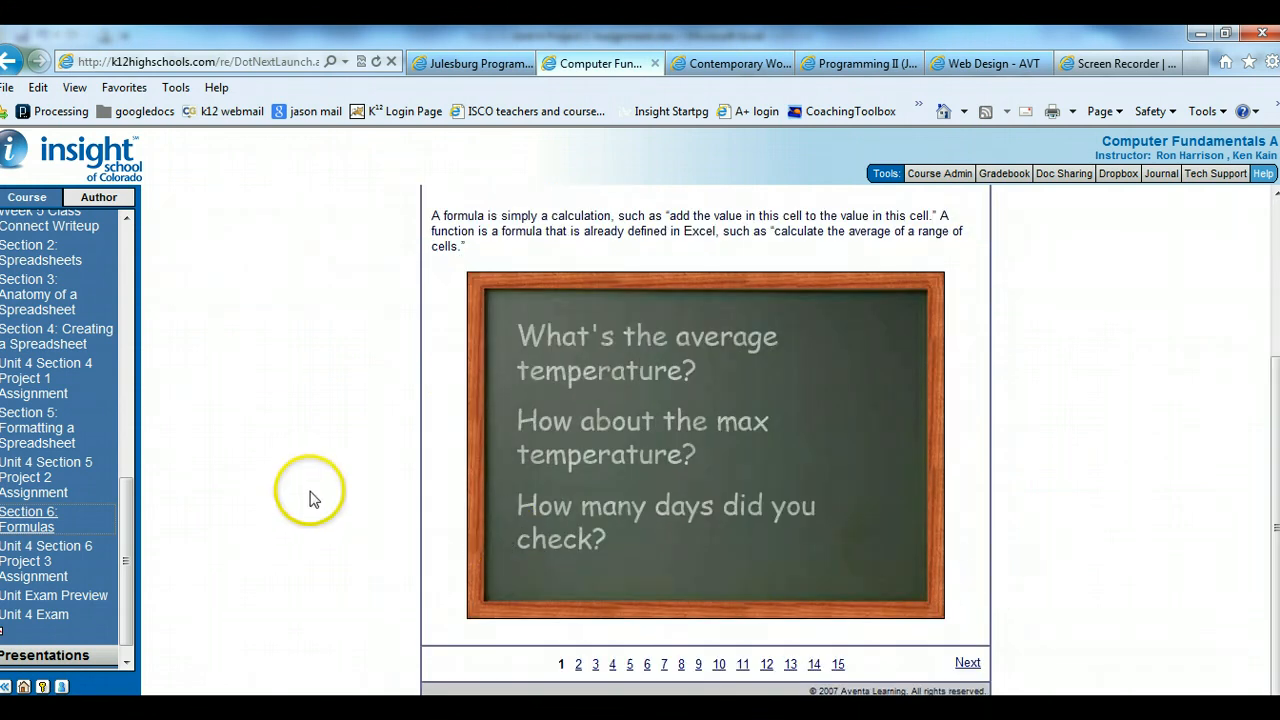
{"action": "left_click", "coordinate": [967, 670]}
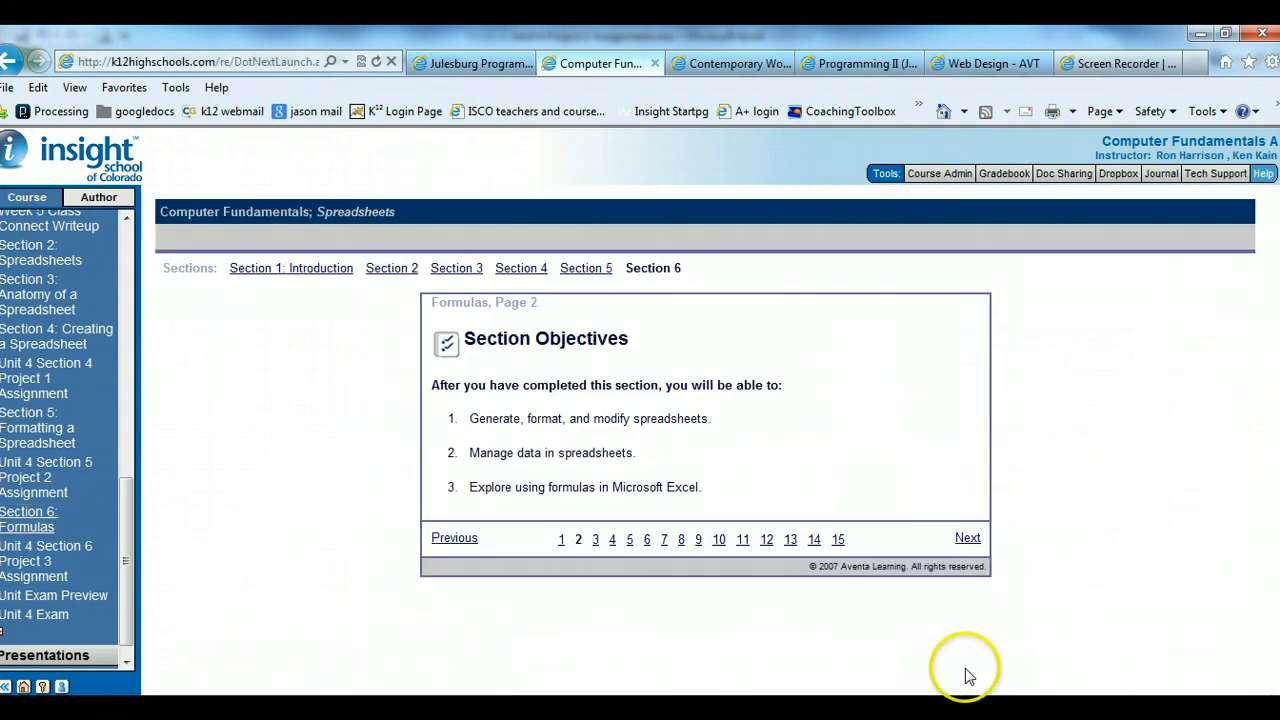
{"action": "left_click", "coordinate": [967, 538]}
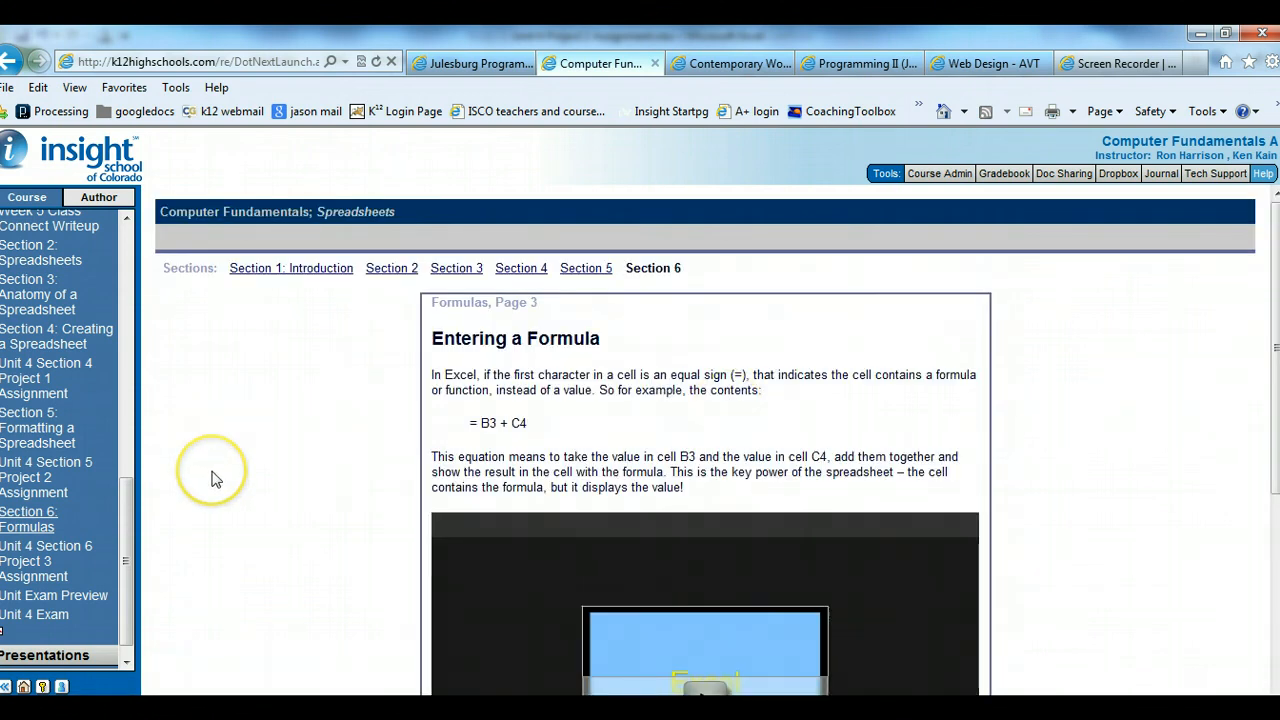
Open the Unit 4 Section 6 Project 3 Assignment and read its instructions, layout picture and grading rubric
{"action": "left_click", "coordinate": [31, 562]}
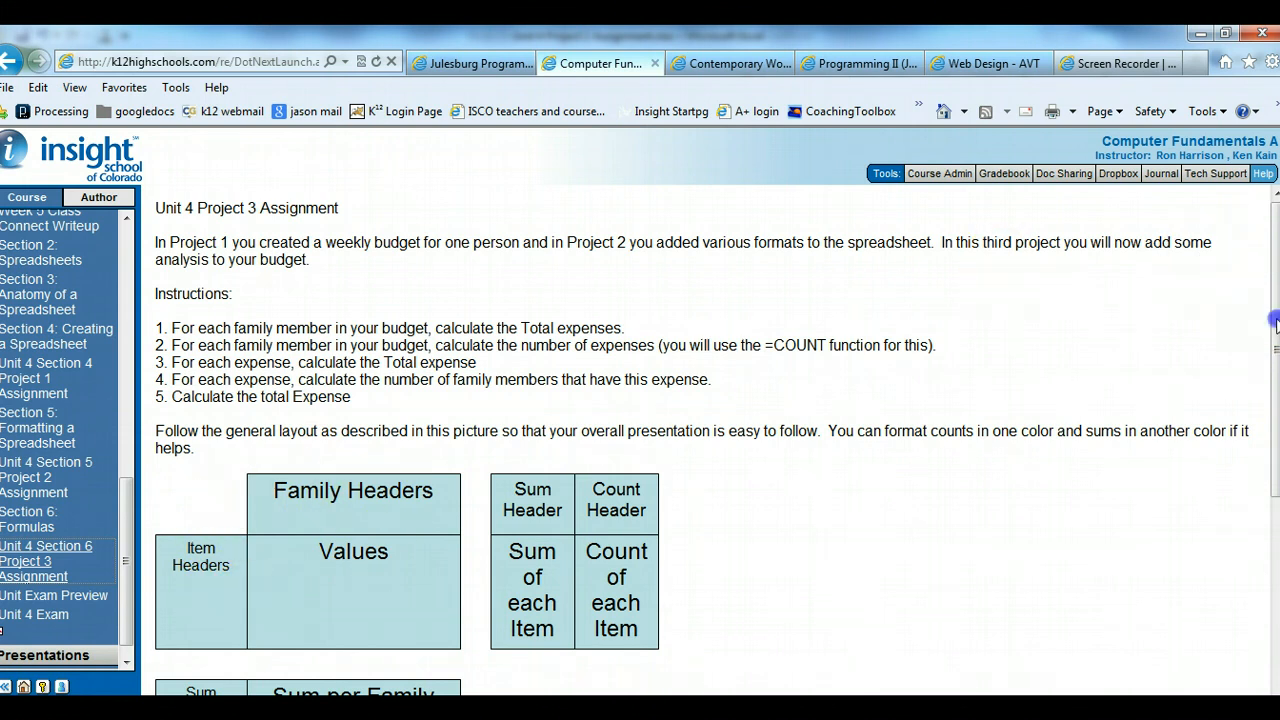
{"action": "left_click_drag", "start_coordinate": [1276, 322], "coordinate": [1276, 378]}
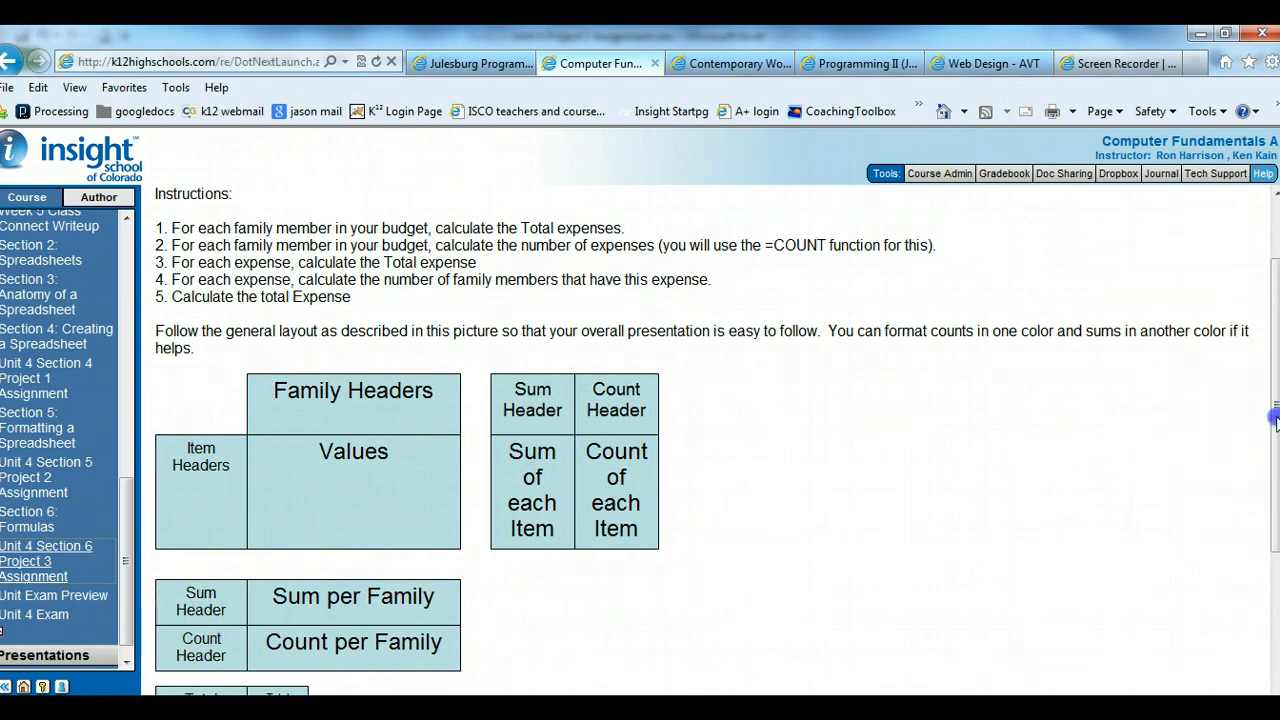
{"action": "scroll", "coordinate": [1276, 420], "scroll_direction": "down", "scroll_amount": 3}
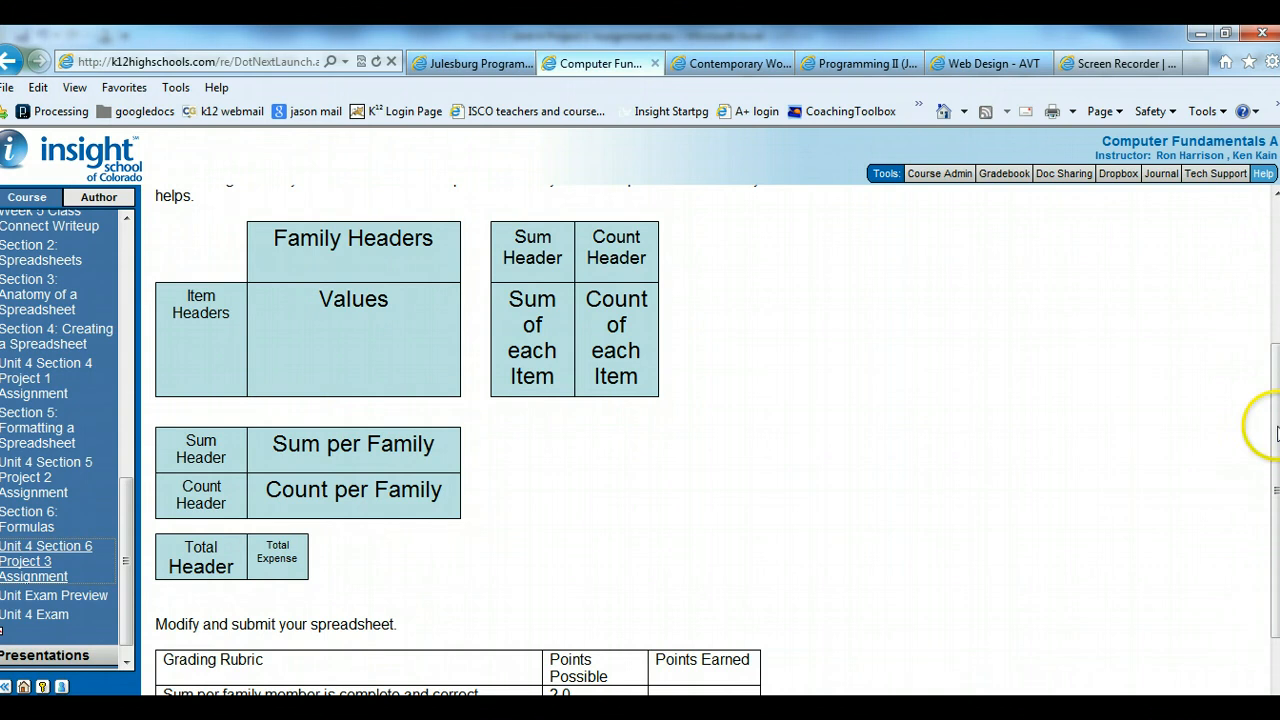
{"action": "scroll", "coordinate": [1277, 432], "scroll_direction": "down", "scroll_amount": 2}
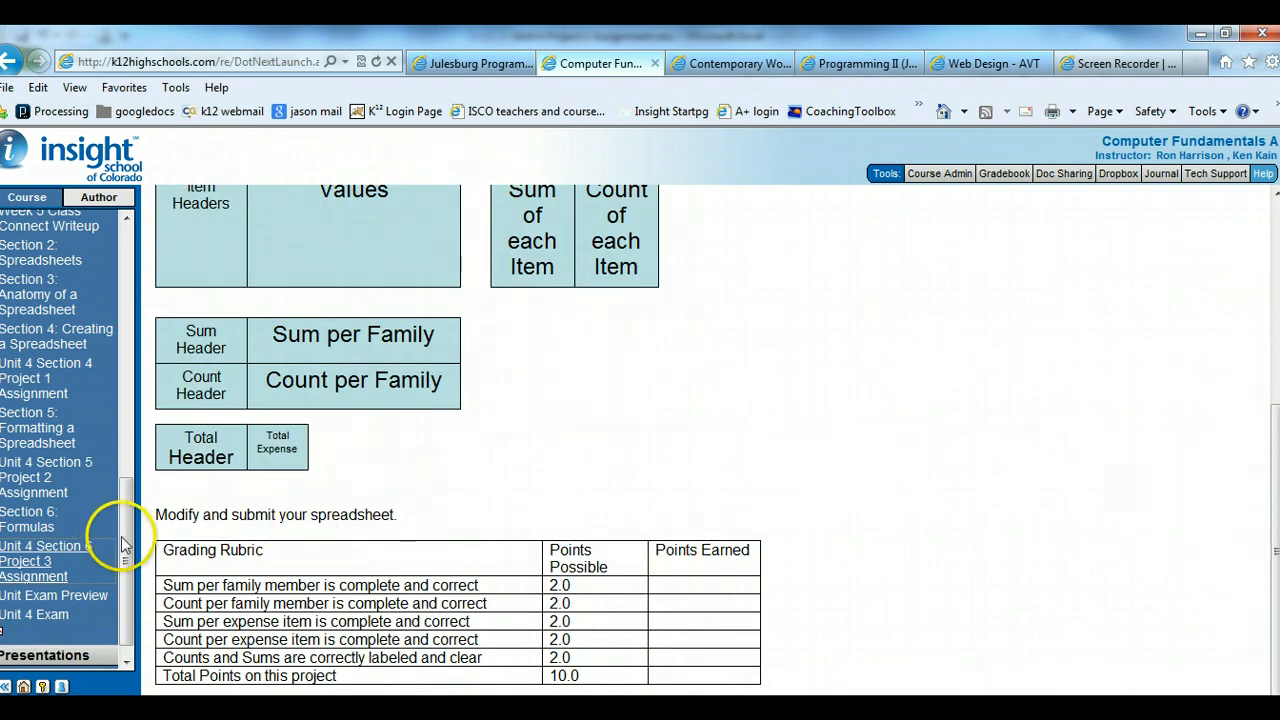
{"action": "left_click_drag", "start_coordinate": [125, 545], "coordinate": [126, 232]}
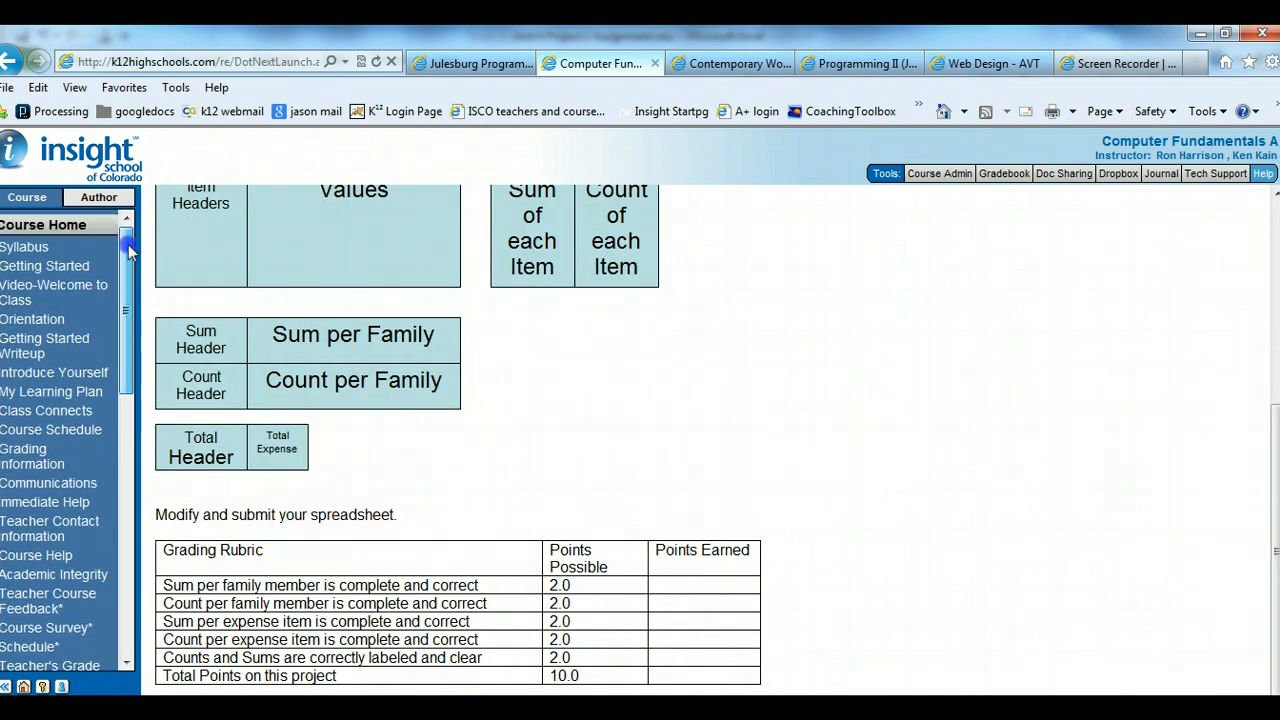
Open the Spreadsheet Projects 1-3 samples from the Assignment Samples announcement, examine the Project 3 sample, and return to the Project 3 assignment page
{"action": "left_click", "coordinate": [72, 232]}
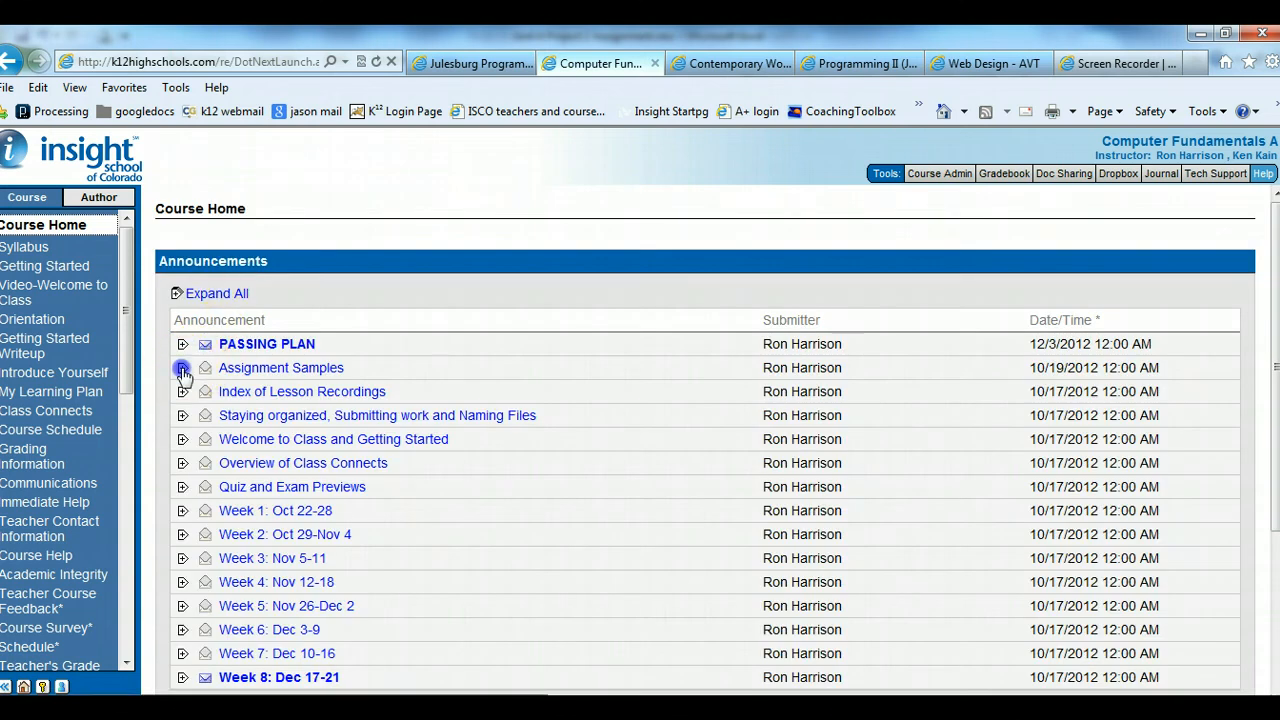
{"action": "left_click", "coordinate": [183, 370]}
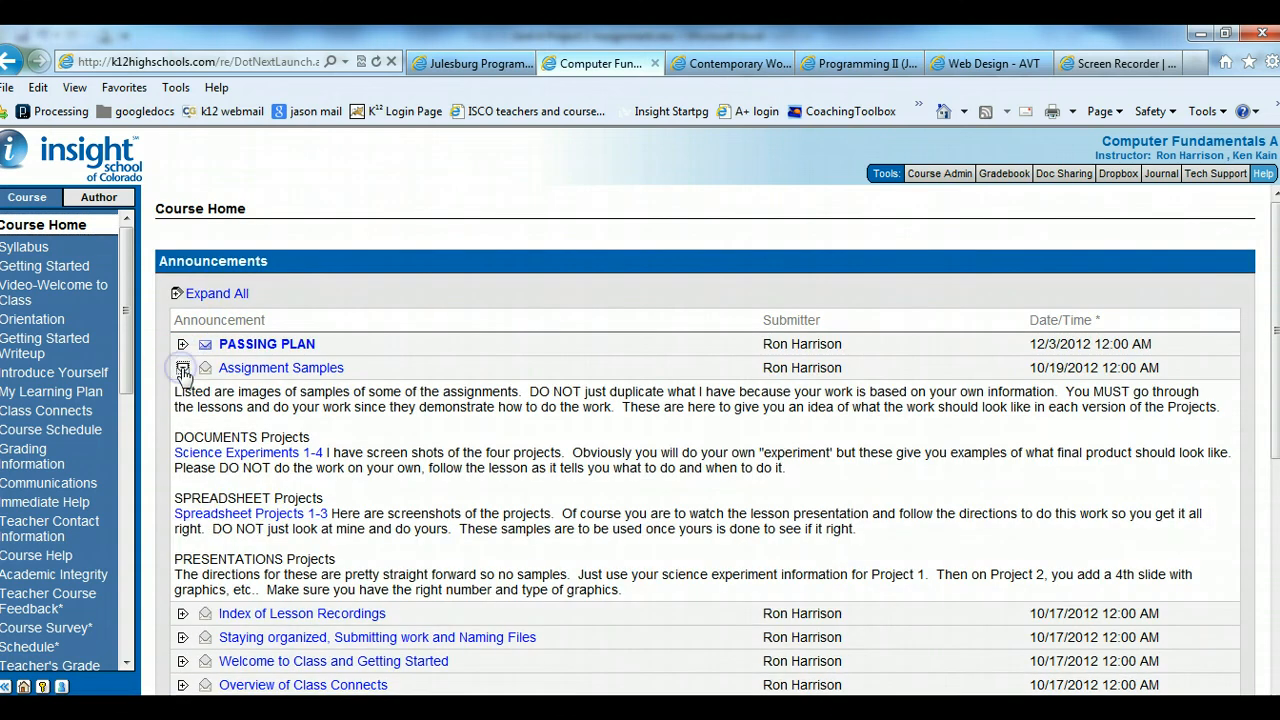
{"action": "left_click", "coordinate": [252, 514]}
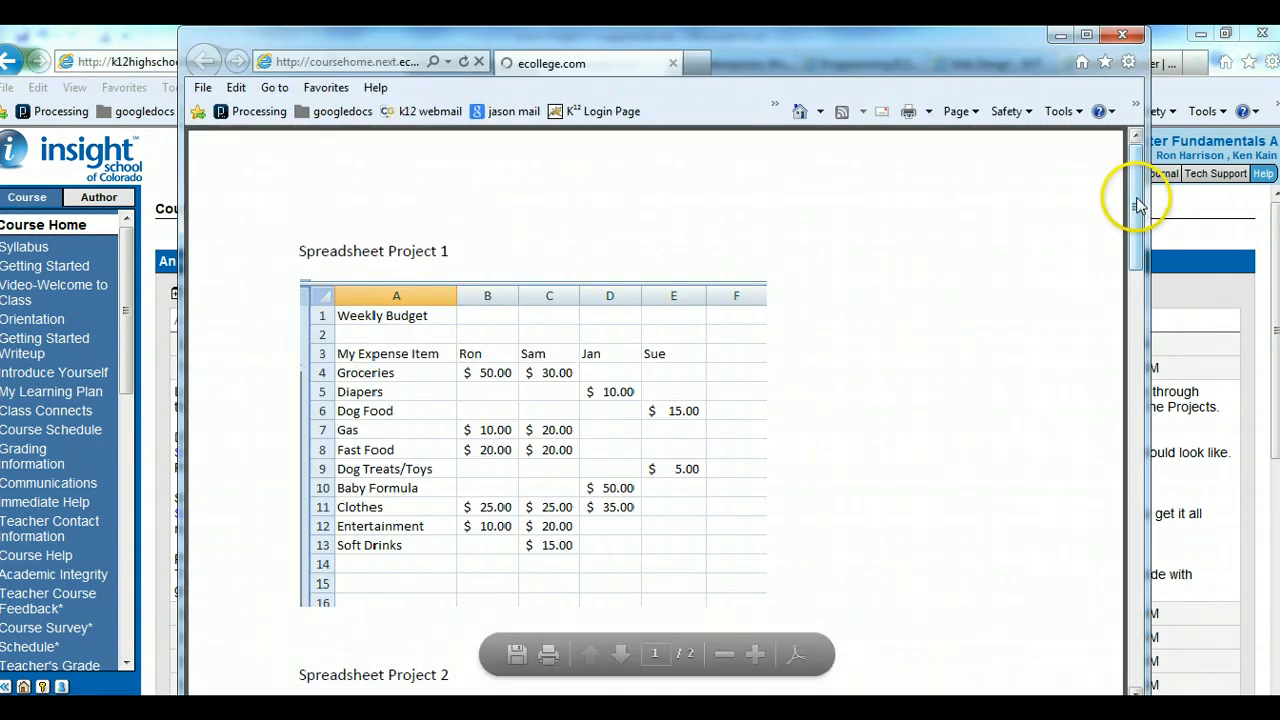
{"action": "left_click_drag", "start_coordinate": [1143, 200], "coordinate": [1184, 490]}
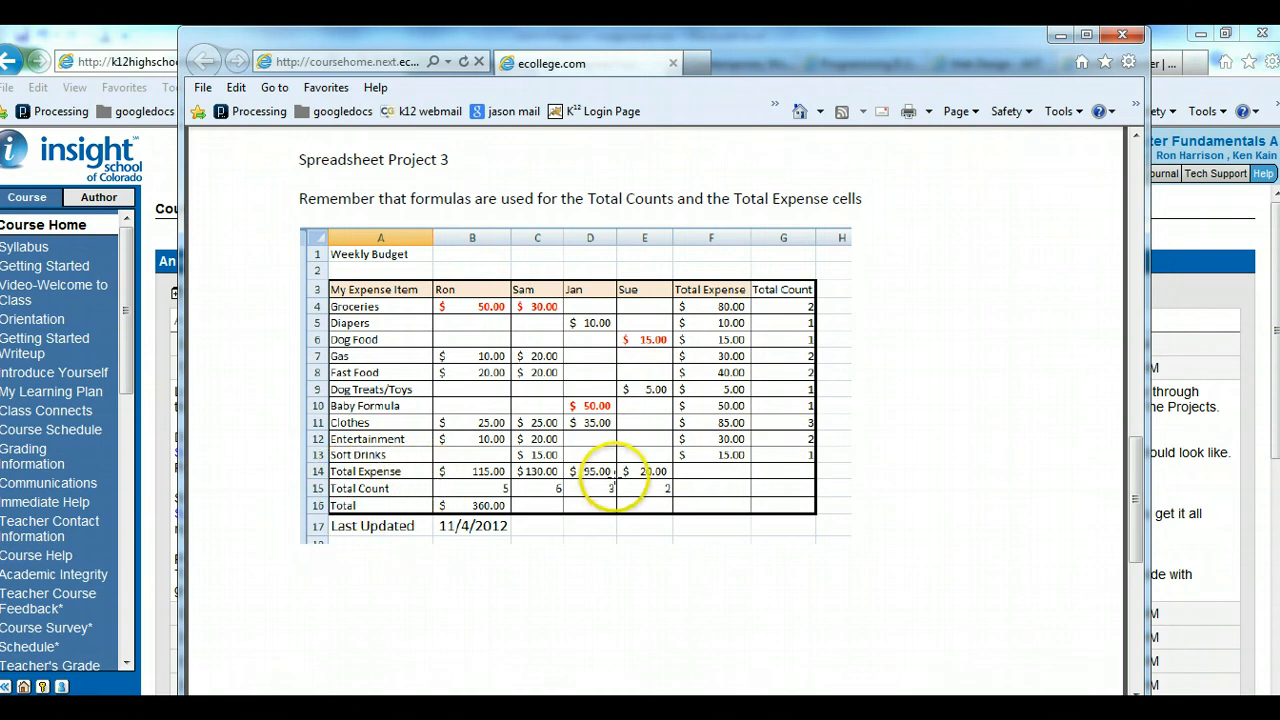
{"action": "left_click", "coordinate": [1058, 38]}
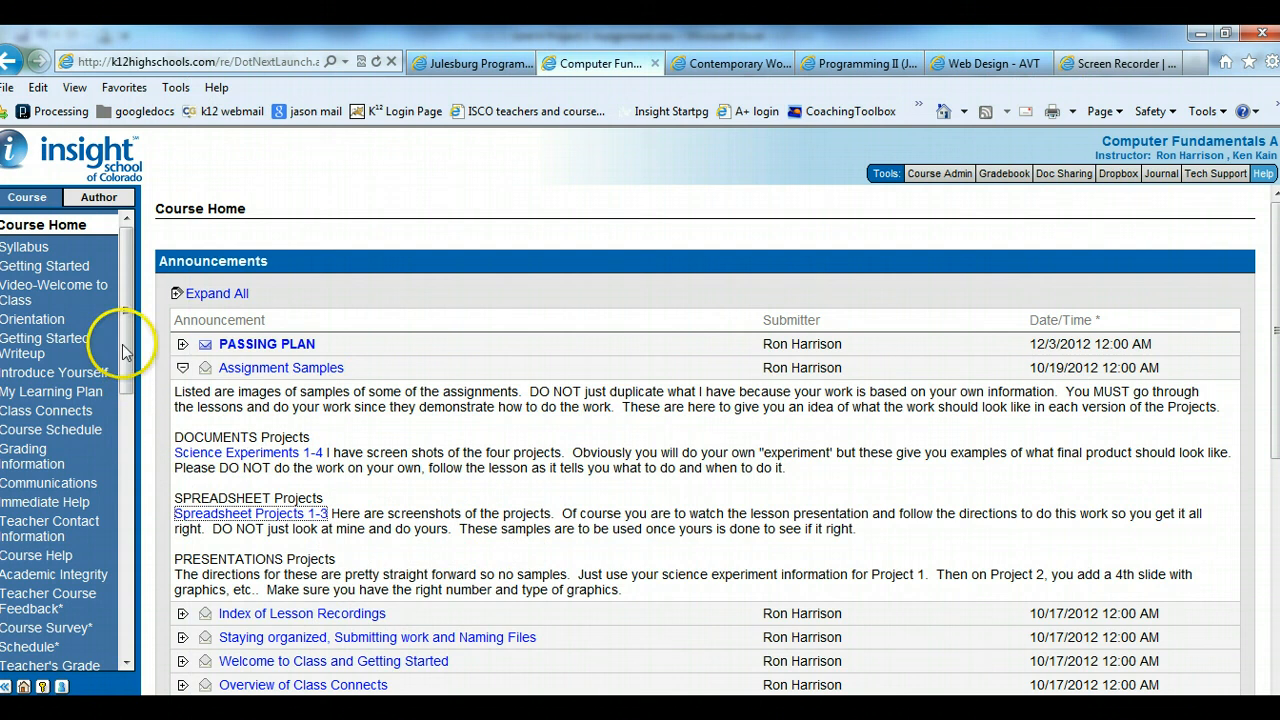
{"action": "left_click_drag", "start_coordinate": [127, 350], "coordinate": [134, 613]}
{"action": "left_click", "coordinate": [44, 580]}
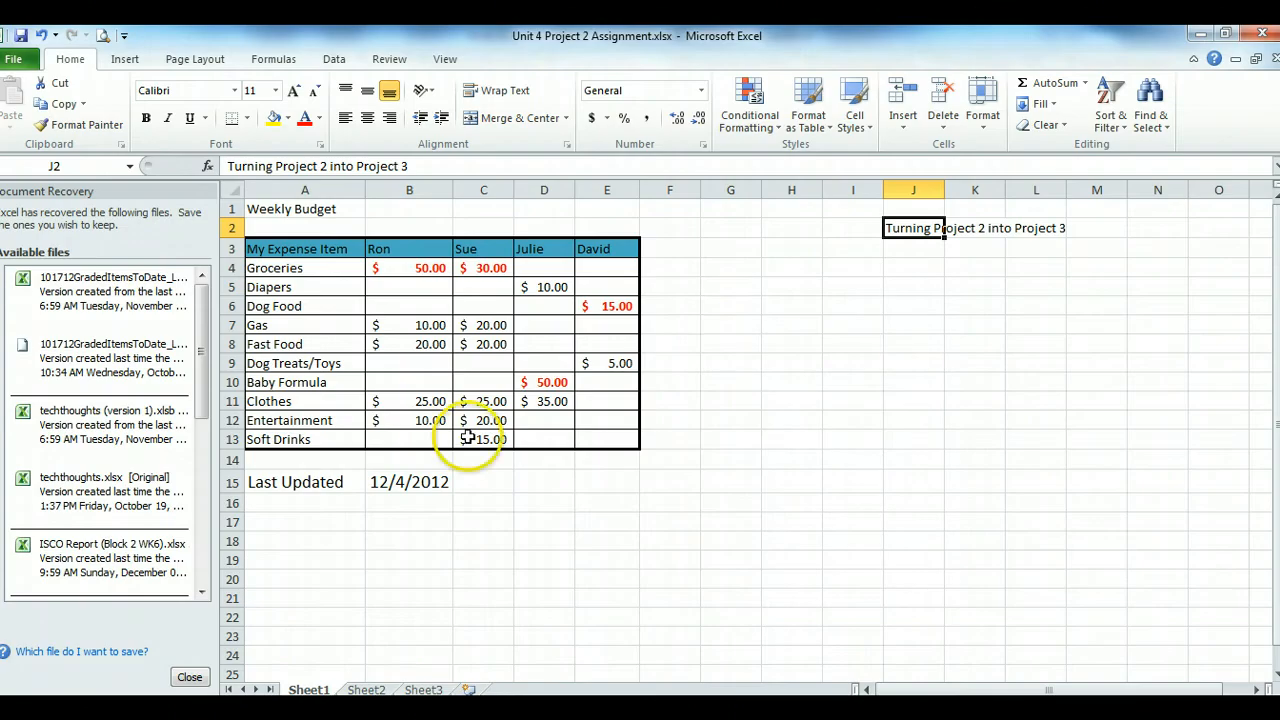
In the Excel budget, enter the headers "Sum" in G3 and "Count" in H3
{"action": "left_click", "coordinate": [730, 250]}
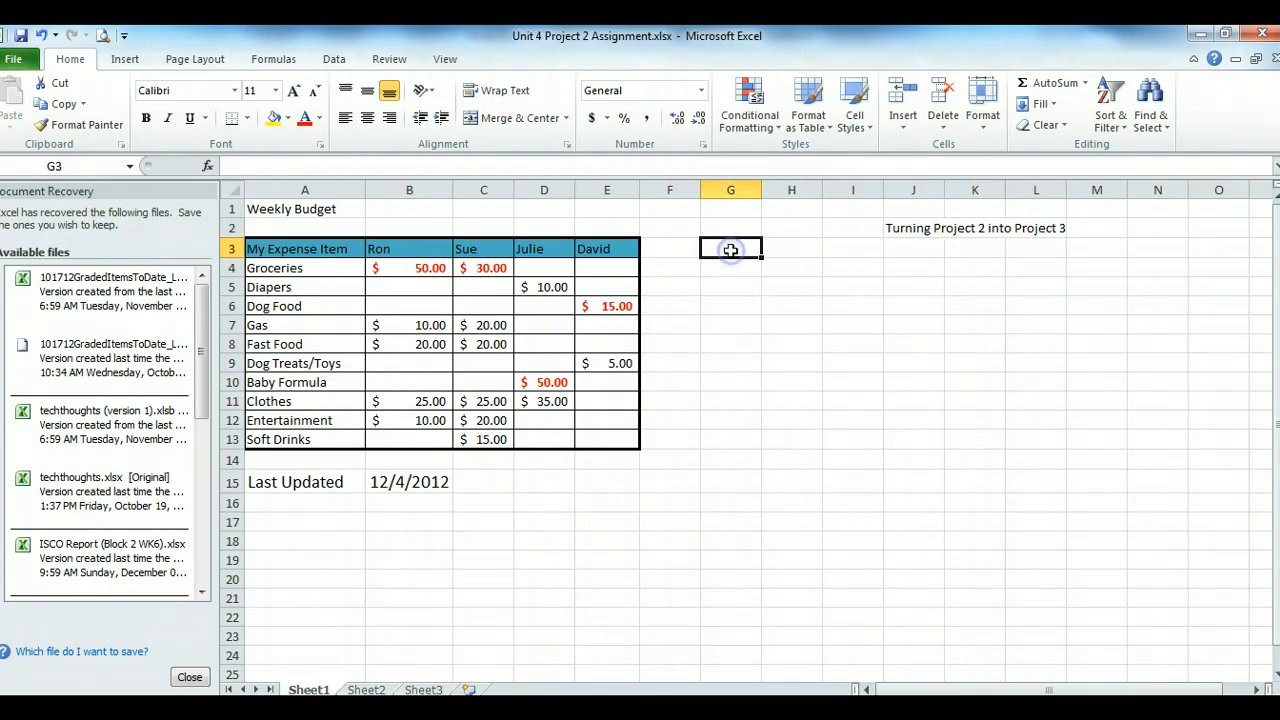
{"action": "type", "text": "Sum"}
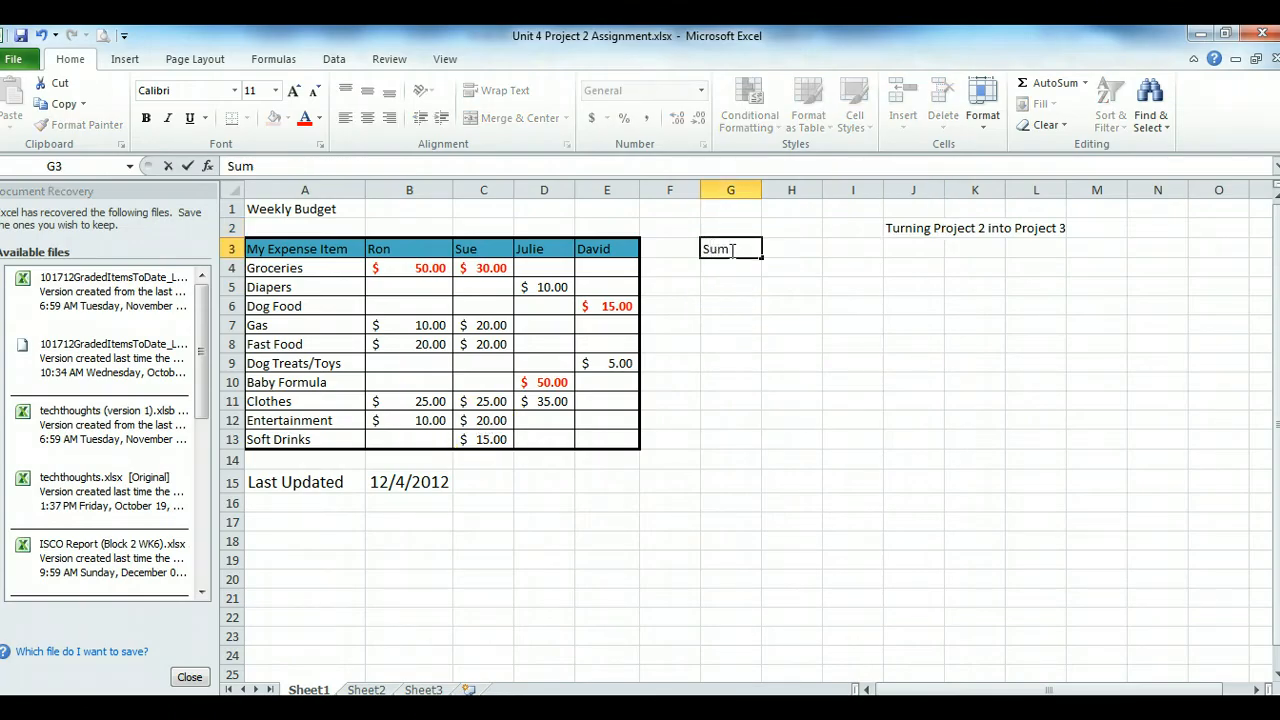
{"action": "key", "text": "Tab"}
{"action": "type", "text": "Co"}
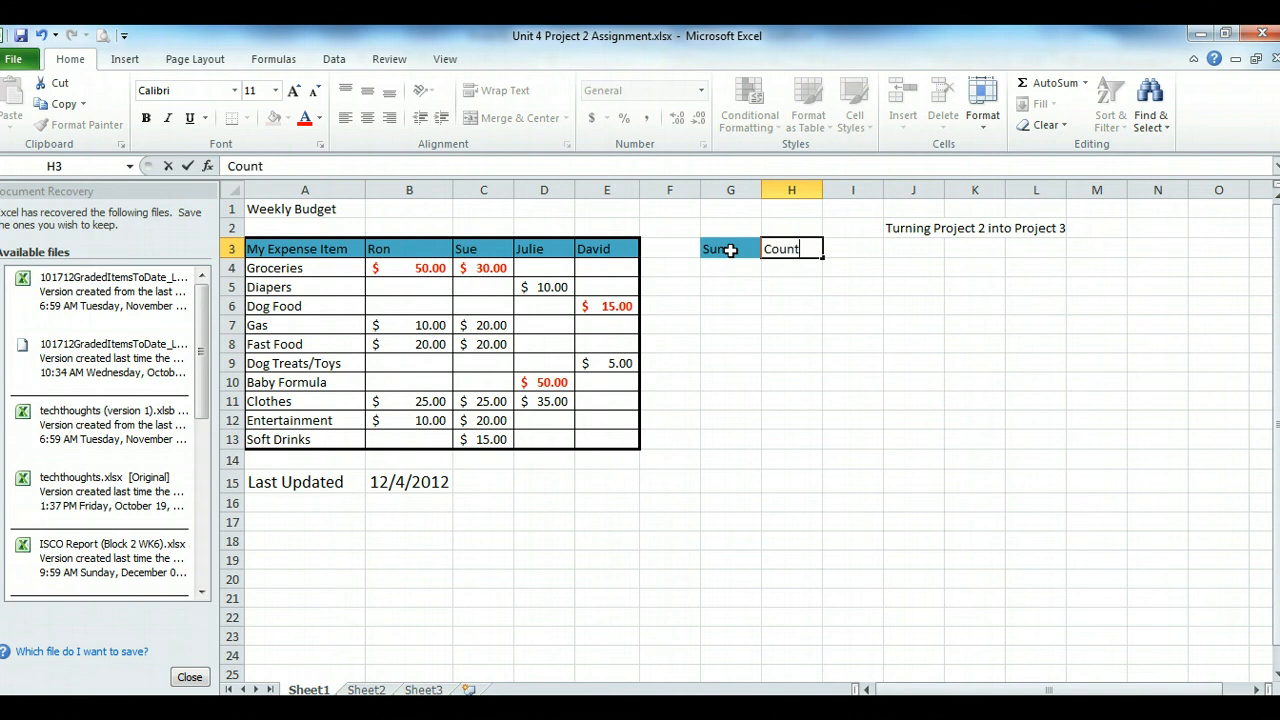
{"action": "key", "text": "Return"}
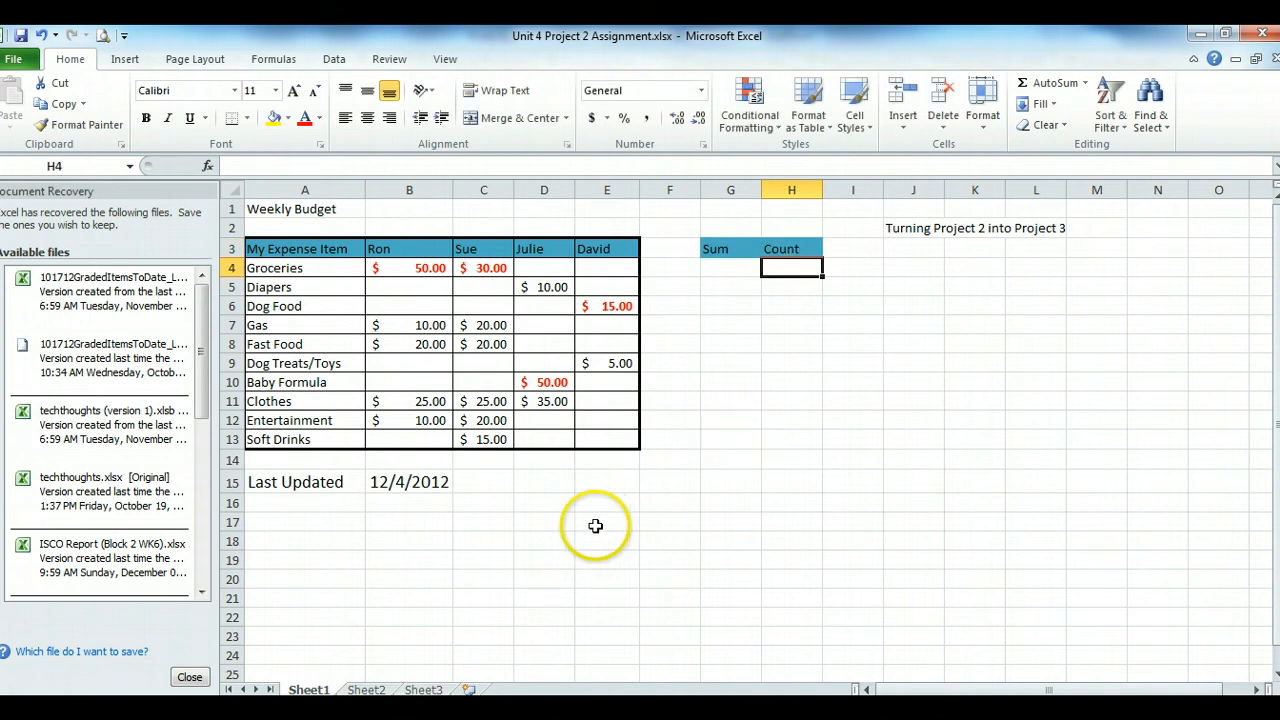
Move the Last Updated label and date to A18:B18, and enter the row labels "Sum" in A15 and "Tota" in A16
{"action": "left_click_drag", "start_coordinate": [320, 481], "coordinate": [329, 541]}
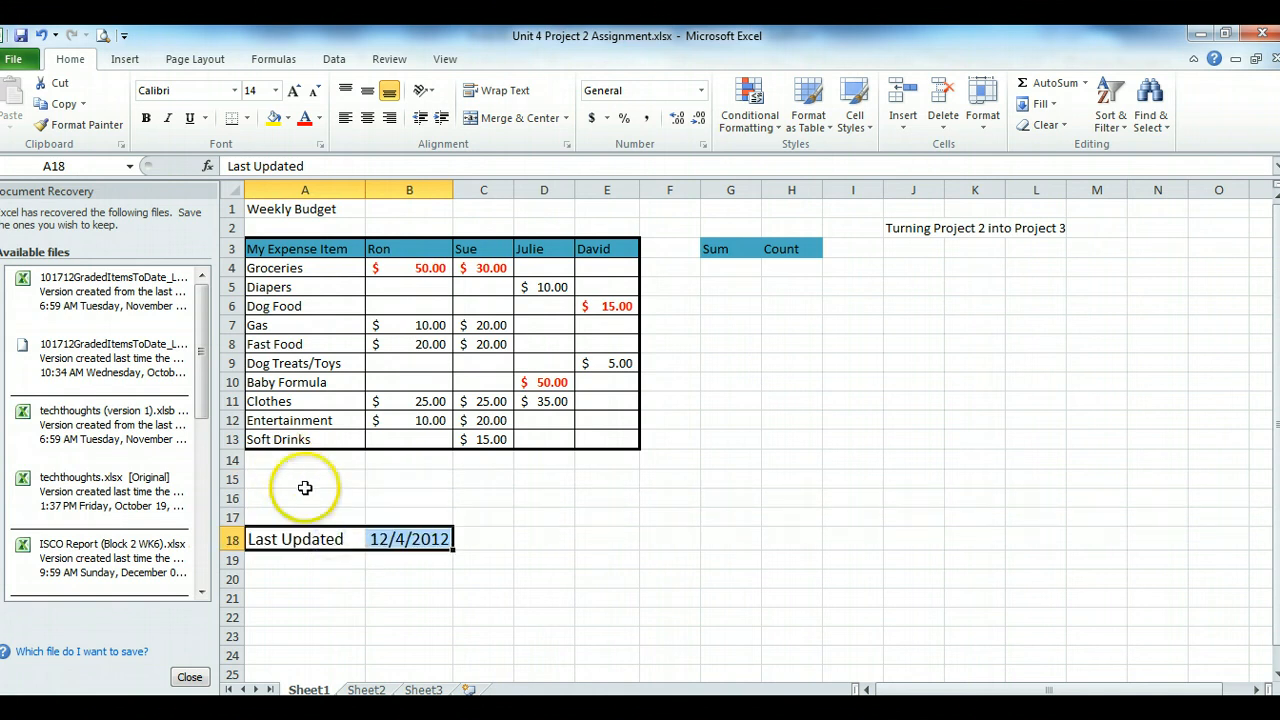
{"action": "left_click", "coordinate": [384, 476]}
{"action": "type", "text": "S"}
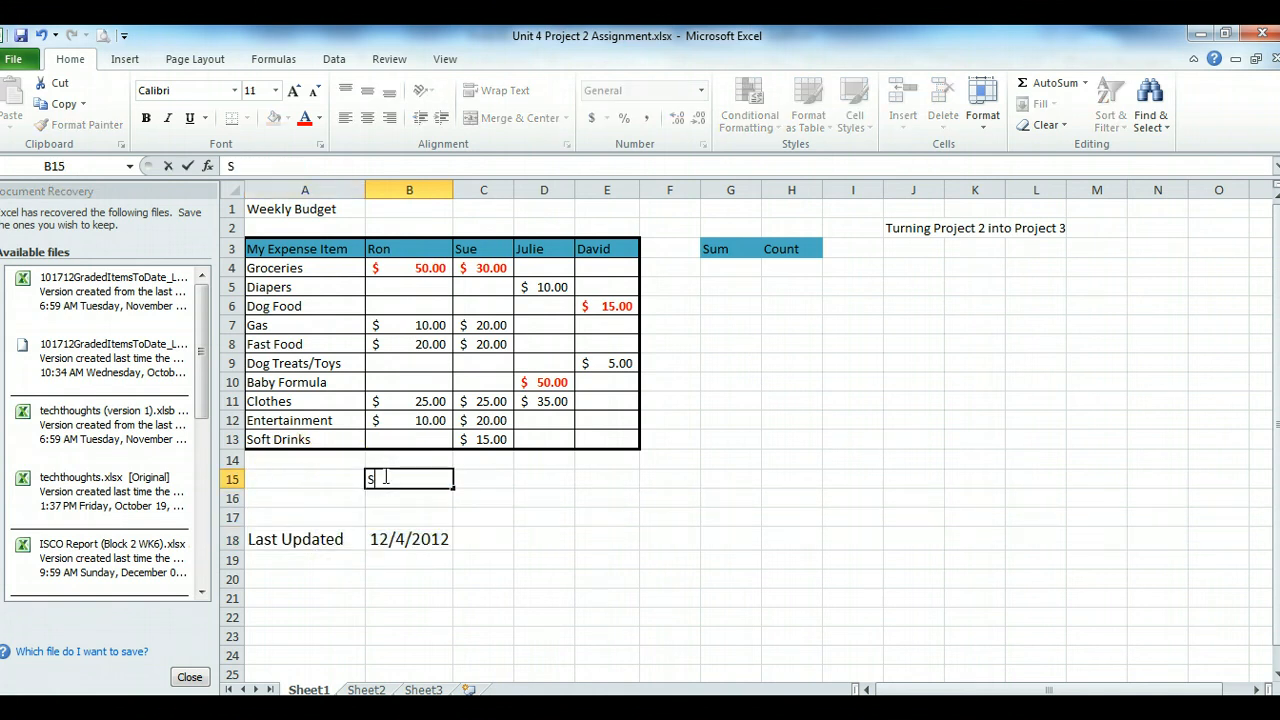
{"action": "key", "text": "Left"}
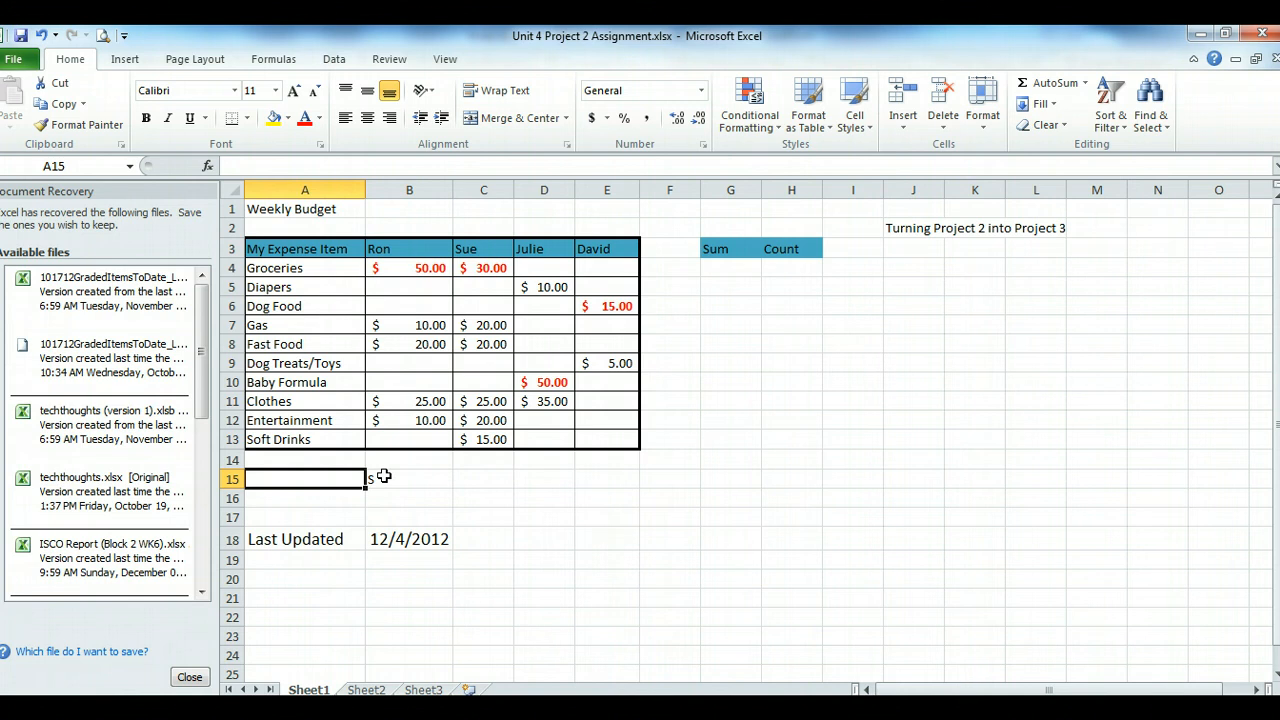
{"action": "type", "text": "Sum"}
{"action": "key", "text": "Return"}
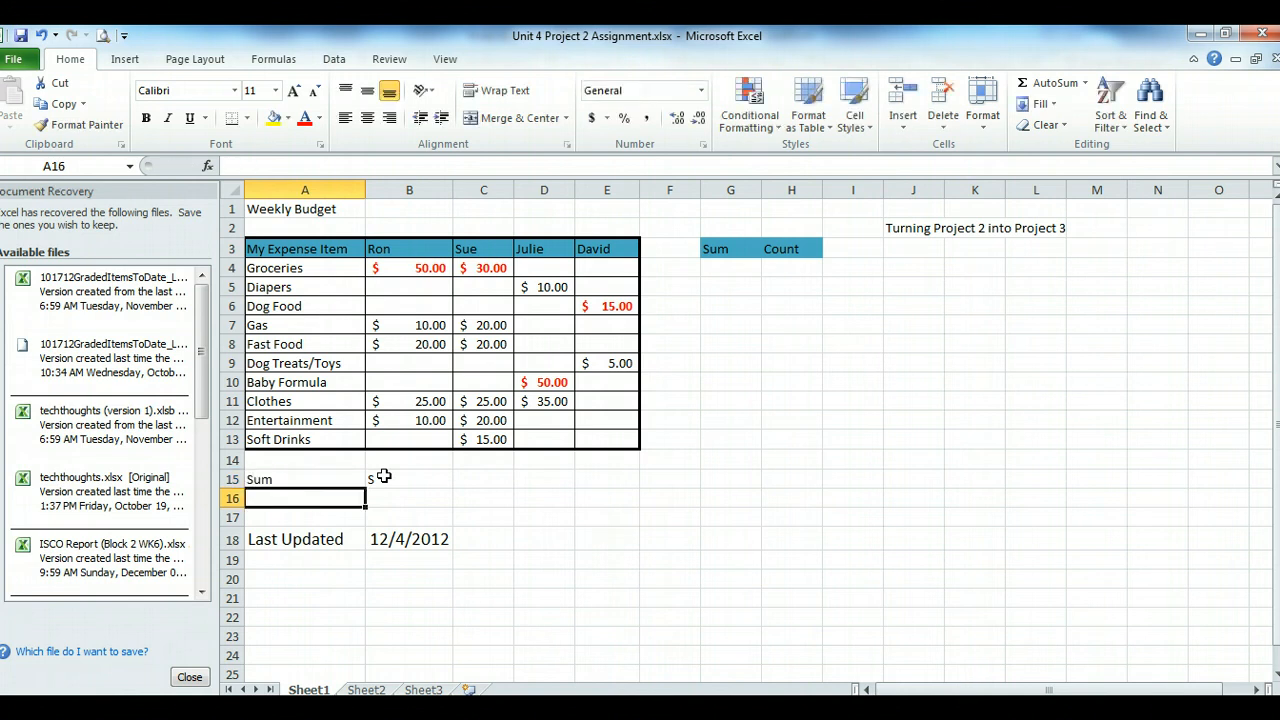
{"action": "type", "text": "C"}
{"action": "key", "text": "BackSpace"}
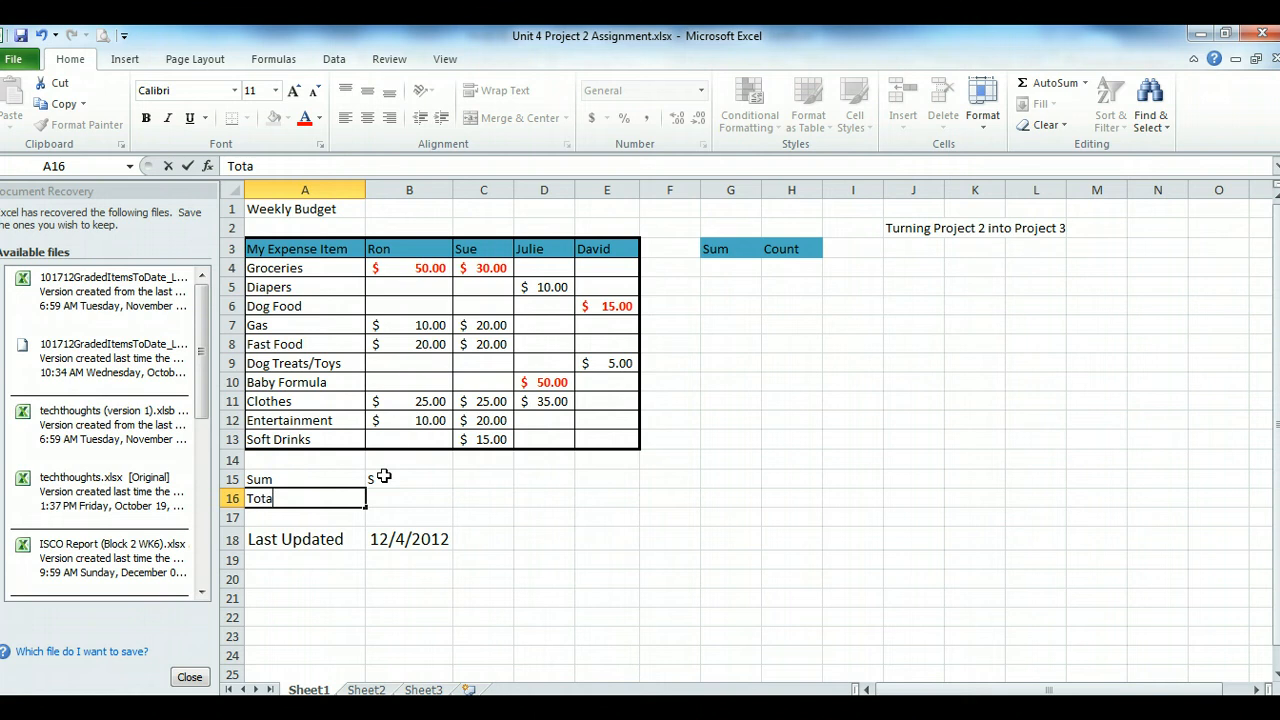
{"action": "key", "text": "Return"}
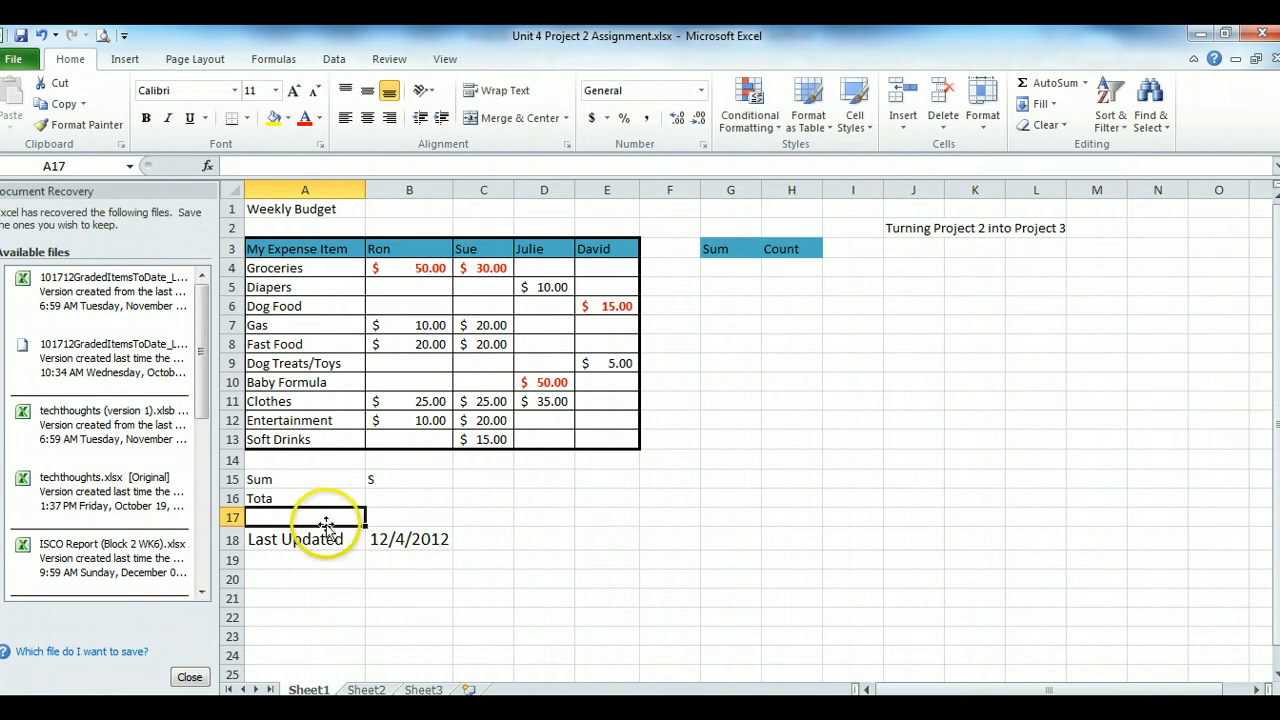
Move the Last Updated label and date down to A20:B20 and clear the stray "S" from B15
{"action": "left_click_drag", "start_coordinate": [335, 539], "coordinate": [308, 577]}
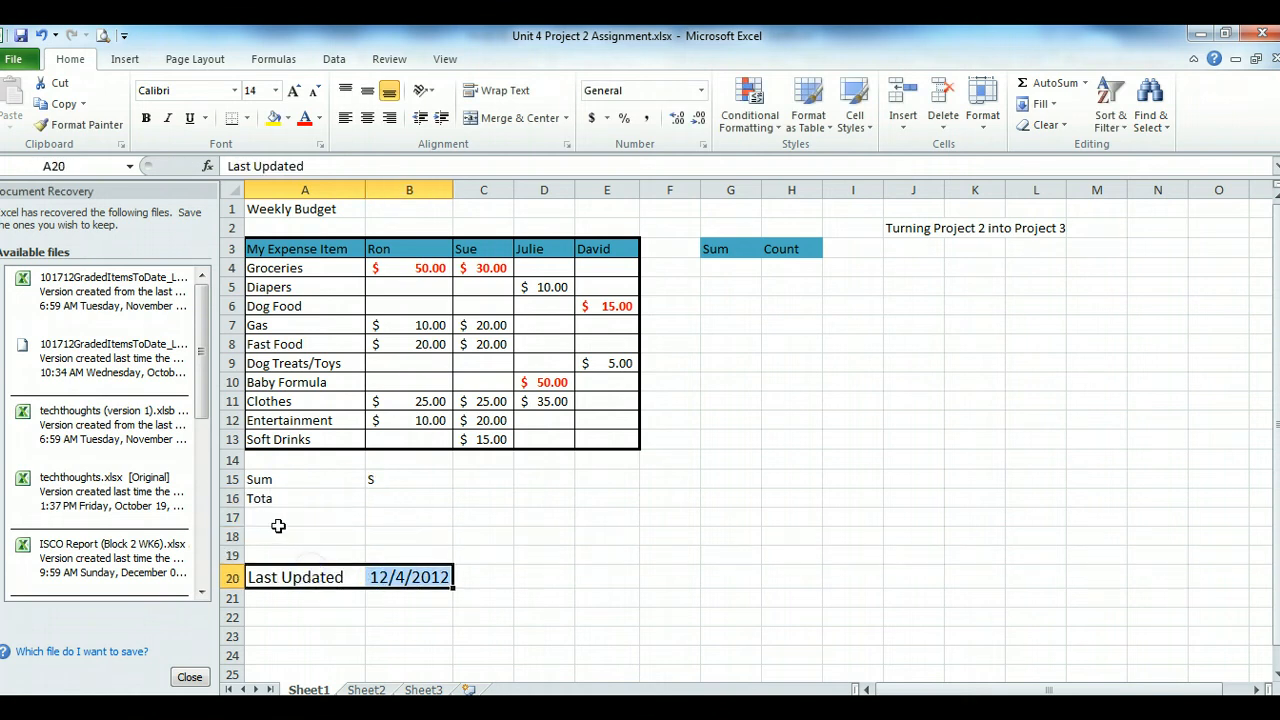
{"action": "left_click", "coordinate": [403, 479]}
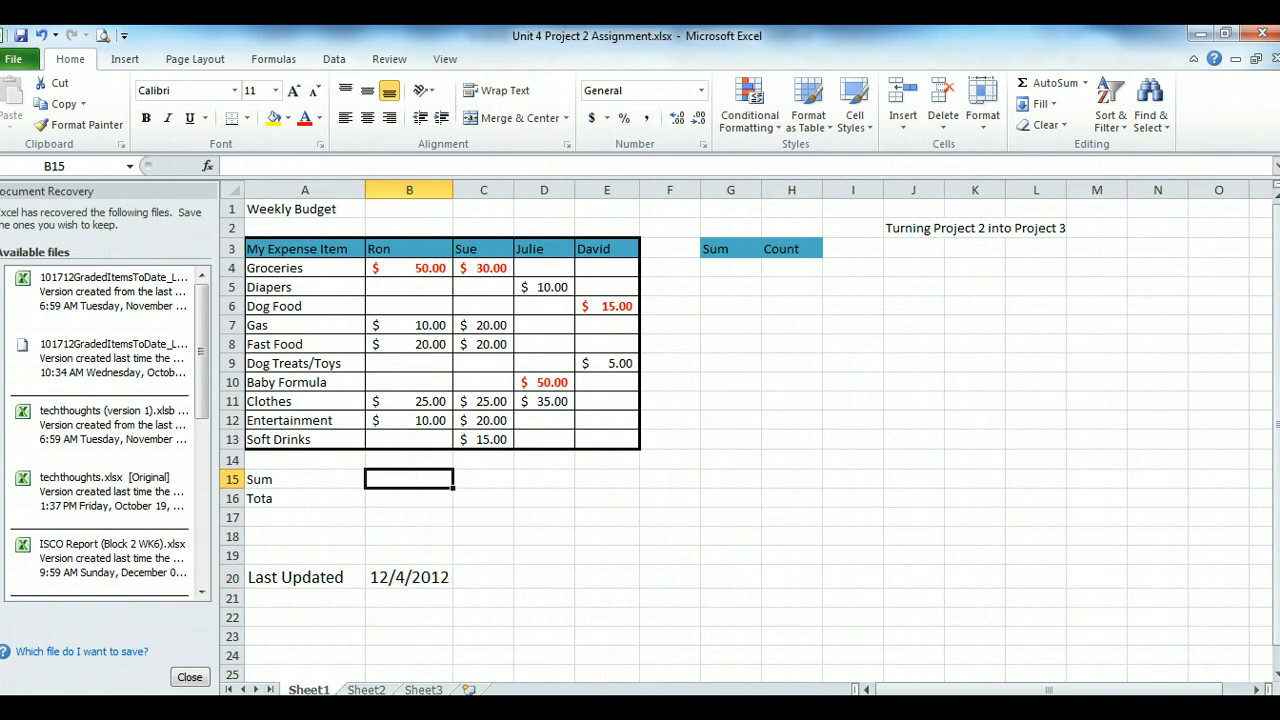
Switch to the Computer Fundamentals A page, check the Project 3 layout picture for the header positions, and return to the Excel budget
{"action": "left_click", "coordinate": [307, 712]}
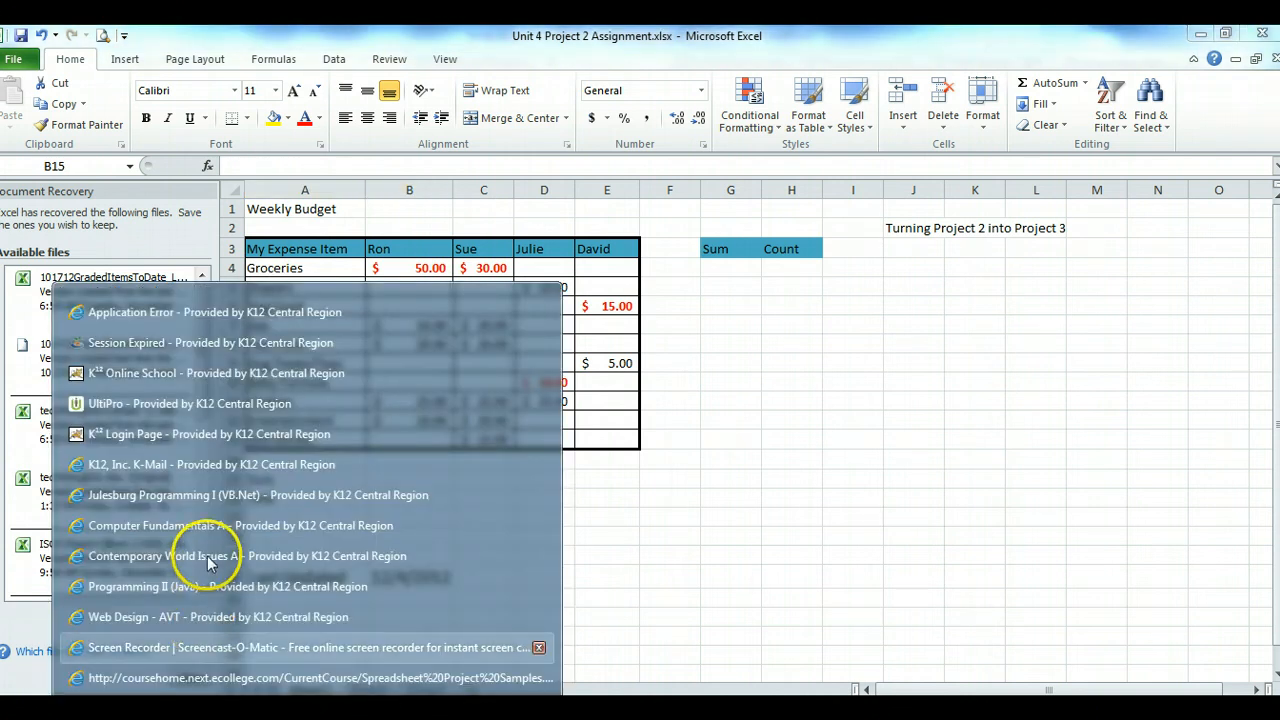
{"action": "left_click", "coordinate": [185, 525]}
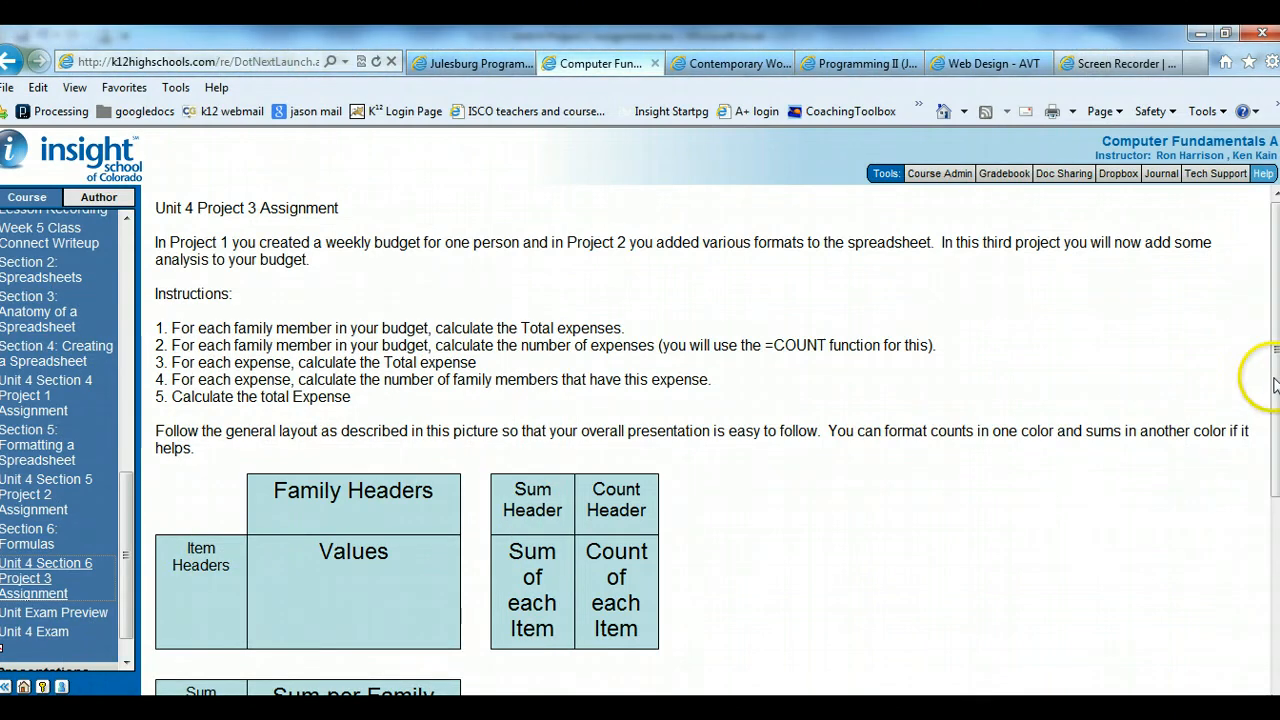
{"action": "left_click_drag", "start_coordinate": [1272, 378], "coordinate": [1272, 510]}
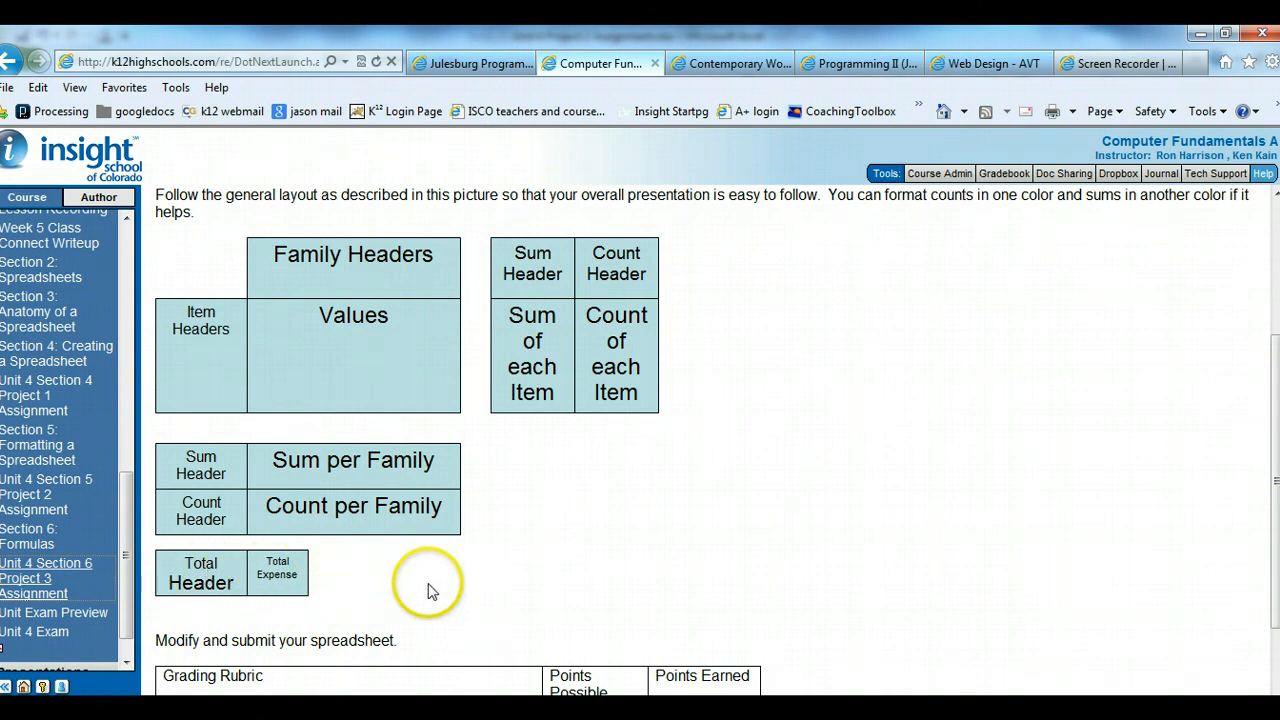
{"action": "left_click", "coordinate": [350, 708]}
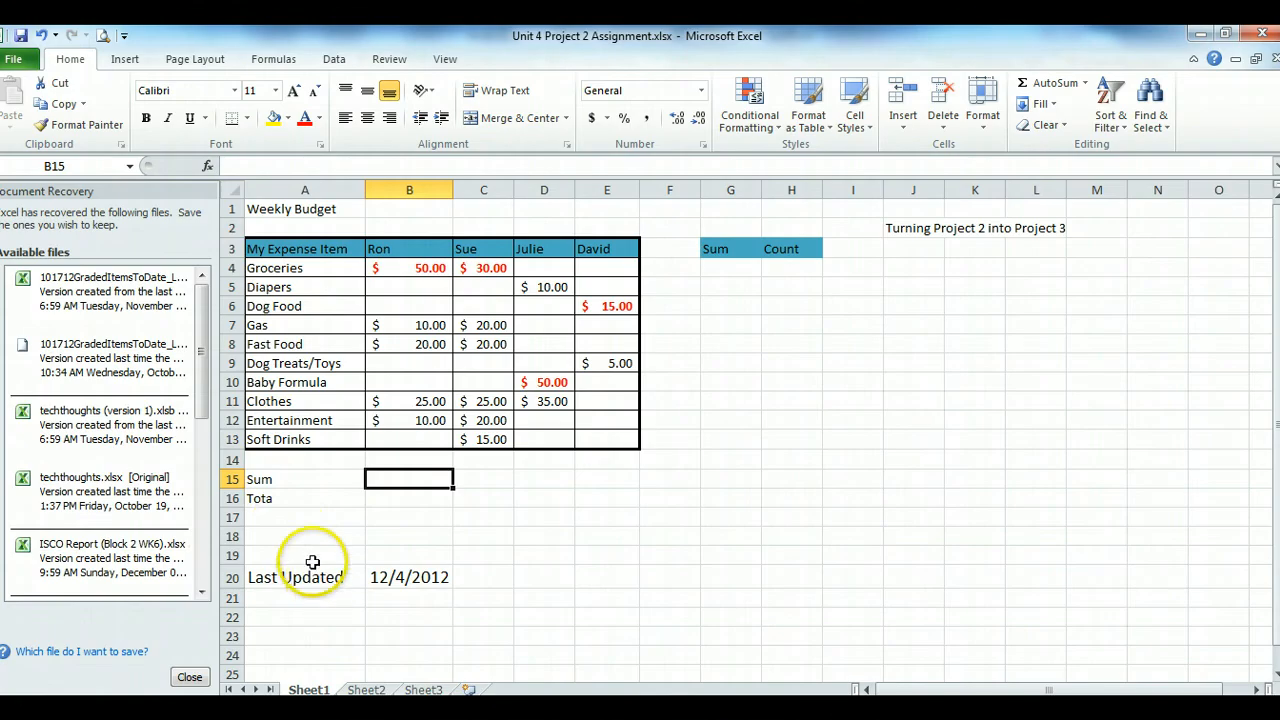
Correct the label in A16 to "Total" and enter the label "TOTAL" in A18
{"action": "left_click", "coordinate": [283, 500]}
{"action": "type", "text": "T"}
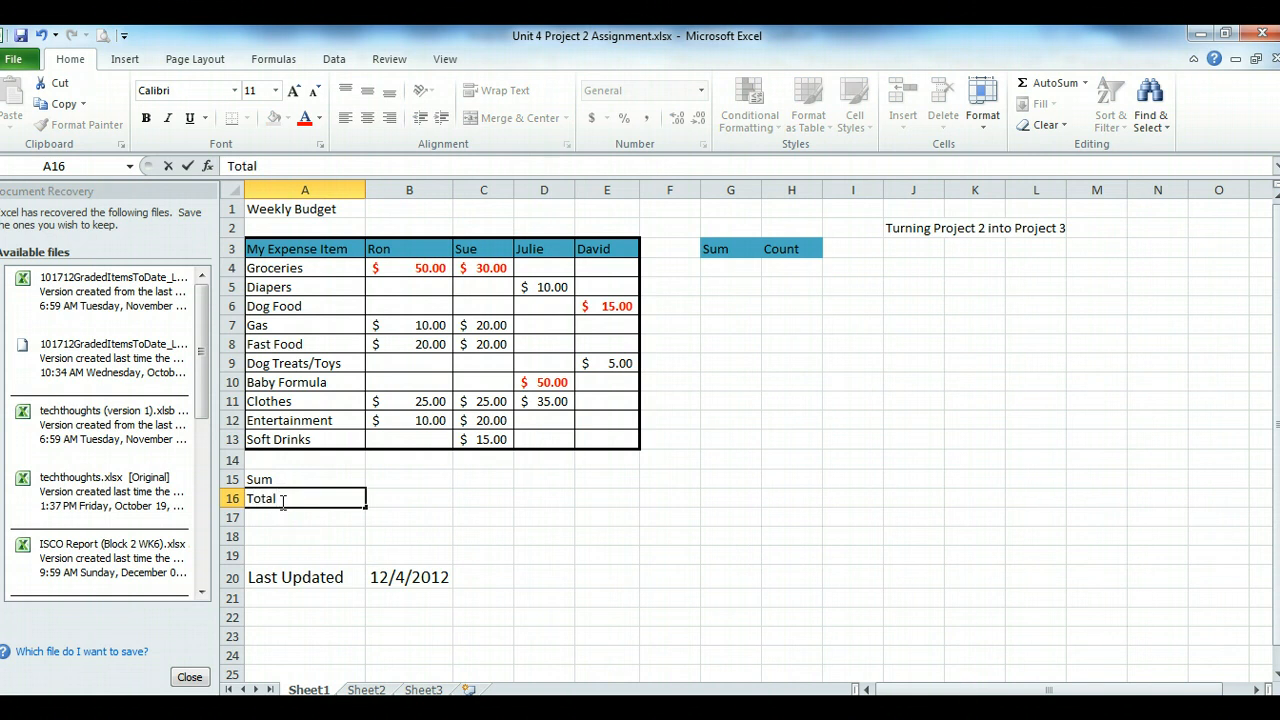
{"action": "key", "text": "Return"}
{"action": "key", "text": "Return"}
{"action": "type", "text": "TOTAL"}
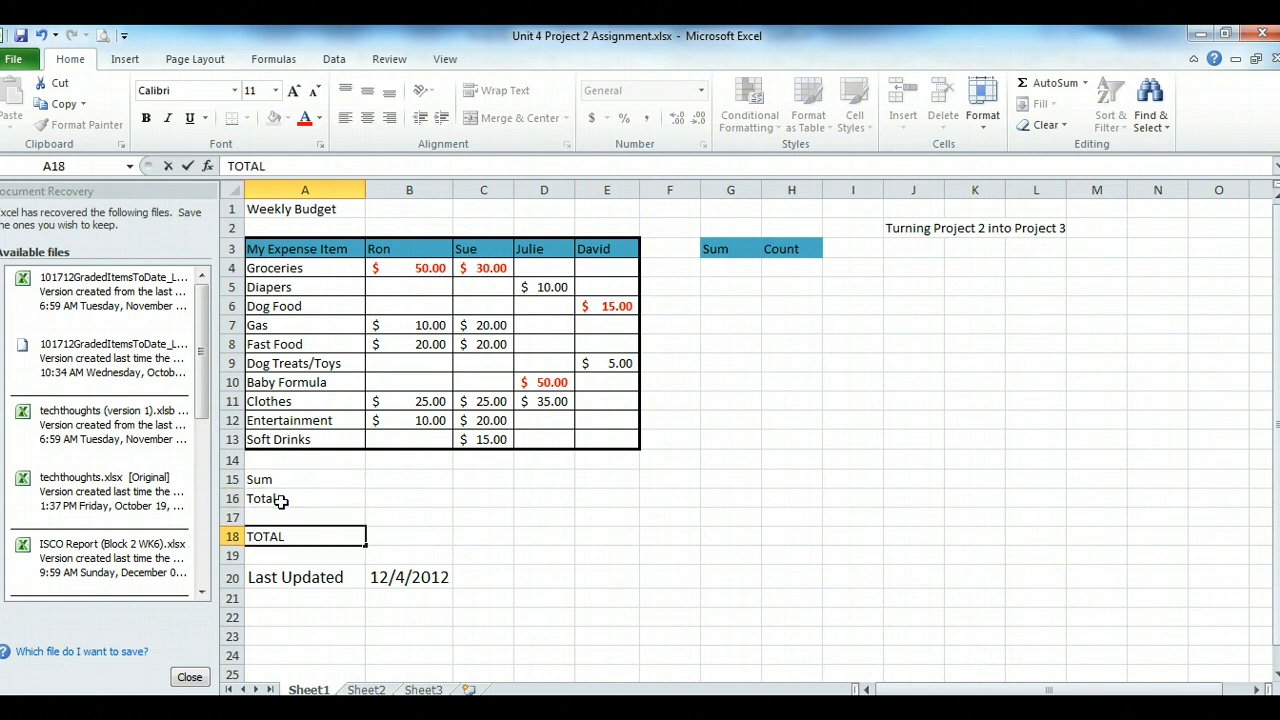
{"action": "key", "text": "Tab"}
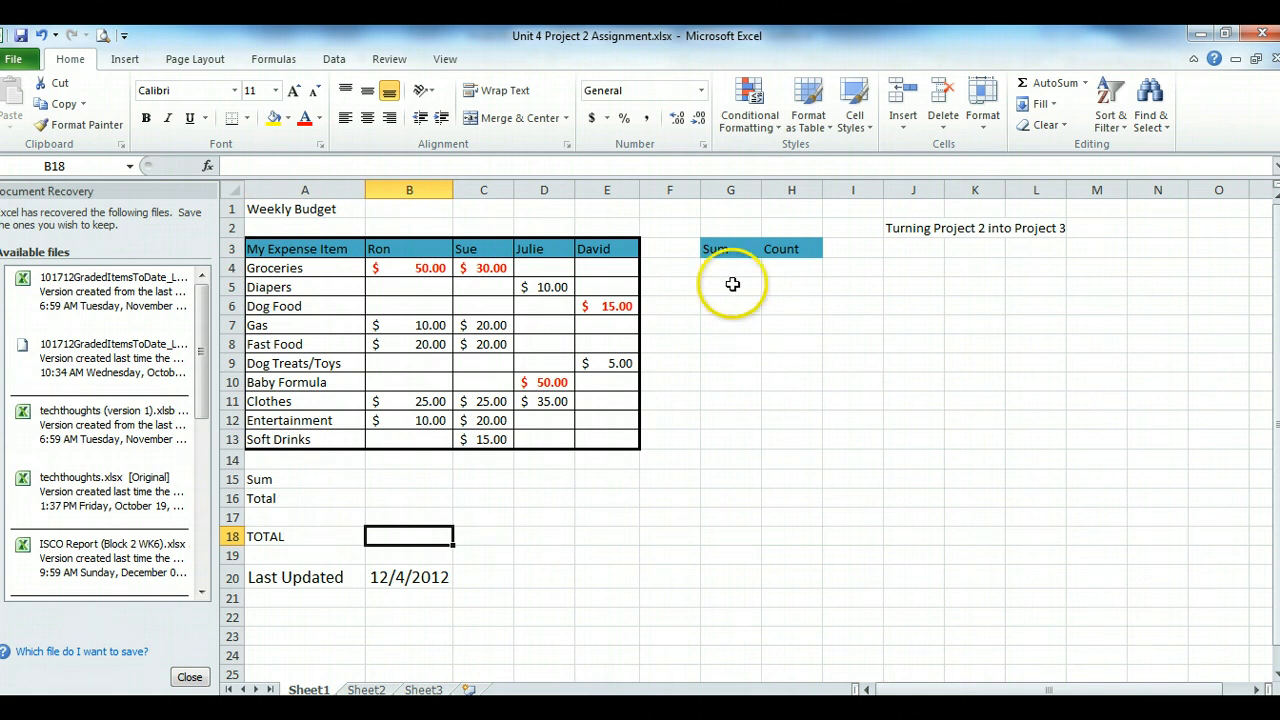
Remove the background fill from the Sum and Count headers in G3:H3 by setting it to No Color
{"action": "left_click_drag", "start_coordinate": [727, 247], "coordinate": [777, 248]}
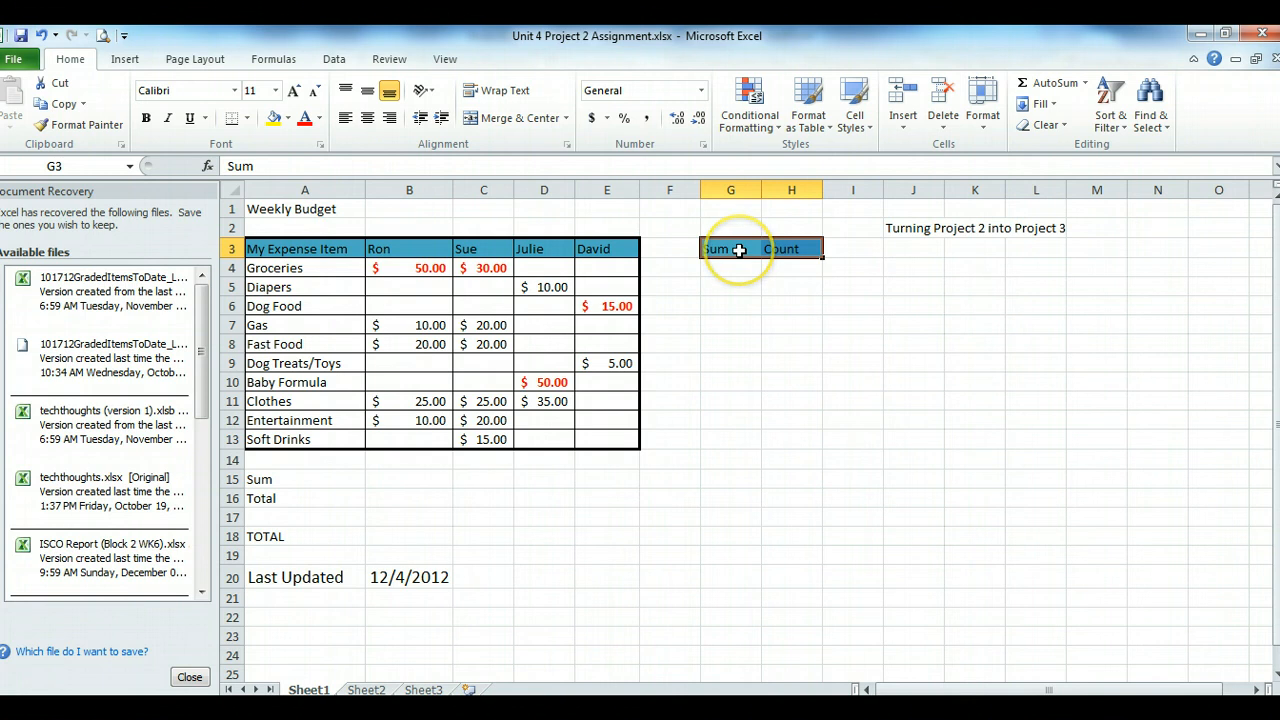
{"action": "right_click", "coordinate": [739, 250]}
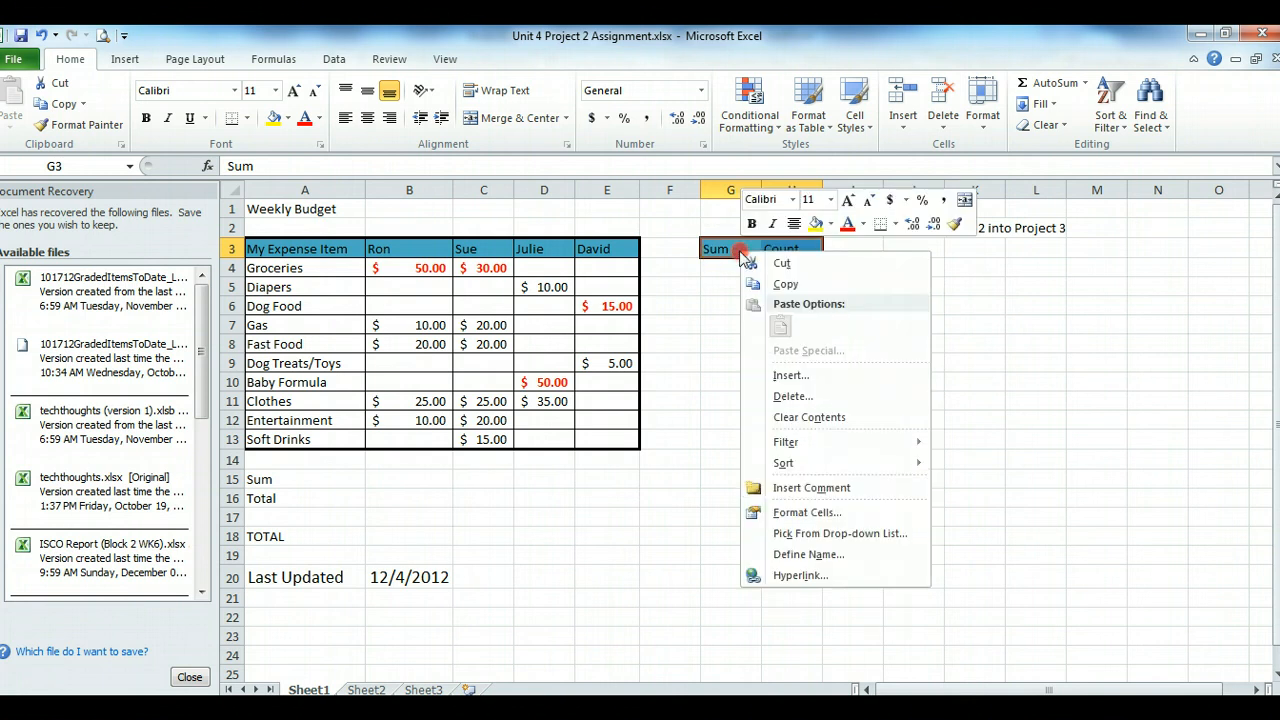
{"action": "left_click", "coordinate": [831, 515]}
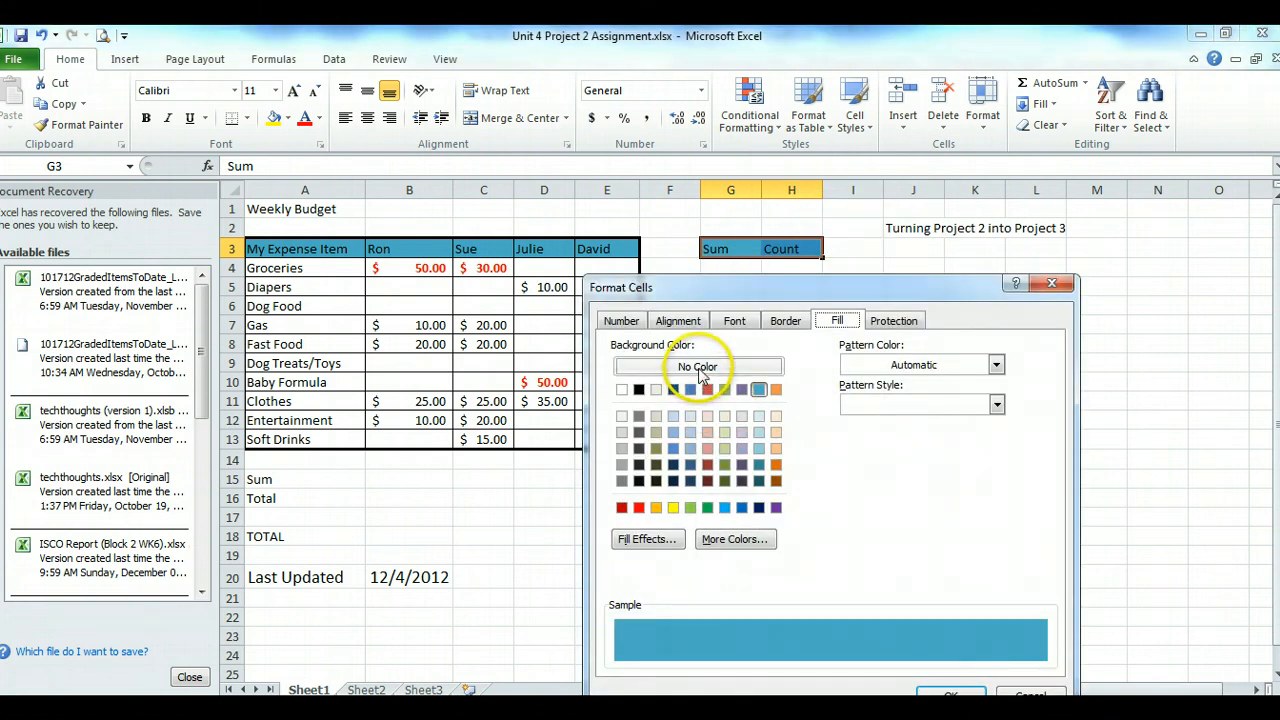
{"action": "left_click", "coordinate": [699, 368]}
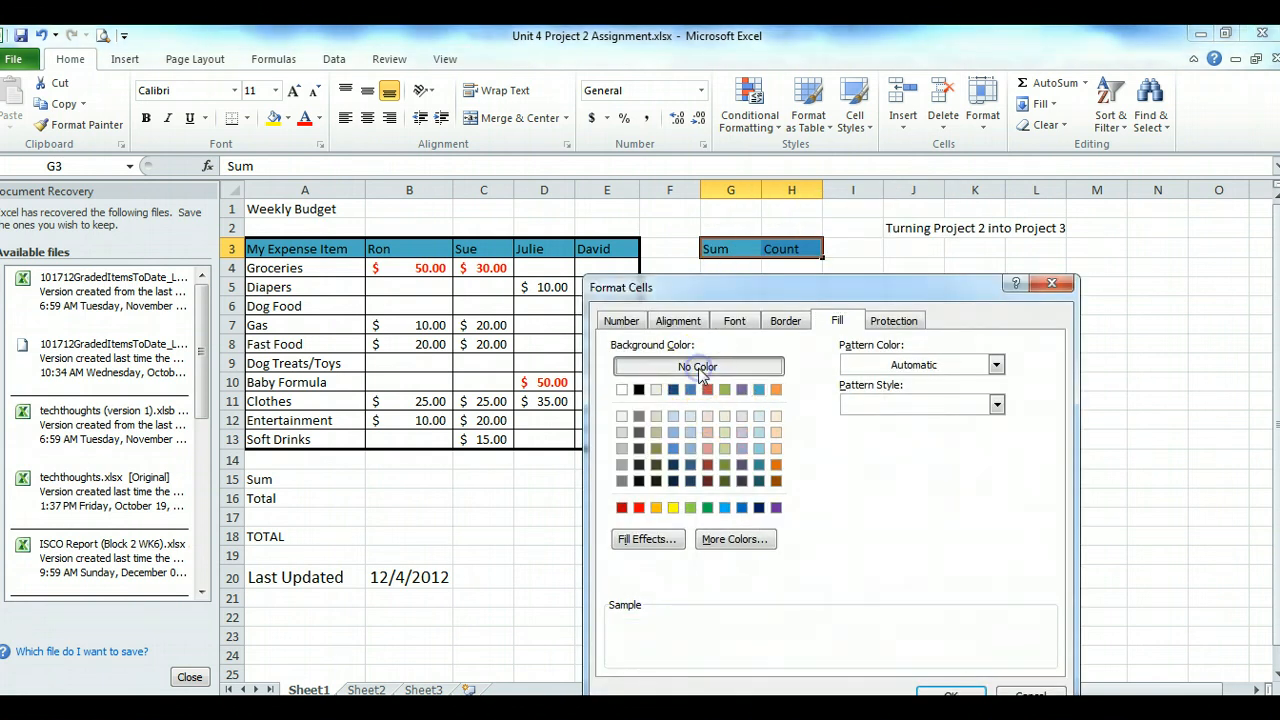
{"action": "left_click", "coordinate": [942, 697]}
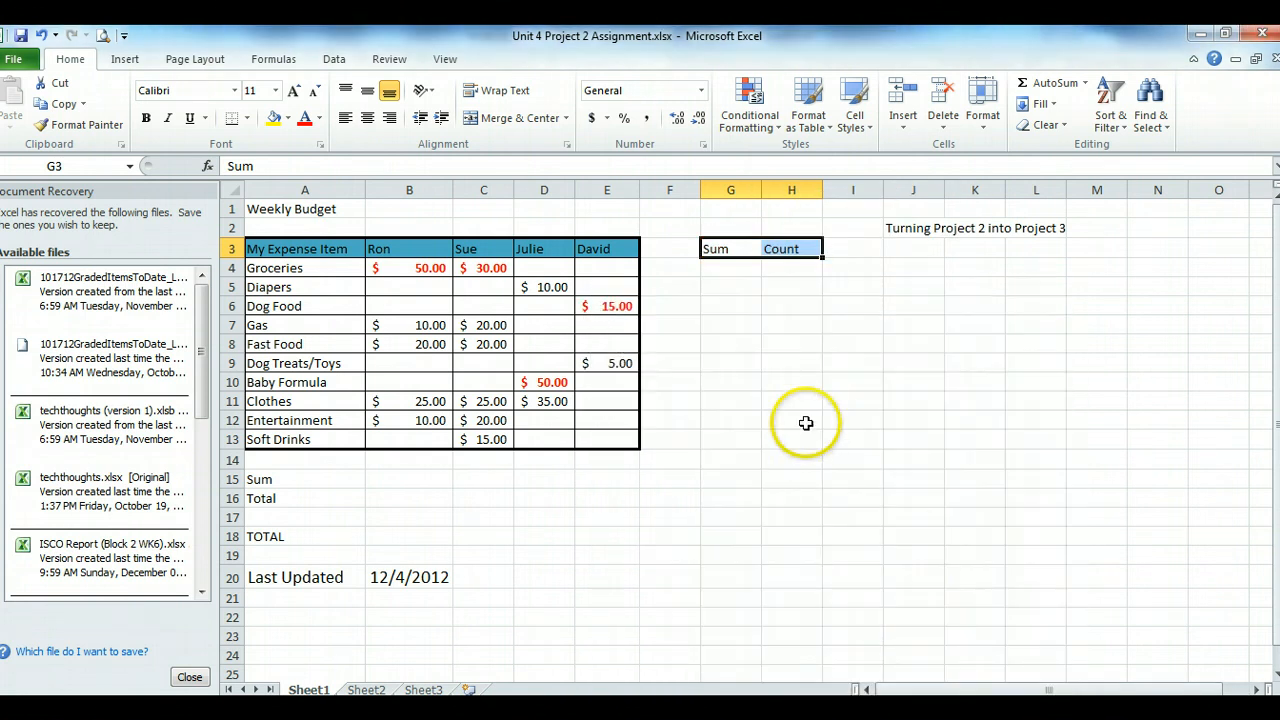
Add an AutoSum formula in G4 that totals the Groceries row over B4:E4
{"action": "left_click", "coordinate": [722, 271]}
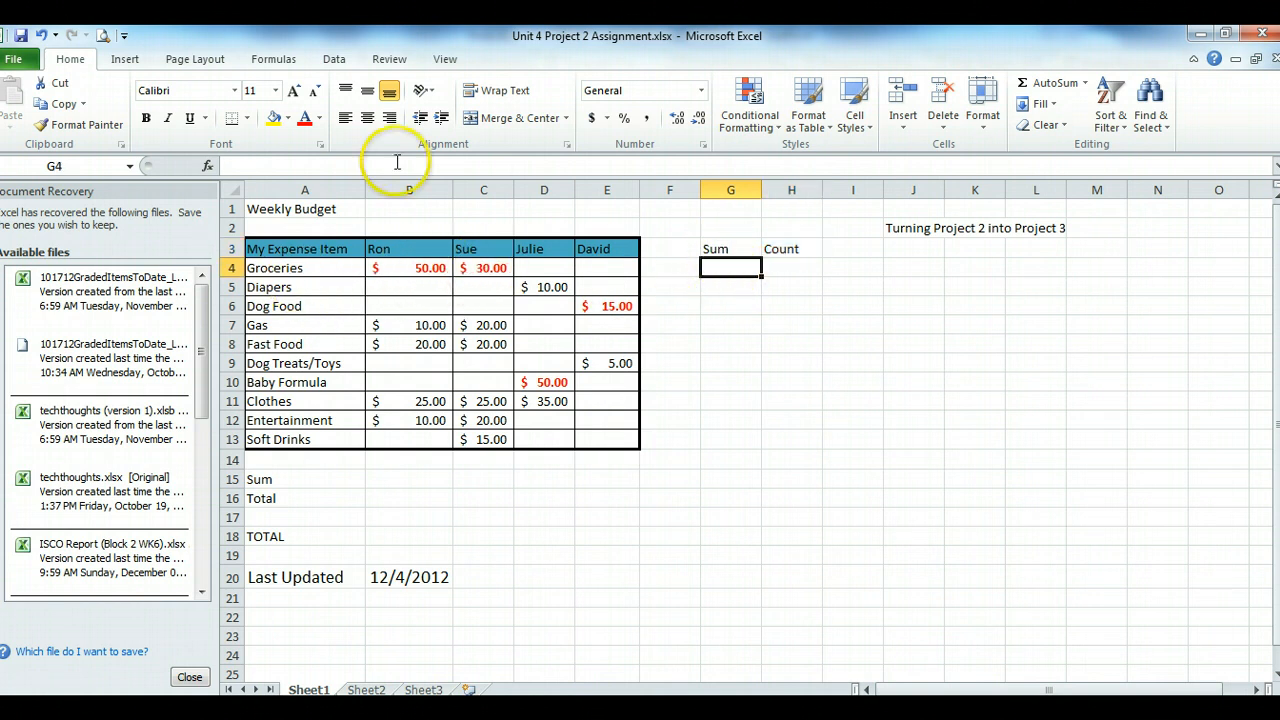
{"action": "left_click", "coordinate": [127, 60]}
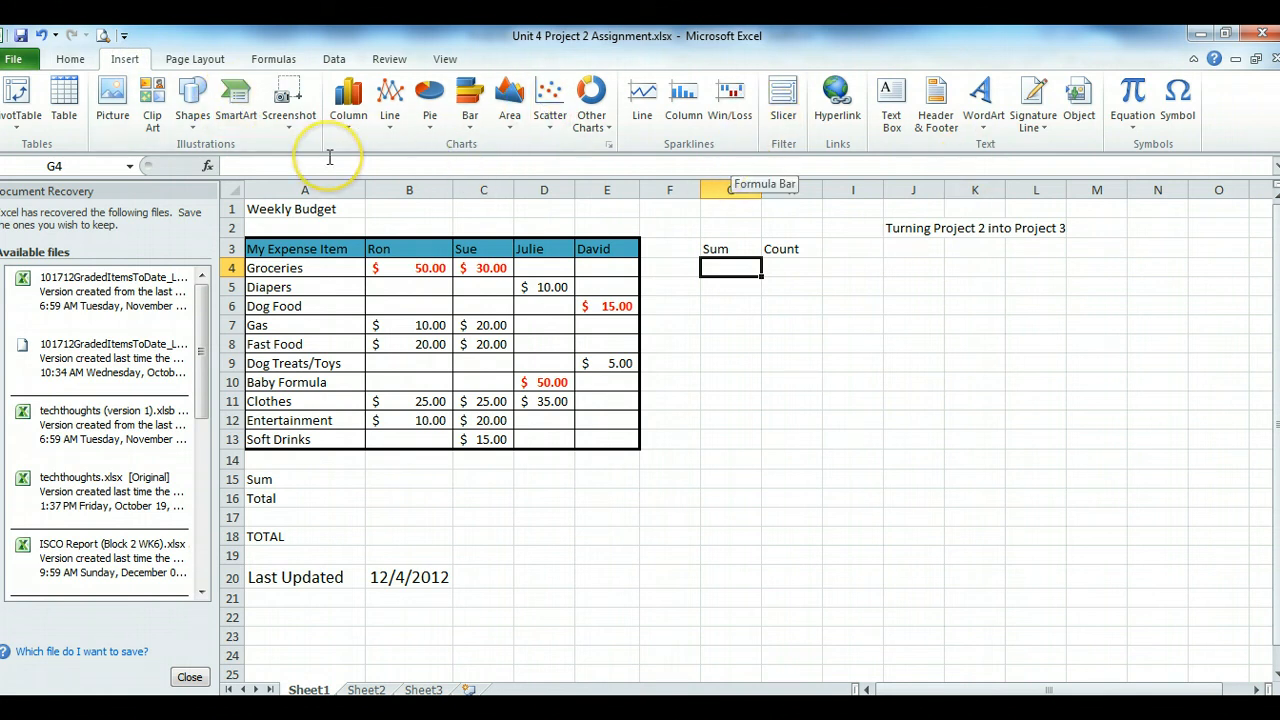
{"action": "left_click", "coordinate": [273, 62]}
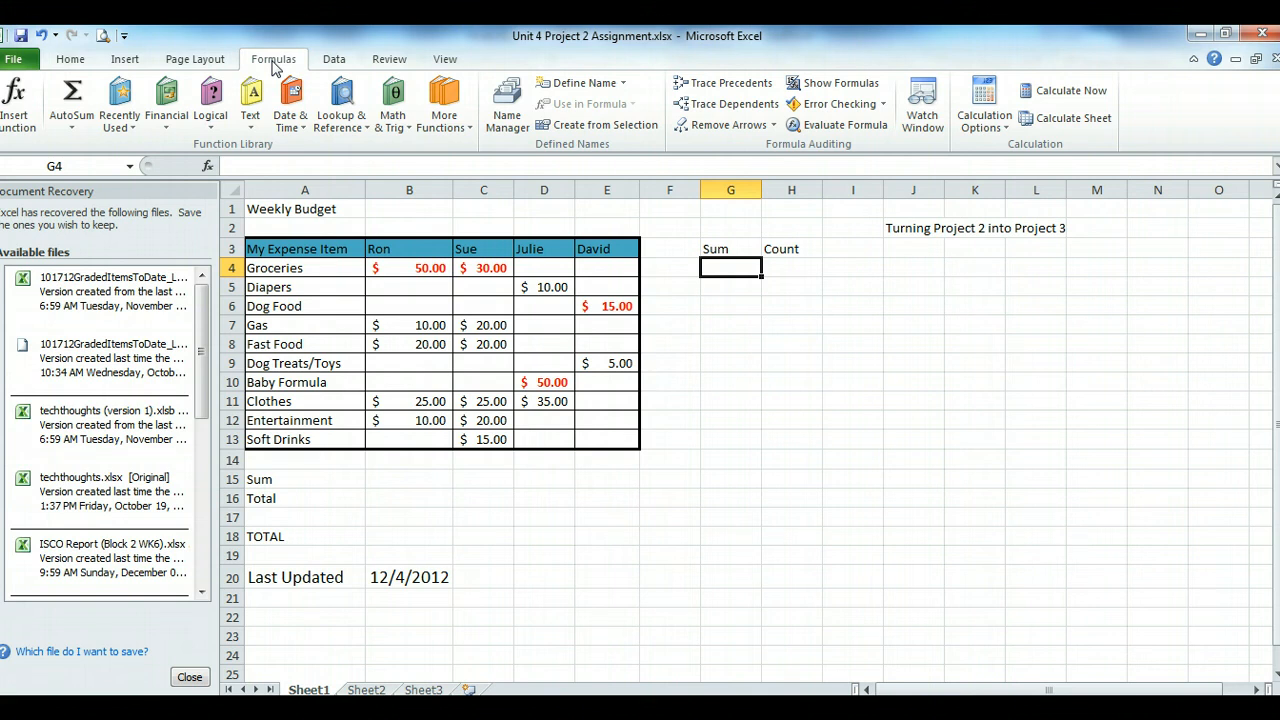
{"action": "left_click", "coordinate": [75, 103]}
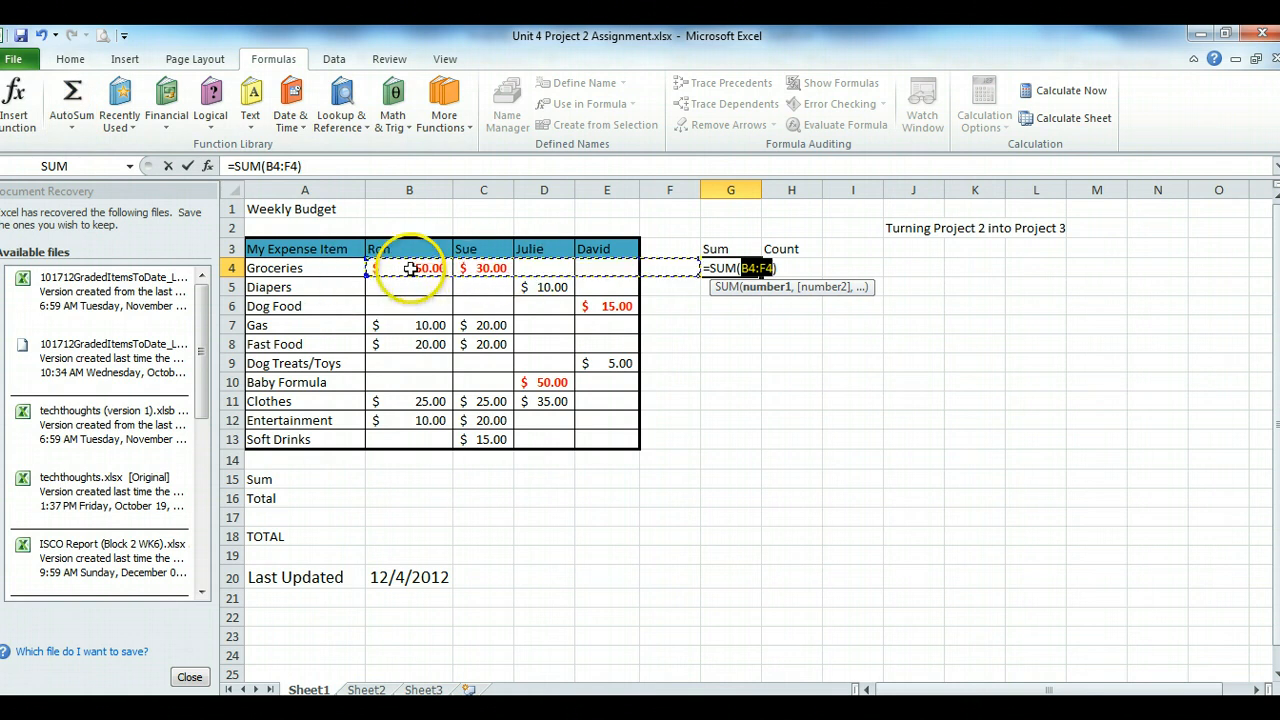
{"action": "left_click_drag", "start_coordinate": [420, 268], "coordinate": [582, 264]}
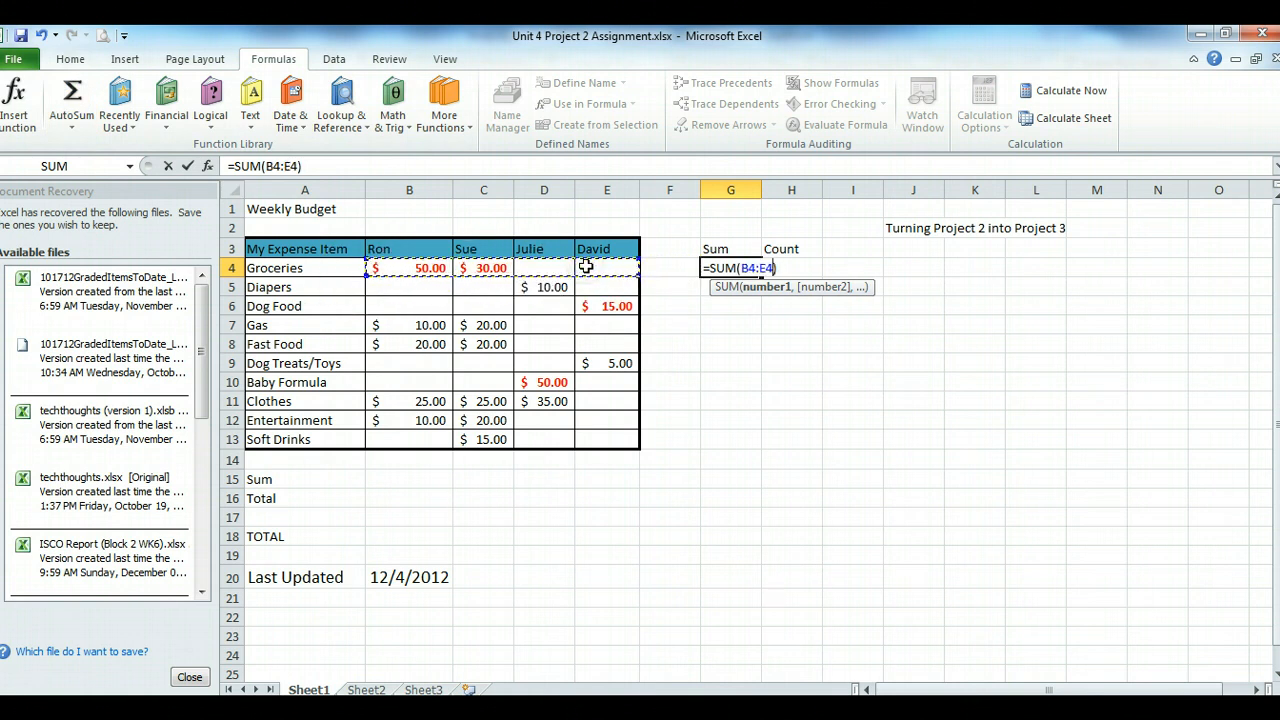
{"action": "key", "text": "Return"}
{"action": "left_click", "coordinate": [738, 268]}
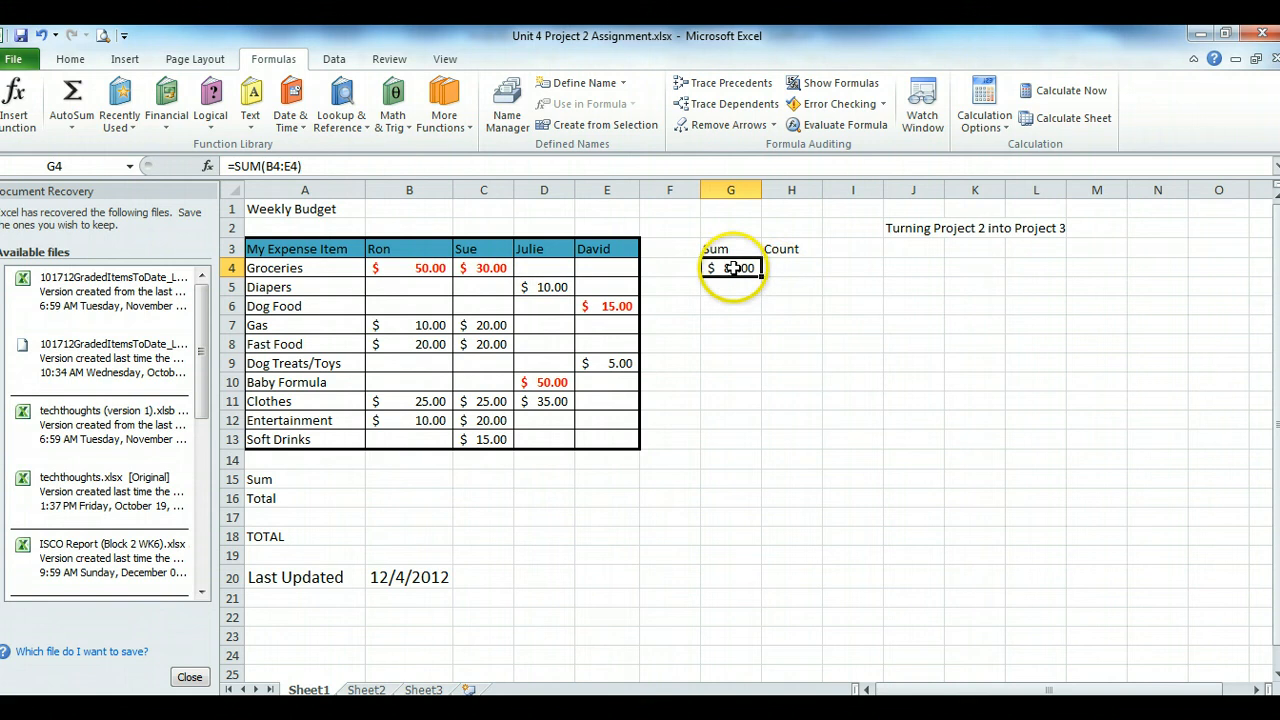
Test the Groceries sum by entering 20 in D4, and clear that cell again
{"action": "left_click", "coordinate": [545, 268]}
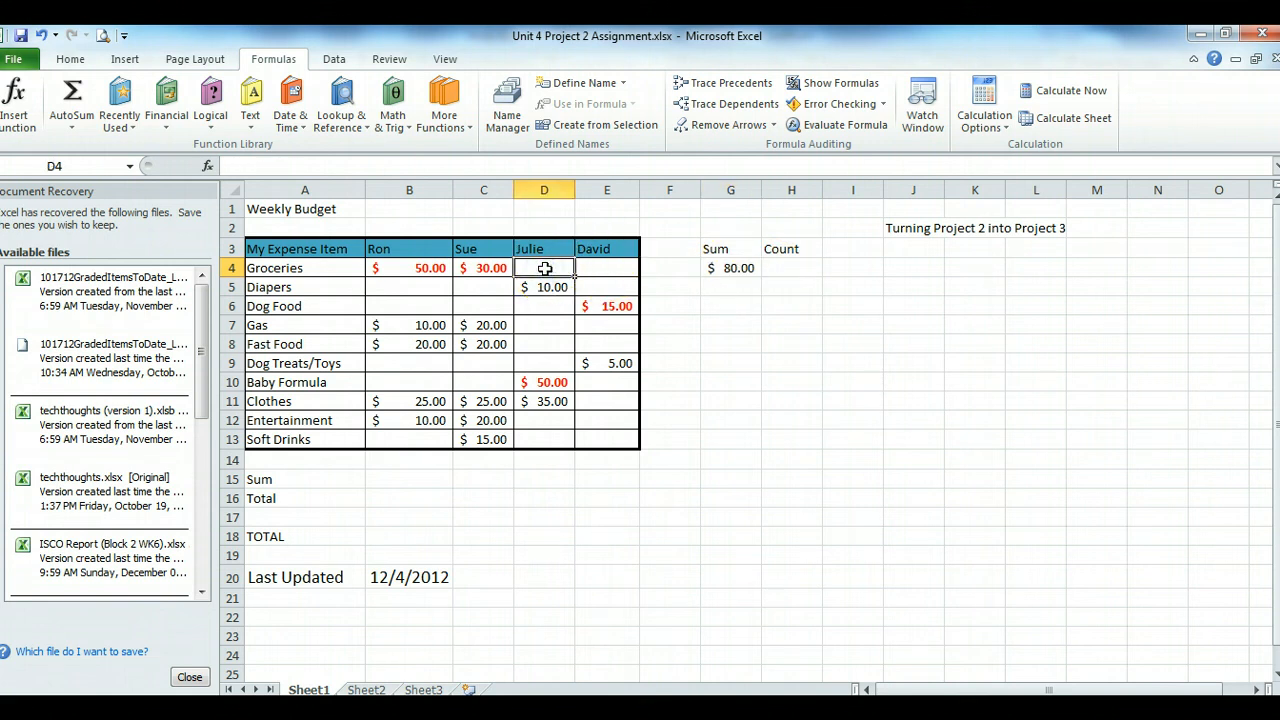
{"action": "type", "text": "20"}
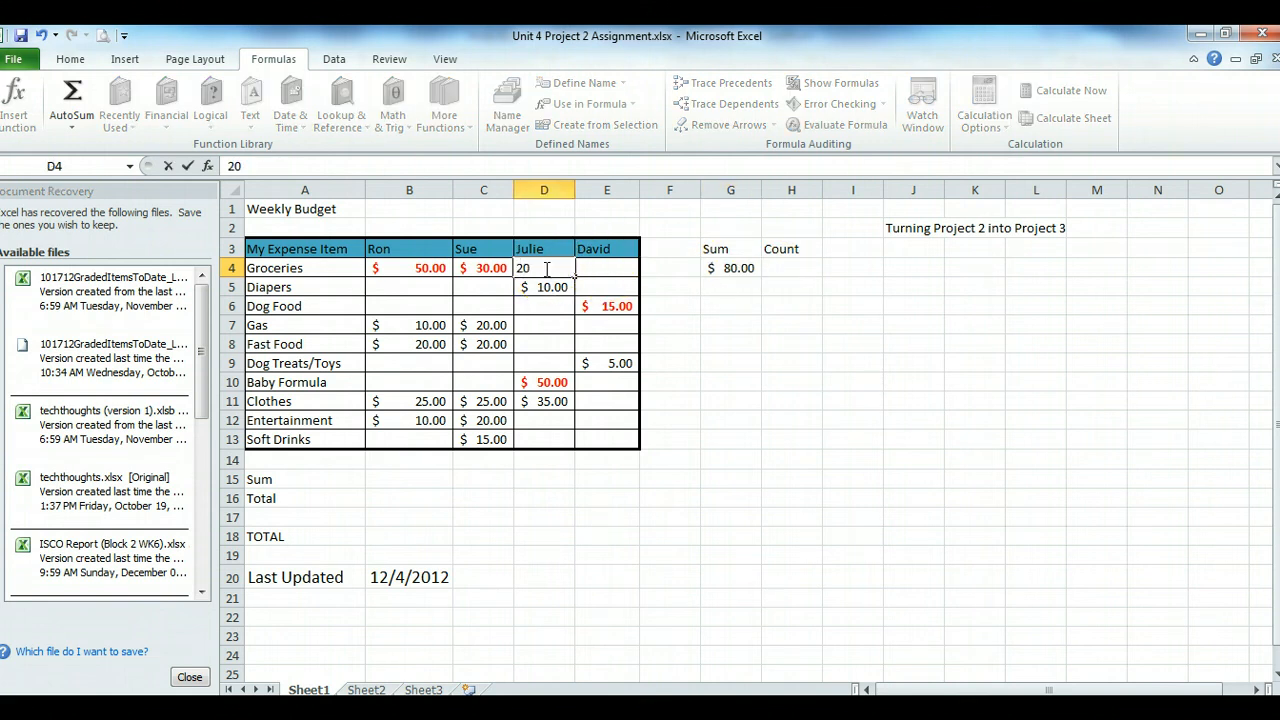
{"action": "key", "text": "Return"}
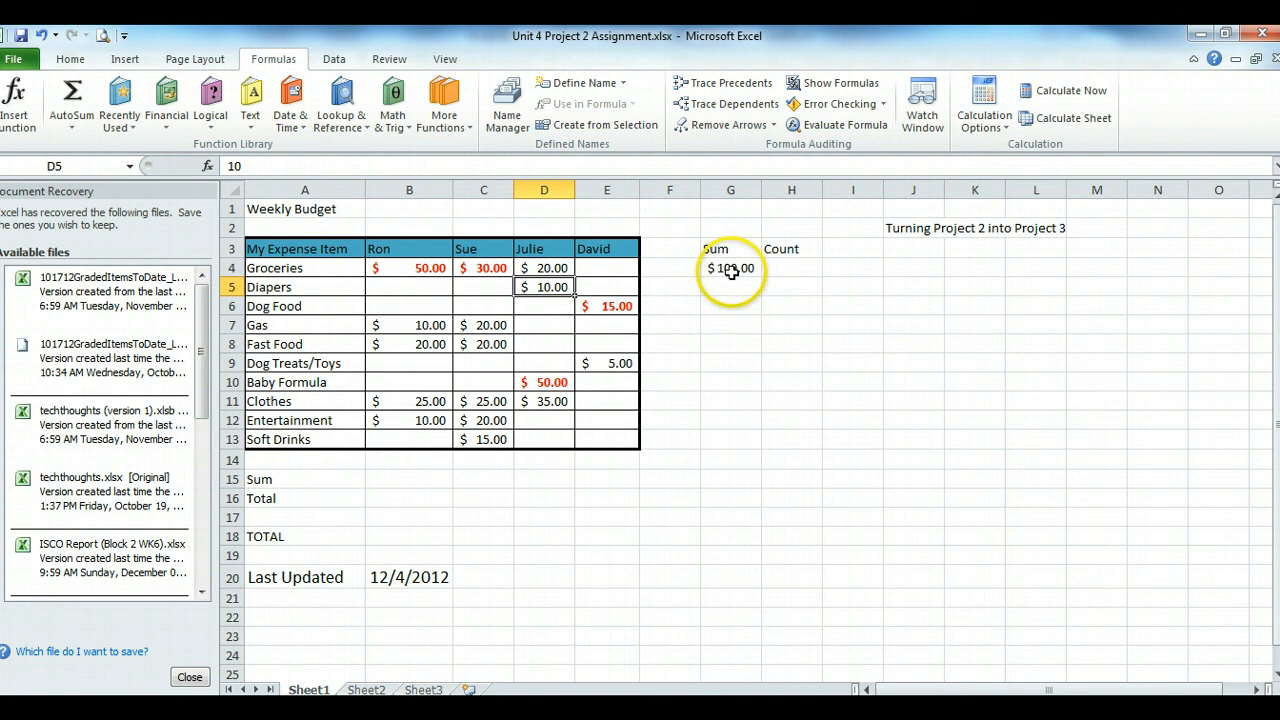
{"action": "left_click", "coordinate": [546, 268]}
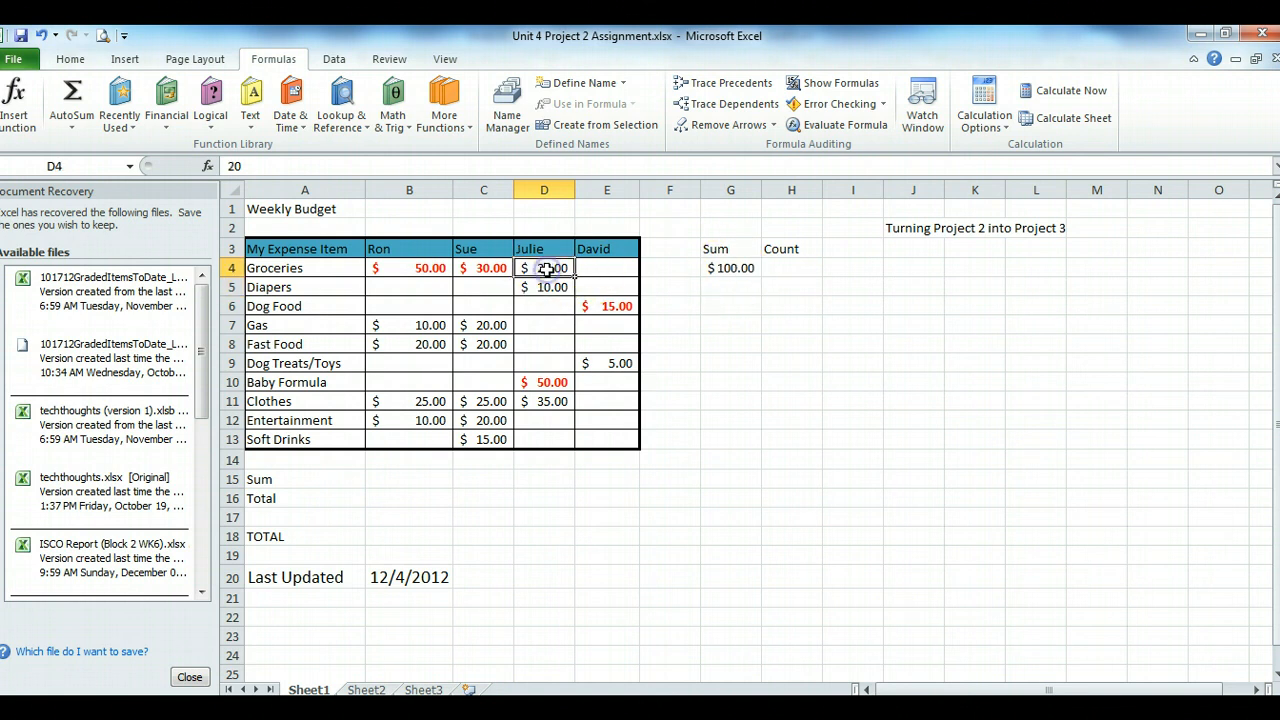
{"action": "left_click", "coordinate": [740, 270]}
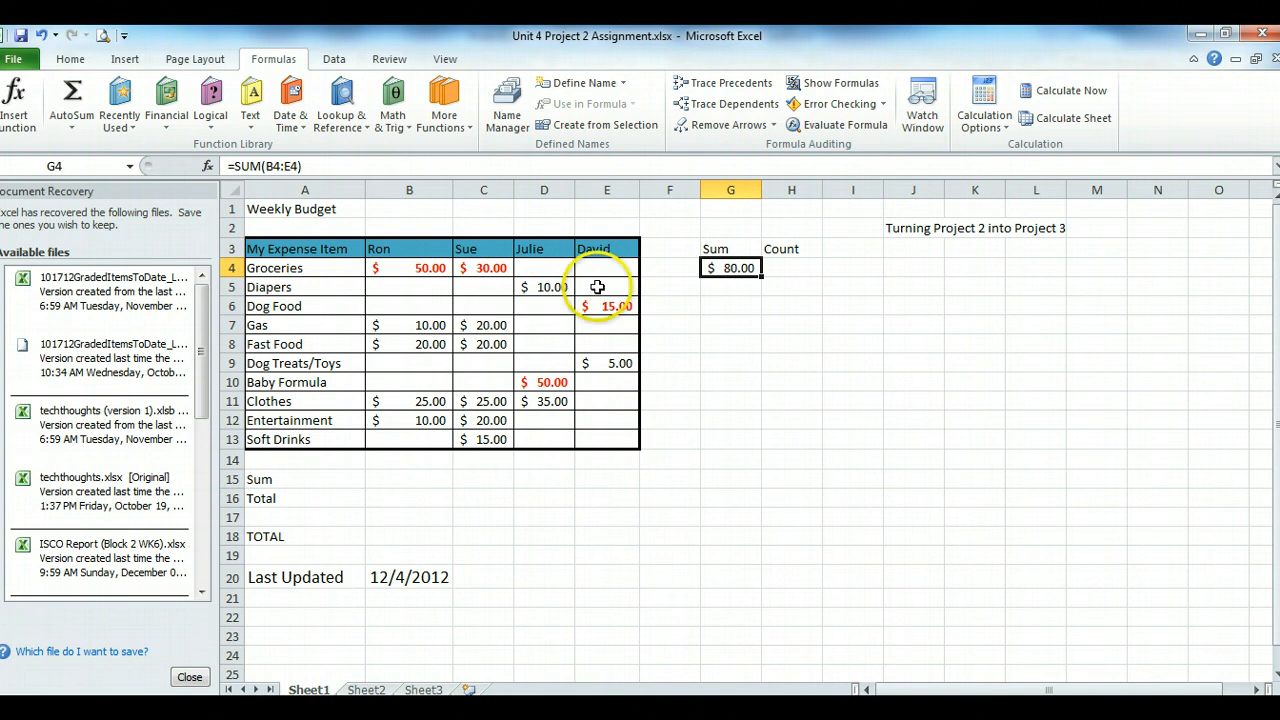
Fill the sum formula from G4 down through G13 for the remaining expense items
{"action": "left_click", "coordinate": [728, 287]}
{"action": "left_click", "coordinate": [728, 306]}
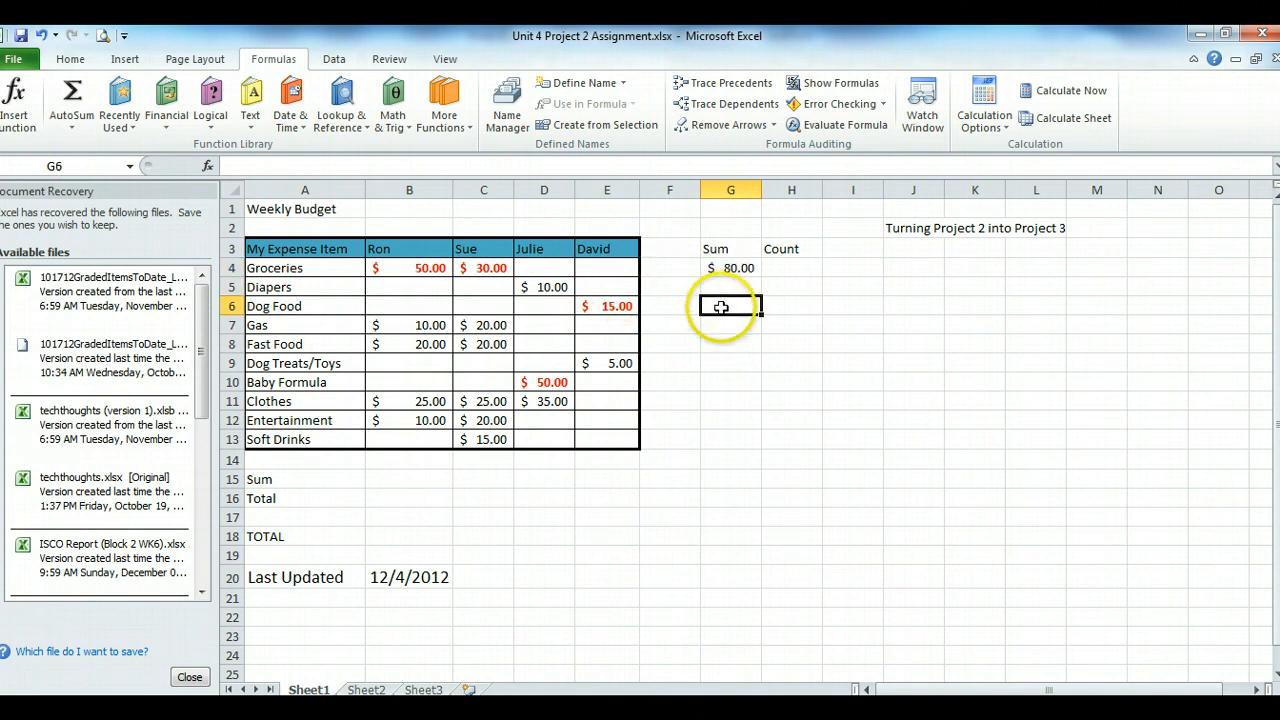
{"action": "left_click", "coordinate": [726, 326]}
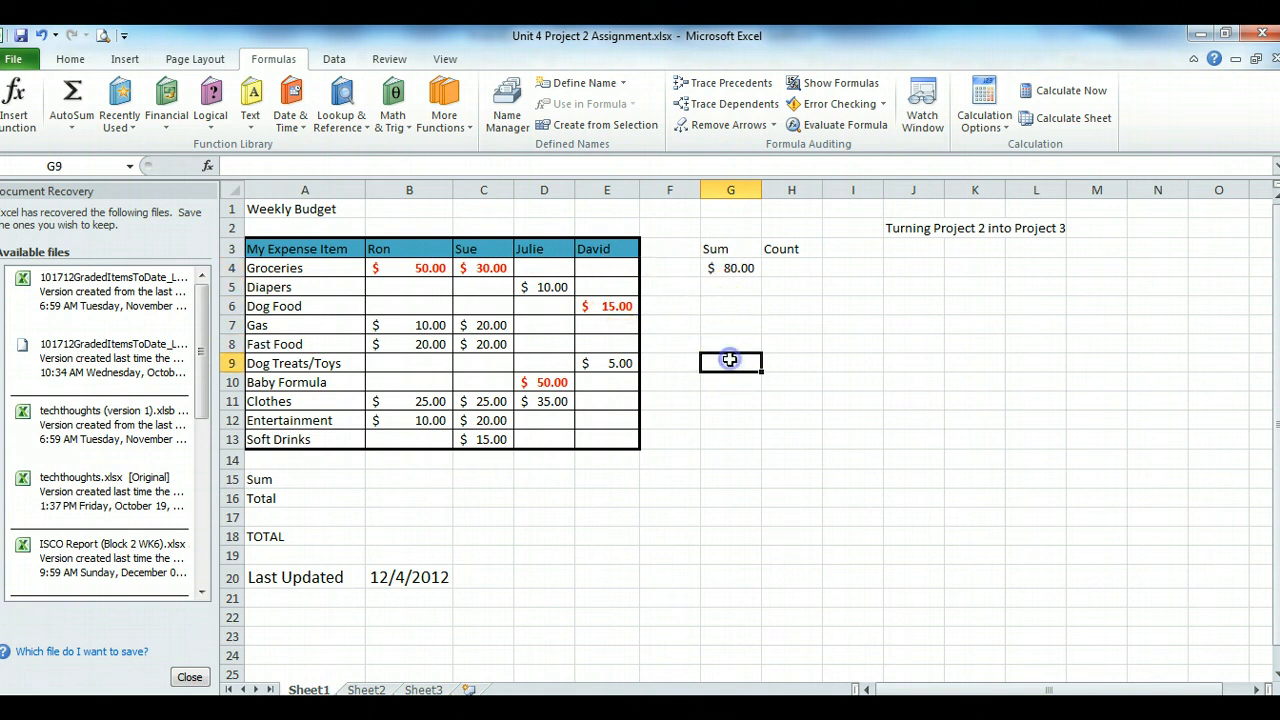
{"action": "left_click", "coordinate": [732, 268]}
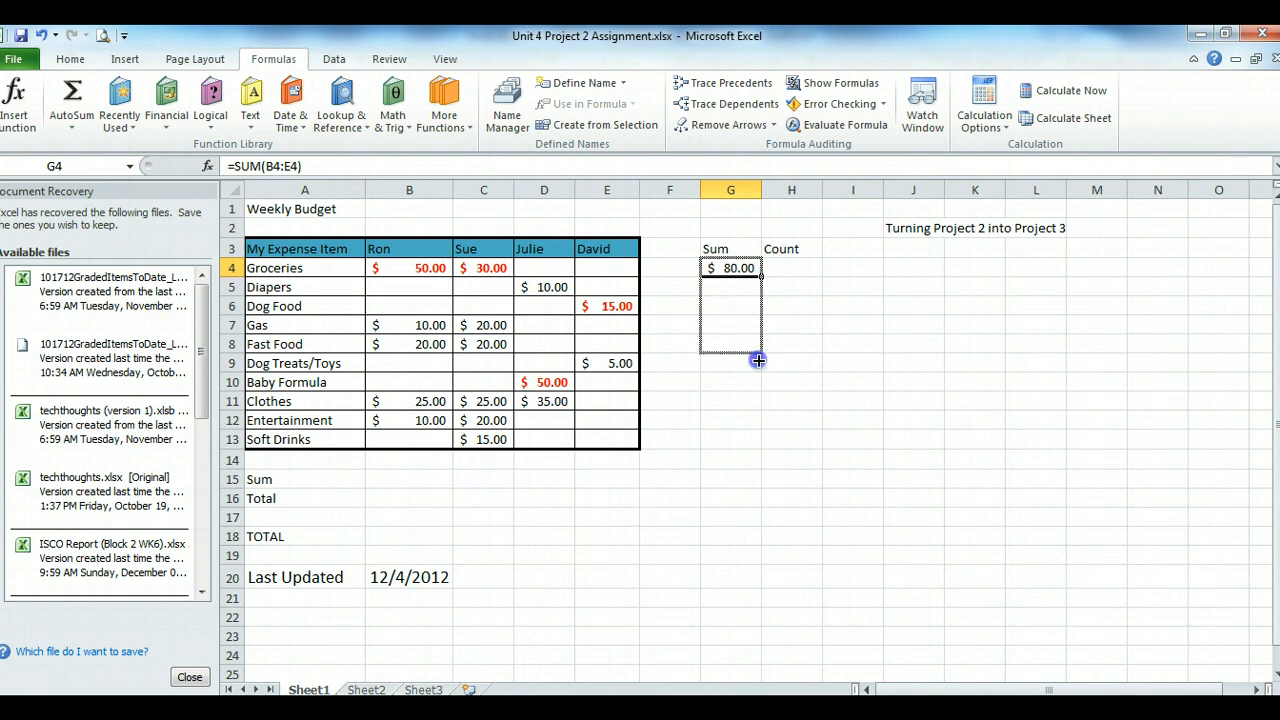
{"action": "left_click_drag", "start_coordinate": [756, 440], "coordinate": [756, 444]}
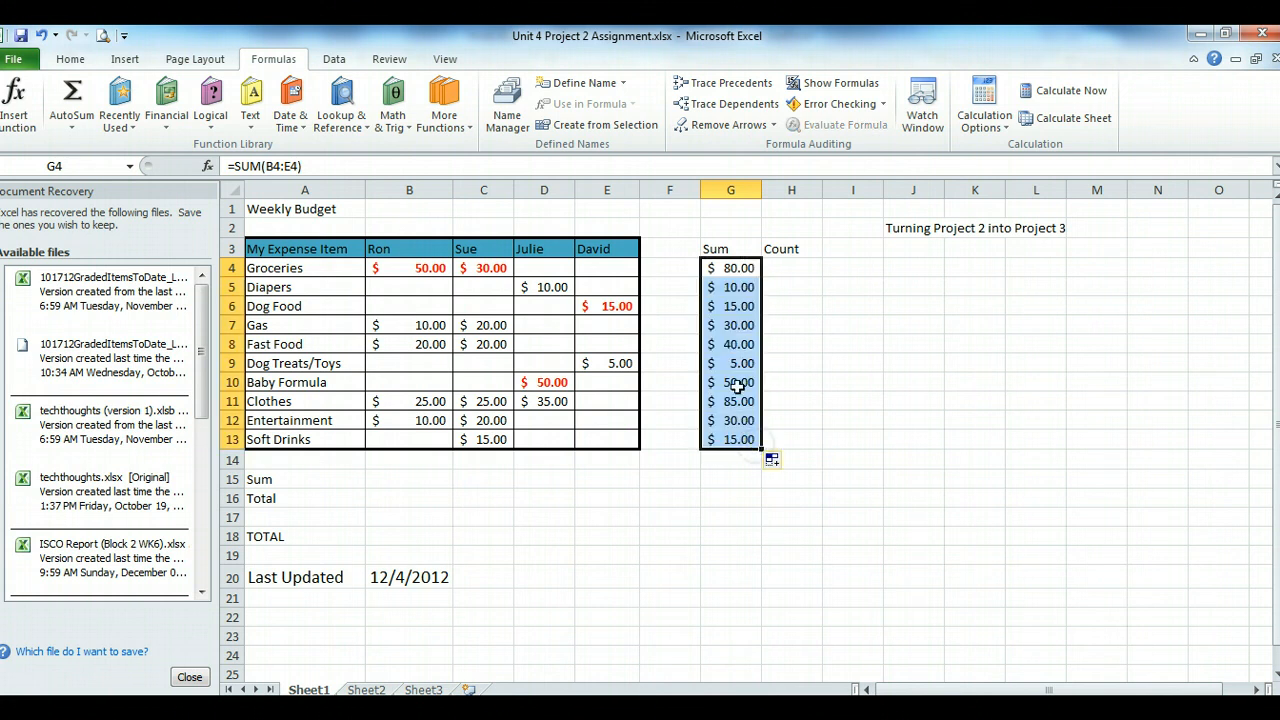
Examine the formulas in G4, G5 and G6 to compare their row references, discarding any edit
{"action": "left_click", "coordinate": [723, 272]}
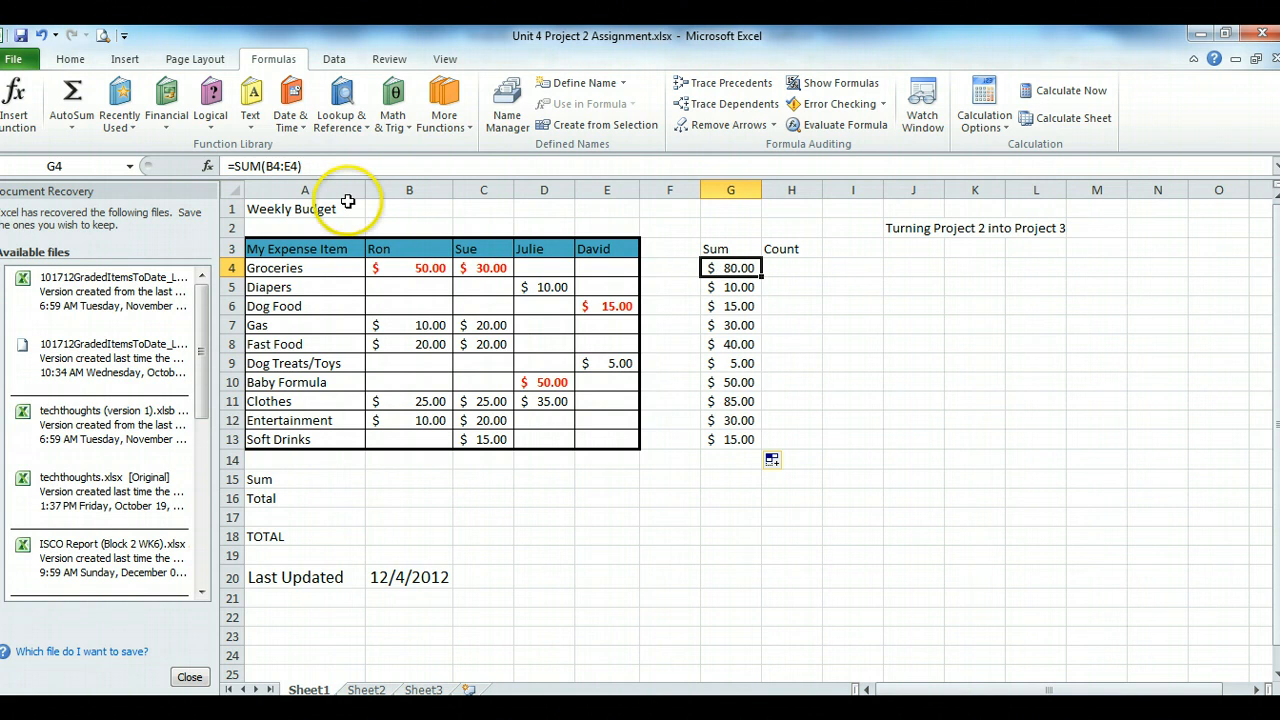
{"action": "left_click_drag", "start_coordinate": [303, 167], "coordinate": [232, 165]}
{"action": "type", "text": "="}
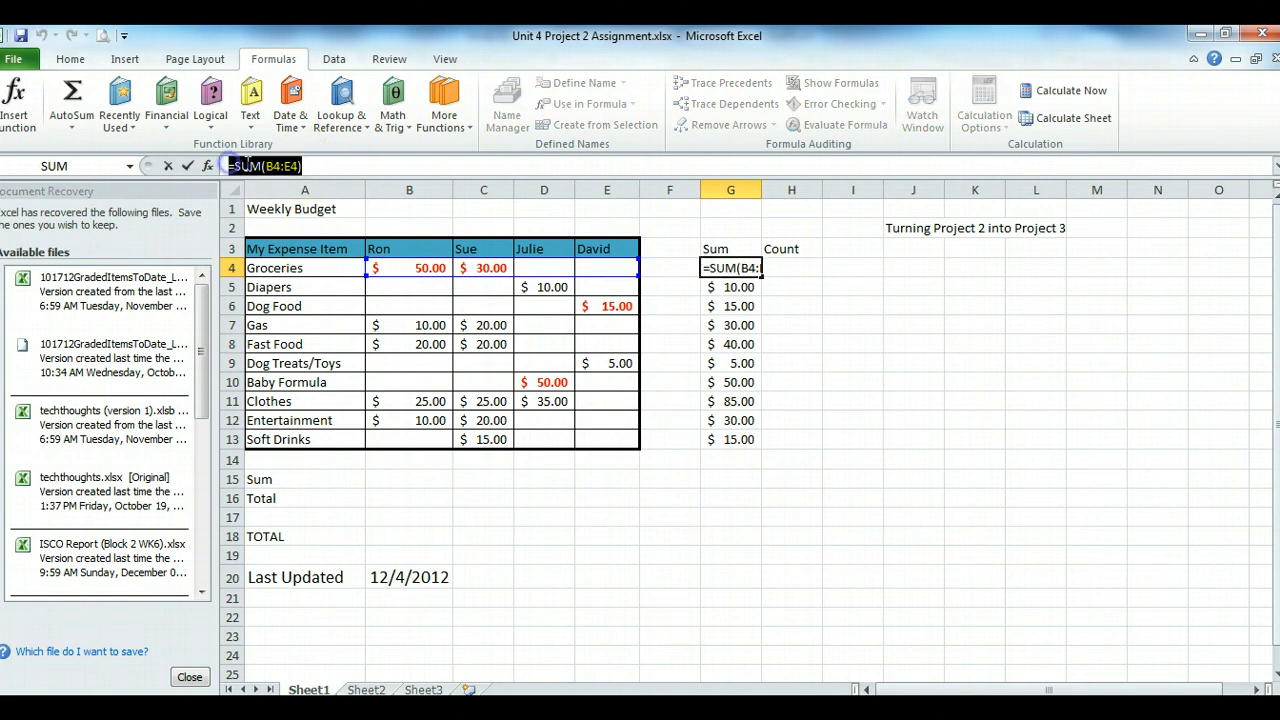
{"action": "left_click", "coordinate": [711, 287]}
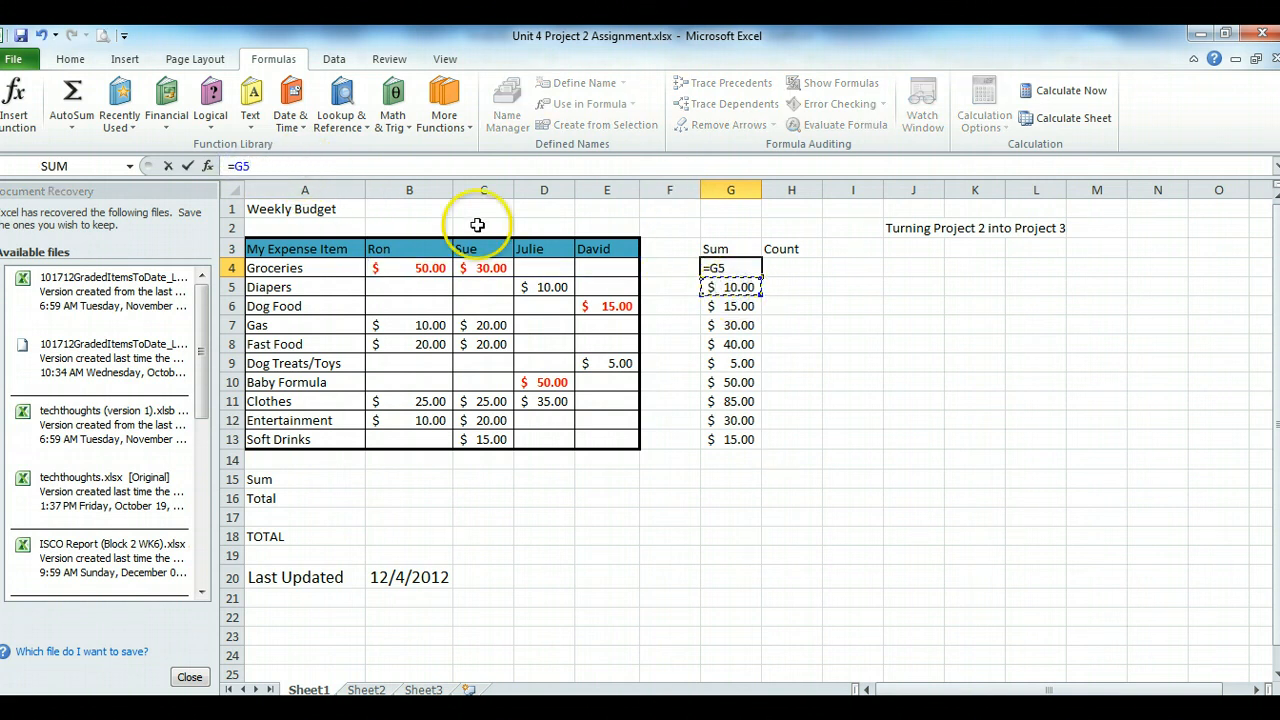
{"action": "key", "text": "Escape"}
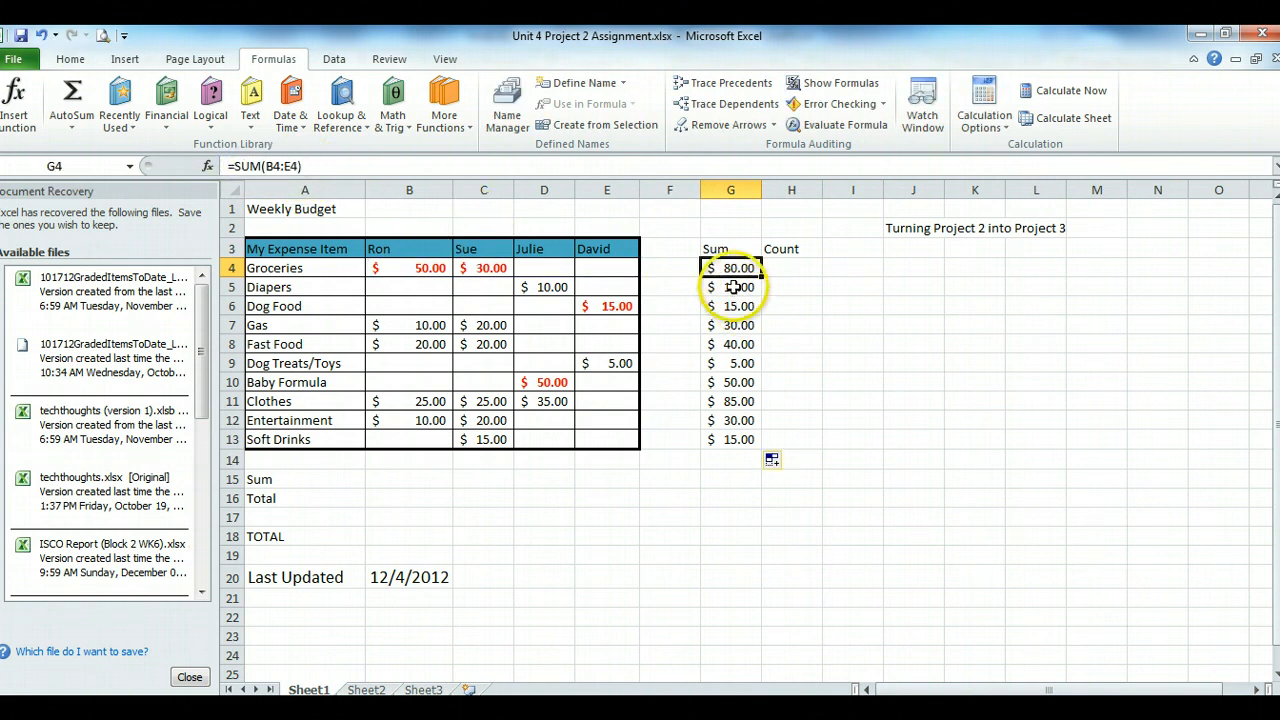
{"action": "left_click", "coordinate": [742, 287]}
{"action": "left_click", "coordinate": [292, 165]}
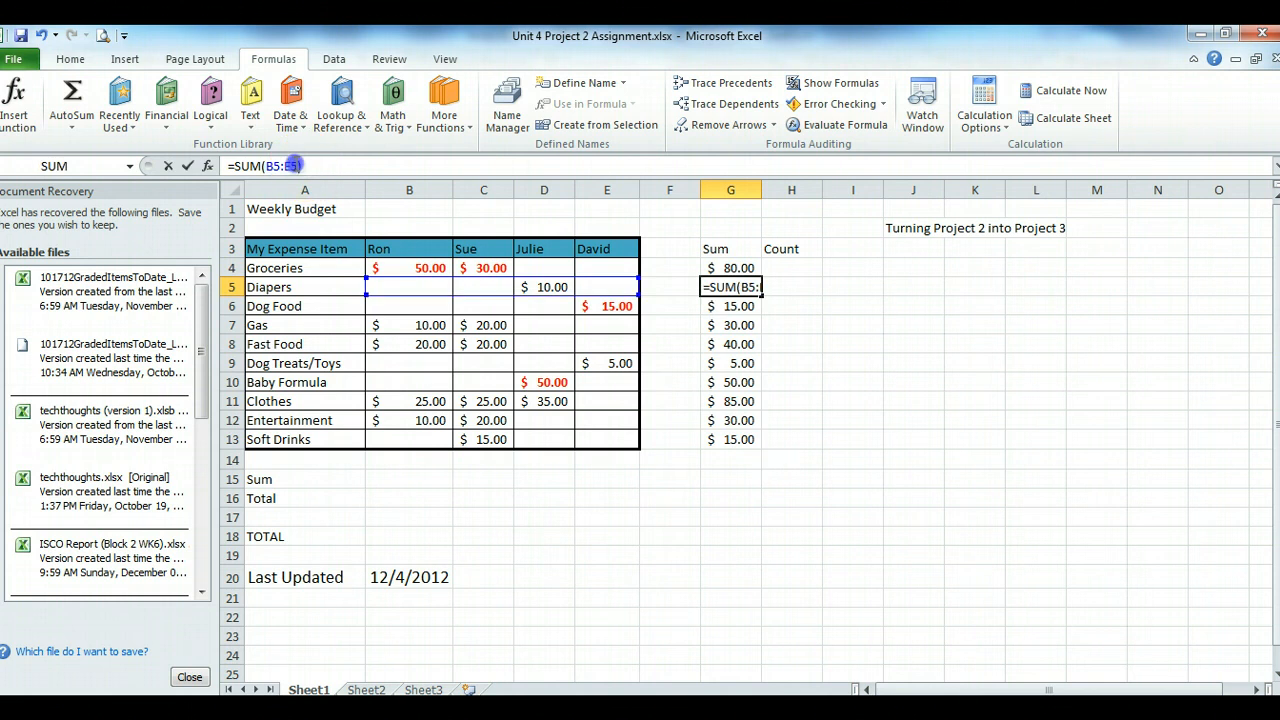
{"action": "left_click", "coordinate": [727, 306]}
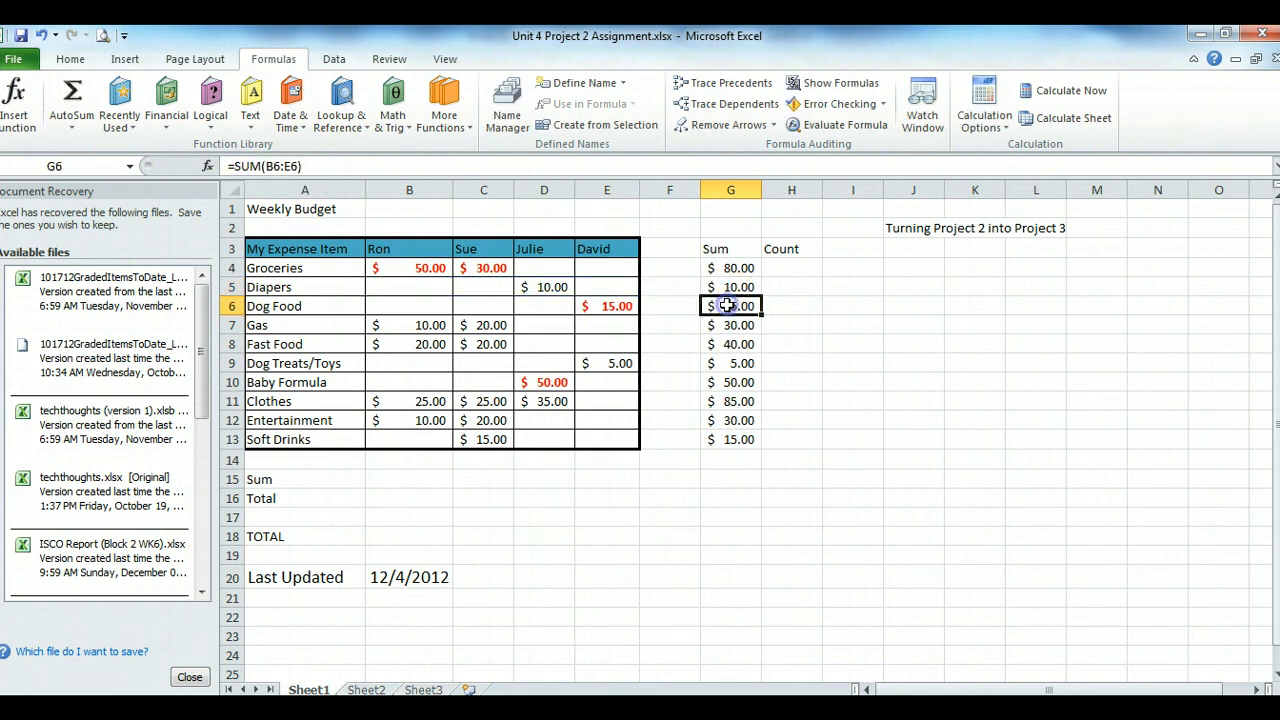
{"action": "left_click", "coordinate": [302, 165]}
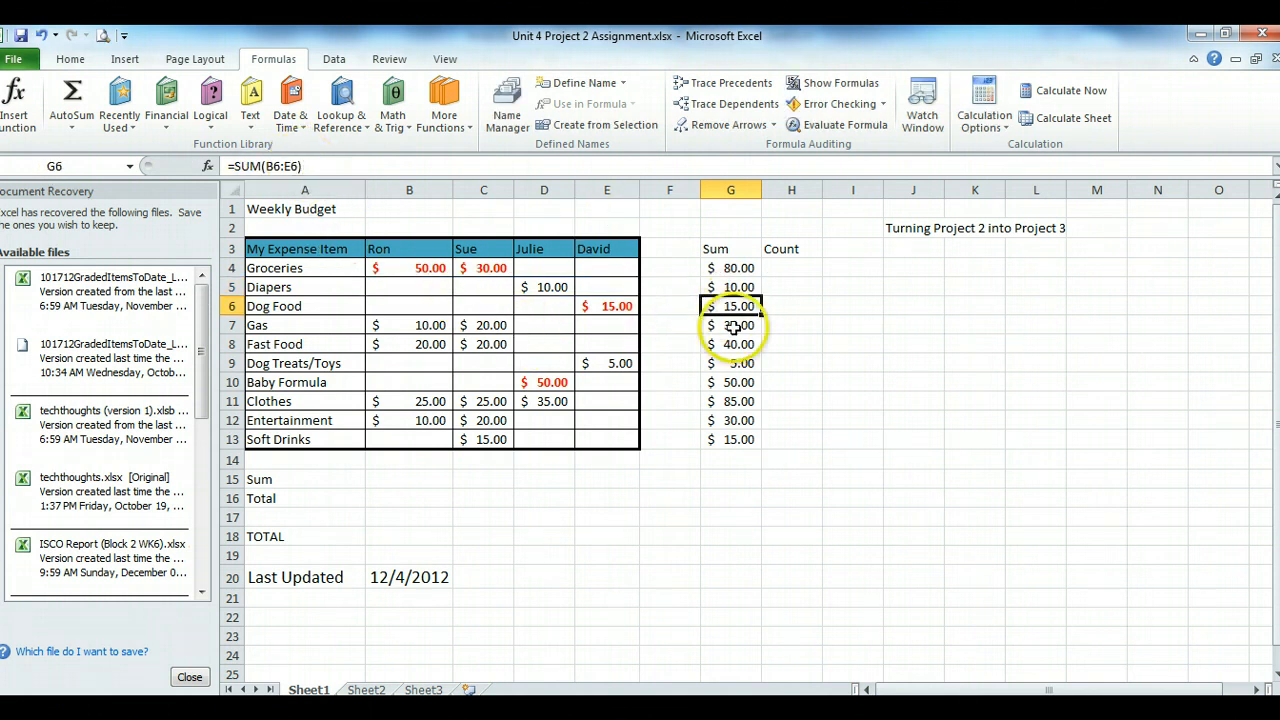
Insert a COUNT function in H4 with its range set to B4:E4
{"action": "left_click", "coordinate": [784, 269]}
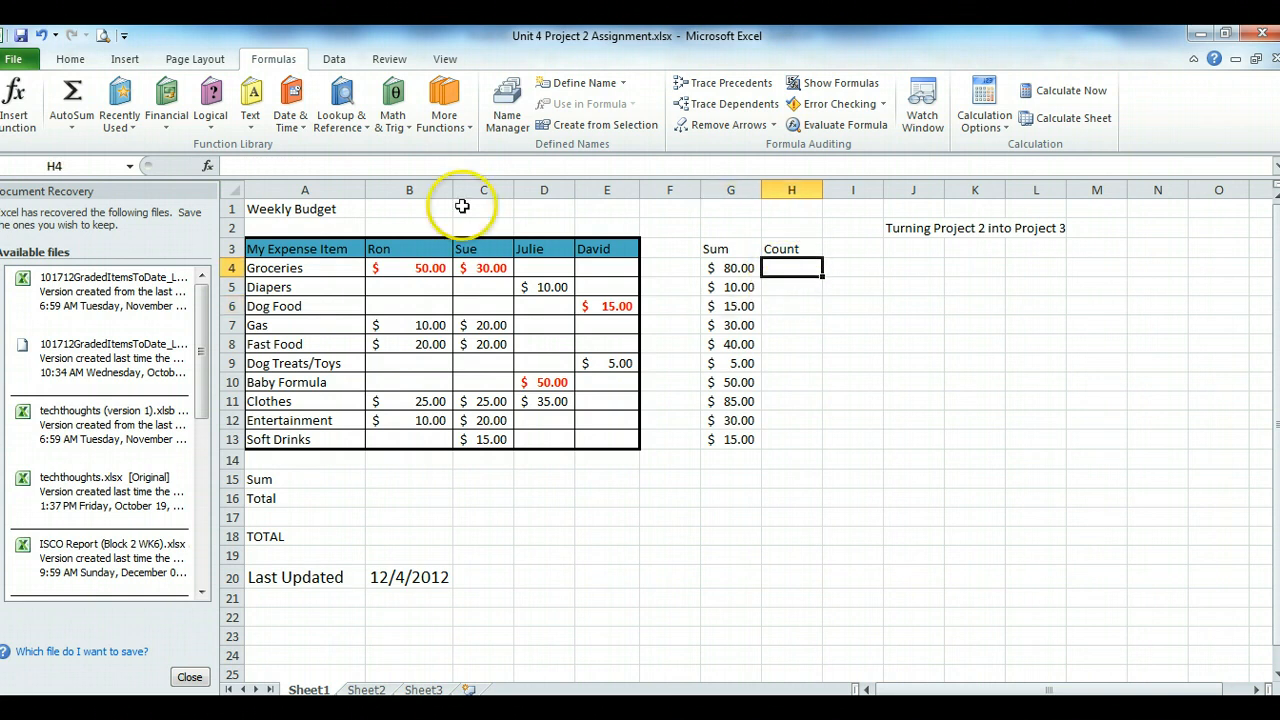
{"action": "left_click", "coordinate": [22, 103]}
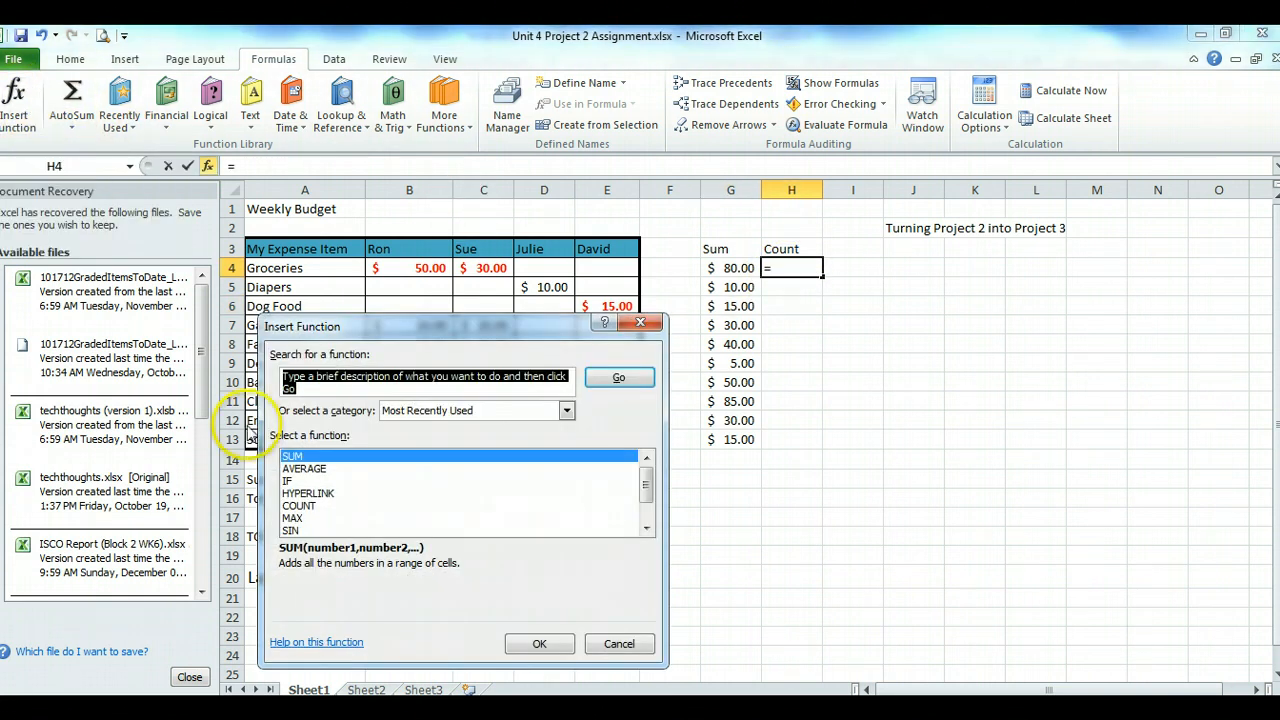
{"action": "left_click", "coordinate": [299, 505]}
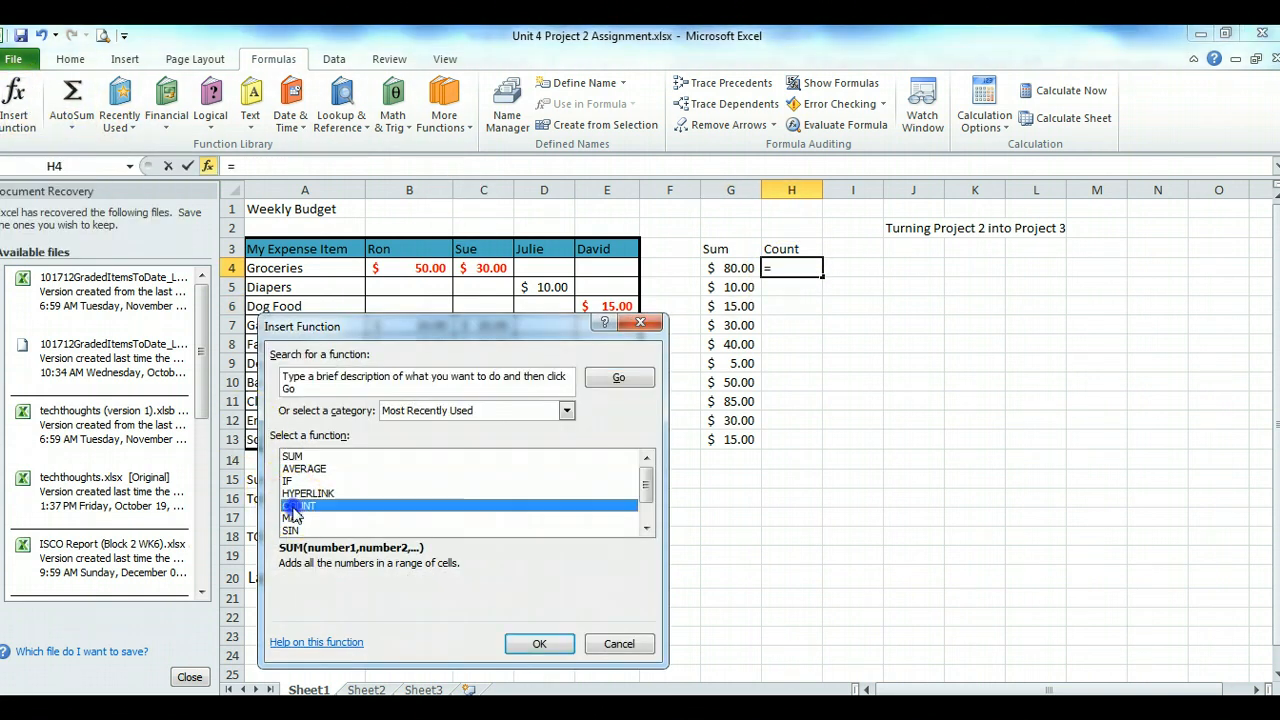
{"action": "left_click", "coordinate": [539, 644]}
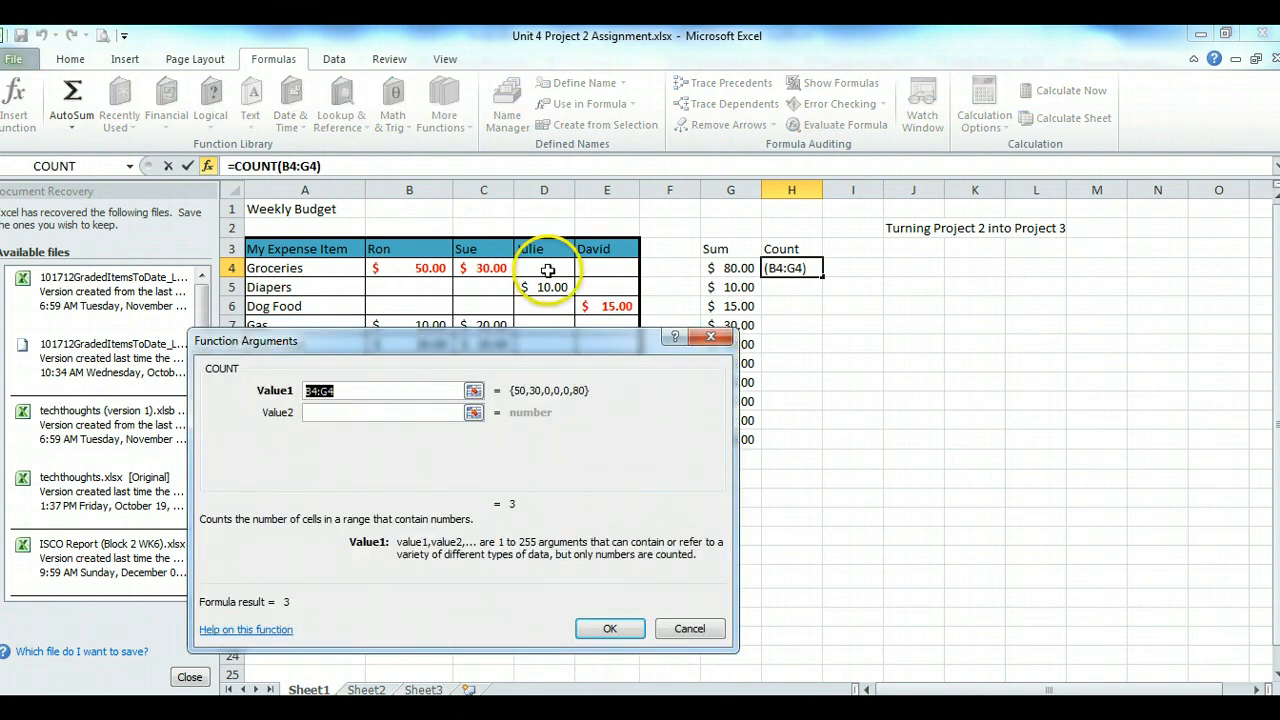
{"action": "left_click", "coordinate": [324, 391]}
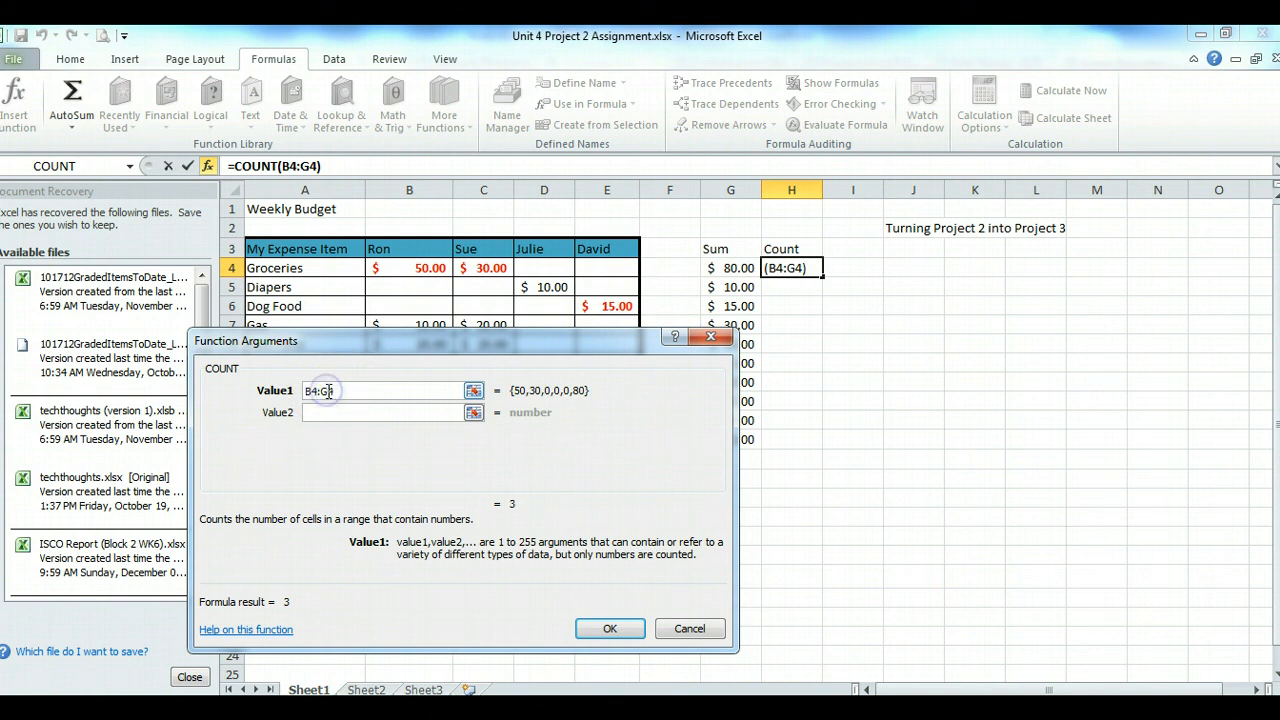
{"action": "key", "text": "BackSpace"}
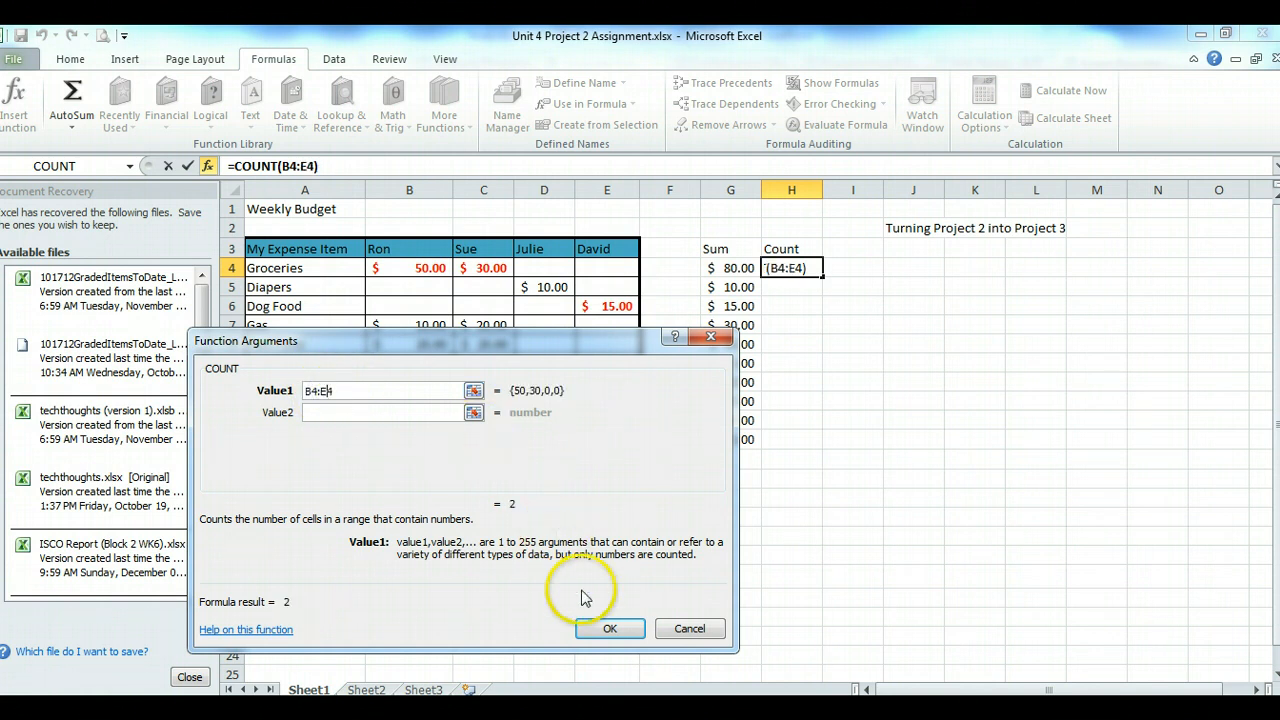
{"action": "left_click", "coordinate": [602, 626]}
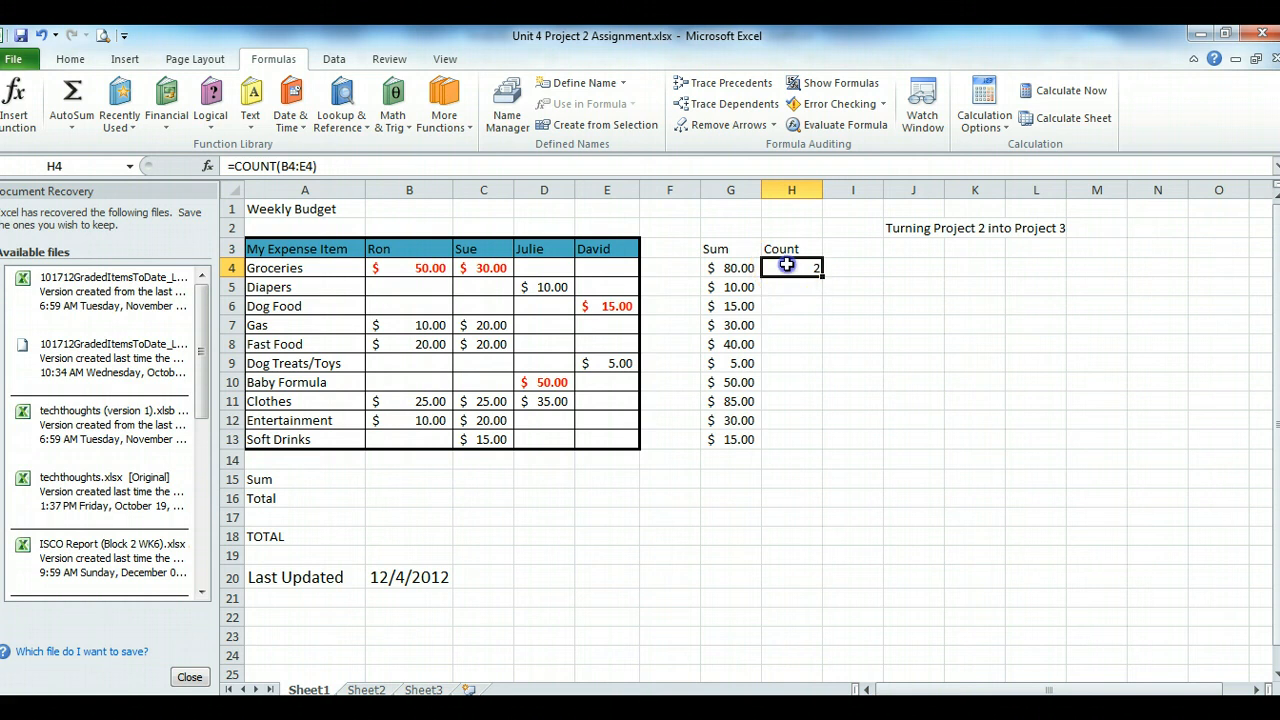
Test the Groceries count over B4:E4 by temporarily entering 20 in D4
{"action": "left_click_drag", "start_coordinate": [421, 264], "coordinate": [584, 266]}
{"action": "left_click", "coordinate": [544, 267]}
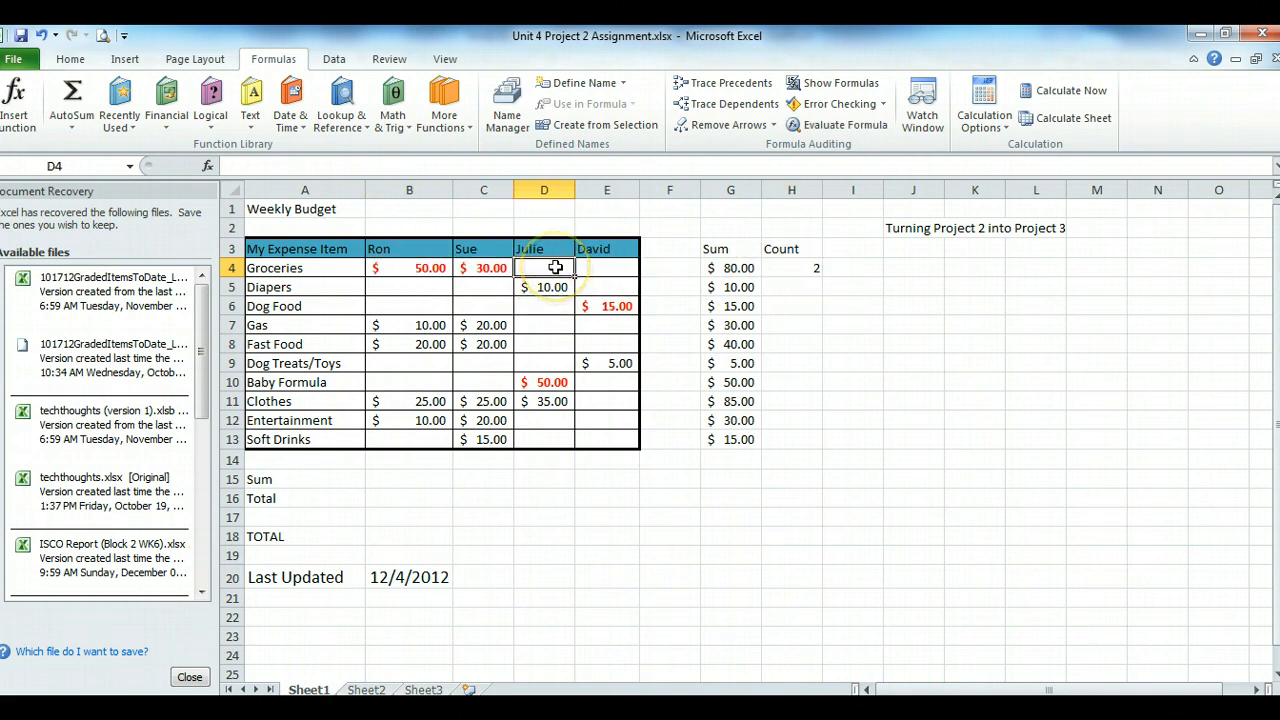
{"action": "left_click", "coordinate": [555, 267]}
{"action": "type", "text": "20"}
{"action": "key", "text": "Return"}
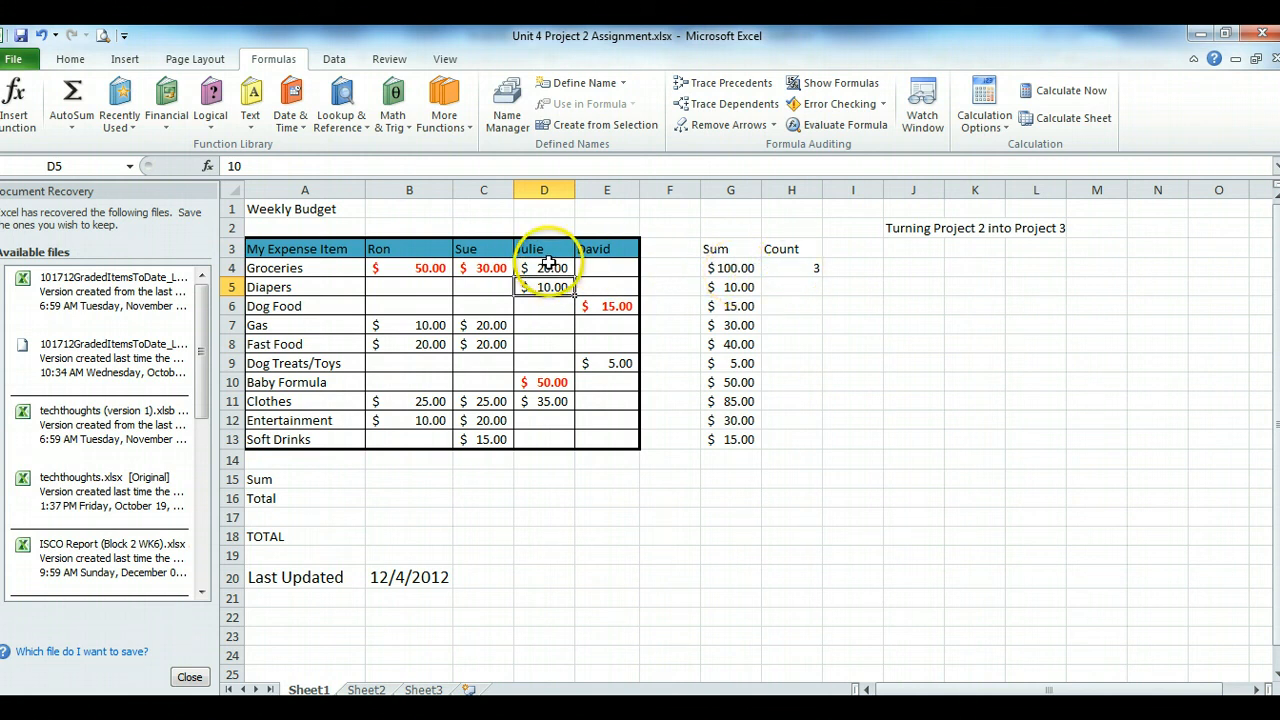
Fill the COUNT formula from H4 down through H13 for the remaining expense items
{"action": "left_click", "coordinate": [792, 268]}
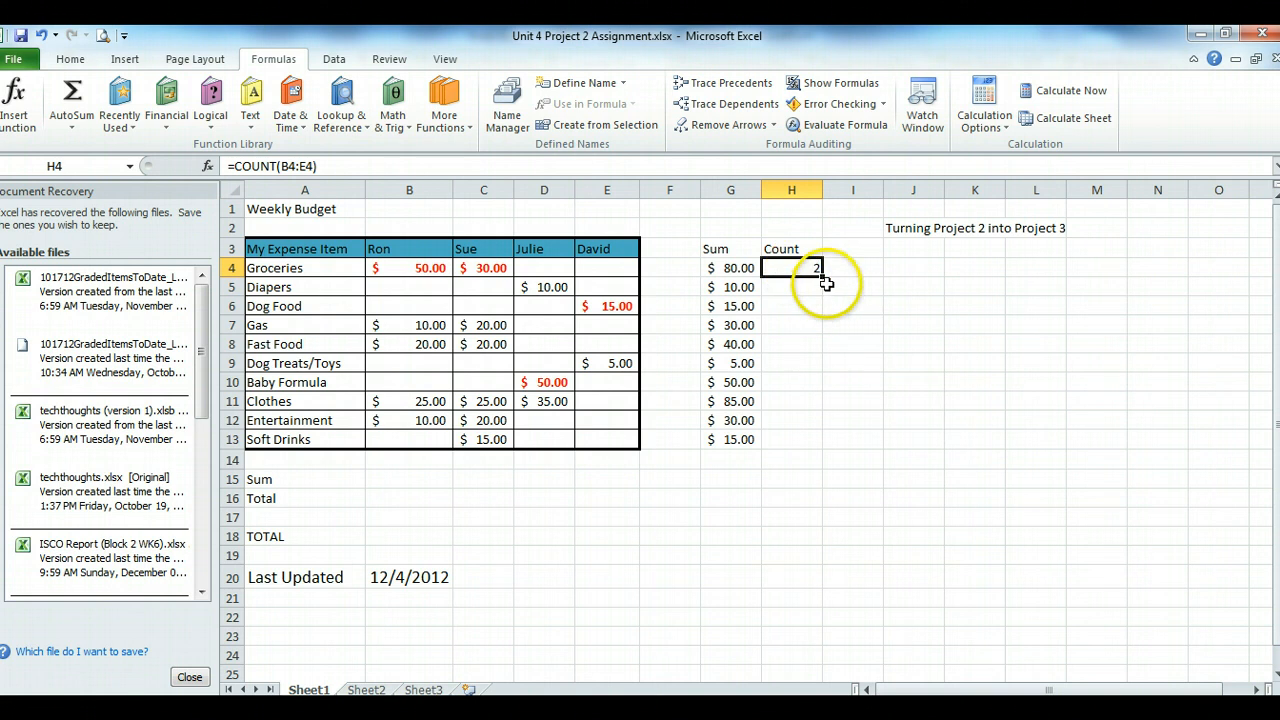
{"action": "left_click_drag", "start_coordinate": [820, 276], "coordinate": [818, 368]}
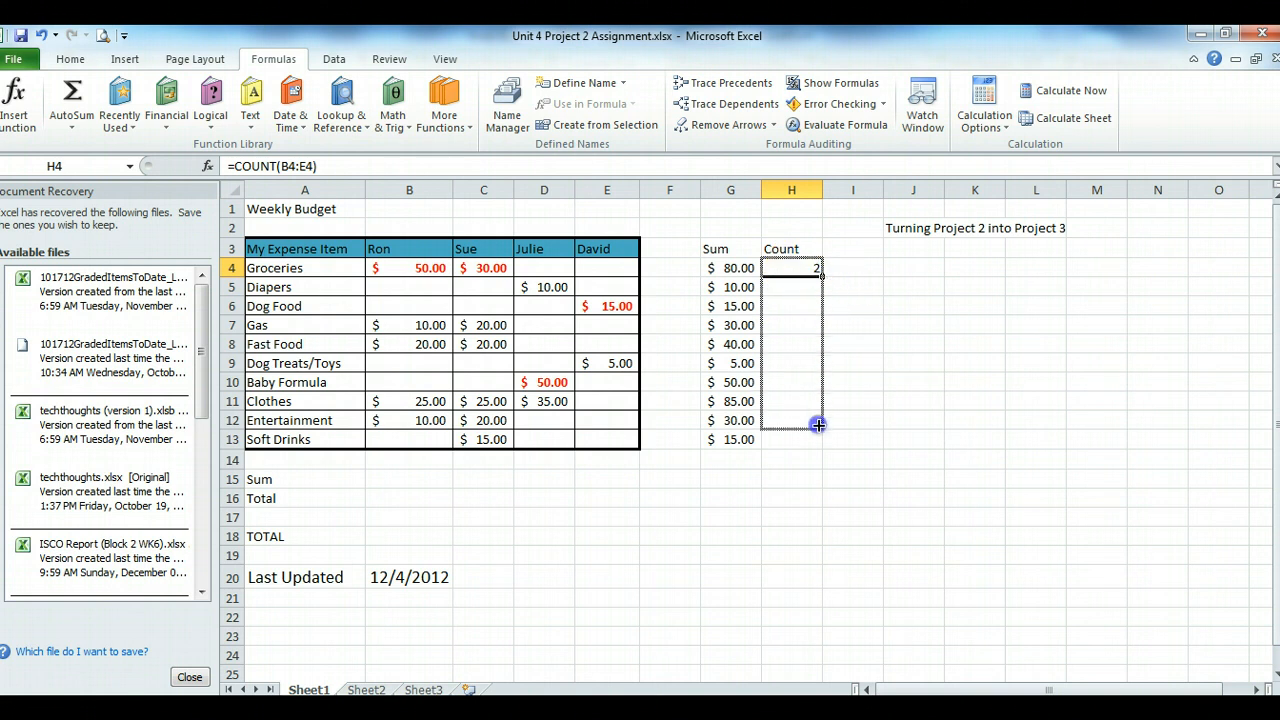
{"action": "left_click_drag", "start_coordinate": [818, 440], "coordinate": [819, 442]}
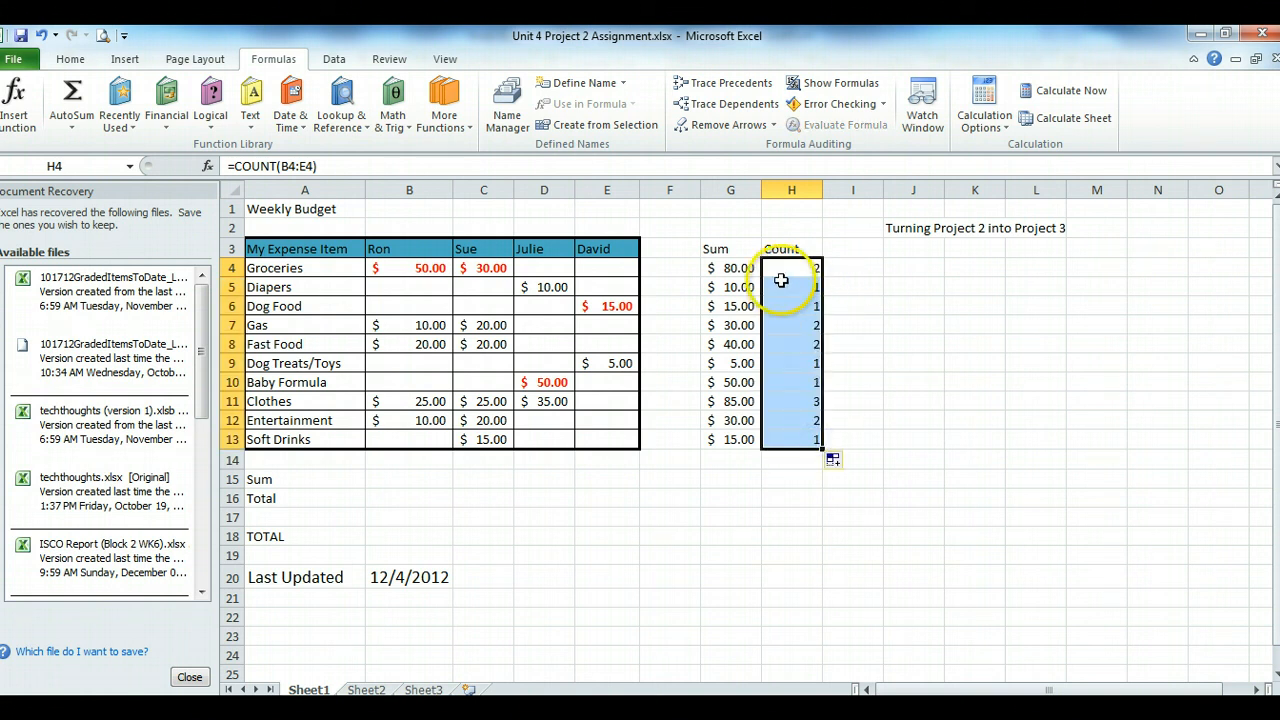
{"action": "left_click", "coordinate": [782, 272]}
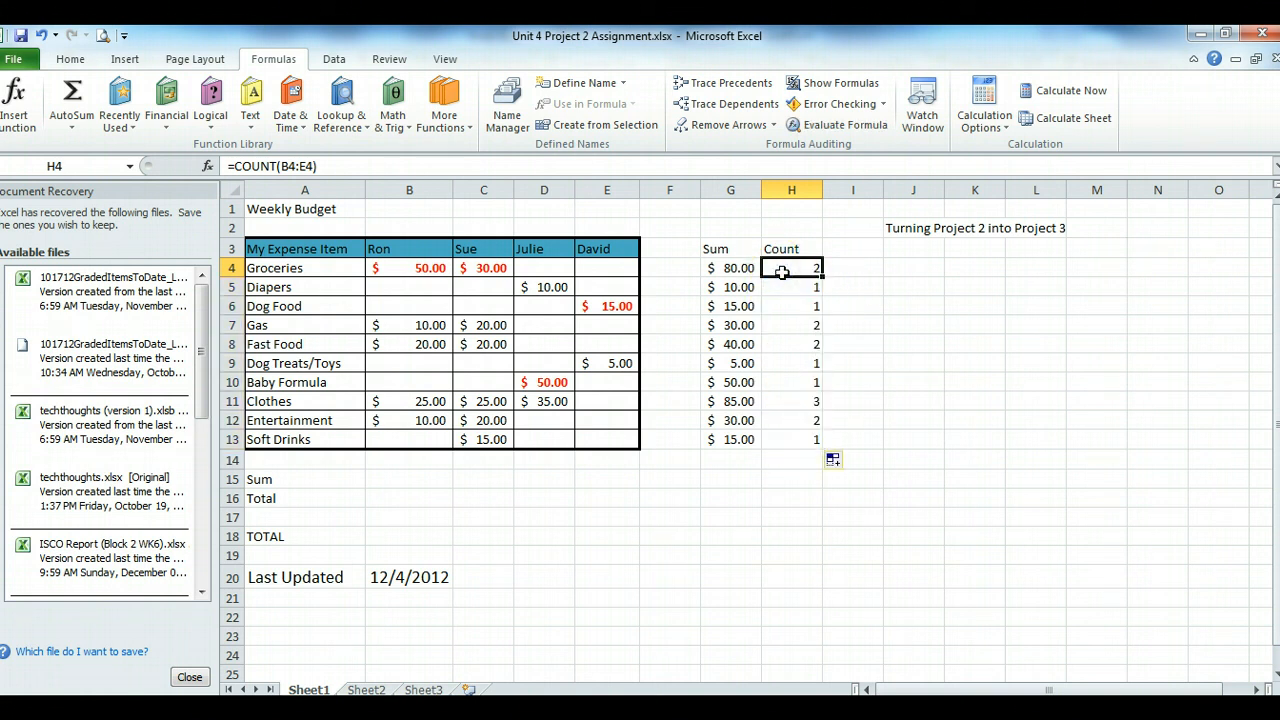
Step through the COUNT formulas from H4 down to H13 to check the row range each one uses
{"action": "key", "text": "Down"}
{"action": "key", "text": "Down"}
{"action": "key", "text": "Down"}
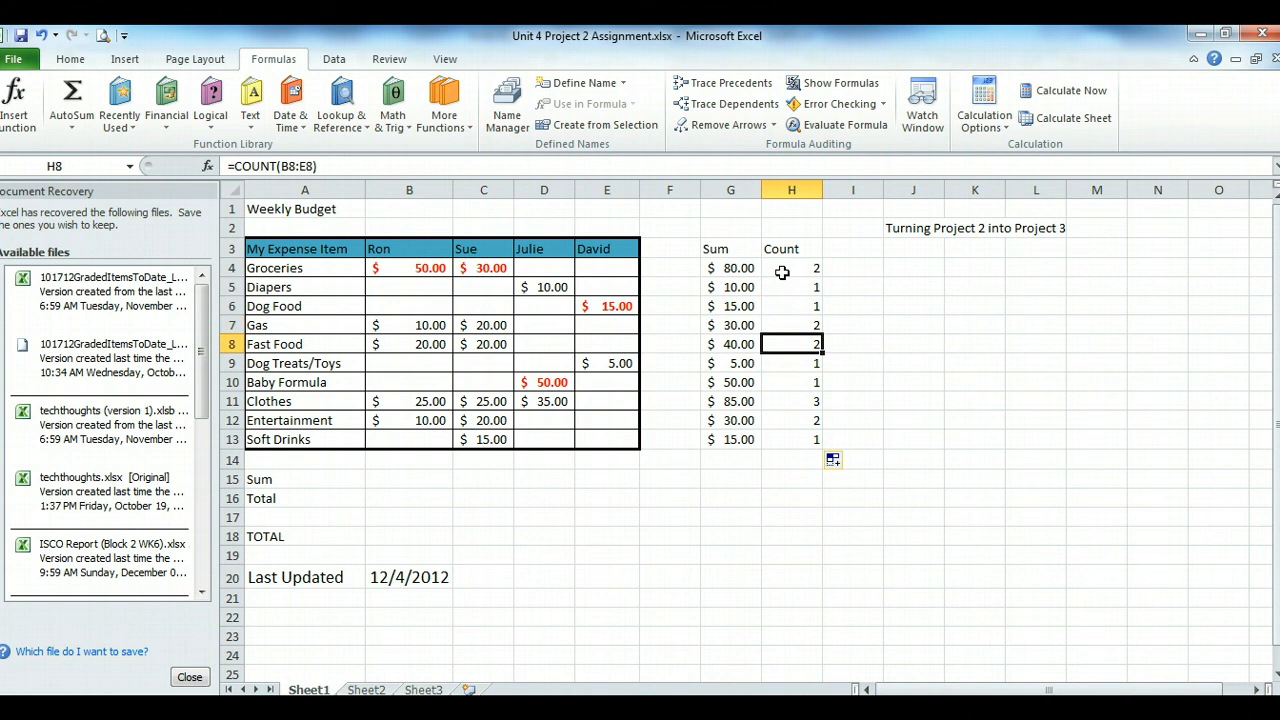
{"action": "key", "text": "Down"}
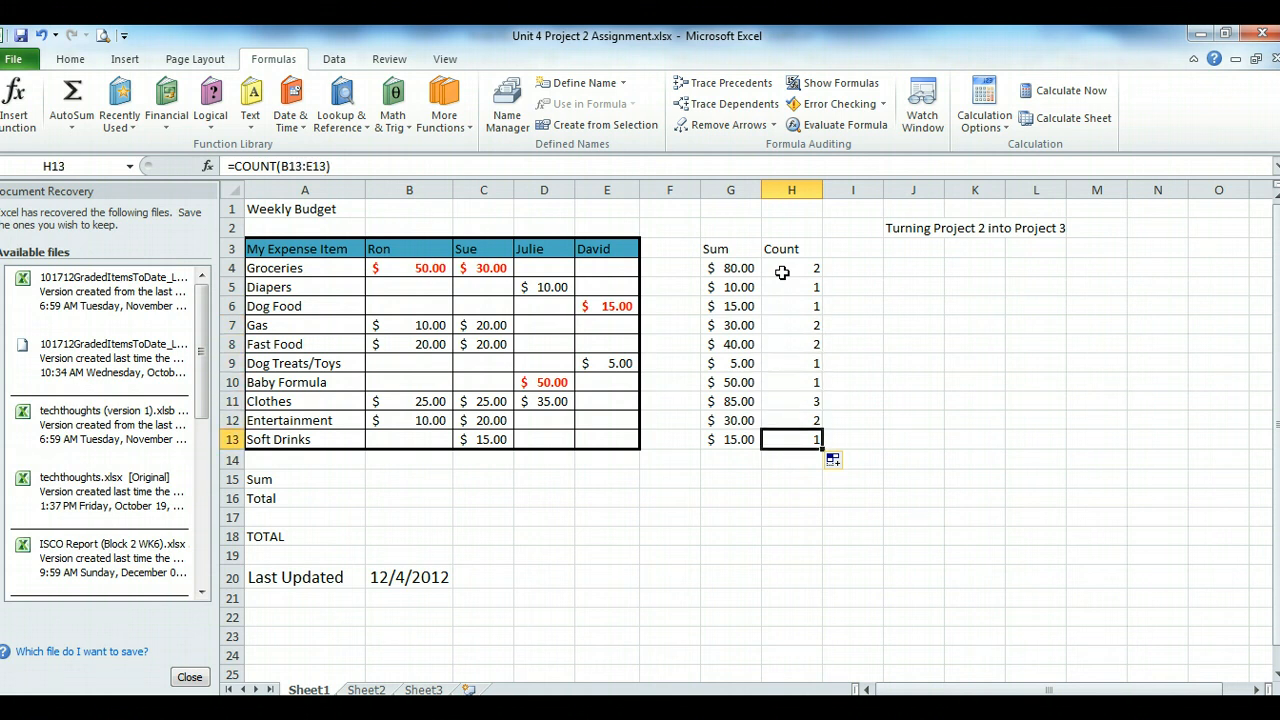
Add a SUM formula in B15 that totals Ron's expenses over B4:B13
{"action": "left_click", "coordinate": [407, 479]}
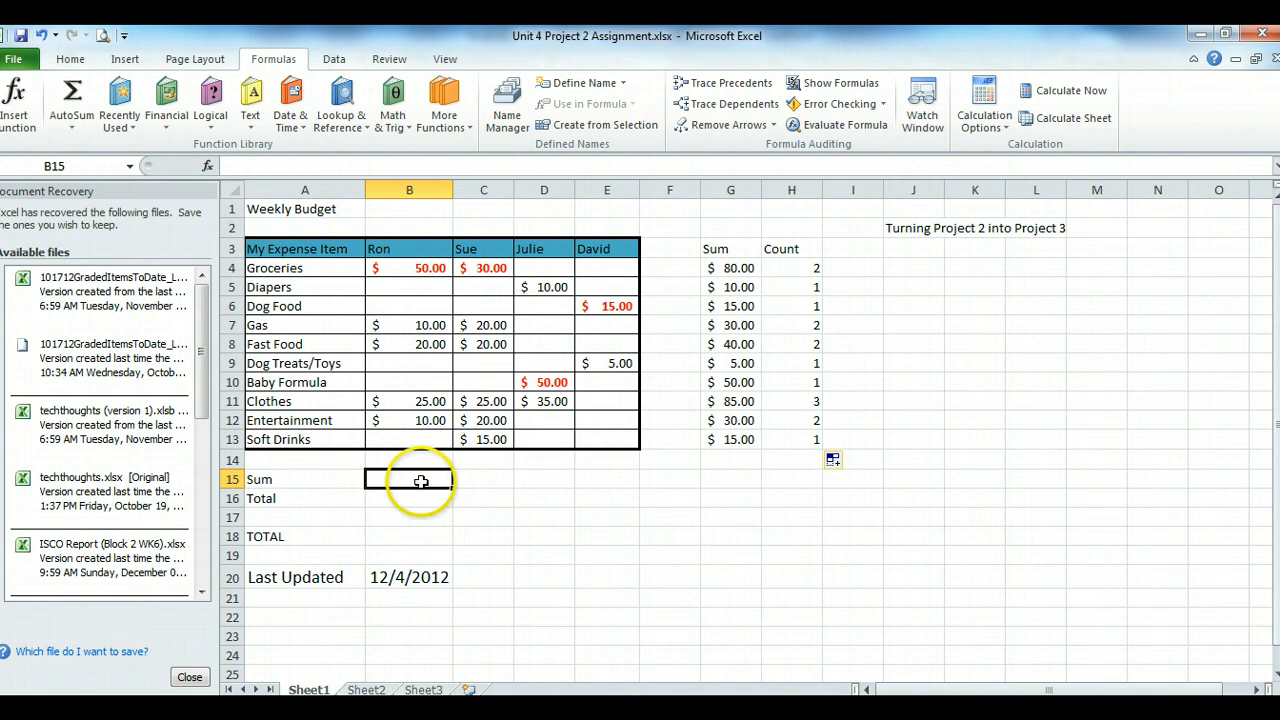
{"action": "left_click", "coordinate": [70, 92]}
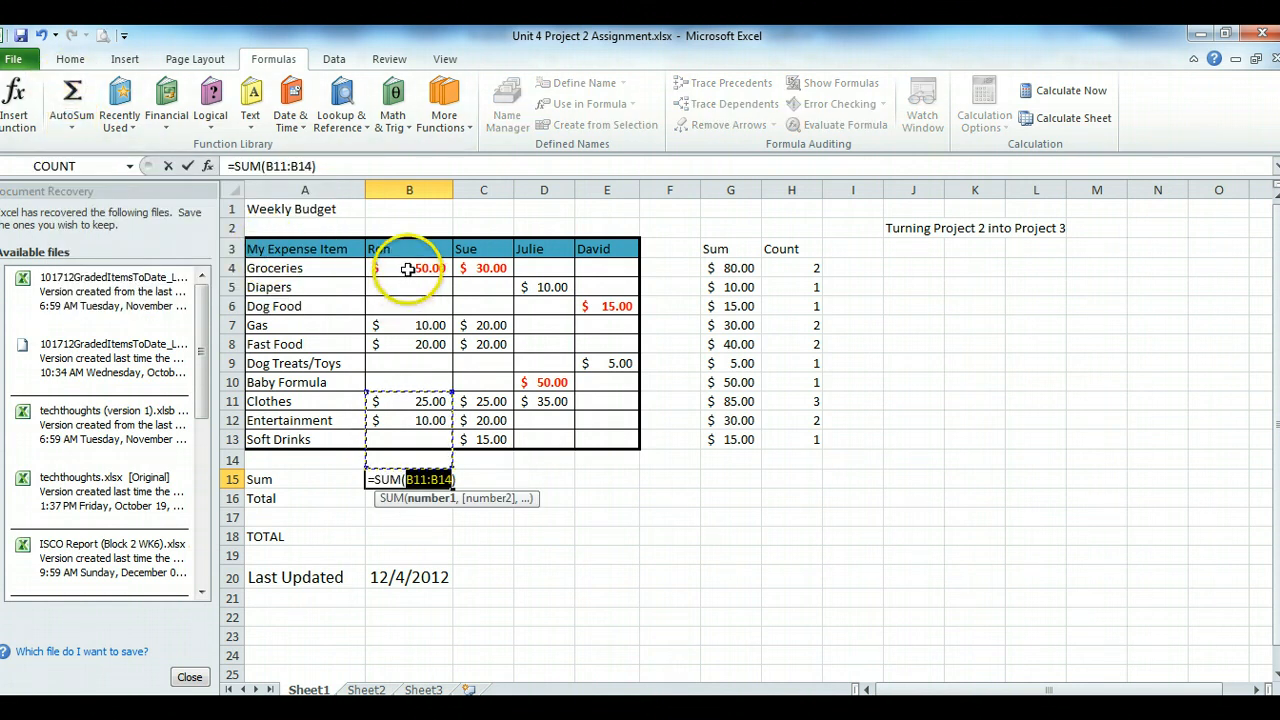
{"action": "left_click_drag", "start_coordinate": [407, 268], "coordinate": [409, 437]}
{"action": "key", "text": "Return"}
Fill the SUM formula from B15 across through E15 for the other family members and check the formula in C15
{"action": "left_click", "coordinate": [418, 480]}
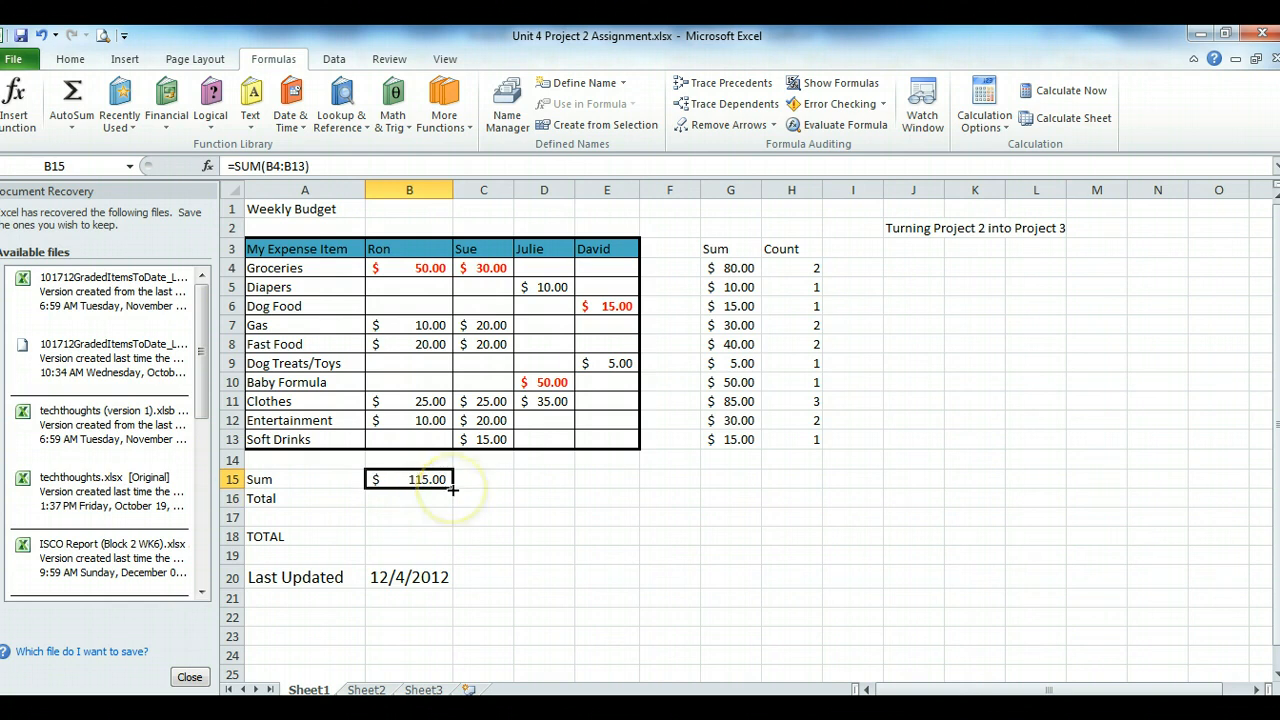
{"action": "left_click_drag", "start_coordinate": [472, 489], "coordinate": [622, 480]}
{"action": "left_click", "coordinate": [485, 480]}
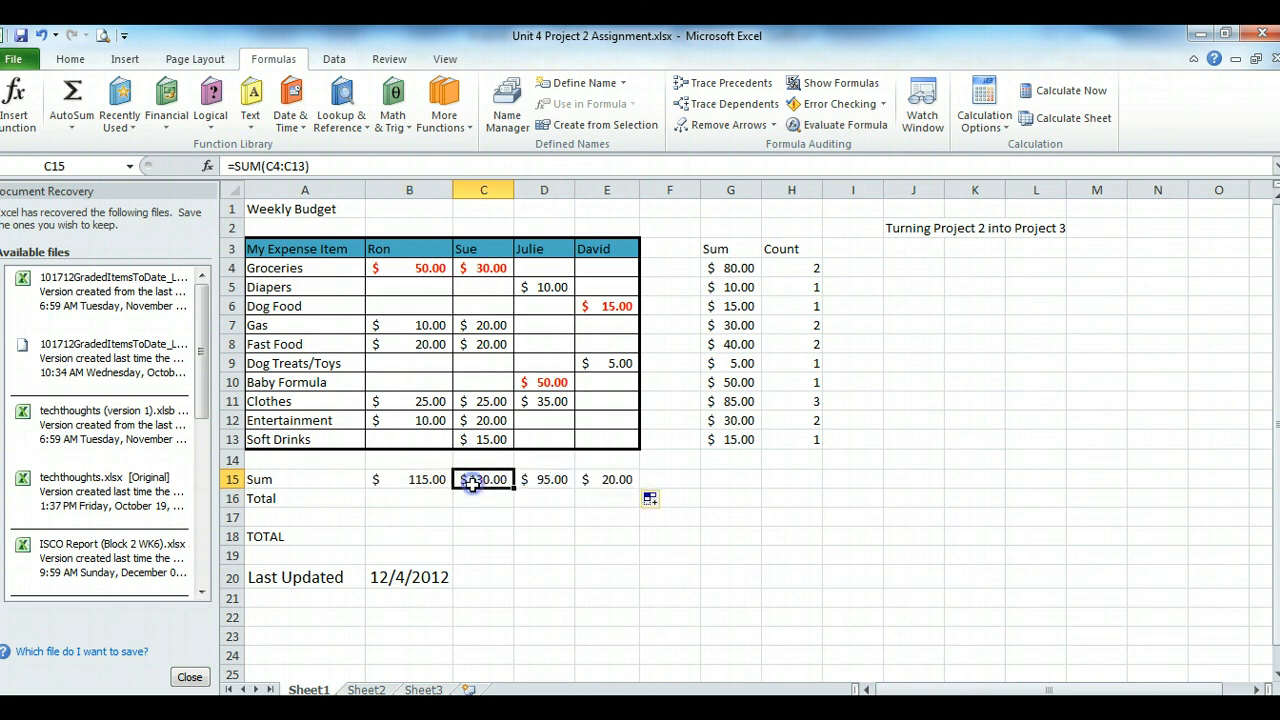
Replace the label in A16 with Count
{"action": "left_click", "coordinate": [280, 499]}
{"action": "type", "text": "Co"}
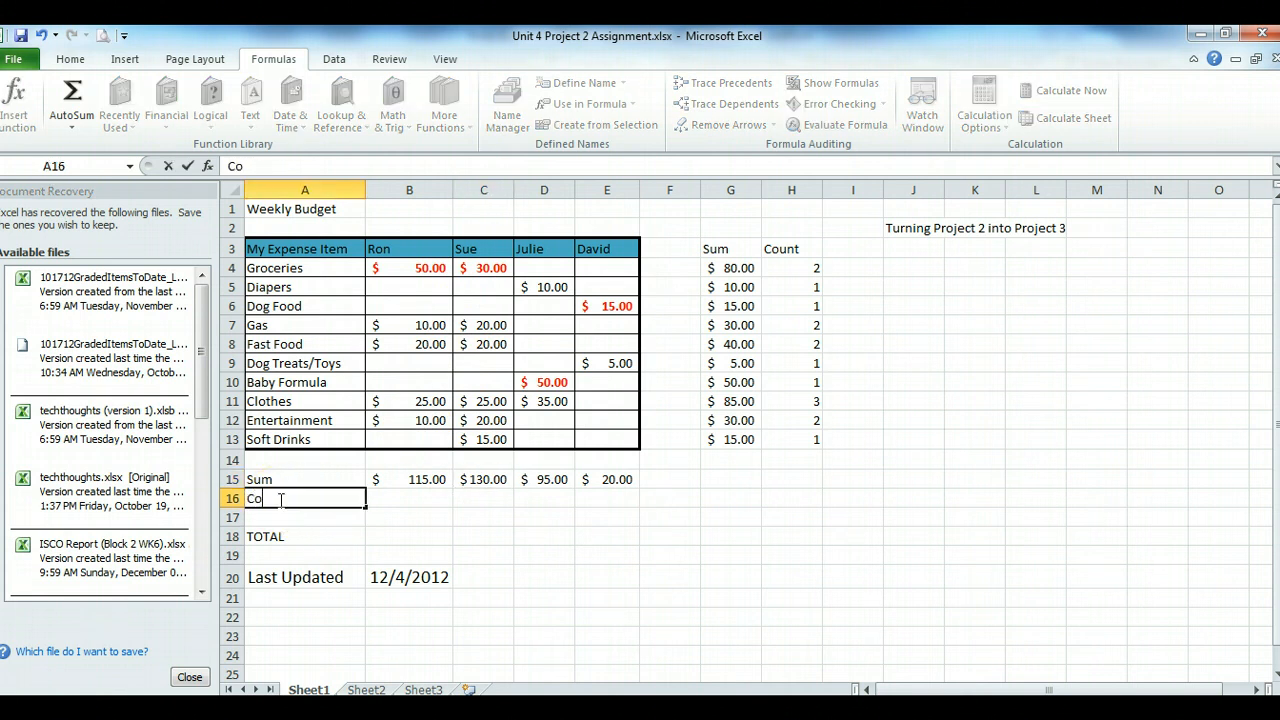
{"action": "type", "text": "unt"}
{"action": "key", "text": "Return"}
Insert a COUNT function in B16 with the range B4:B13 and fill it across through E16
{"action": "left_click", "coordinate": [402, 497]}
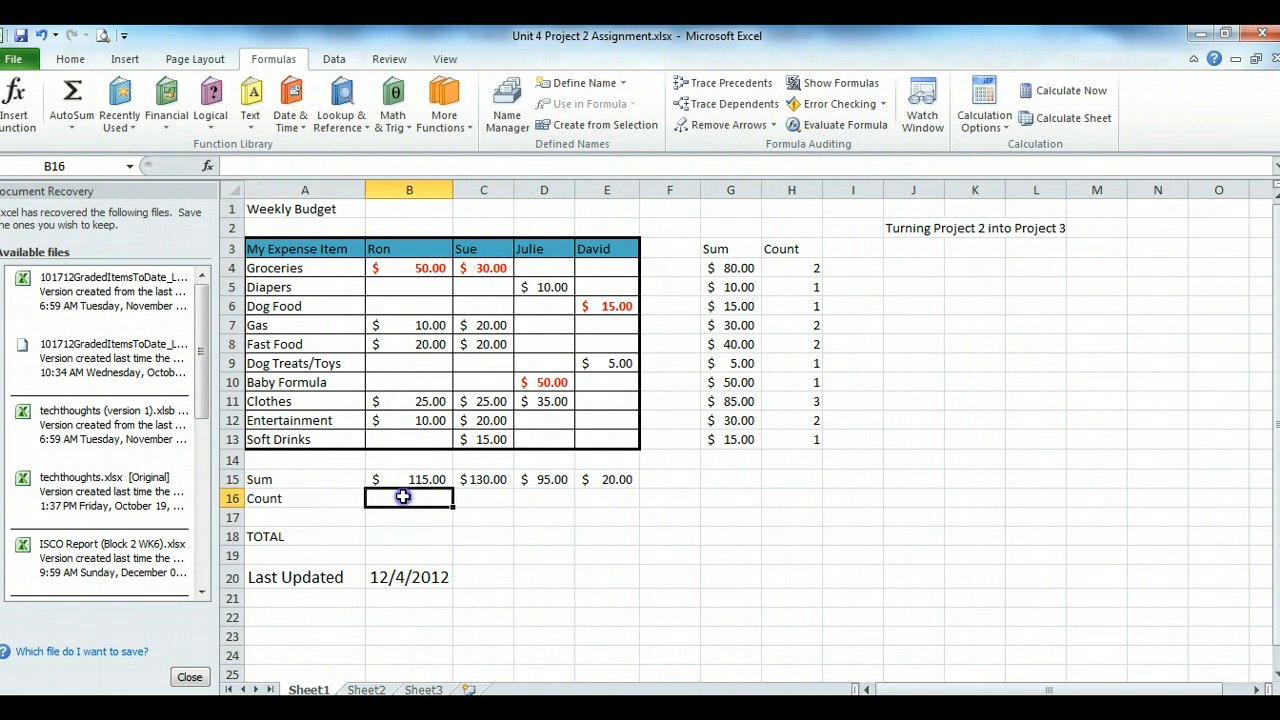
{"action": "left_click", "coordinate": [15, 100]}
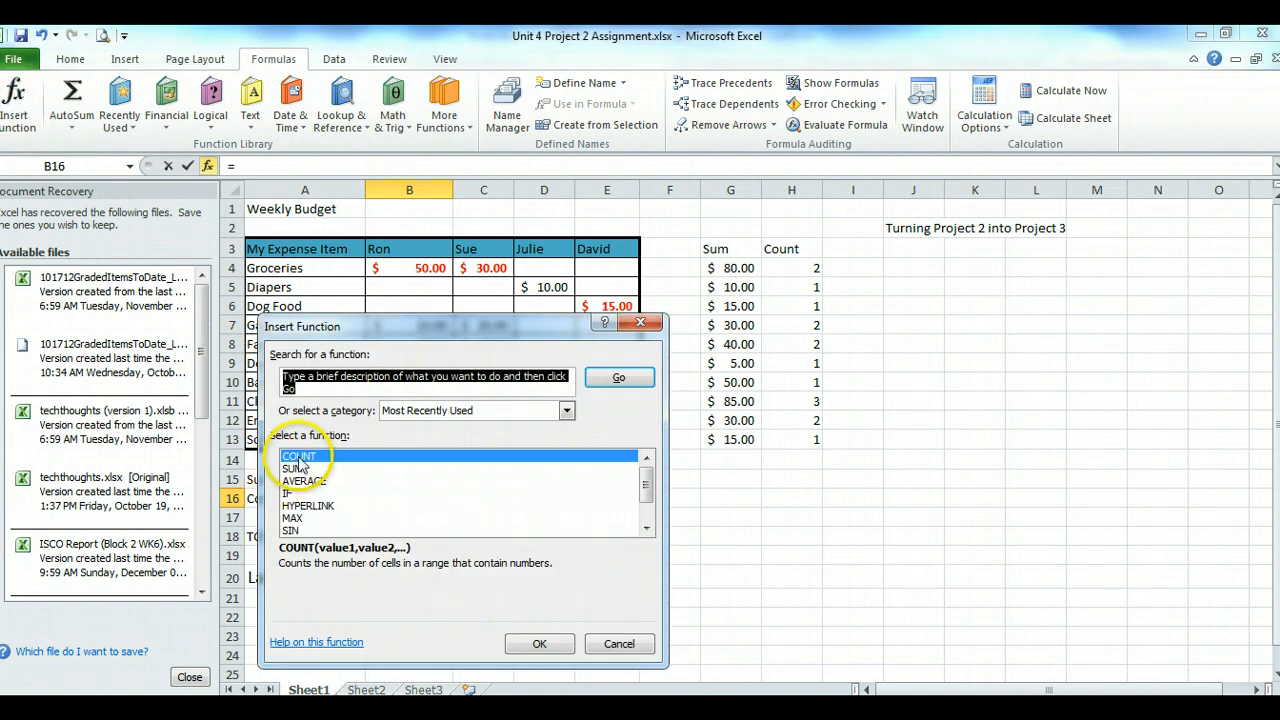
{"action": "left_click", "coordinate": [300, 530]}
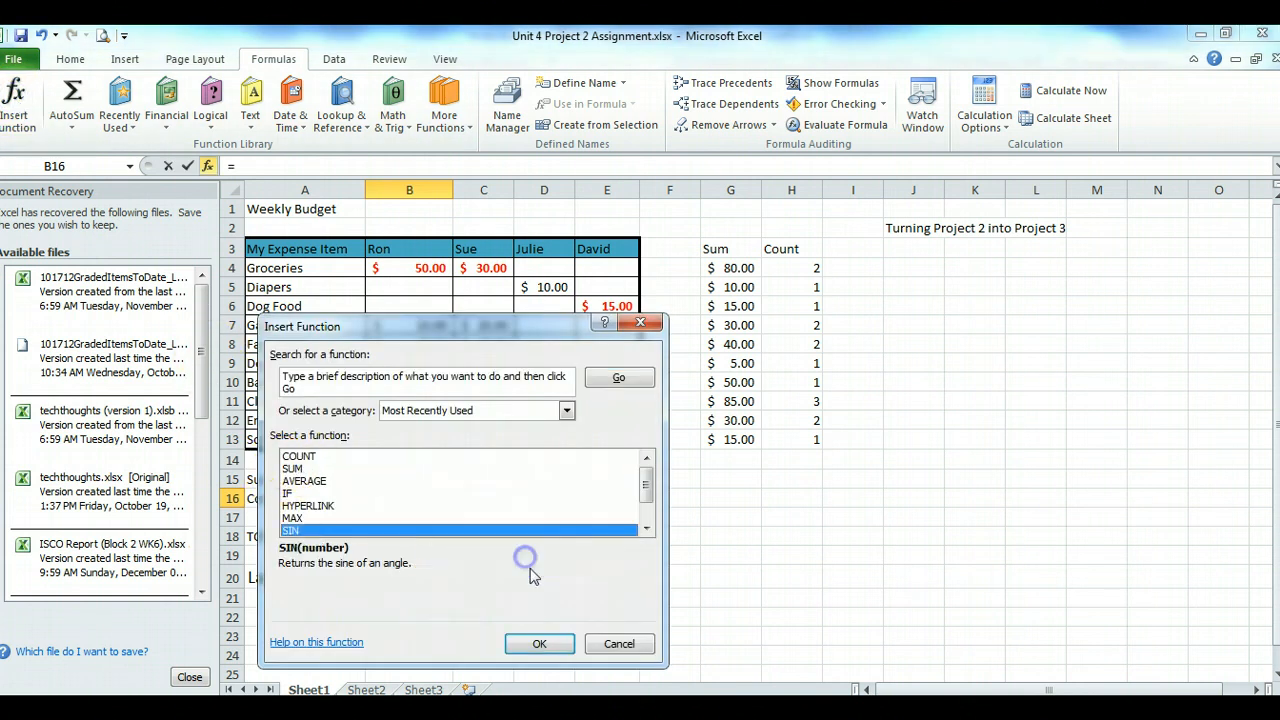
{"action": "left_click", "coordinate": [302, 456]}
{"action": "left_click", "coordinate": [540, 643]}
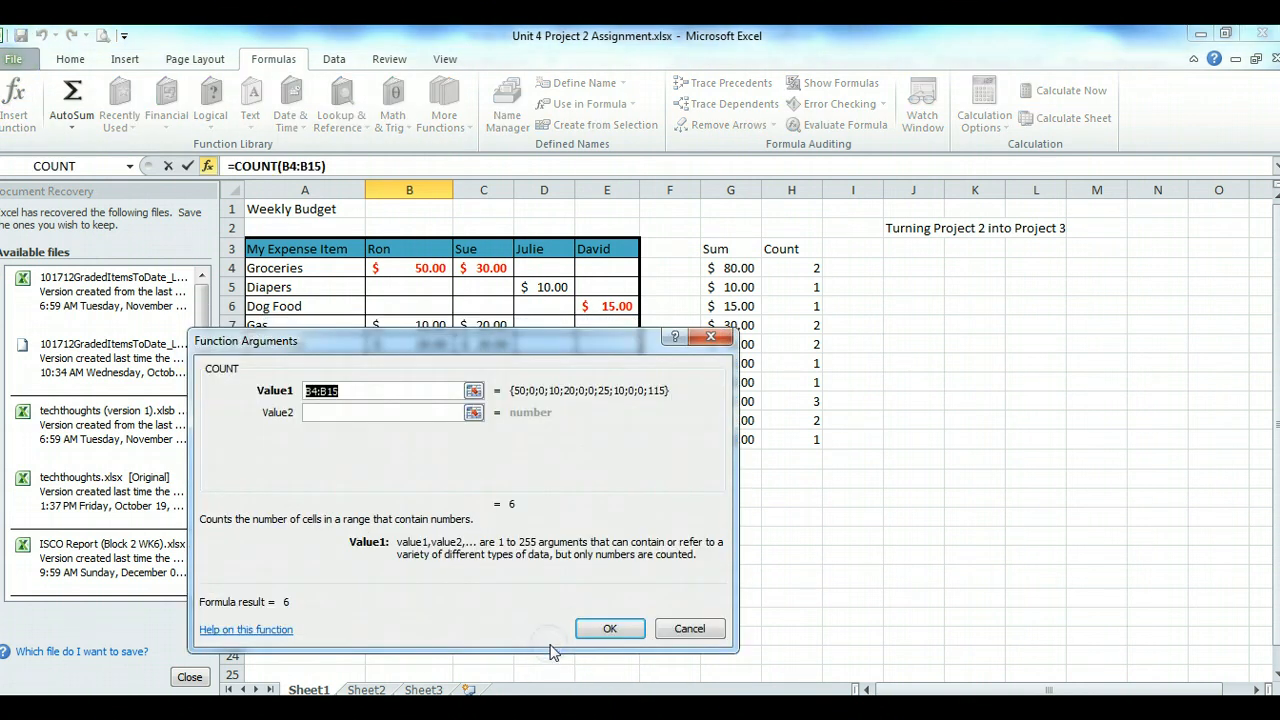
{"action": "left_click_drag", "start_coordinate": [452, 343], "coordinate": [922, 315]}
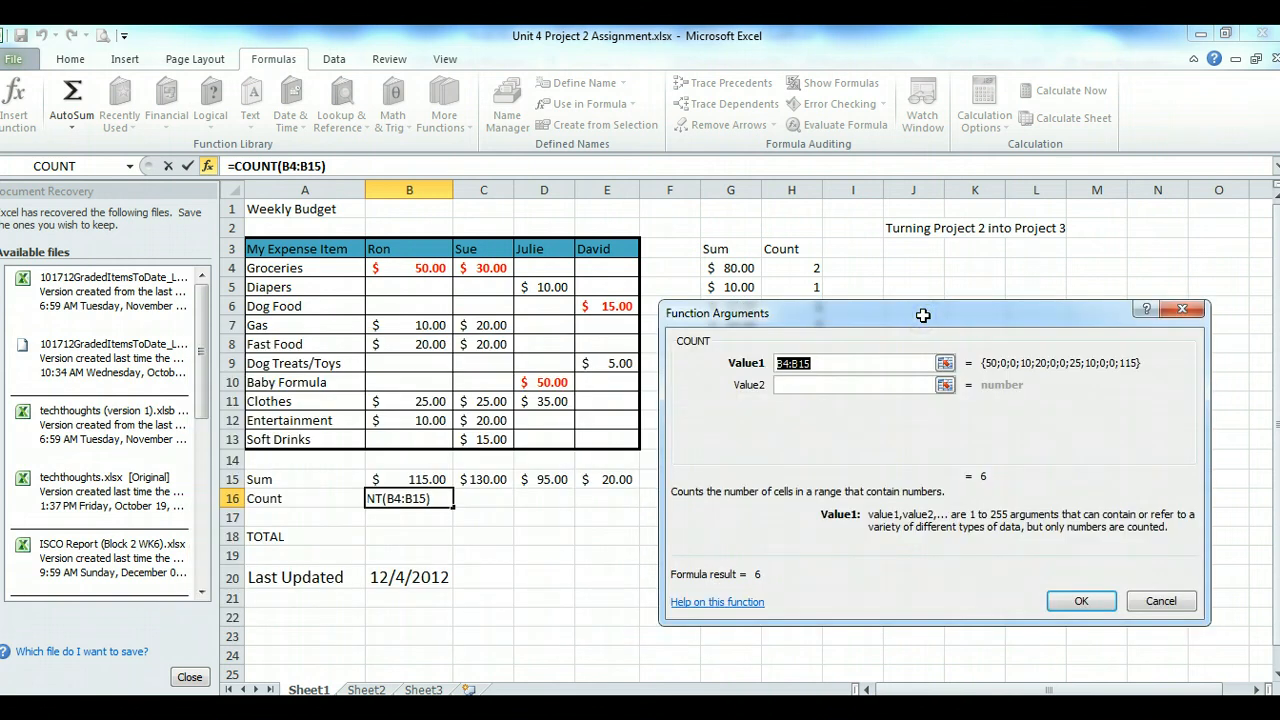
{"action": "left_click", "coordinate": [816, 363]}
{"action": "key", "text": "BackSpace"}
{"action": "key", "text": "BackSpace"}
{"action": "type", "text": "13"}
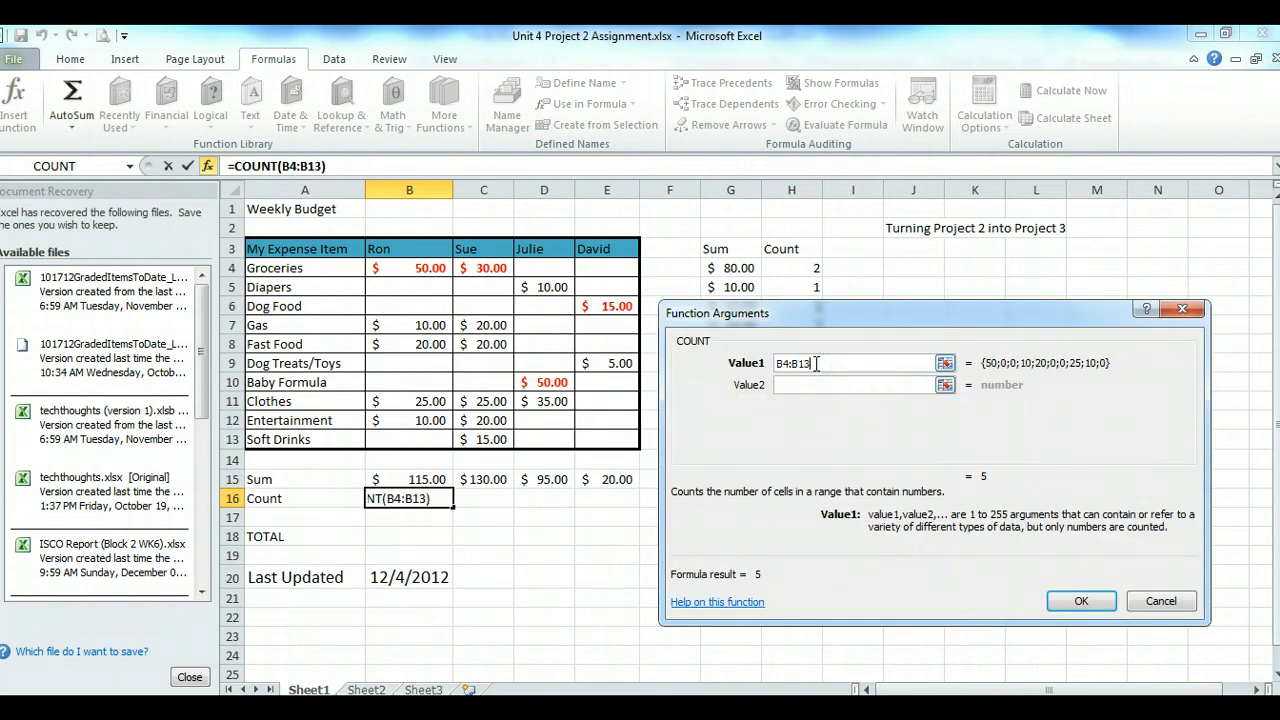
{"action": "left_click", "coordinate": [1080, 606]}
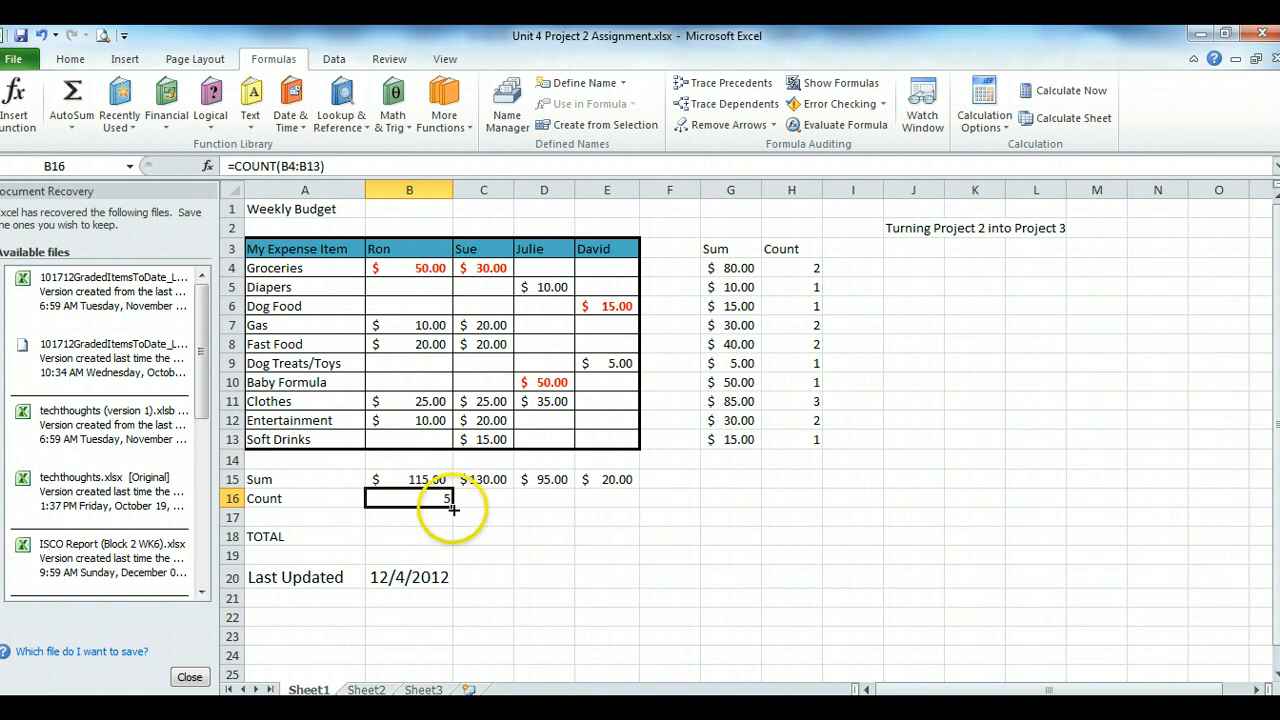
{"action": "left_click_drag", "start_coordinate": [453, 508], "coordinate": [626, 497]}
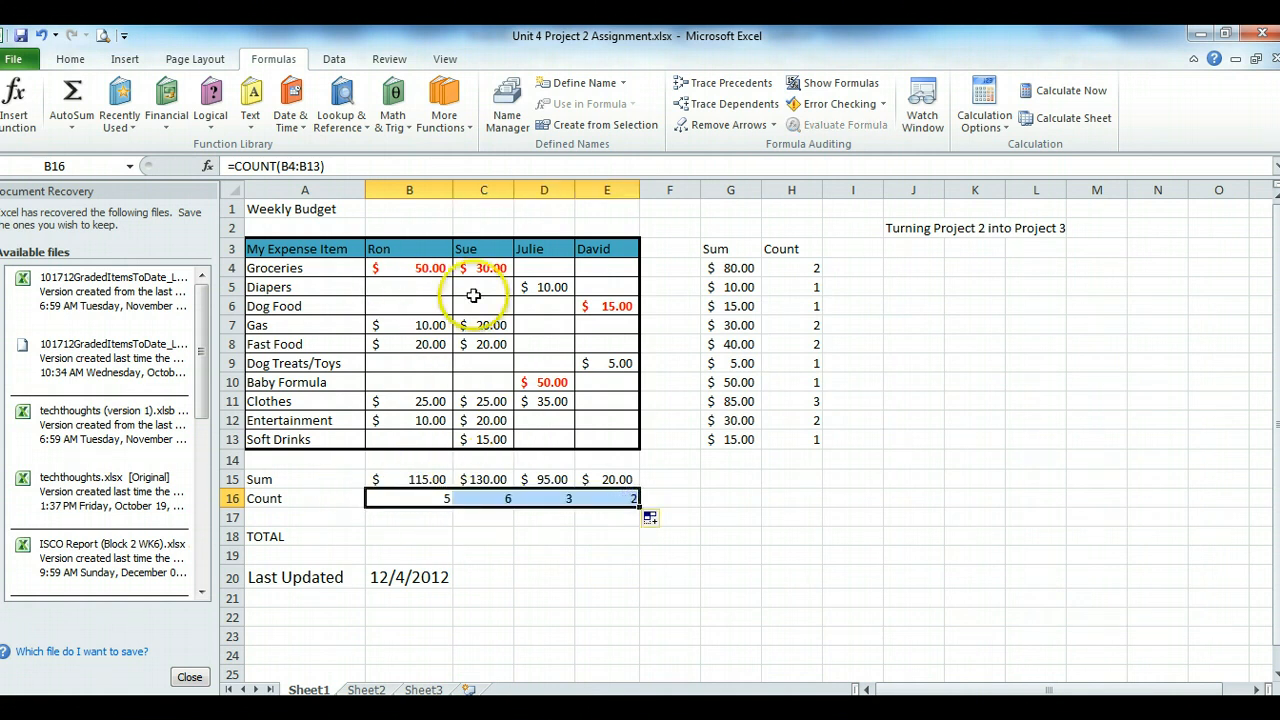
Examine the TOTAL row and the two possible source ranges for it, the sums in B15:E15 and in G4:G13
{"action": "left_click", "coordinate": [413, 533]}
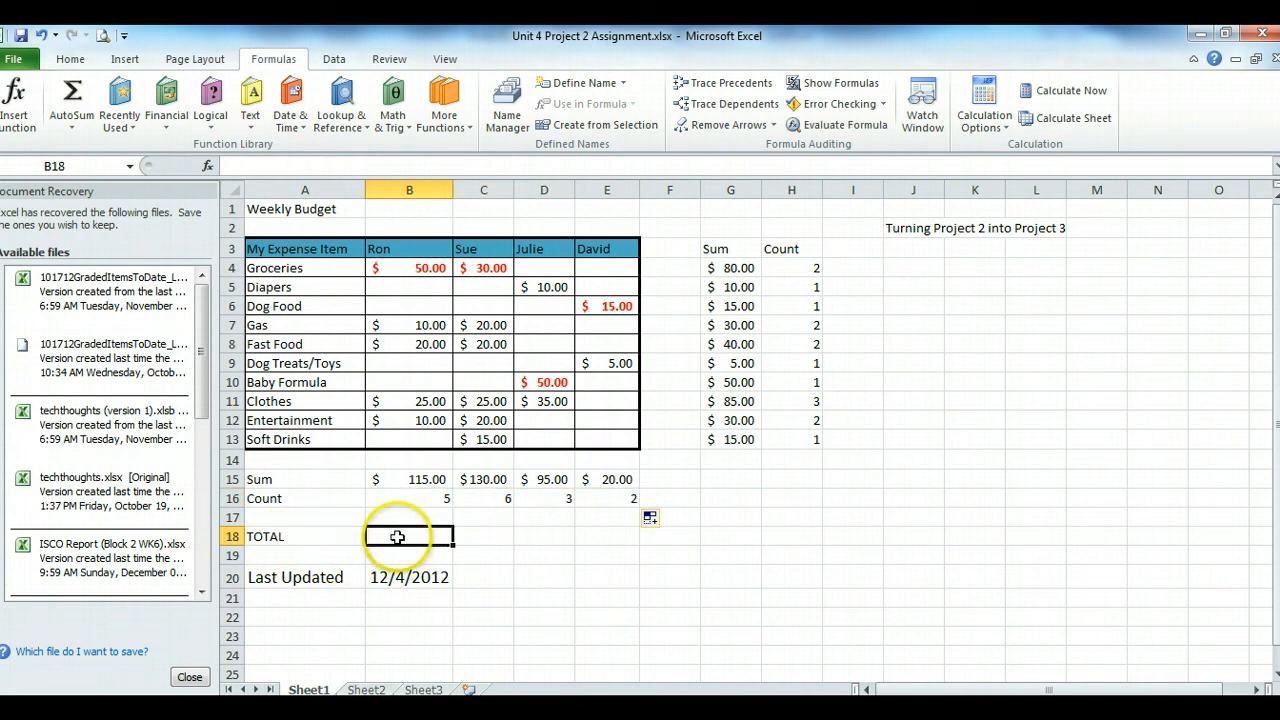
{"action": "left_click", "coordinate": [280, 538]}
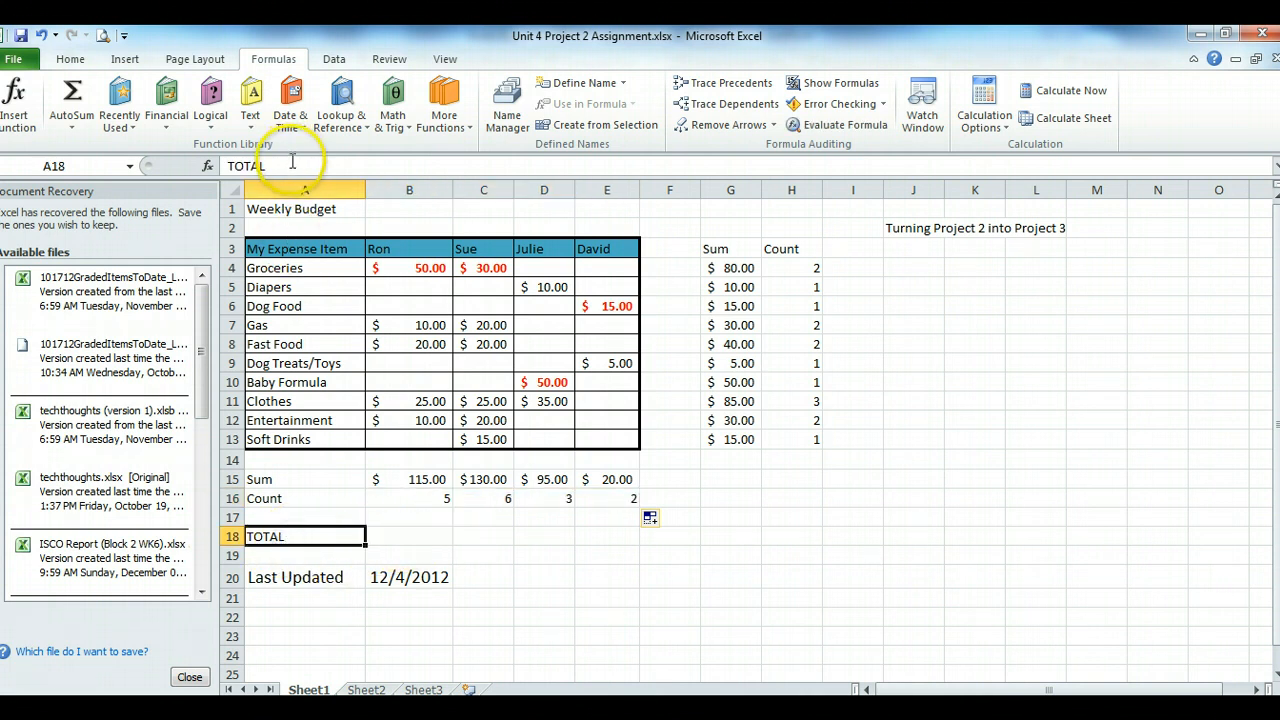
{"action": "left_click", "coordinate": [398, 536]}
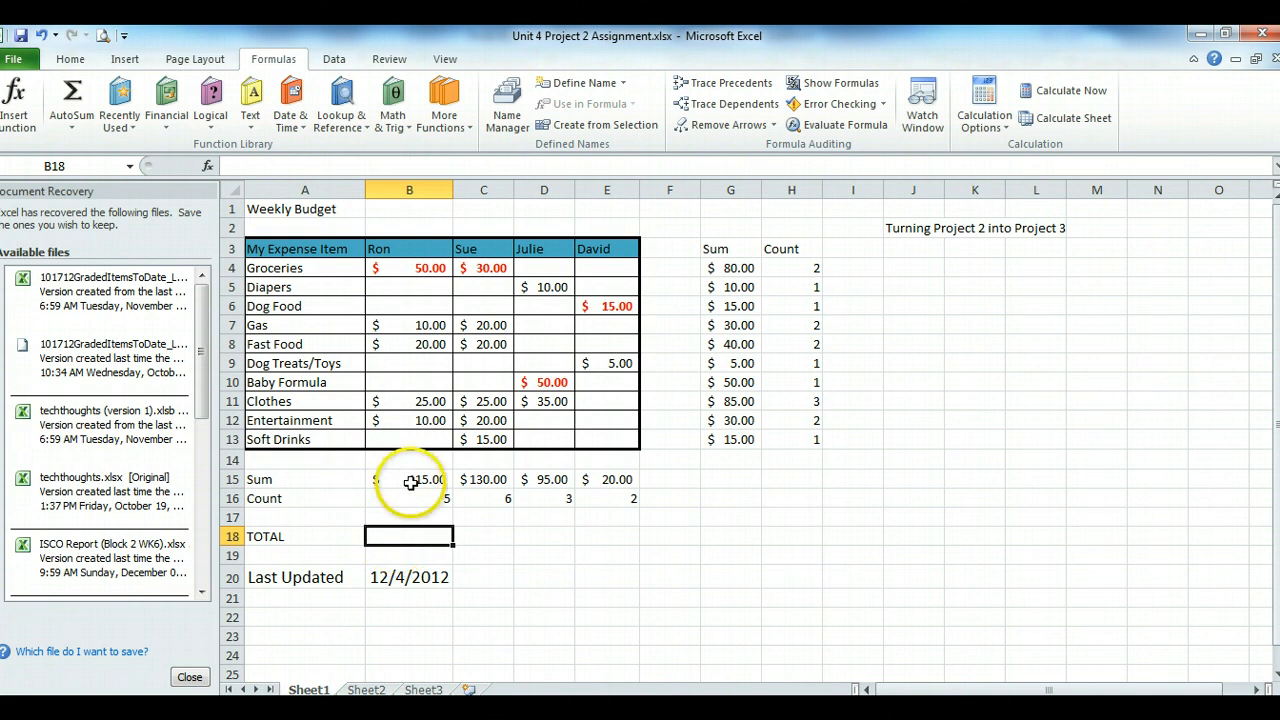
{"action": "left_click_drag", "start_coordinate": [414, 480], "coordinate": [623, 480]}
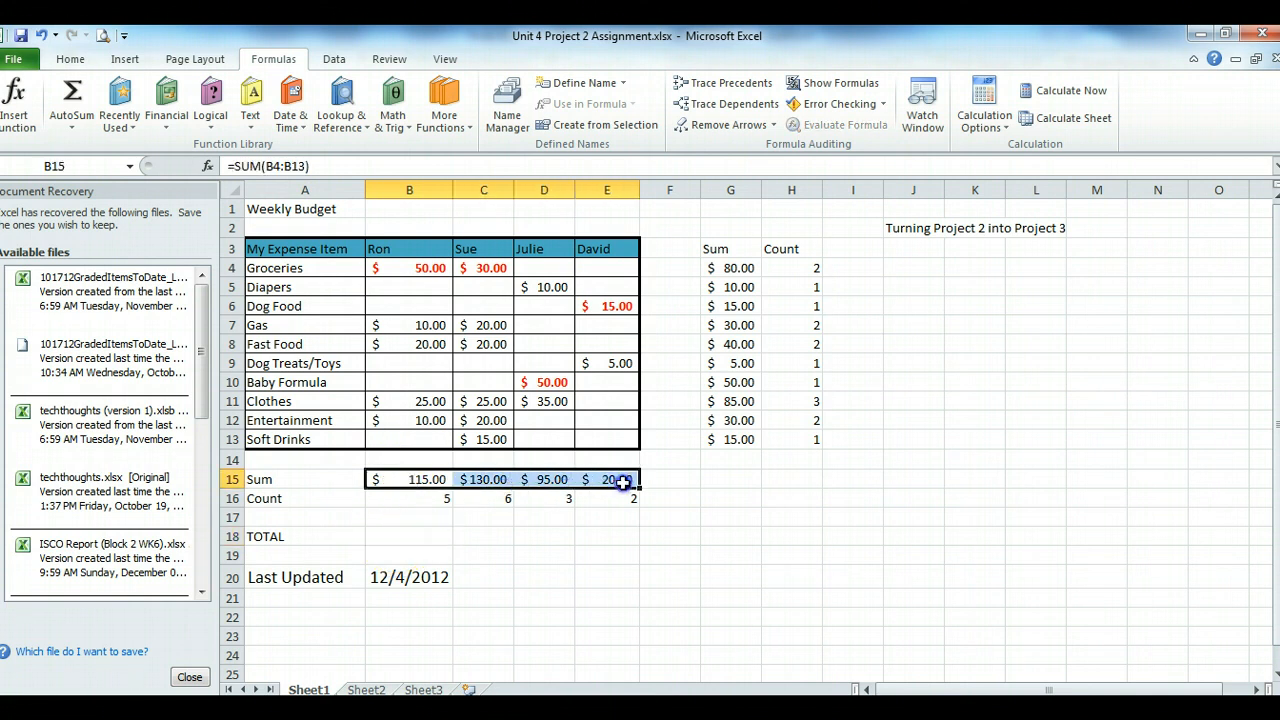
{"action": "left_click", "coordinate": [386, 478]}
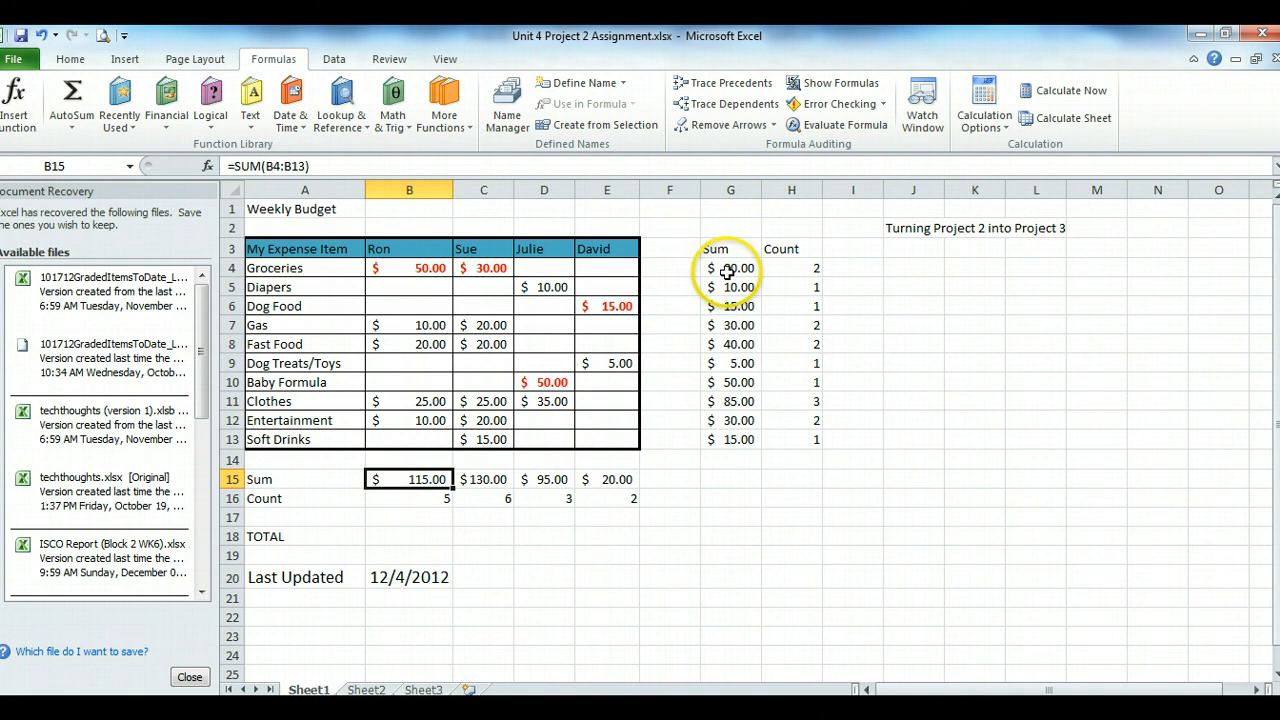
{"action": "left_click_drag", "start_coordinate": [726, 272], "coordinate": [740, 433]}
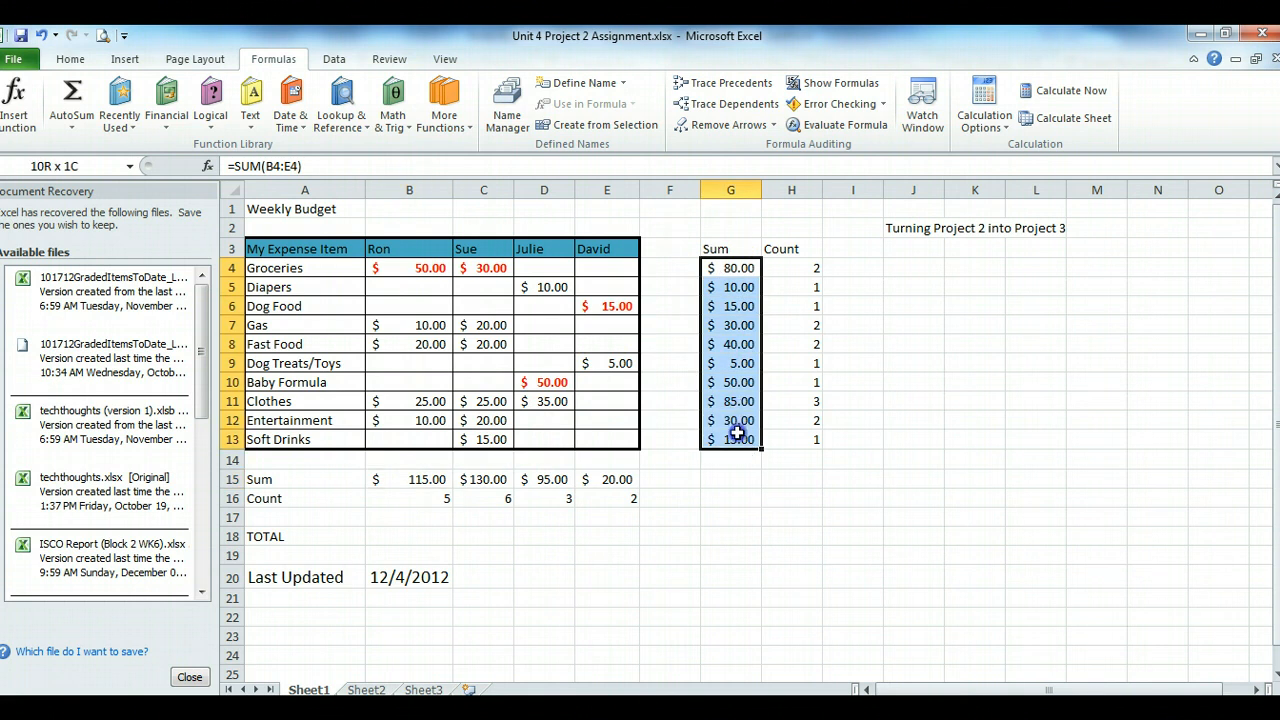
{"action": "left_click", "coordinate": [722, 268]}
Add a SUM formula in B18 beside TOTAL that adds the item sums in G4:G13
{"action": "left_click", "coordinate": [403, 538]}
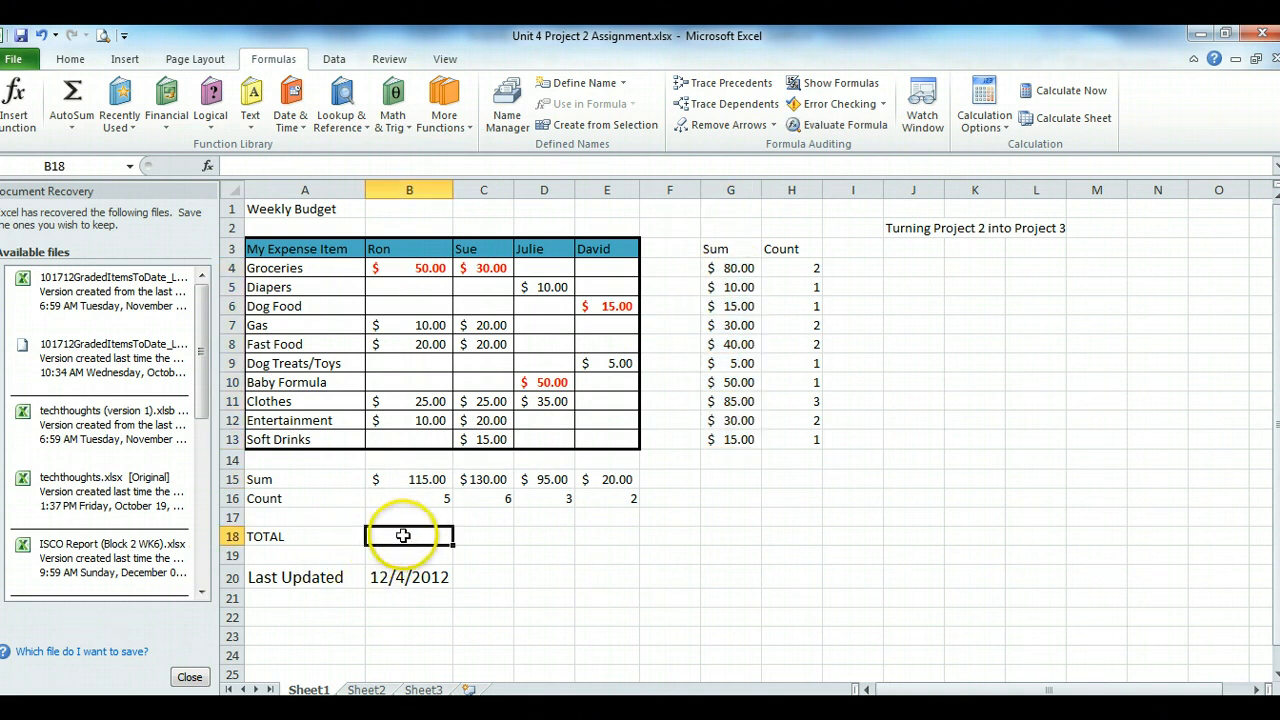
{"action": "left_click", "coordinate": [71, 93]}
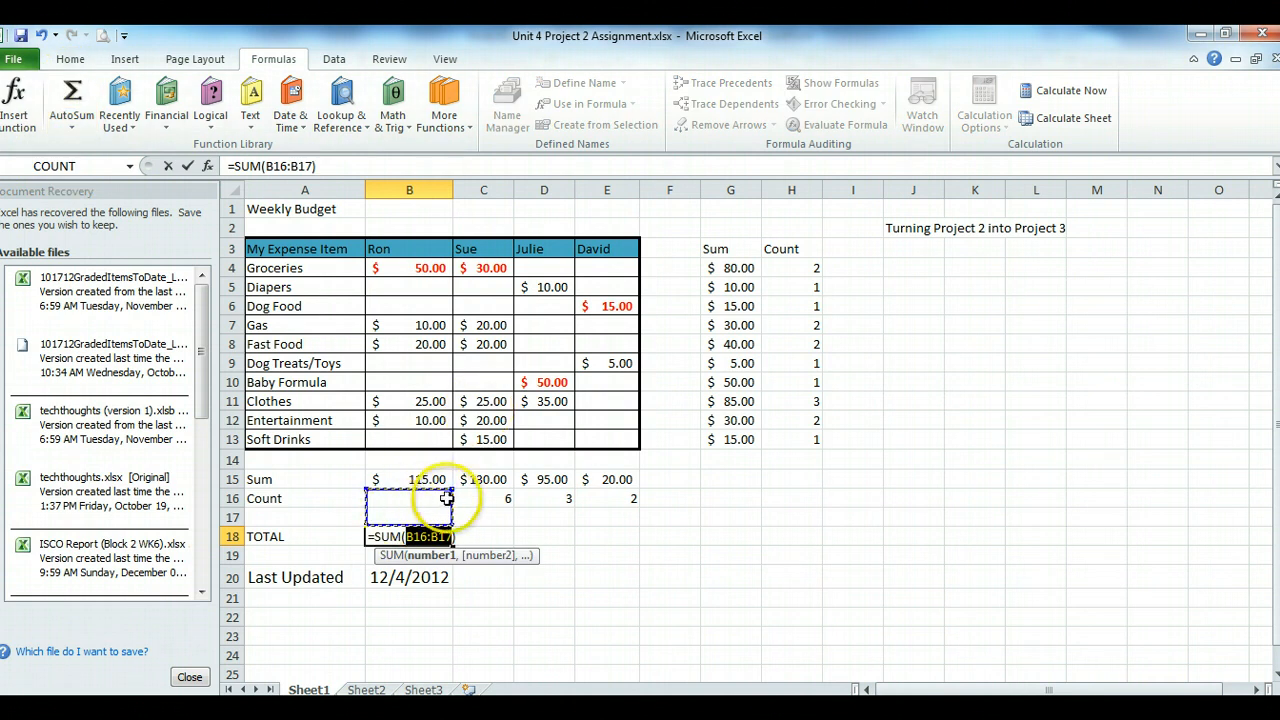
{"action": "left_click", "coordinate": [731, 269]}
{"action": "left_click_drag", "start_coordinate": [731, 269], "coordinate": [737, 433]}
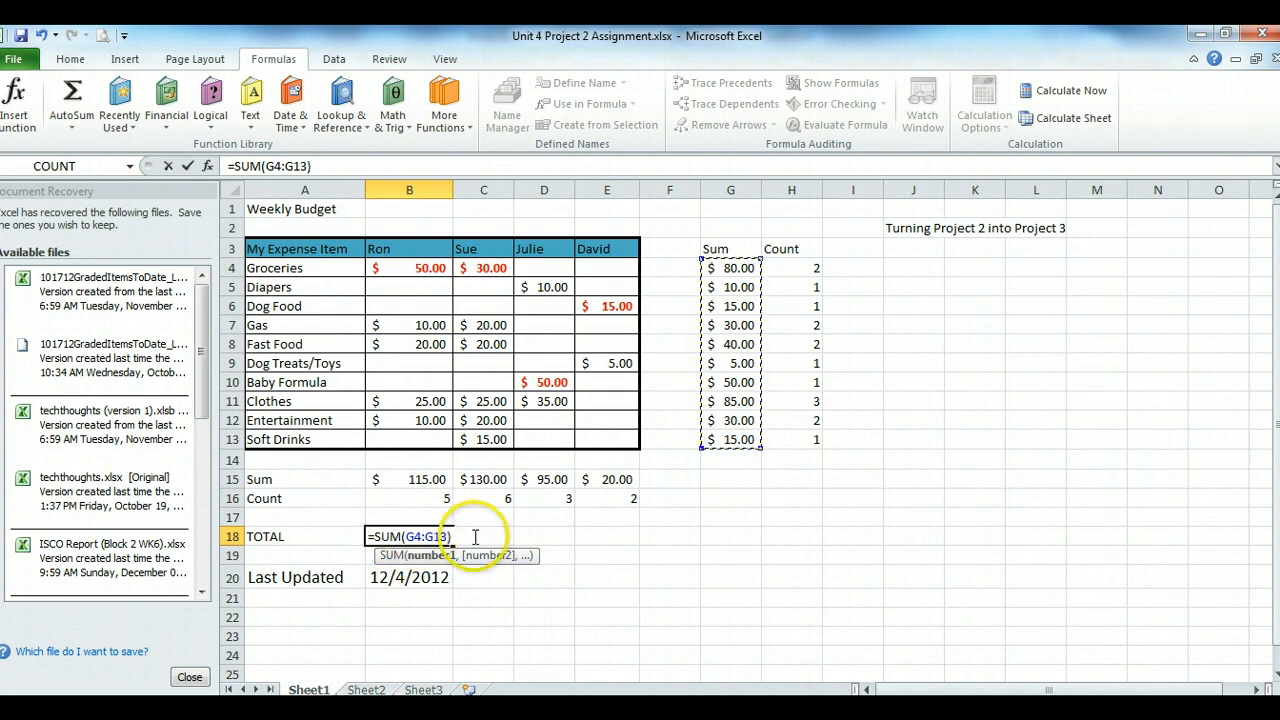
{"action": "key", "text": "Return"}
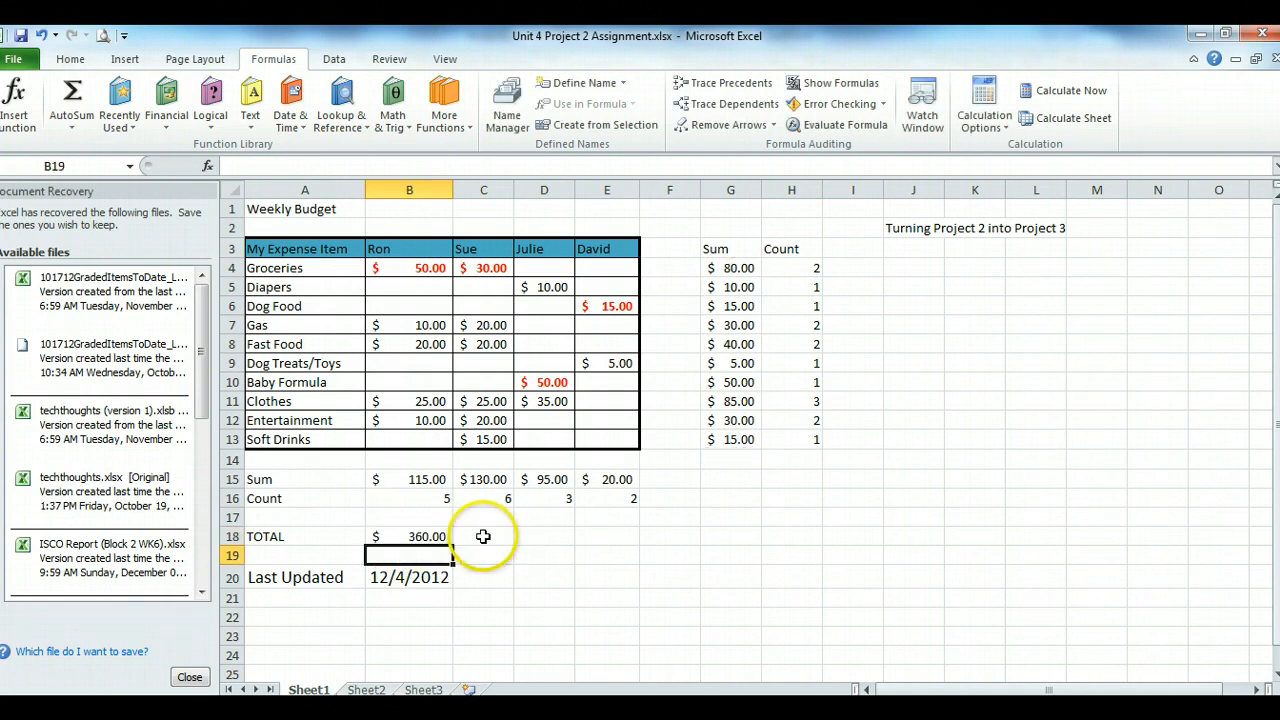
{"action": "left_click", "coordinate": [405, 536]}
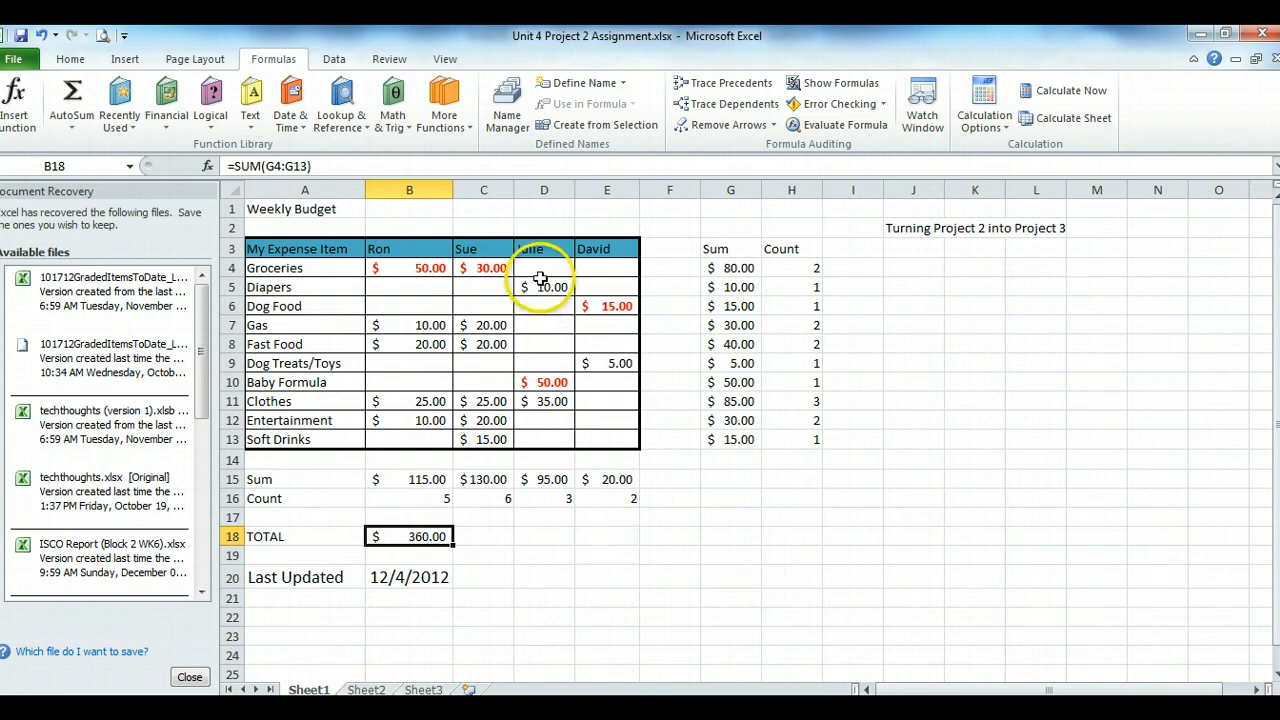
Test the sums, counts and total by temporarily entering 20 for Julie's Groceries in D4, checking the dependent formulas and clearing the cell
{"action": "left_click", "coordinate": [543, 273]}
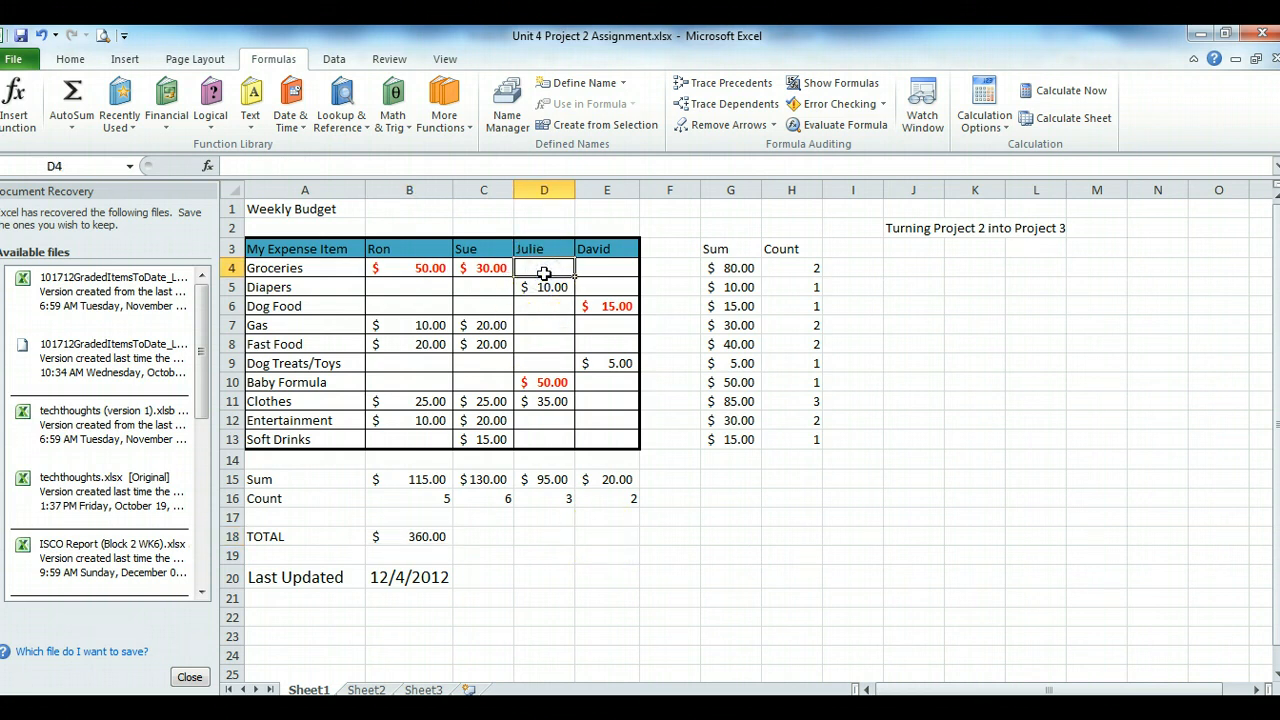
{"action": "type", "text": "2"}
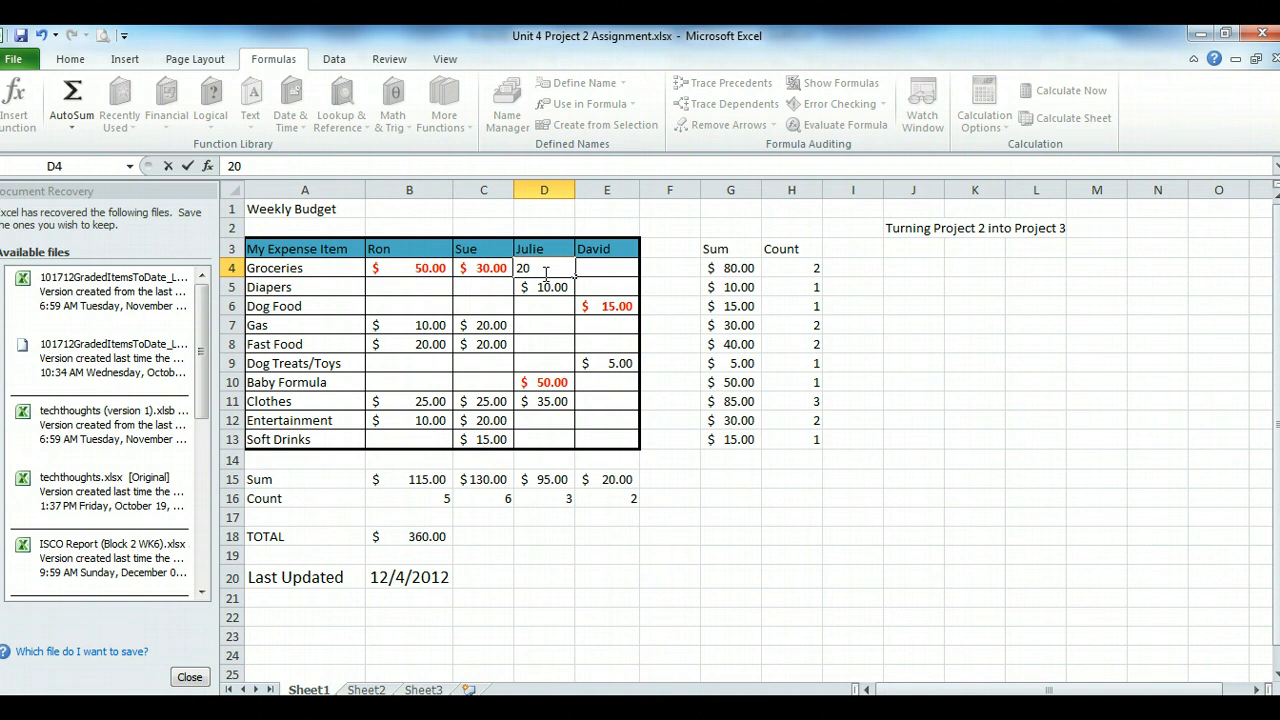
{"action": "type", "text": "0"}
{"action": "key", "text": "Return"}
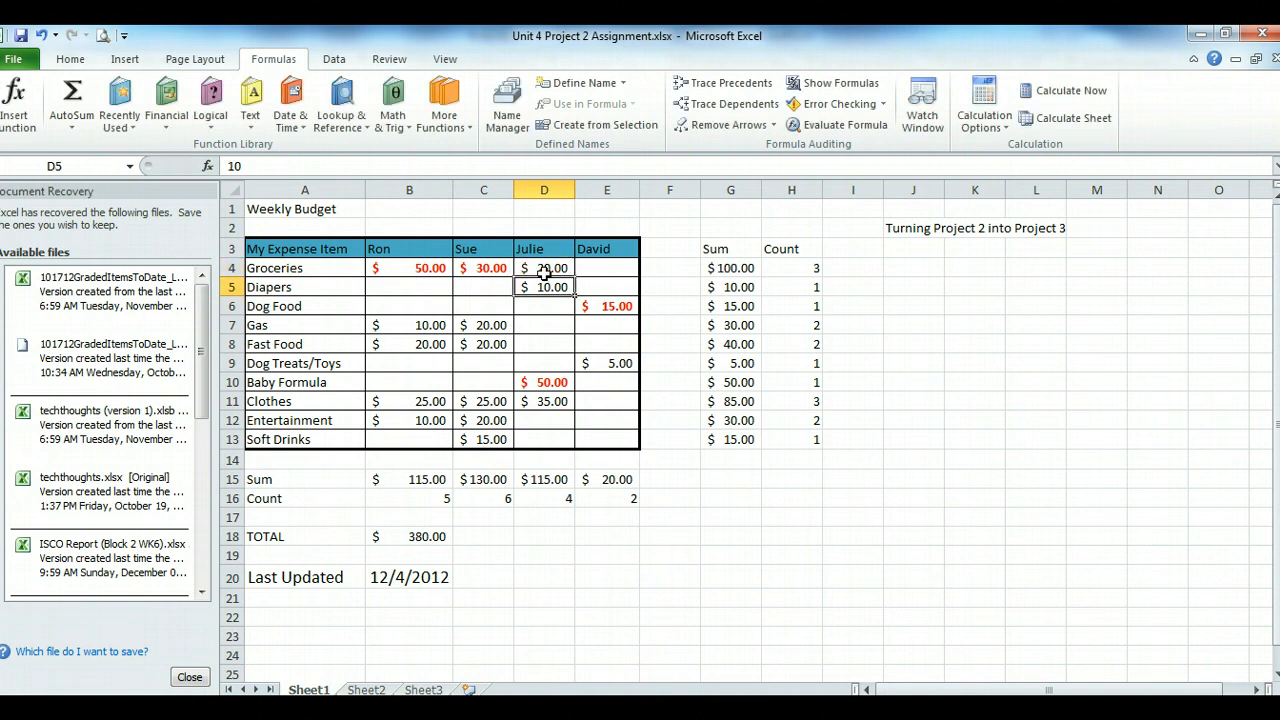
{"action": "left_click", "coordinate": [720, 268]}
{"action": "left_click", "coordinate": [815, 268]}
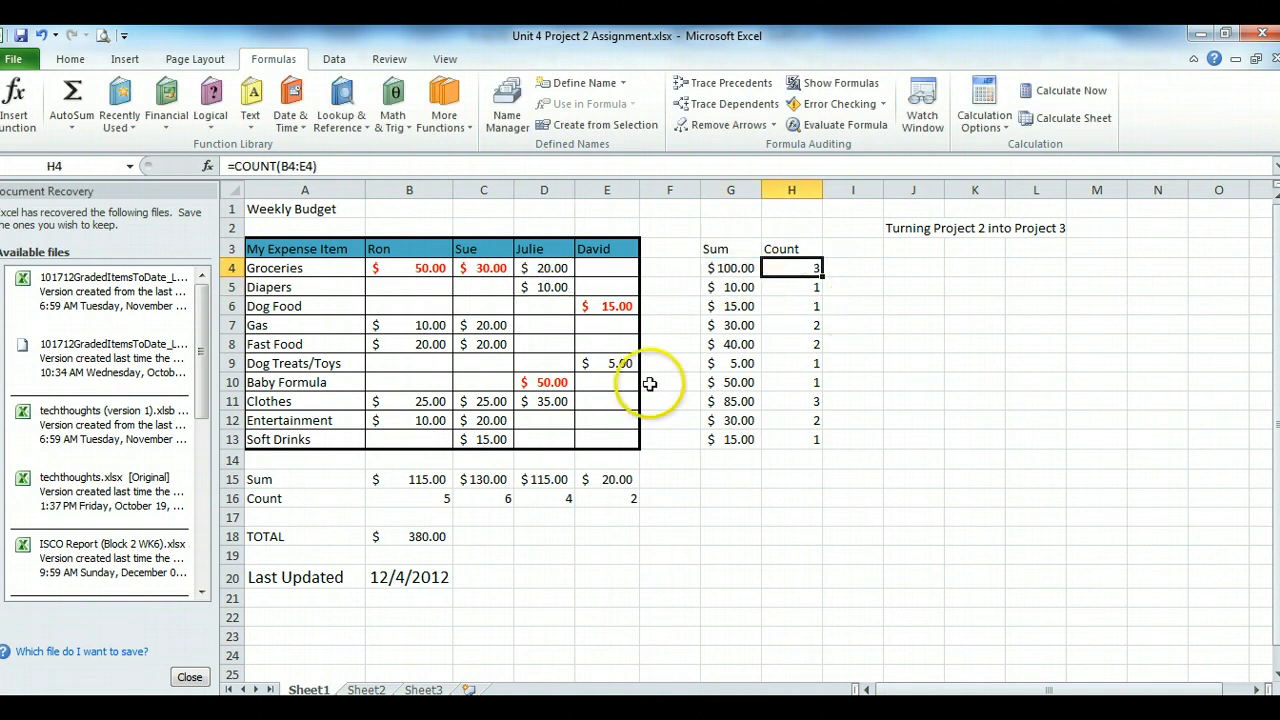
{"action": "left_click", "coordinate": [548, 480]}
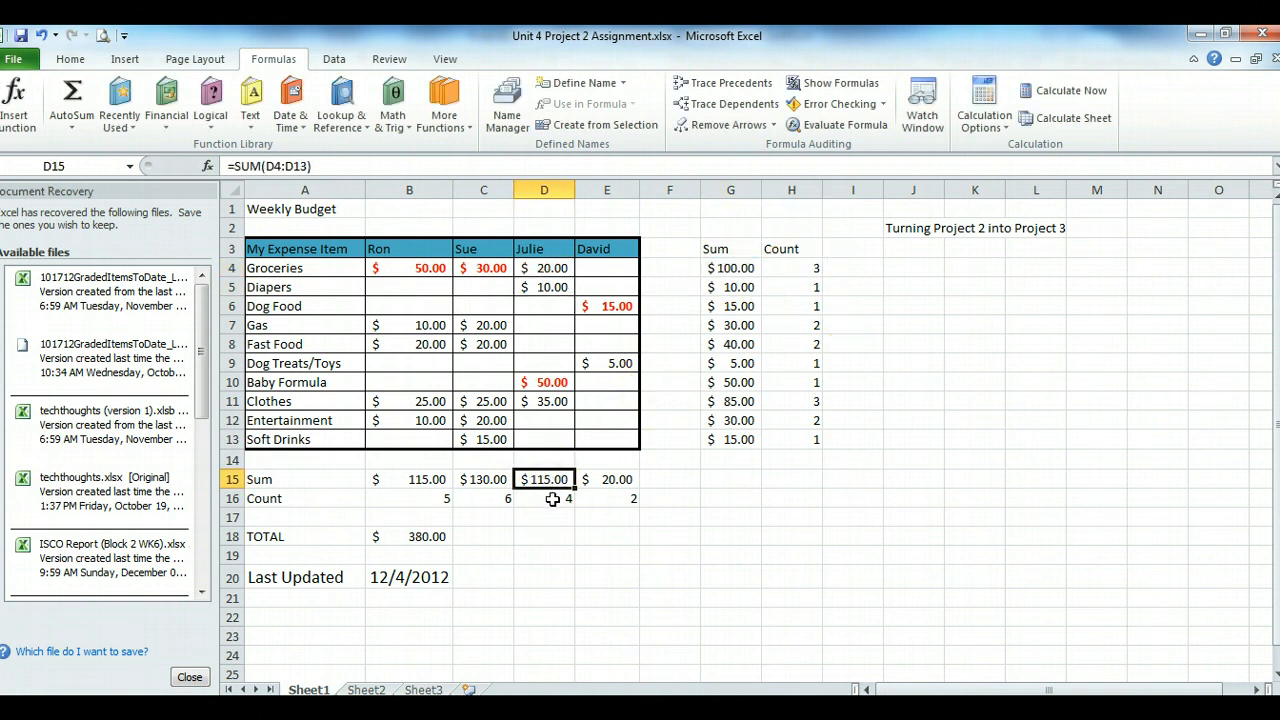
{"action": "left_click", "coordinate": [552, 498]}
{"action": "left_click", "coordinate": [416, 538]}
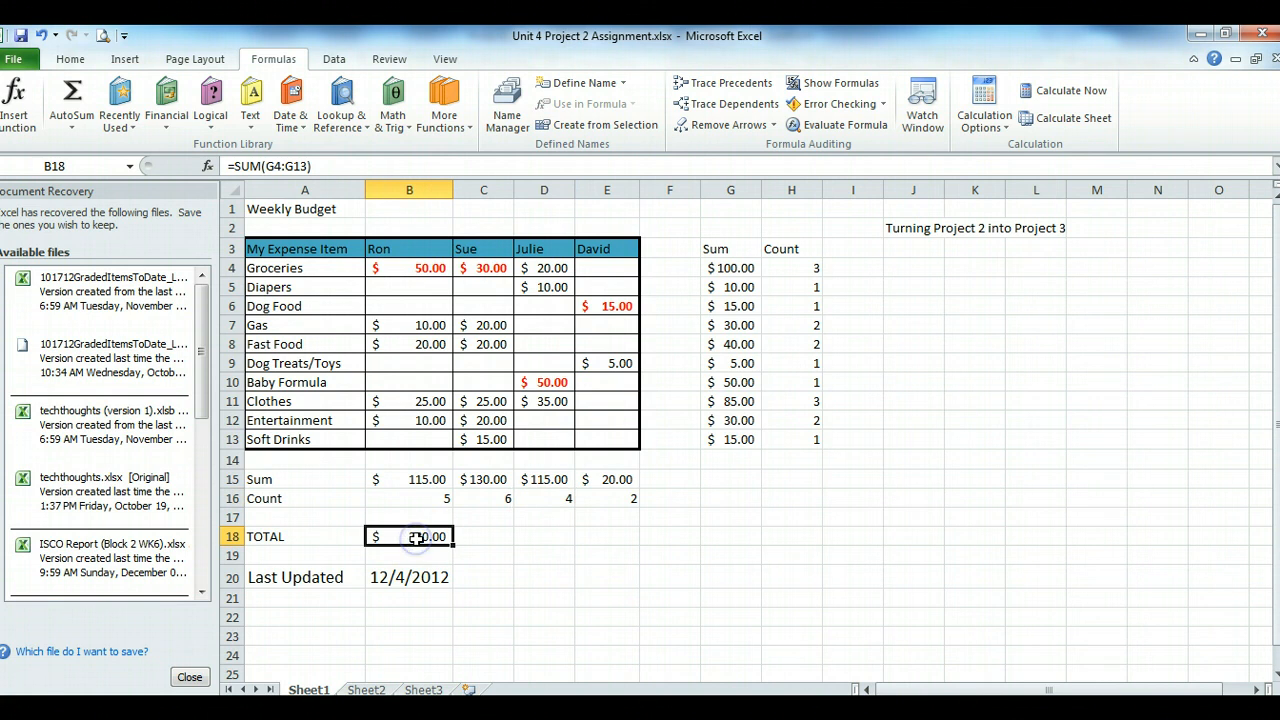
{"action": "left_click", "coordinate": [538, 269]}
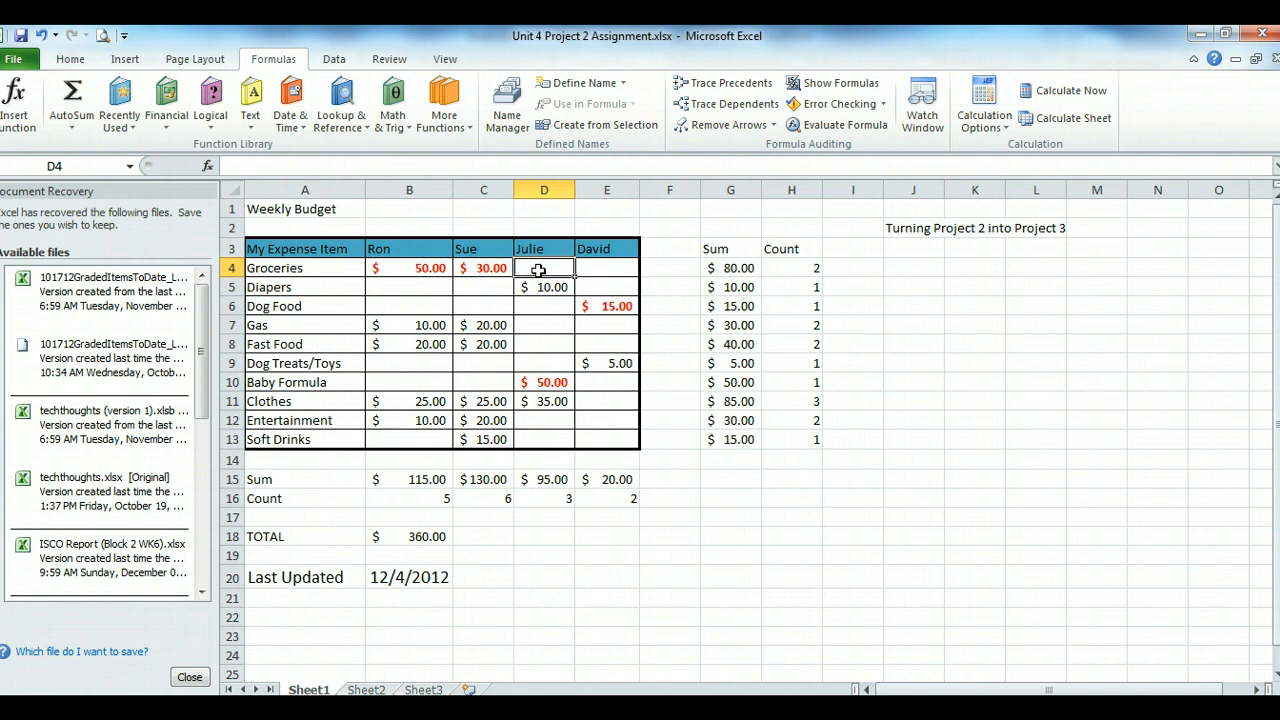
Switch to the Computer Fundamentals A course page in Internet Explorer and open the Section 6: Formulas lesson
{"action": "left_click", "coordinate": [540, 551]}
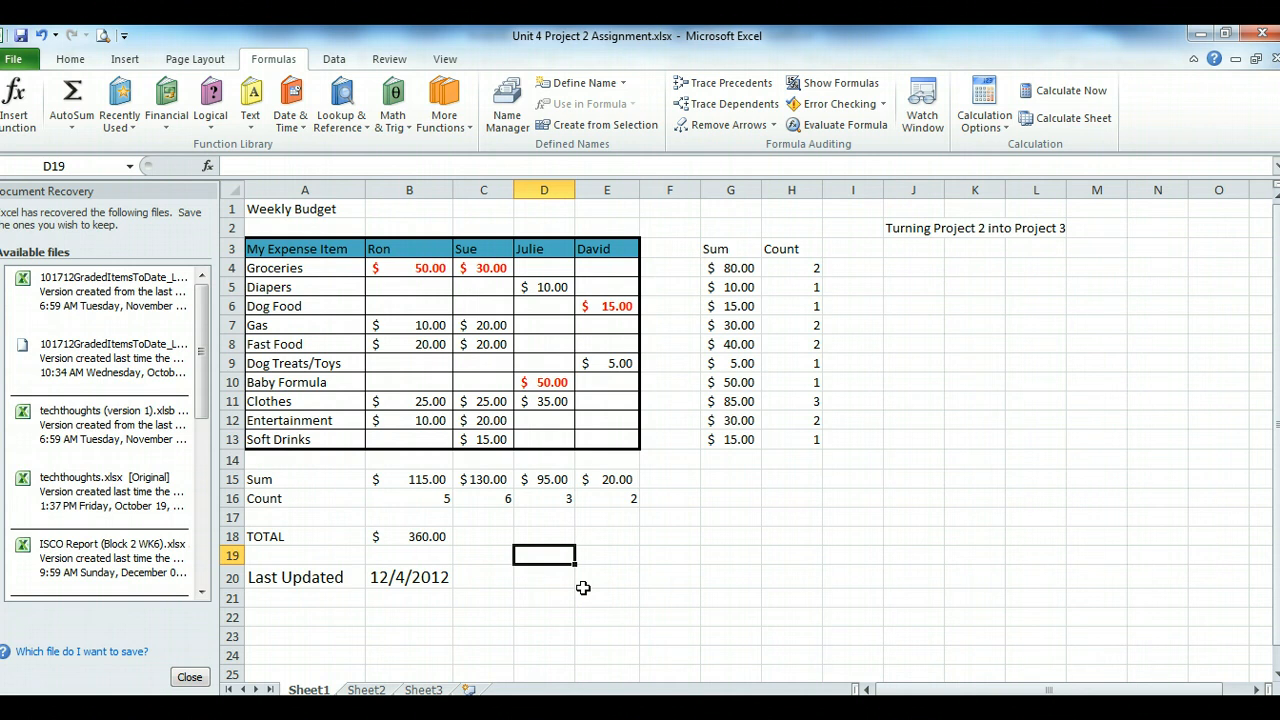
{"action": "left_click", "coordinate": [307, 710]}
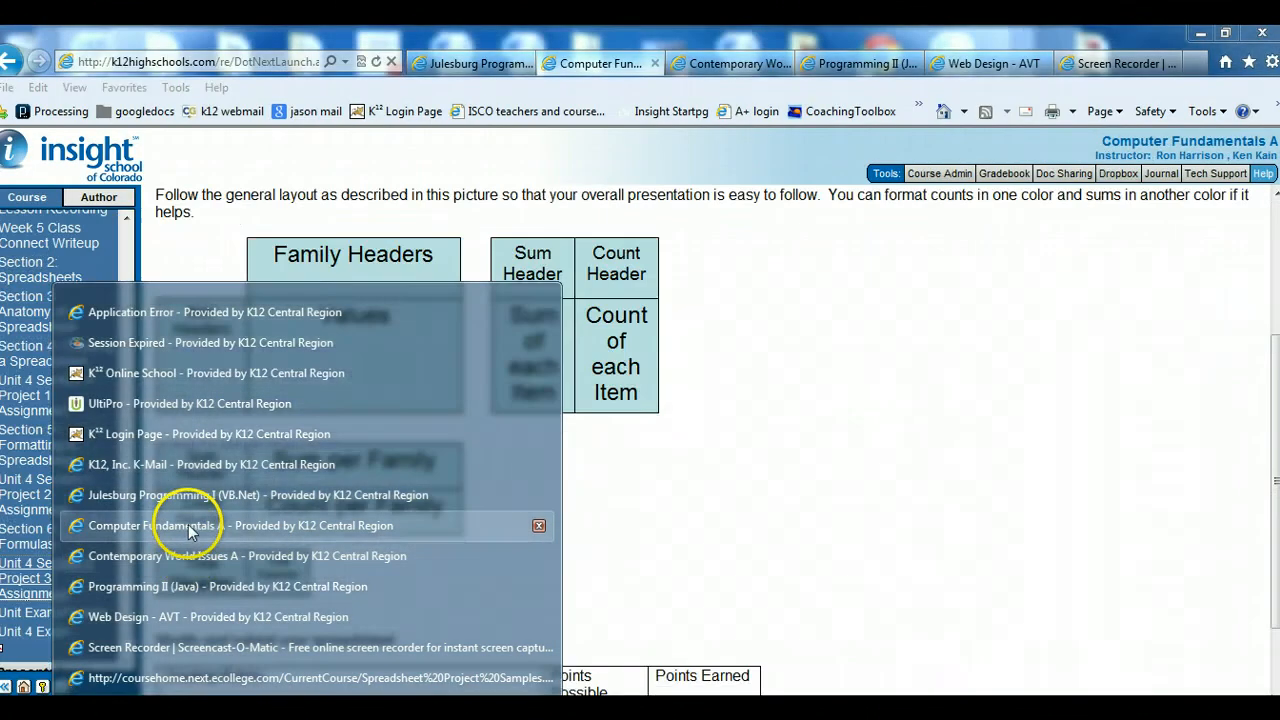
{"action": "left_click", "coordinate": [171, 527]}
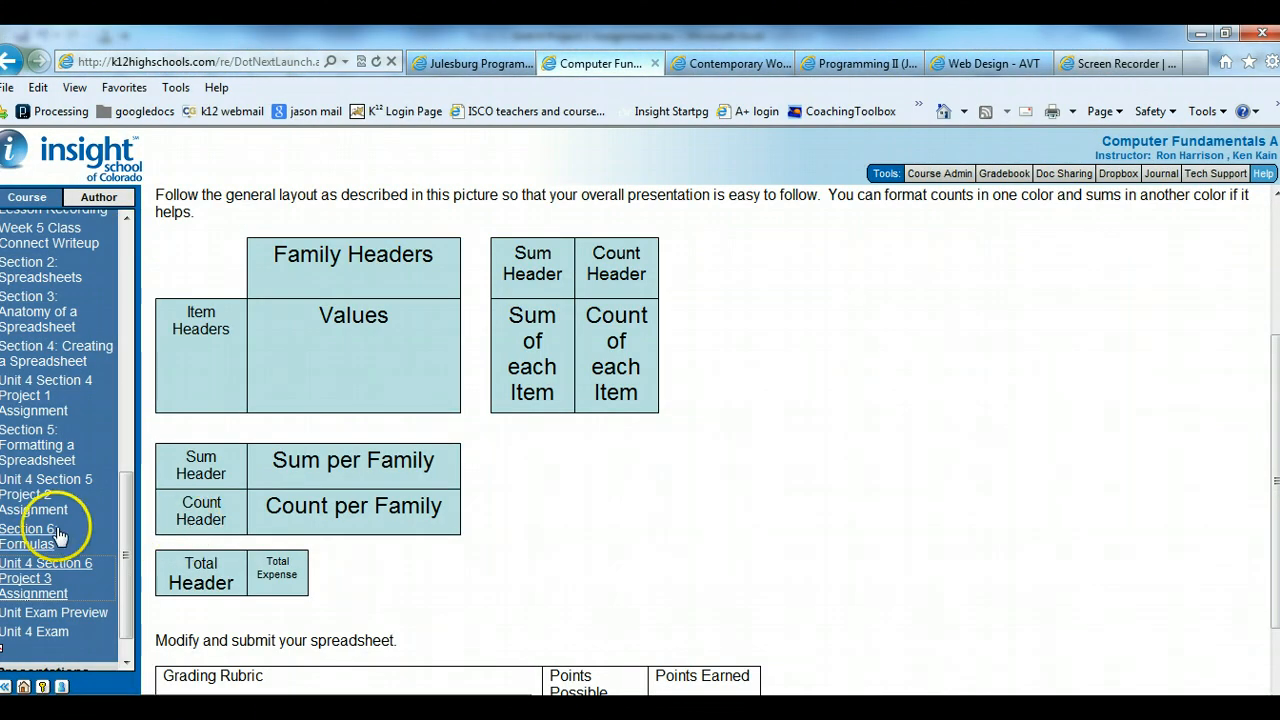
{"action": "left_click", "coordinate": [31, 540]}
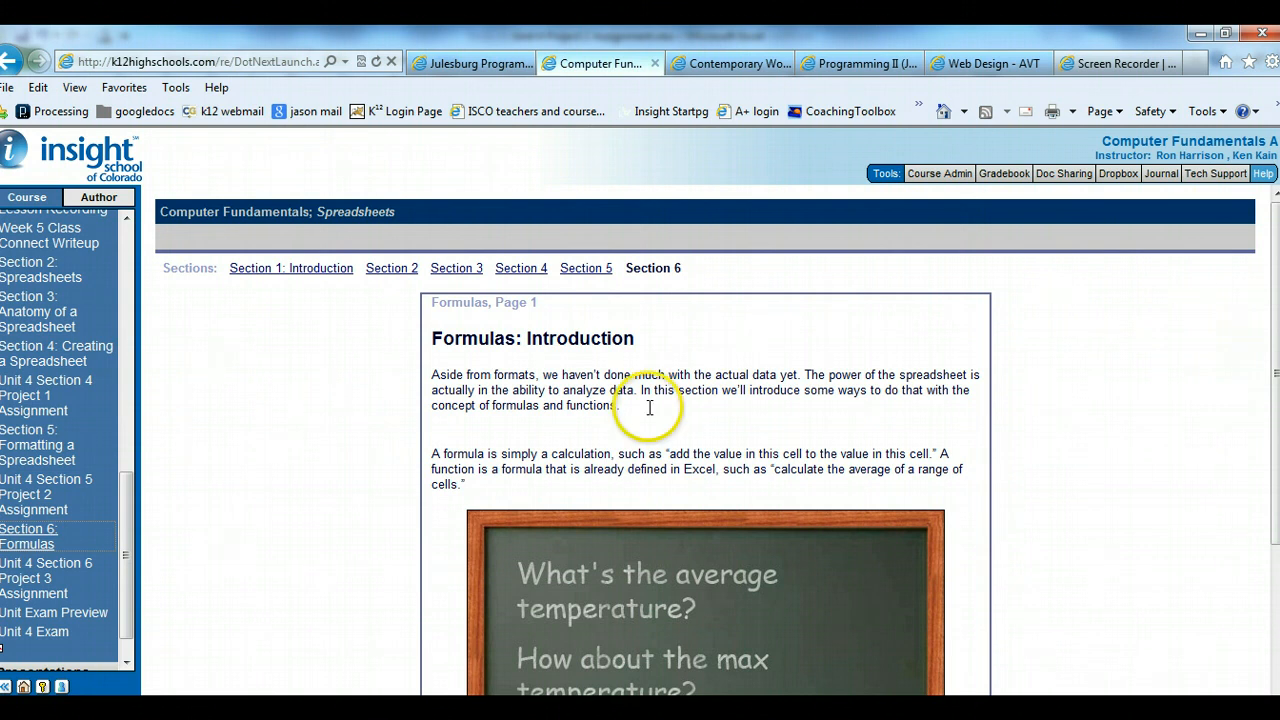
Open the Unit 4 Section 6 Project 3 Assignment, review each grading rubric criterion for sums, counts and labels, and return to the Excel workbook
{"action": "left_click", "coordinate": [28, 580]}
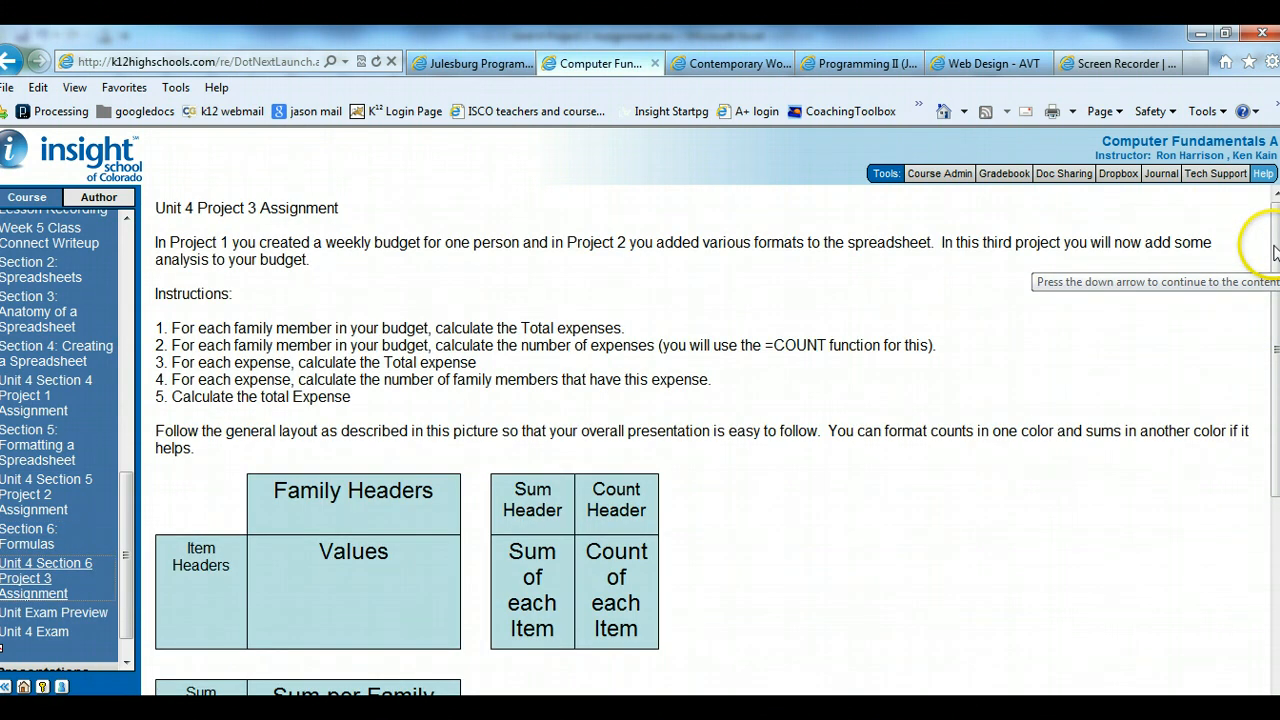
{"action": "scroll", "coordinate": [1266, 257], "scroll_direction": "down", "scroll_amount": 3}
{"action": "scroll", "coordinate": [1270, 500], "scroll_direction": "down", "scroll_amount": 3}
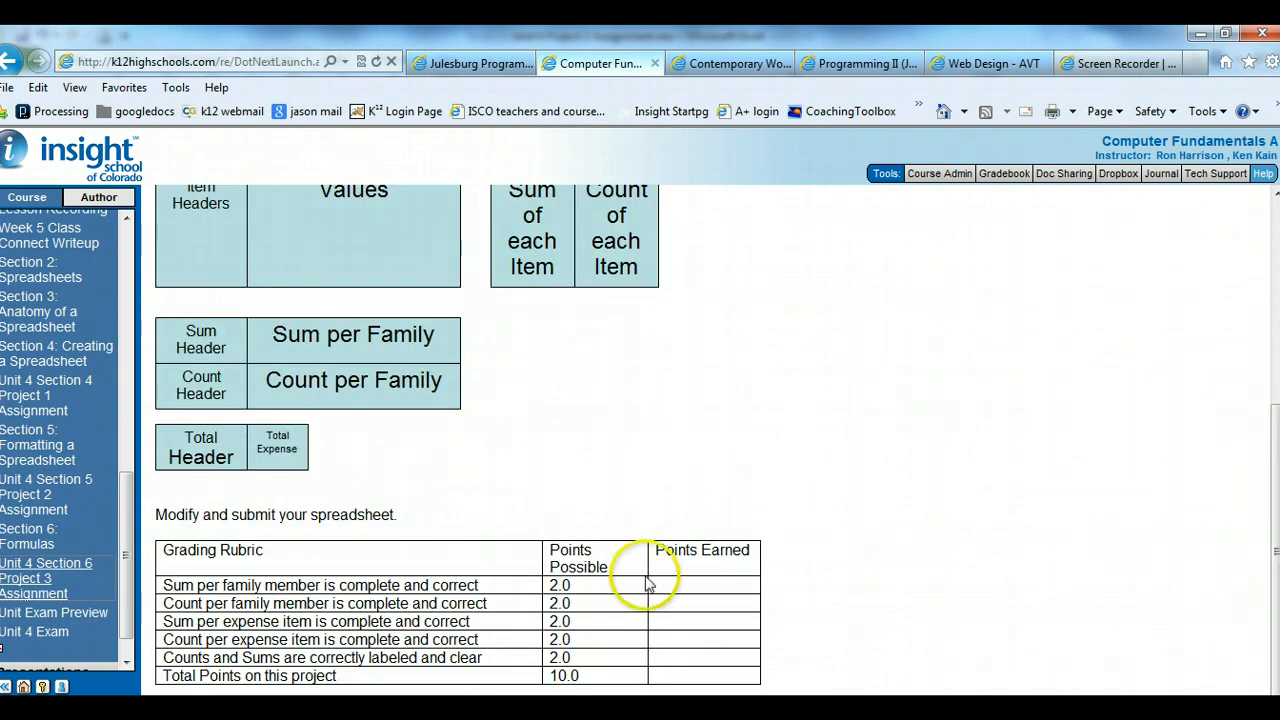
{"action": "left_click_drag", "start_coordinate": [163, 585], "coordinate": [440, 597]}
{"action": "left_click_drag", "start_coordinate": [163, 603], "coordinate": [345, 605]}
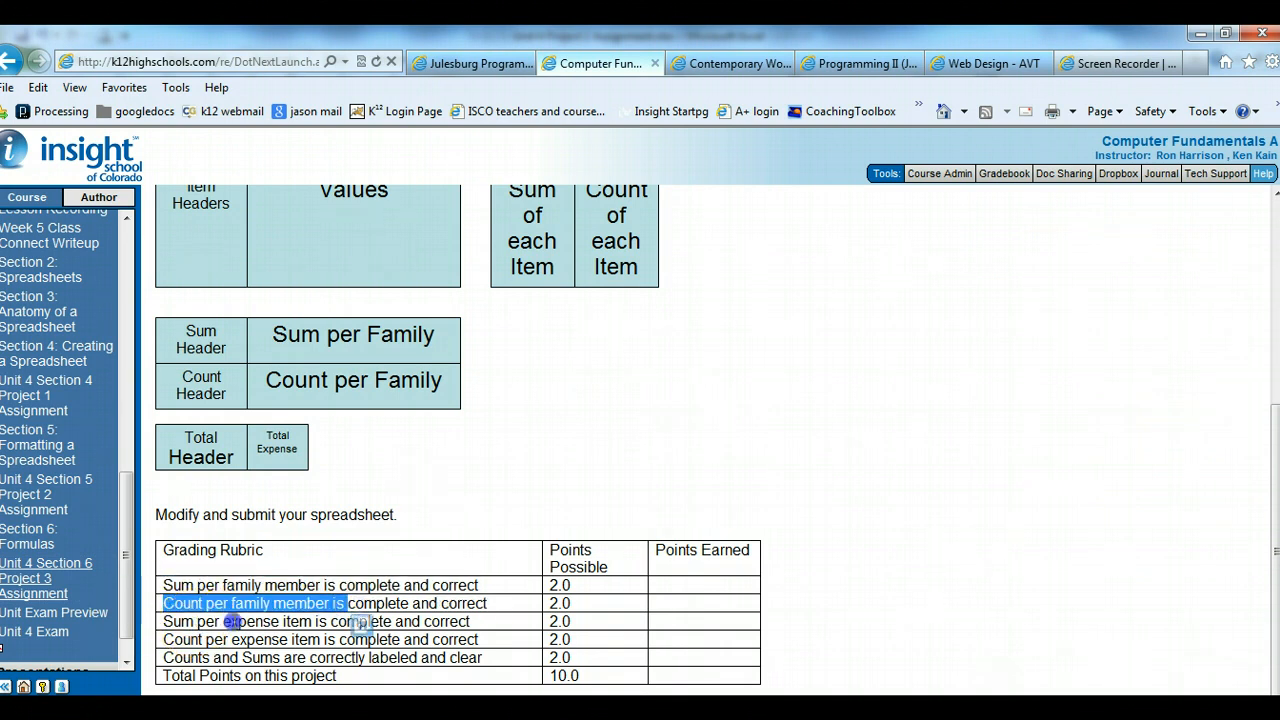
{"action": "left_click_drag", "start_coordinate": [196, 621], "coordinate": [320, 622]}
{"action": "left_click", "coordinate": [325, 640]}
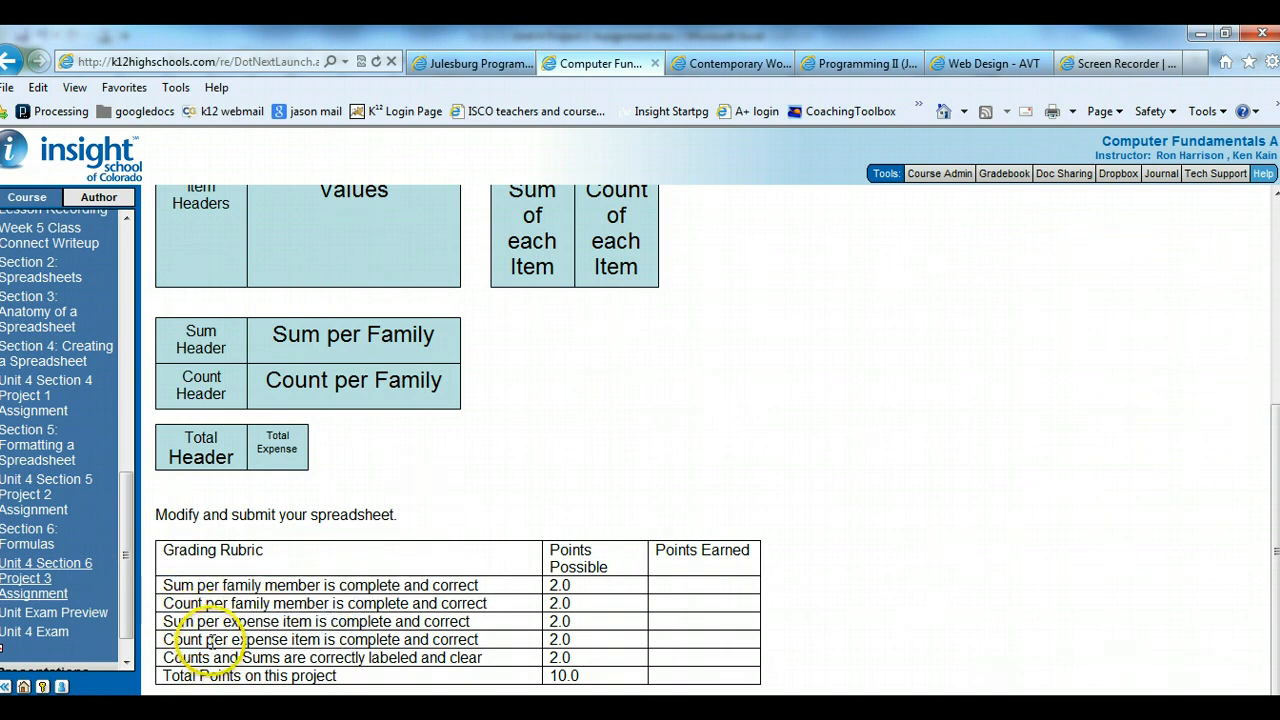
{"action": "left_click_drag", "start_coordinate": [205, 640], "coordinate": [383, 645]}
{"action": "left_click", "coordinate": [415, 660]}
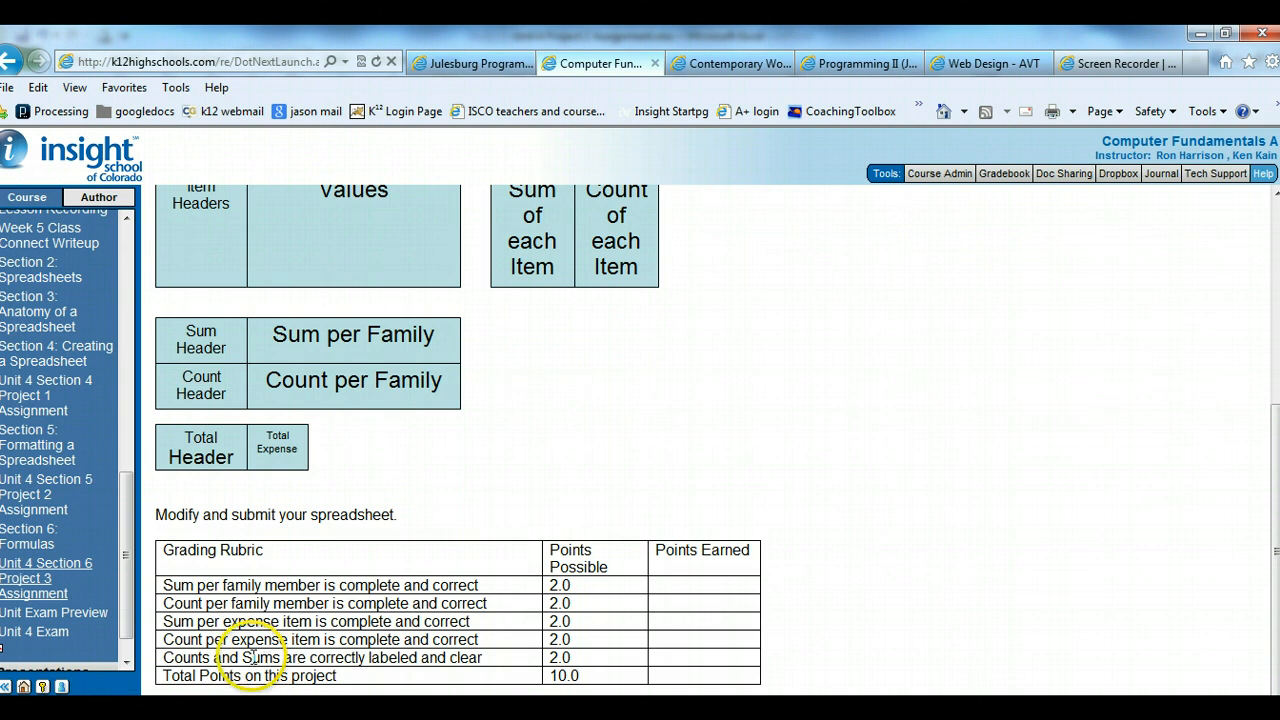
{"action": "left_click_drag", "start_coordinate": [242, 657], "coordinate": [447, 657]}
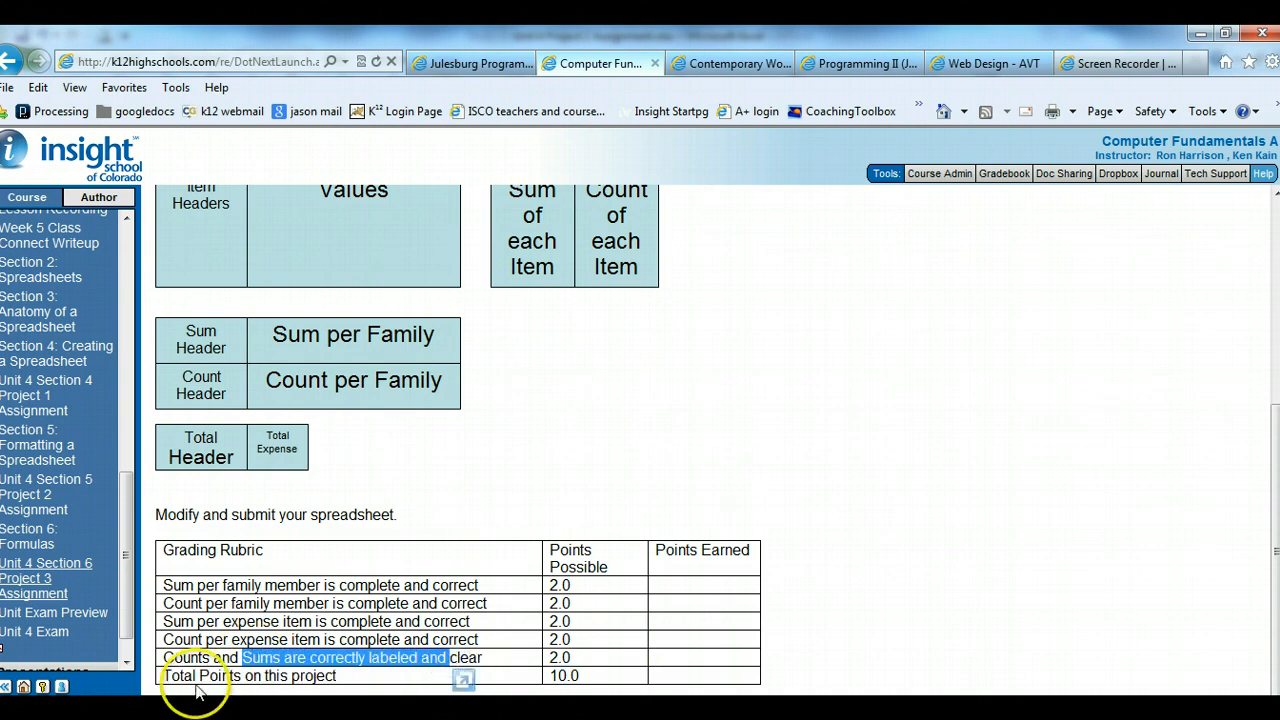
{"action": "left_click", "coordinate": [371, 557]}
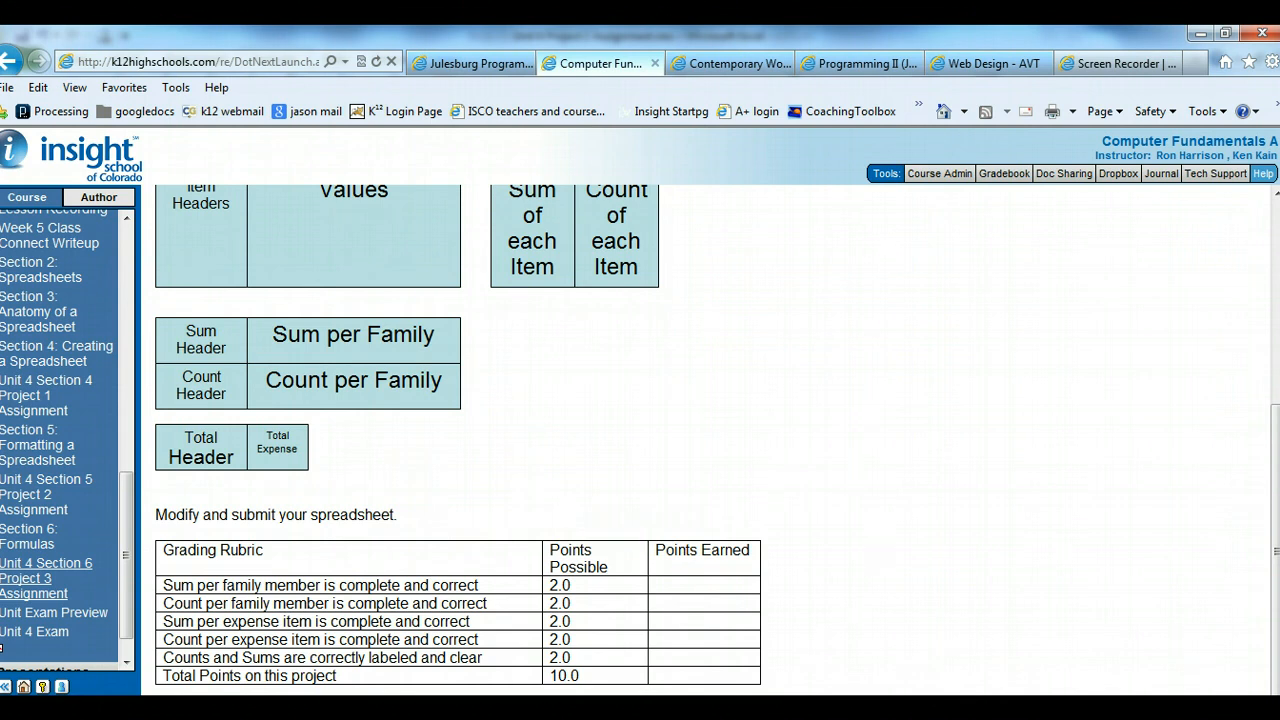
{"action": "left_click", "coordinate": [460, 708]}
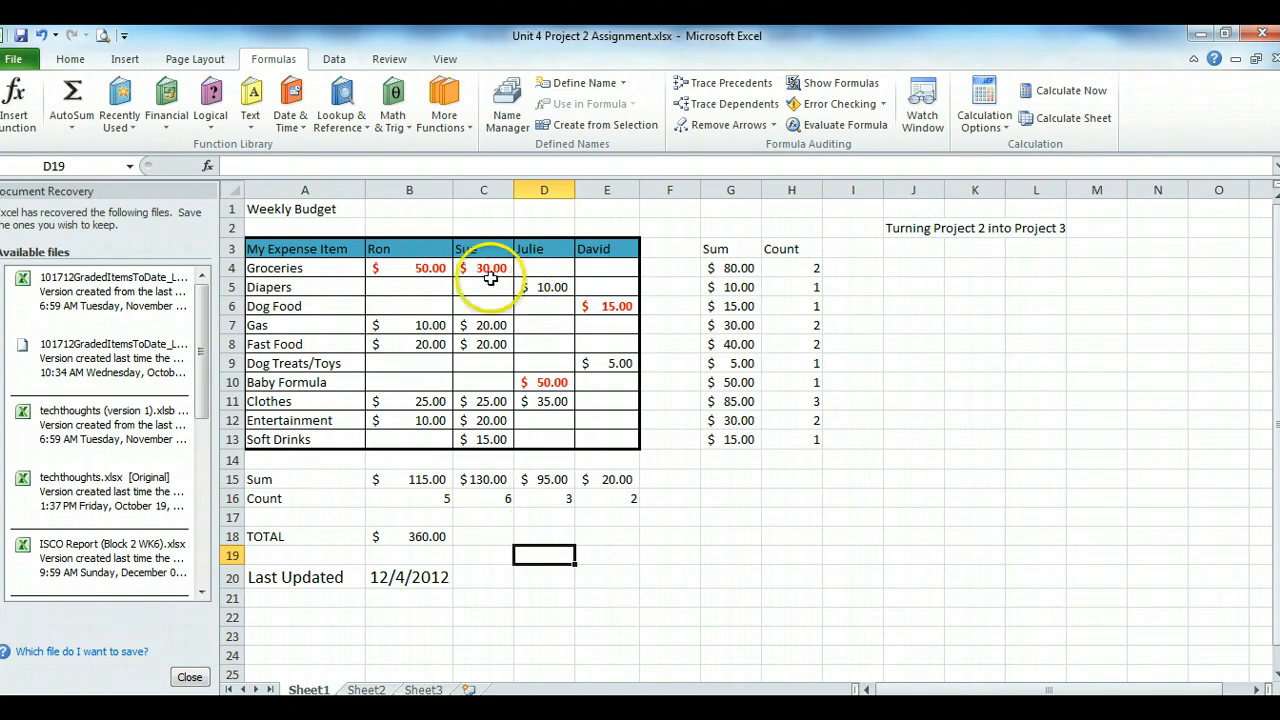